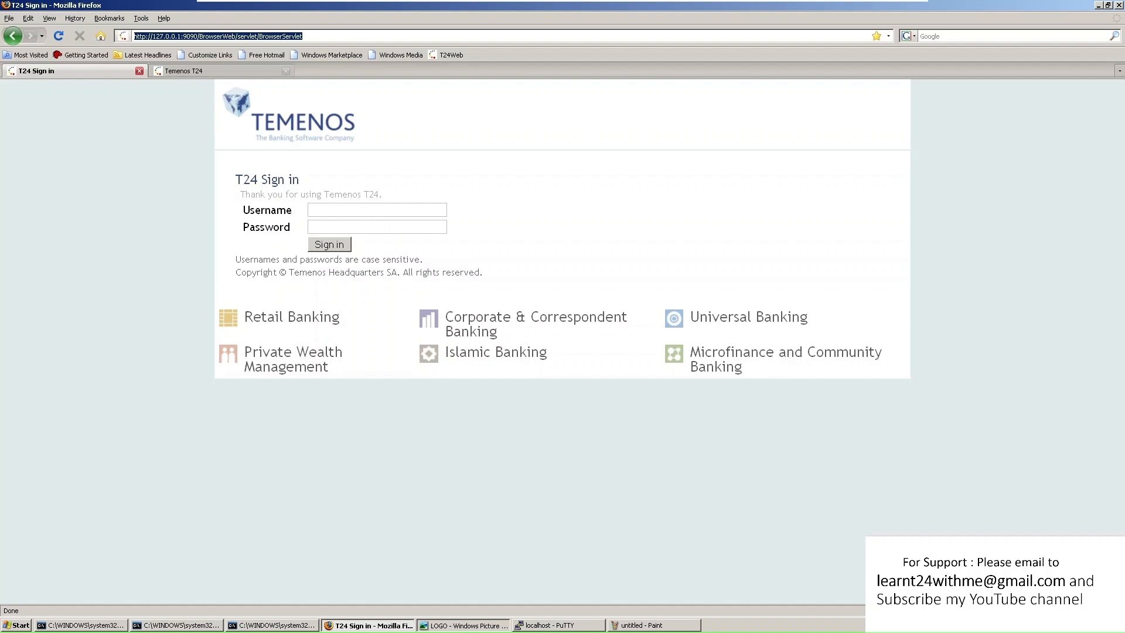
Highlight the SIGN.ON.NAME value on the USER PROFILE screen in the PuTTY session
{"action": "left_click", "coordinate": [541, 626]}
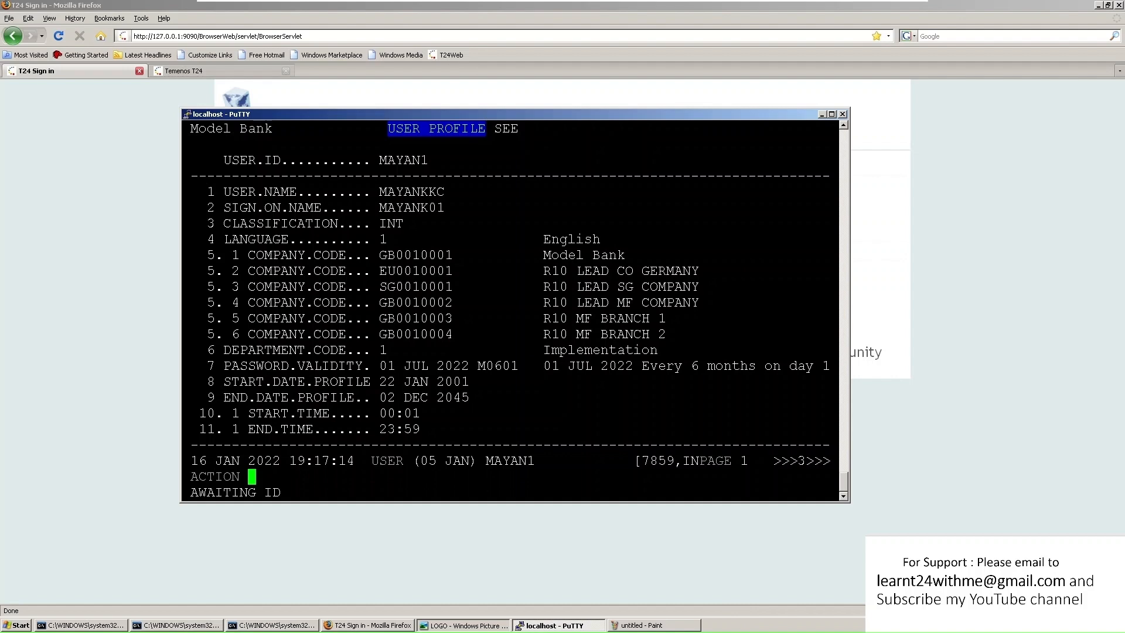
{"action": "left_click_drag", "start_coordinate": [380, 208], "coordinate": [444, 208]}
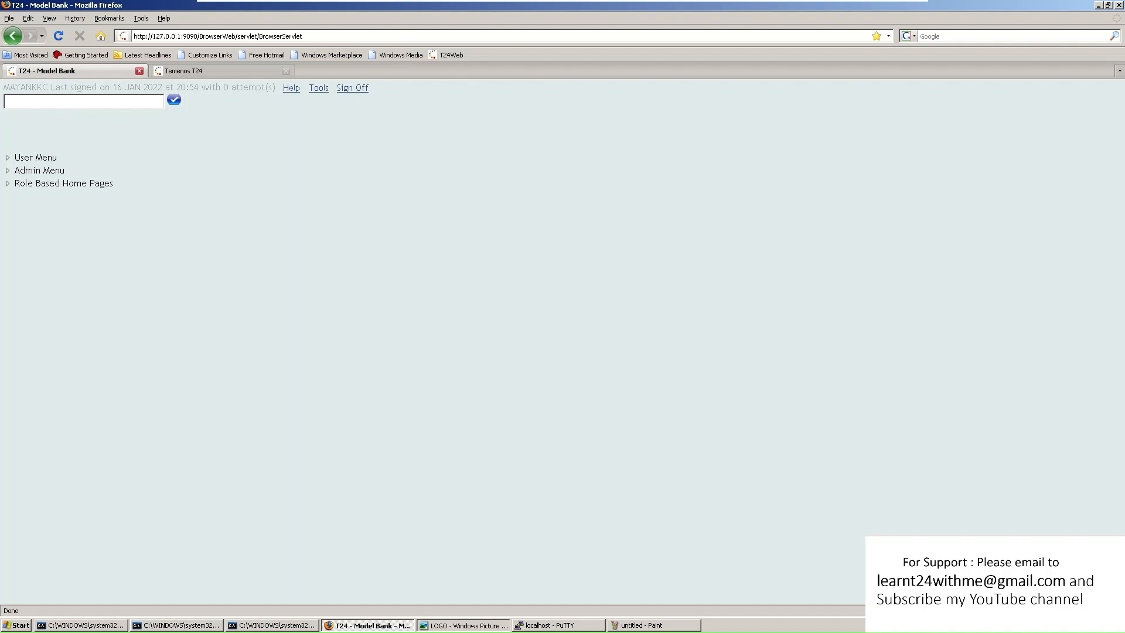
{"action": "type", "text": "BNCV"}
{"action": "key", "text": "ctrl+a"}
{"action": "mouse_move", "coordinate": [276, 88]}
{"action": "left_mouse_down"}
{"action": "mouse_move", "coordinate": [9, 88]}
{"action": "mouse_move", "coordinate": [269, 88]}
{"action": "left_mouse_up"}
{"action": "left_click", "coordinate": [5, 87]}
{"action": "left_click_drag", "start_coordinate": [221, 87], "coordinate": [265, 88]}
{"action": "left_click_drag", "start_coordinate": [3, 88], "coordinate": [276, 91]}
{"action": "left_click", "coordinate": [153, 101]}
{"action": "left_click", "coordinate": [8, 159]}
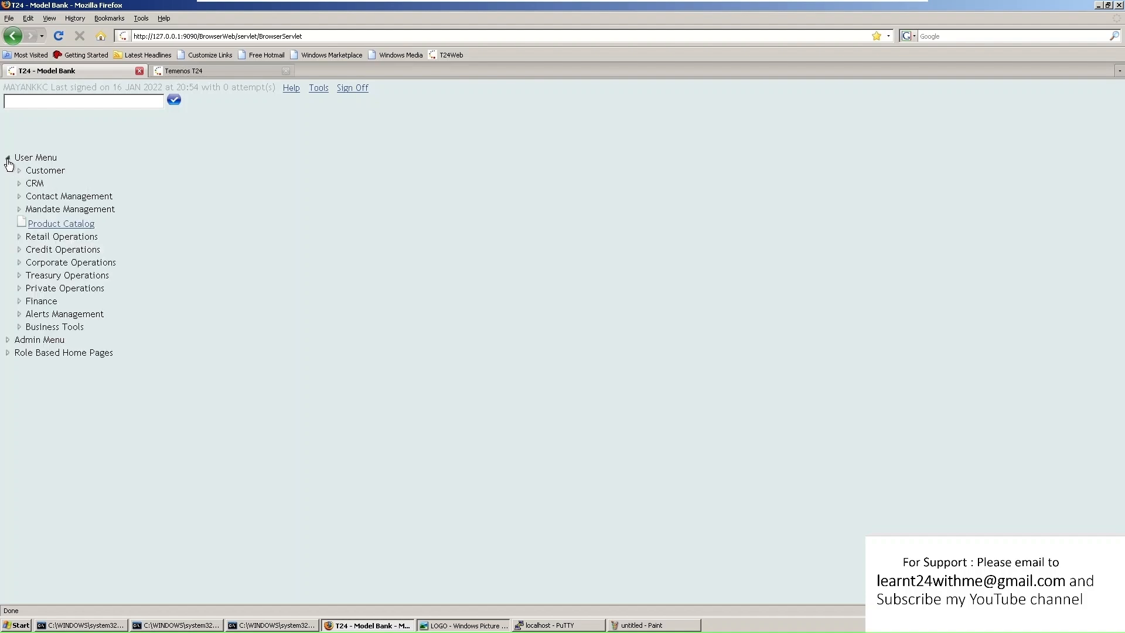
{"action": "left_click", "coordinate": [8, 159]}
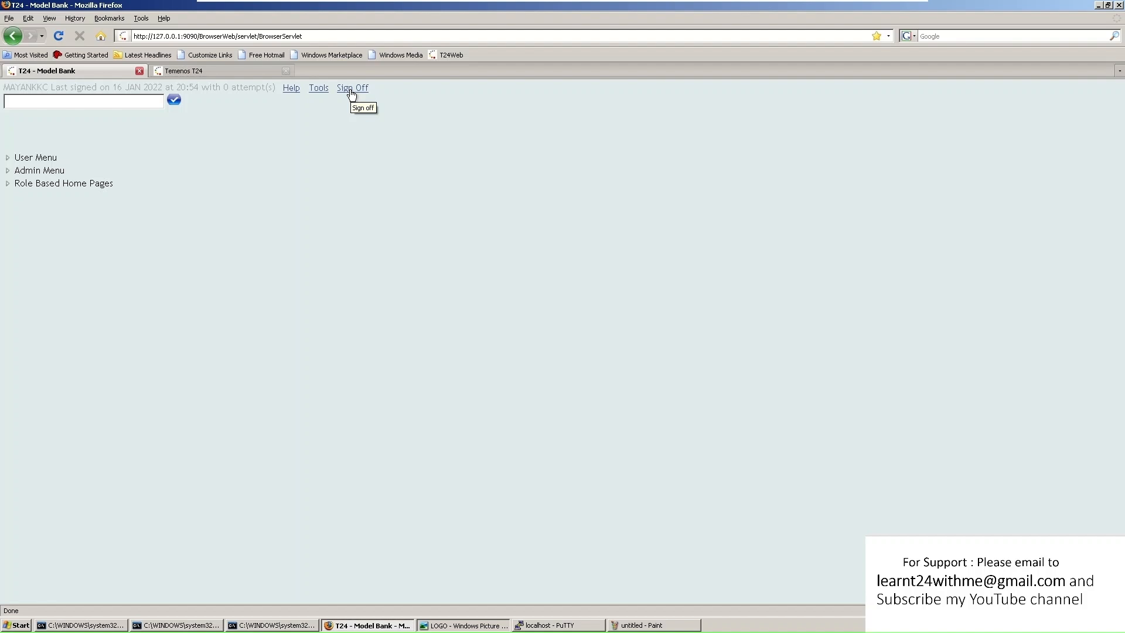
Show the Tools page with My Profile and My Companies expanded, checking the Model Bank company
{"action": "left_click", "coordinate": [320, 92]}
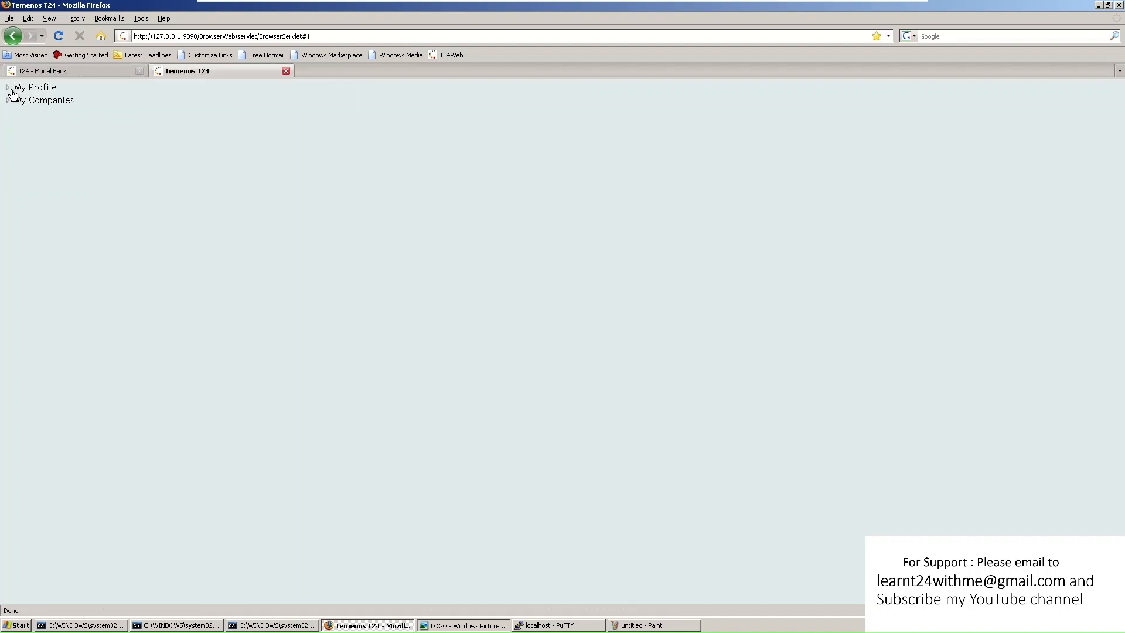
{"action": "left_click", "coordinate": [13, 93]}
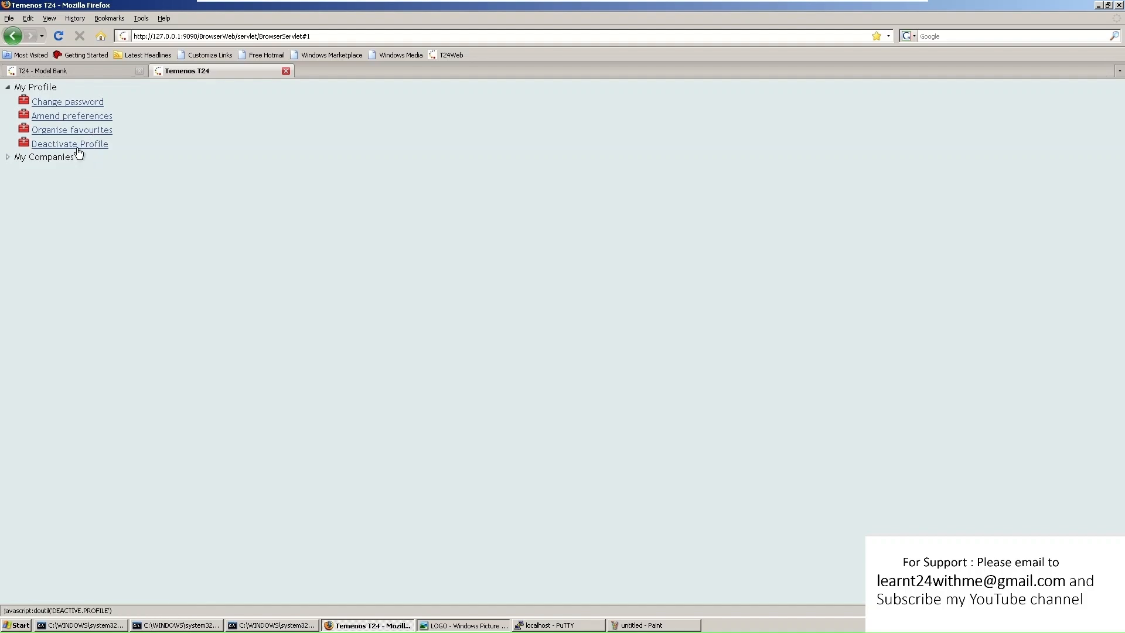
{"action": "left_click", "coordinate": [8, 158]}
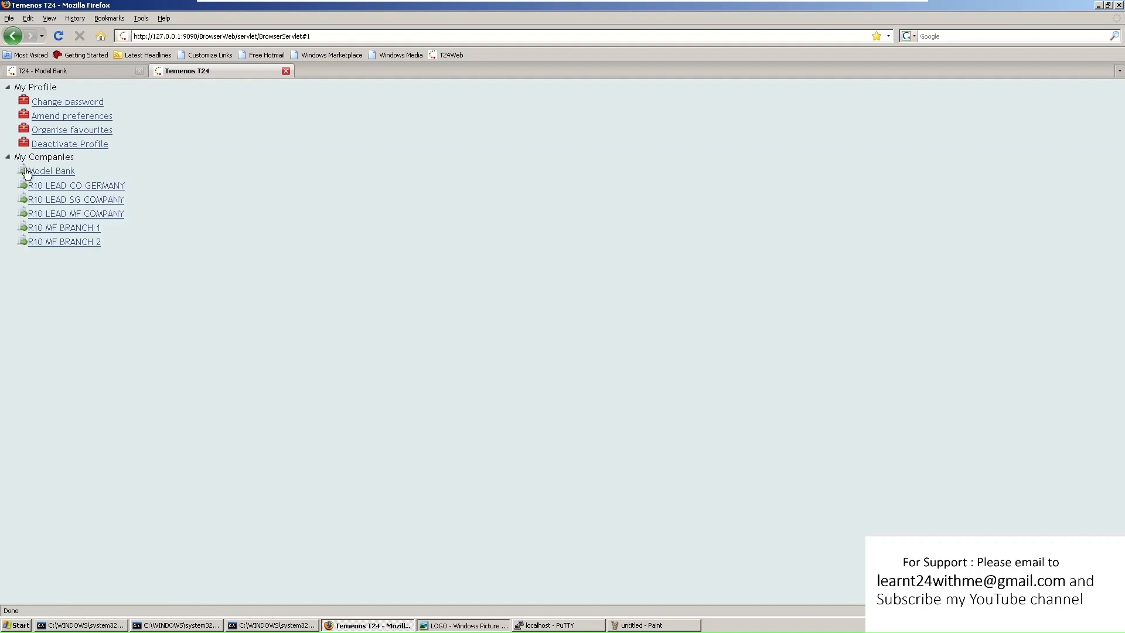
{"action": "left_click", "coordinate": [75, 170]}
{"action": "left_click", "coordinate": [60, 74]}
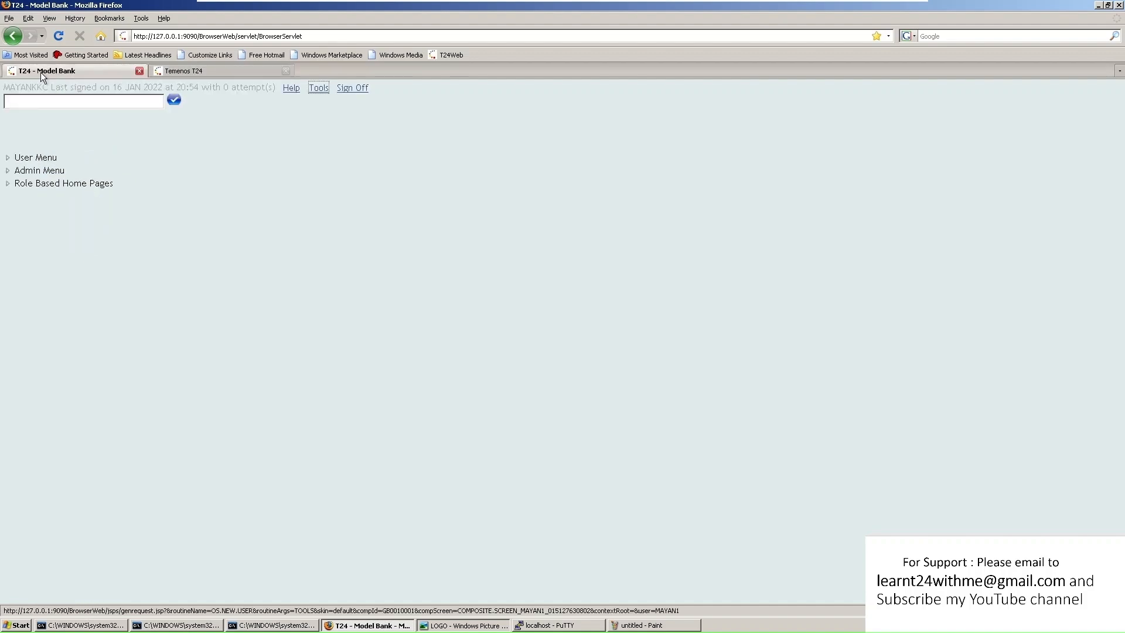
{"action": "left_click", "coordinate": [221, 70]}
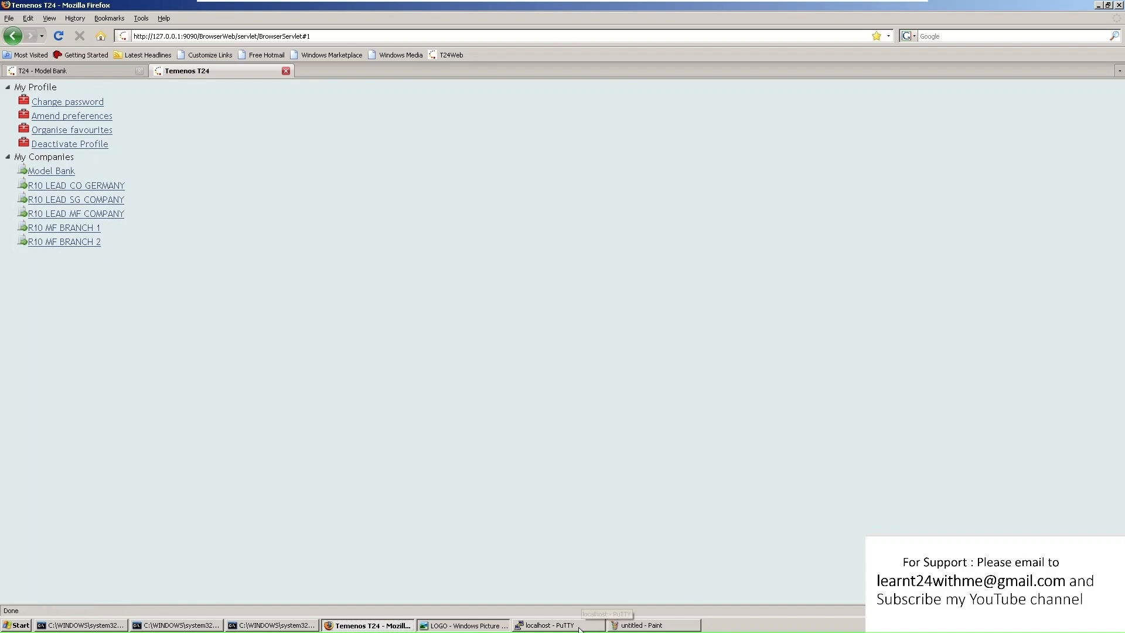
{"action": "left_click", "coordinate": [550, 626]}
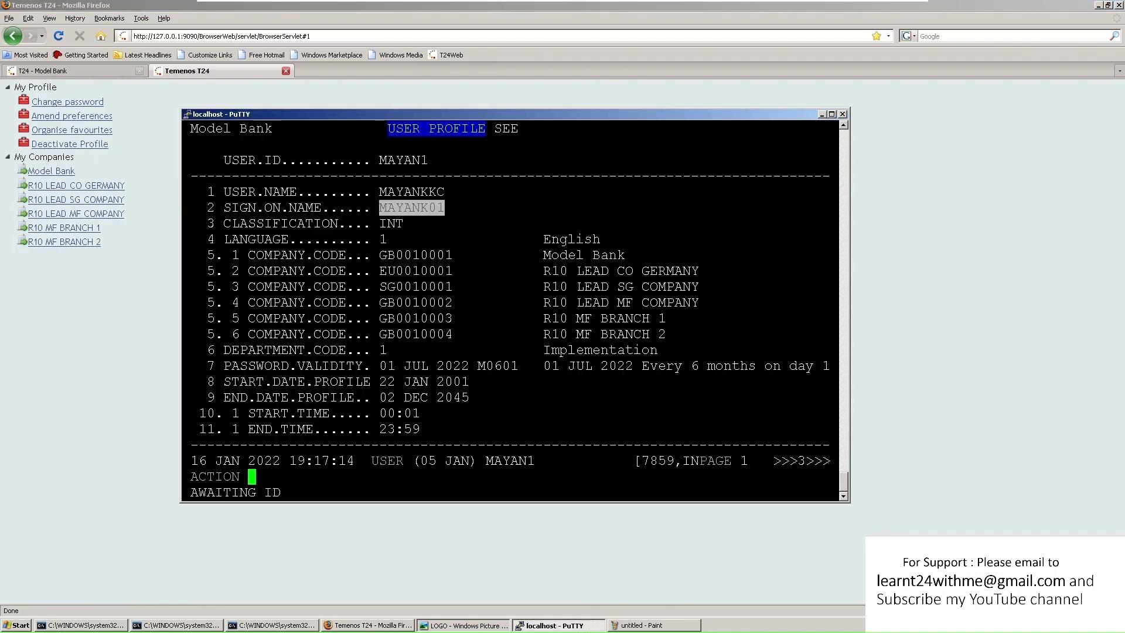
{"action": "left_click_drag", "start_coordinate": [371, 255], "coordinate": [453, 334]}
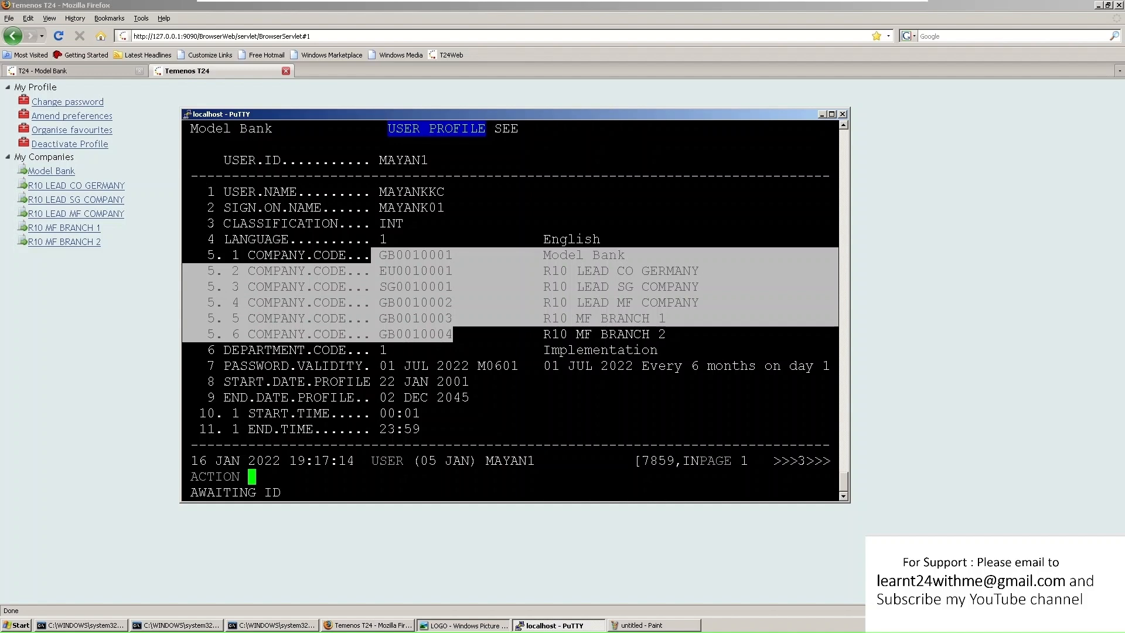
{"action": "left_click_drag", "start_coordinate": [453, 334], "coordinate": [839, 334]}
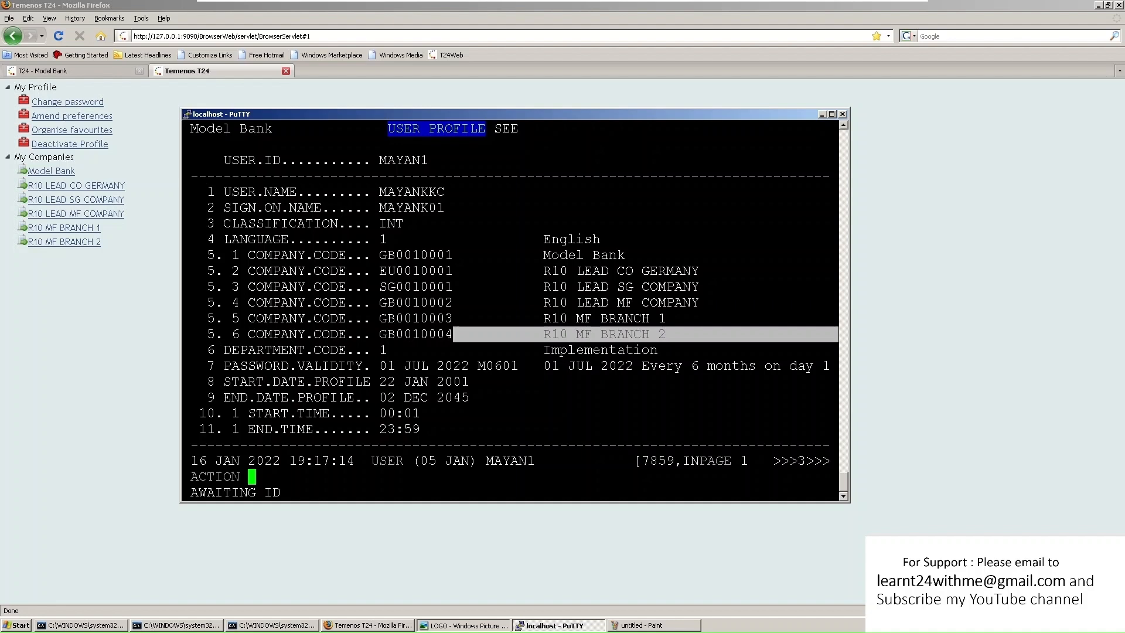
{"action": "left_click_drag", "start_coordinate": [379, 303], "coordinate": [519, 303]}
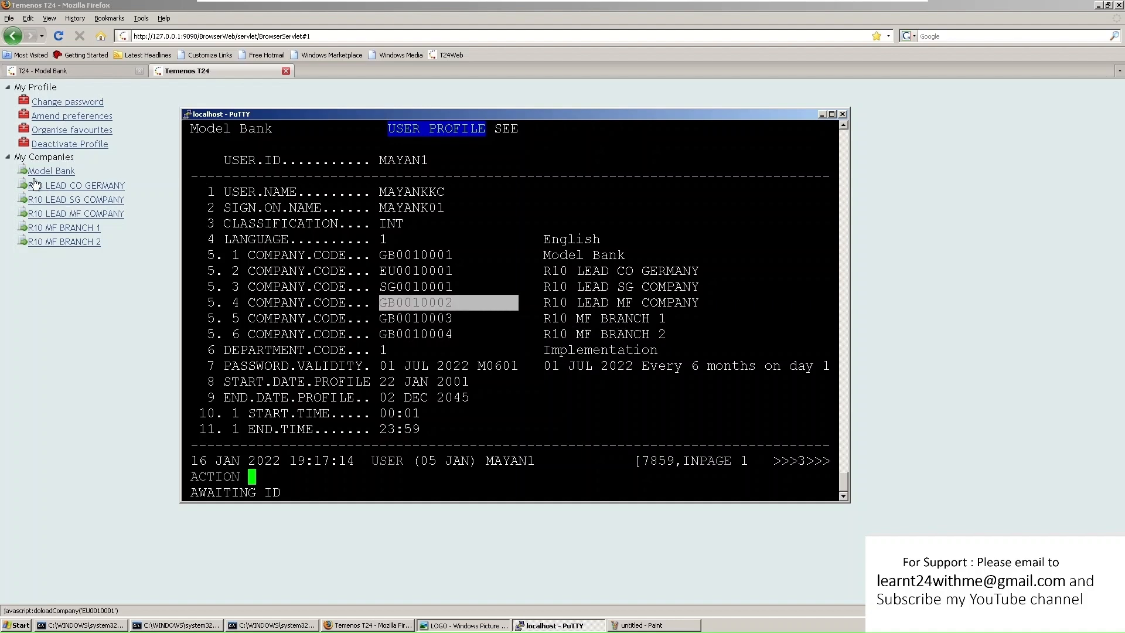
{"action": "left_click", "coordinate": [145, 254]}
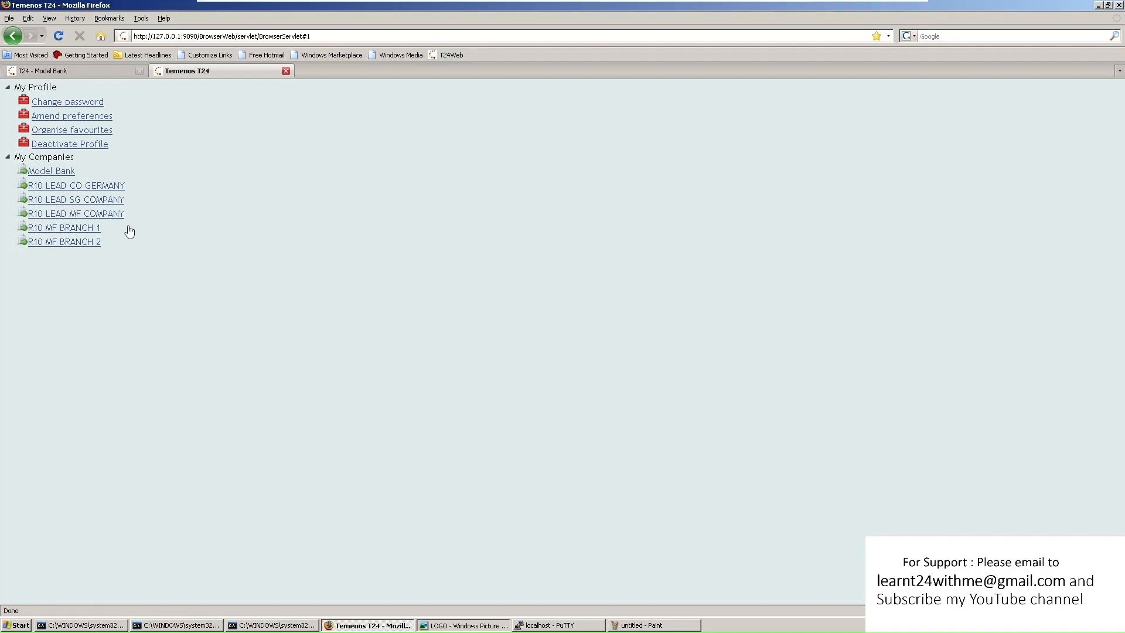
Open and close an R10 LEAD CO GERMANY session, returning to the T24 - Model Bank tab
{"action": "left_click", "coordinate": [91, 186]}
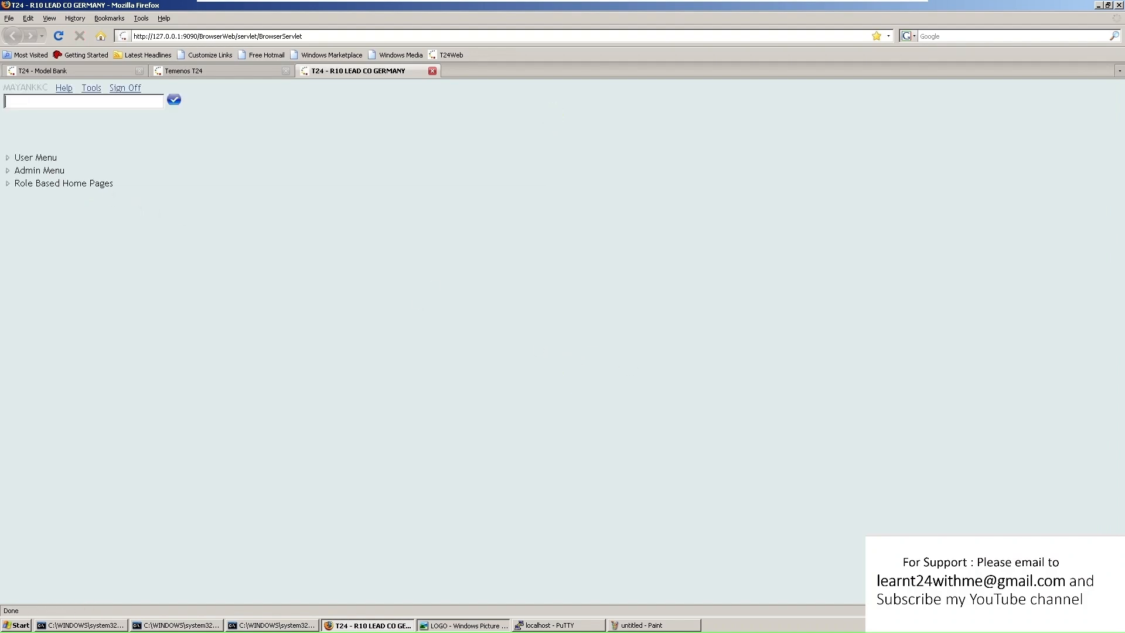
{"action": "left_click", "coordinate": [332, 70]}
{"action": "left_click", "coordinate": [432, 71]}
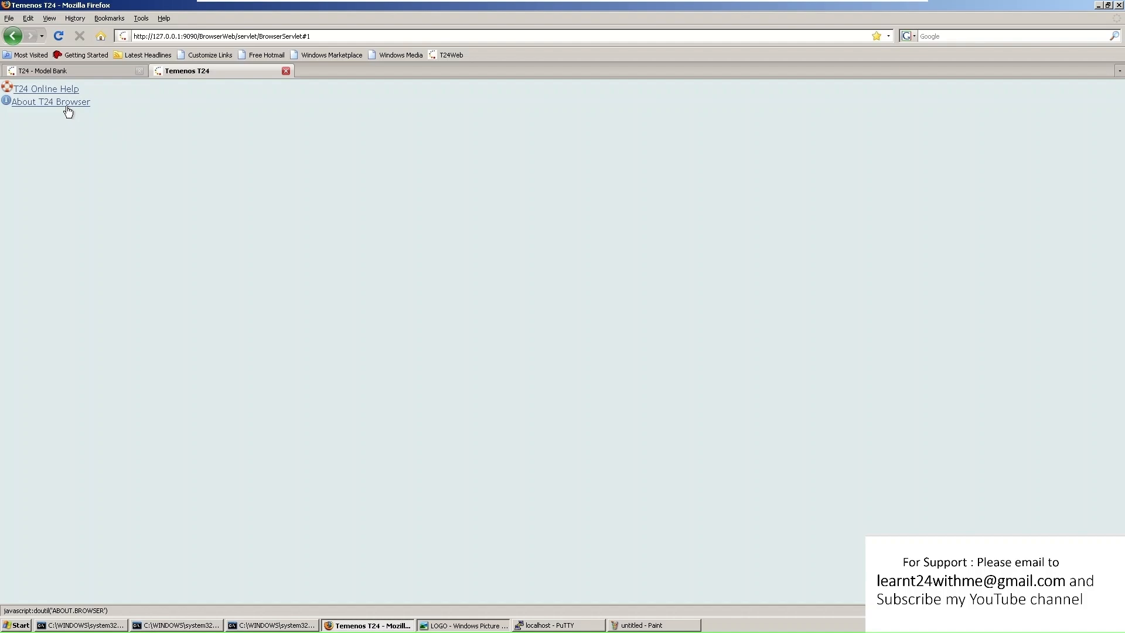
{"action": "left_click", "coordinate": [72, 70]}
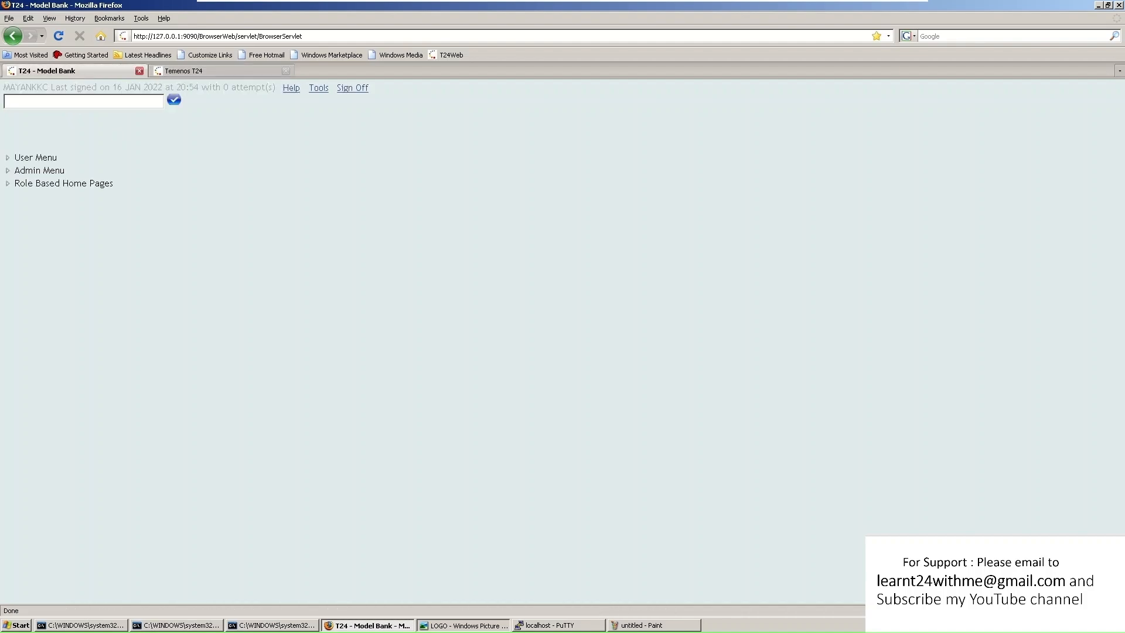
Launch the ACCOUNT application with the ACC command
{"action": "type", "text": "ACCCO"}
{"action": "key", "text": "BackSpace"}
{"action": "key", "text": "BackSpace"}
{"action": "left_click", "coordinate": [174, 100]}
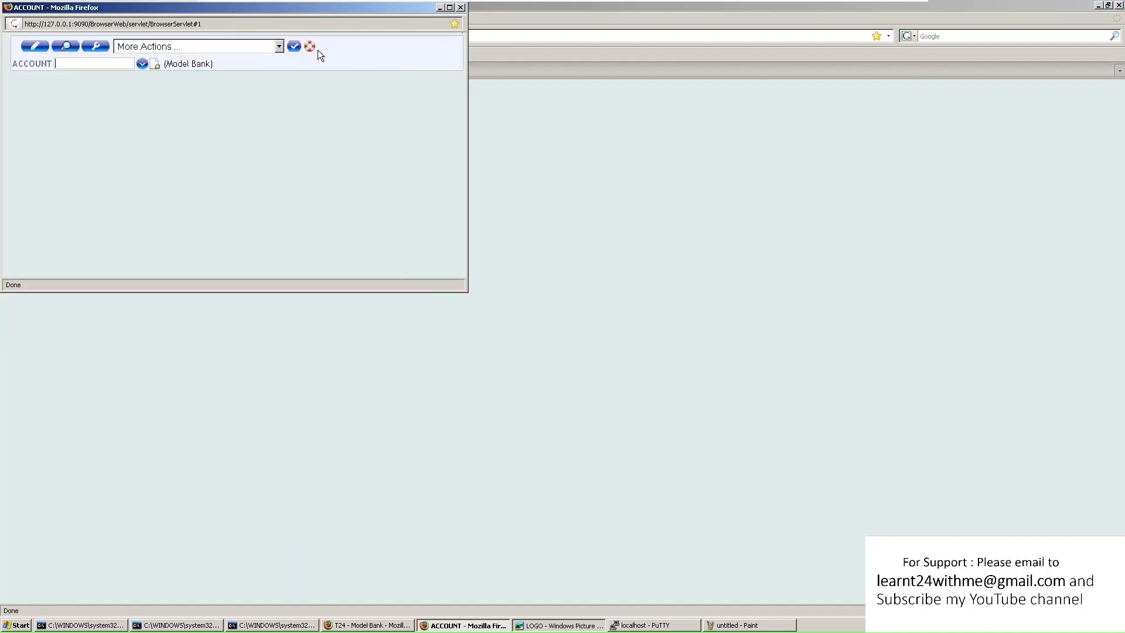
Open the ACCOUNT help page and start a new account record 46531
{"action": "left_click", "coordinate": [311, 47]}
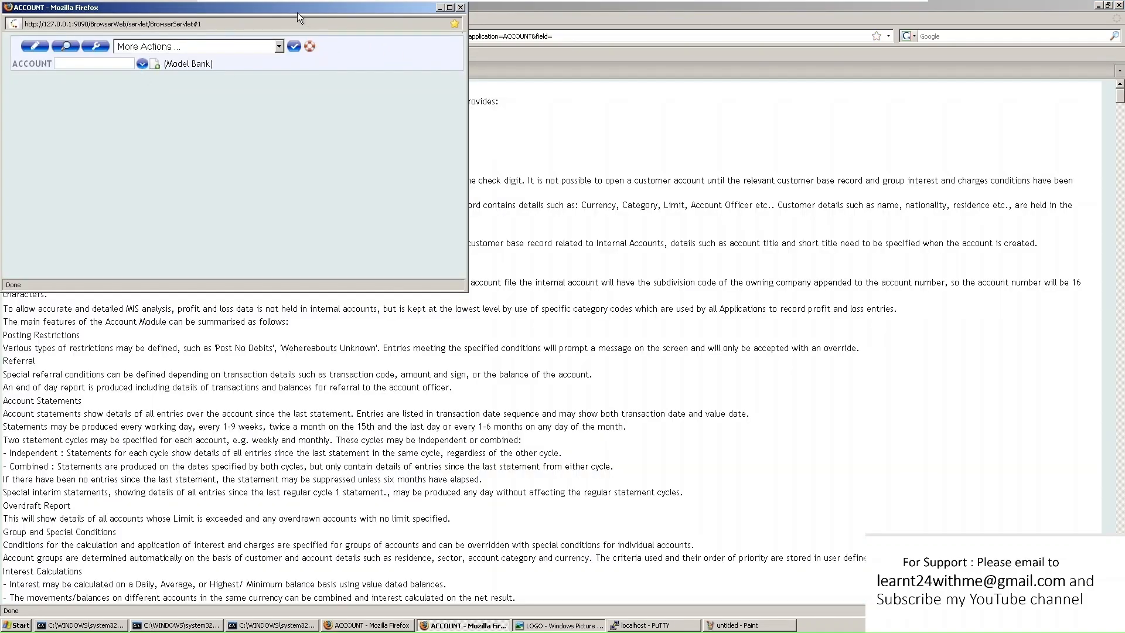
{"action": "left_click_drag", "start_coordinate": [297, 12], "coordinate": [669, 266]}
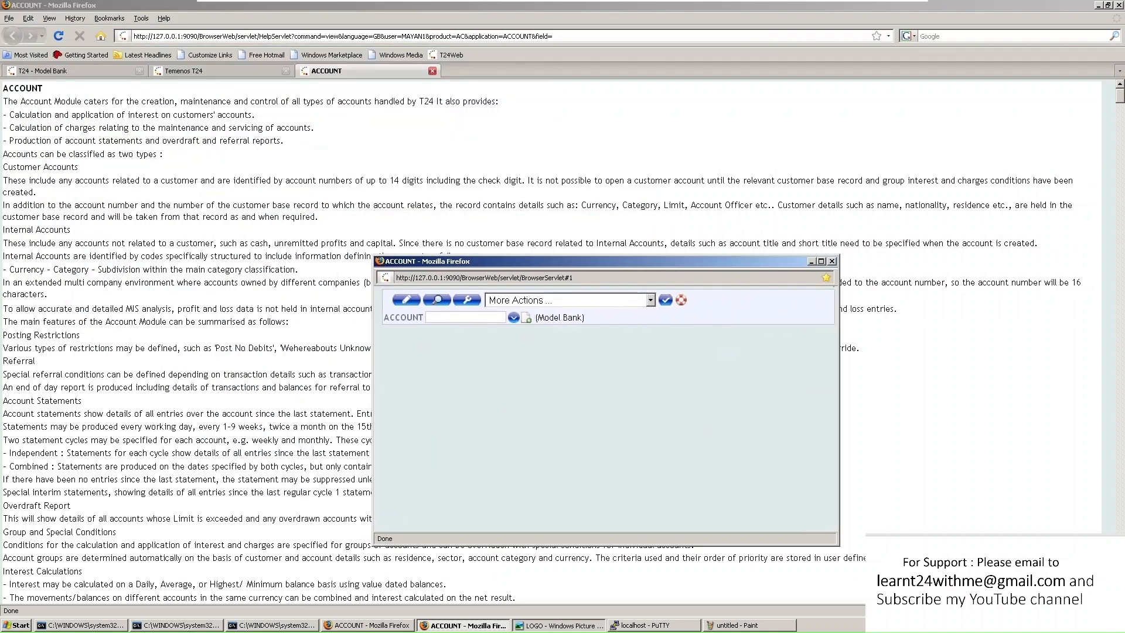
{"action": "scroll", "coordinate": [125, 267], "scroll_direction": "down", "scroll_amount": 6}
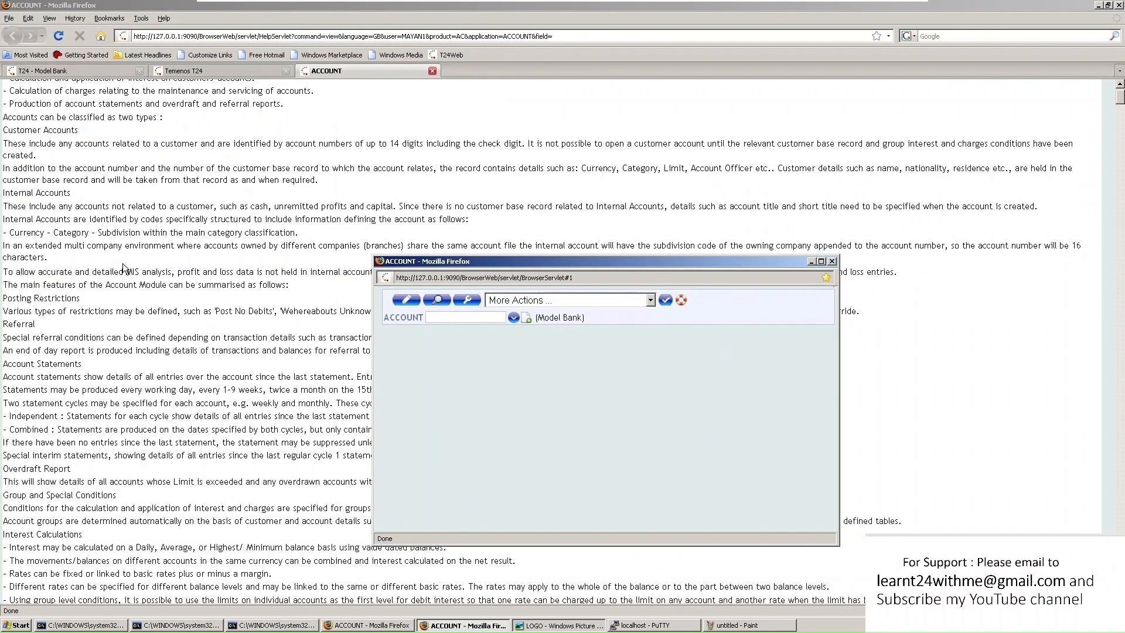
{"action": "scroll", "coordinate": [125, 267], "scroll_direction": "down", "scroll_amount": 15}
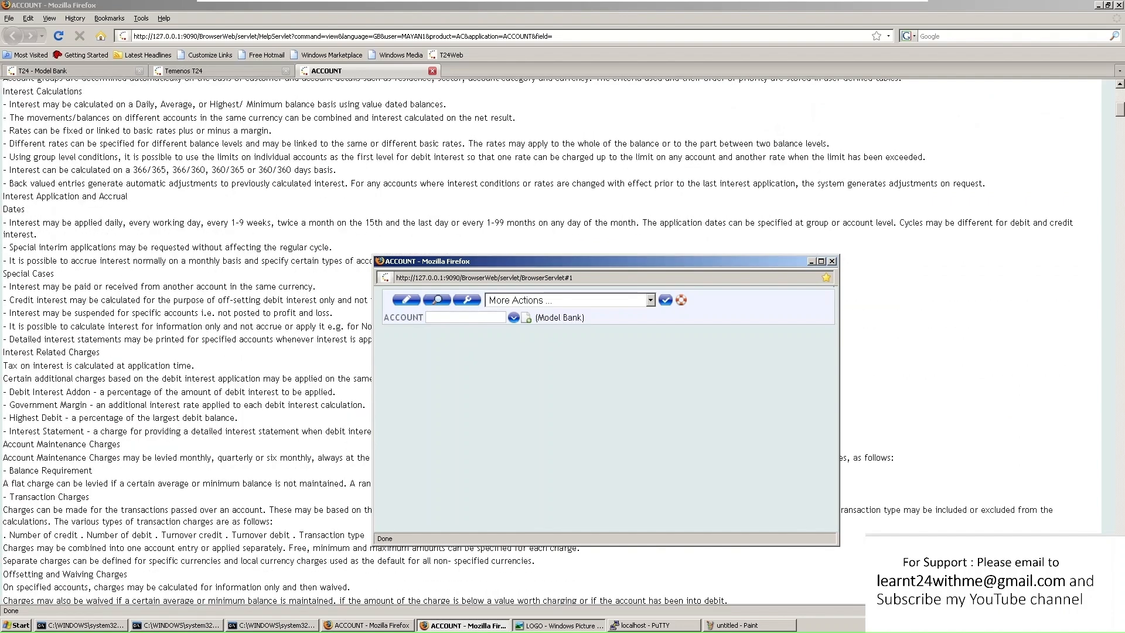
{"action": "scroll", "coordinate": [125, 267], "scroll_direction": "down", "scroll_amount": 3}
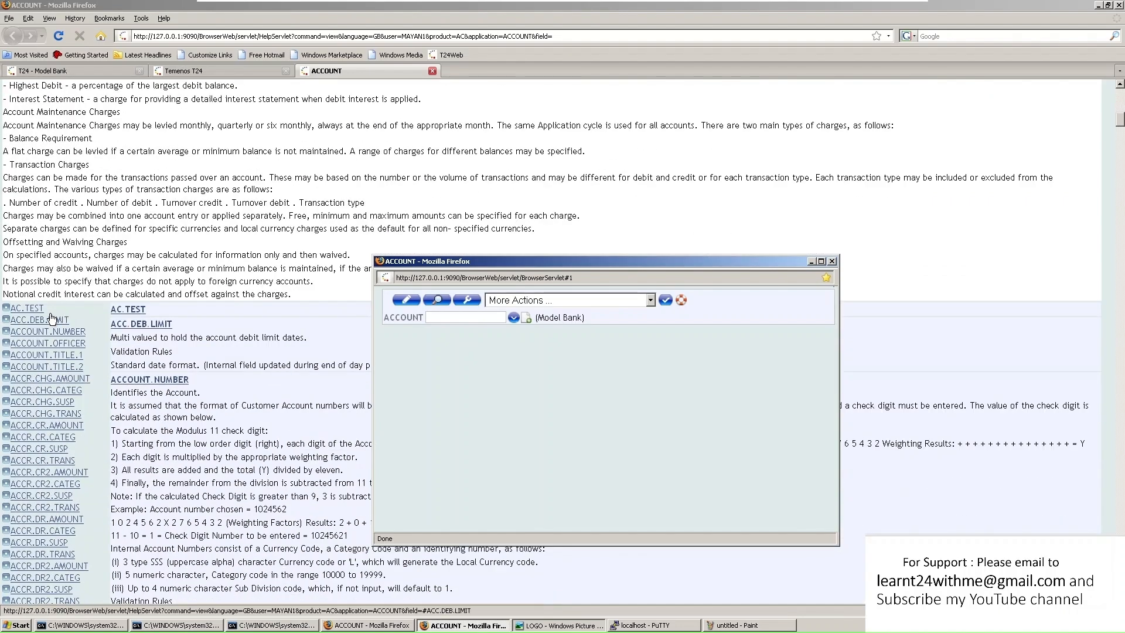
{"action": "left_click", "coordinate": [526, 318]}
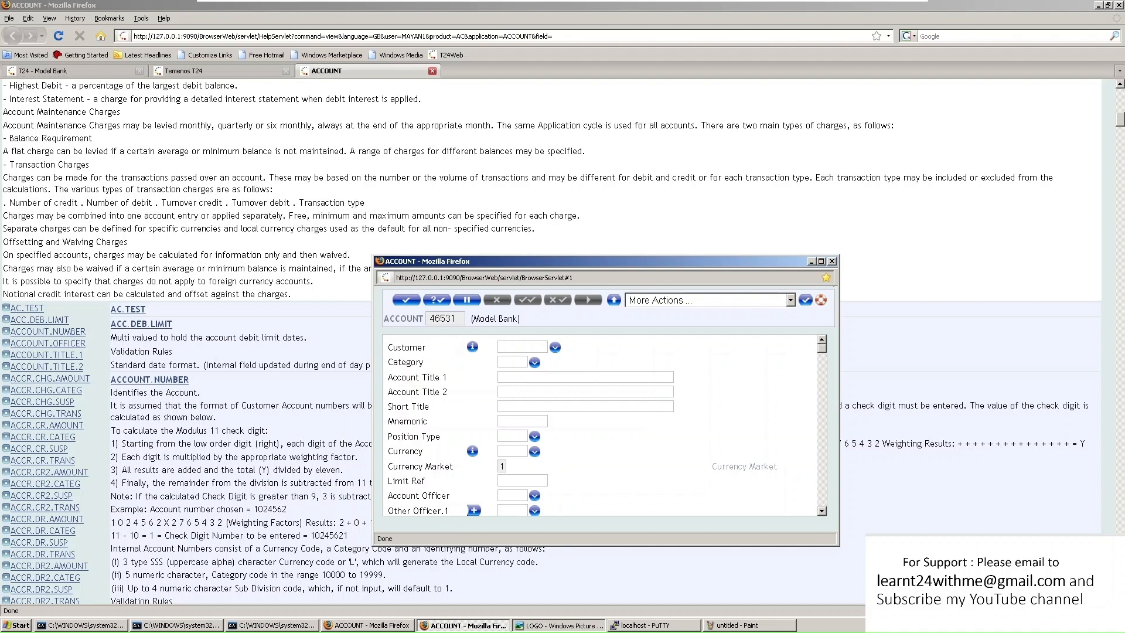
Read the ACCOUNT help for Position Type and the category code validation rule
{"action": "left_click", "coordinate": [426, 437]}
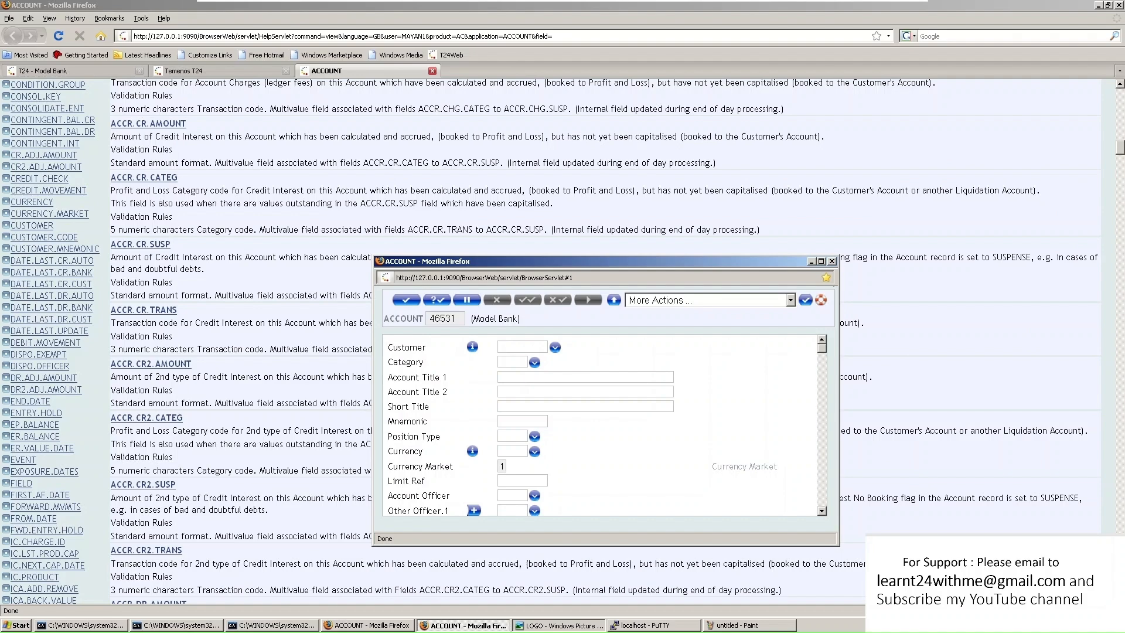
{"action": "scroll", "coordinate": [586, 175], "scroll_direction": "up", "scroll_amount": 3}
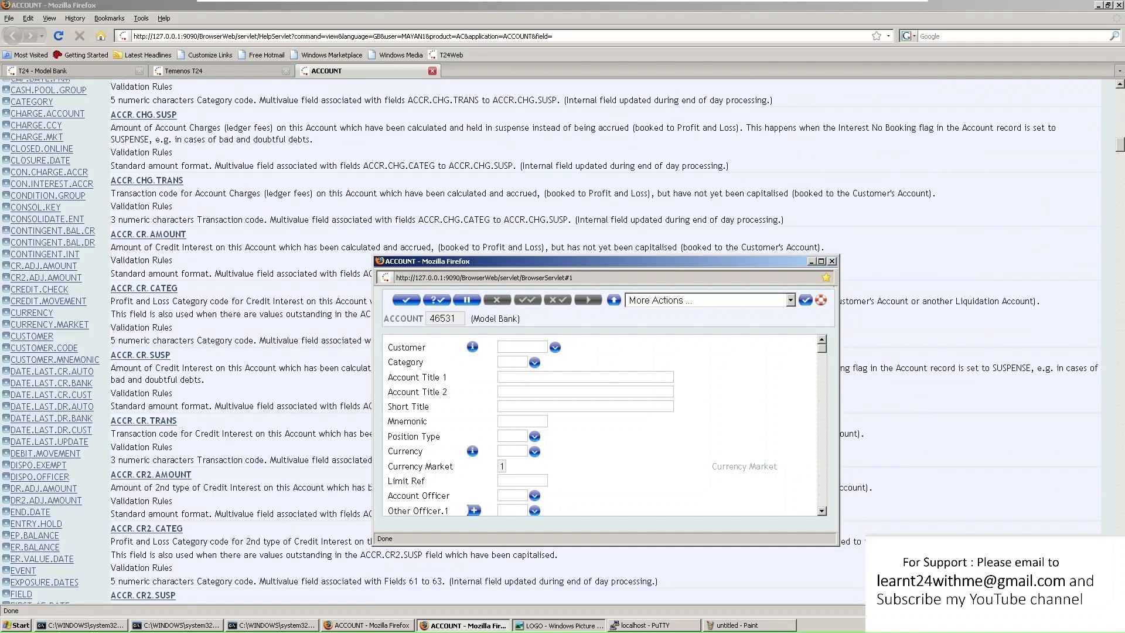
{"action": "scroll", "coordinate": [77, 232], "scroll_direction": "up", "scroll_amount": 1}
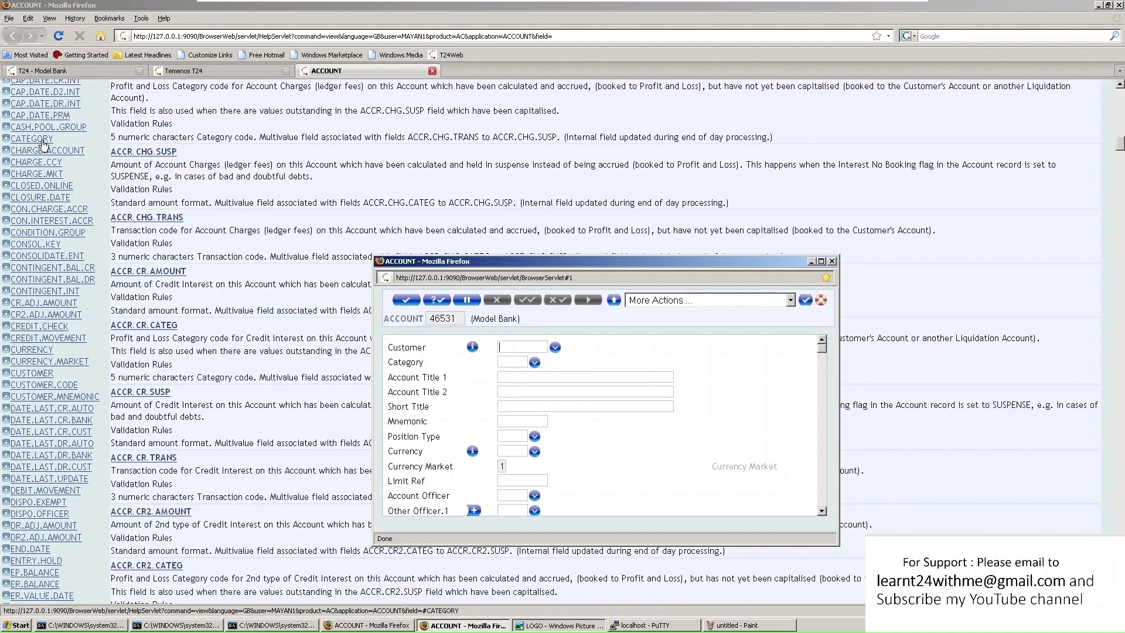
{"action": "left_click_drag", "start_coordinate": [141, 138], "coordinate": [838, 144]}
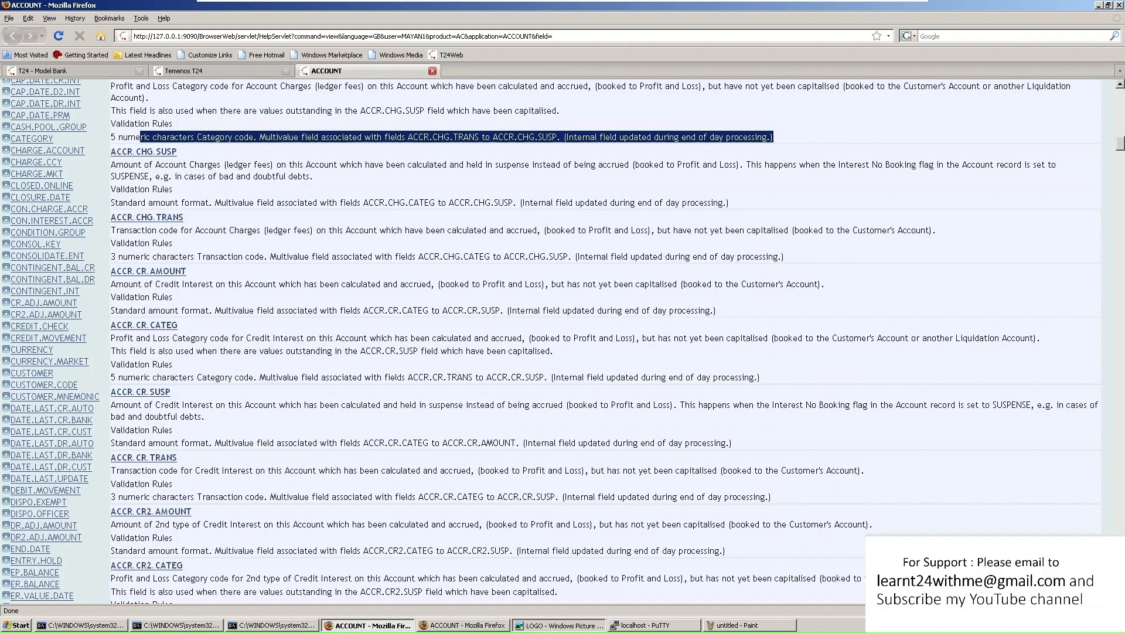
{"action": "scroll", "coordinate": [838, 141], "scroll_direction": "up", "scroll_amount": 3}
{"action": "scroll", "coordinate": [563, 342], "scroll_direction": "up", "scroll_amount": 2}
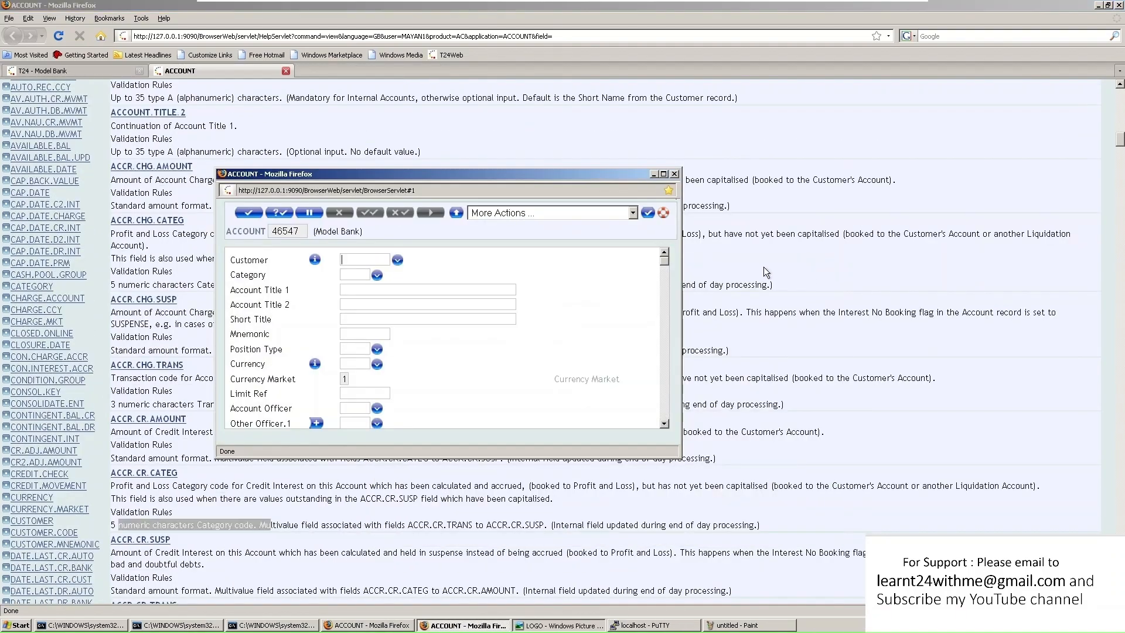
Close the ACCOUNT record popup, the logo image viewer and the ACCOUNT help page
{"action": "left_click", "coordinate": [675, 173]}
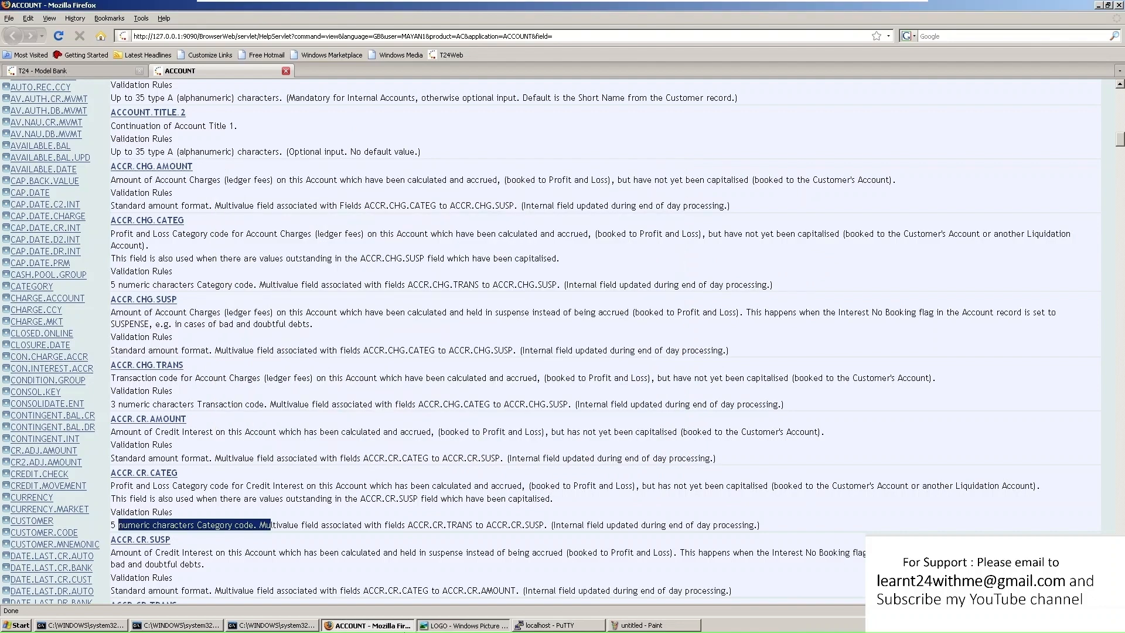
{"action": "right_click", "coordinate": [460, 626]}
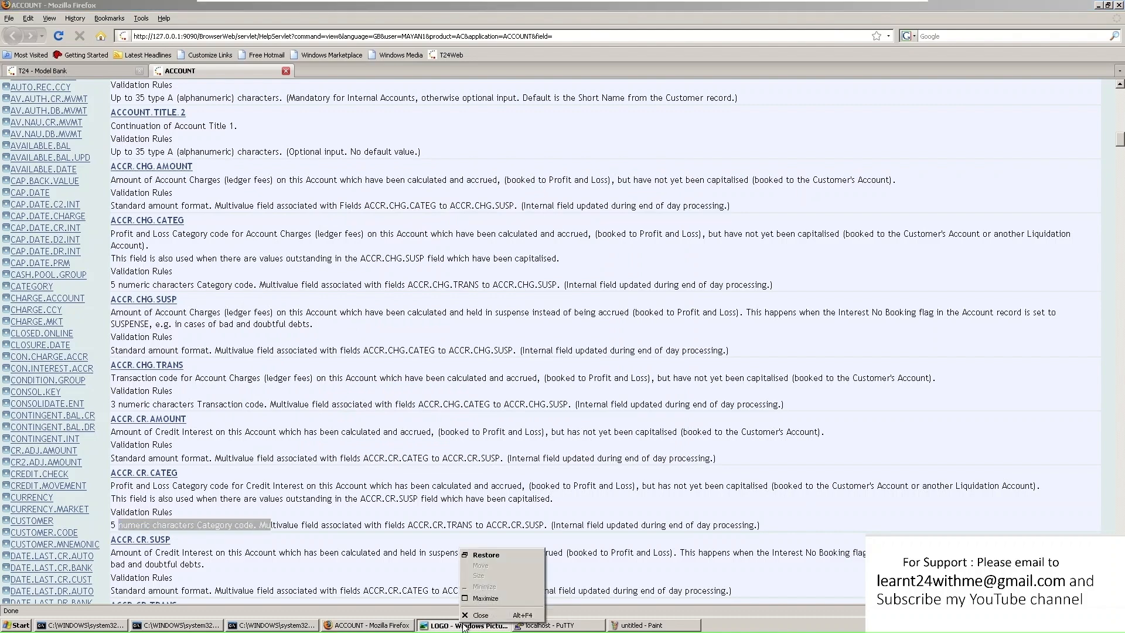
{"action": "left_click", "coordinate": [478, 614]}
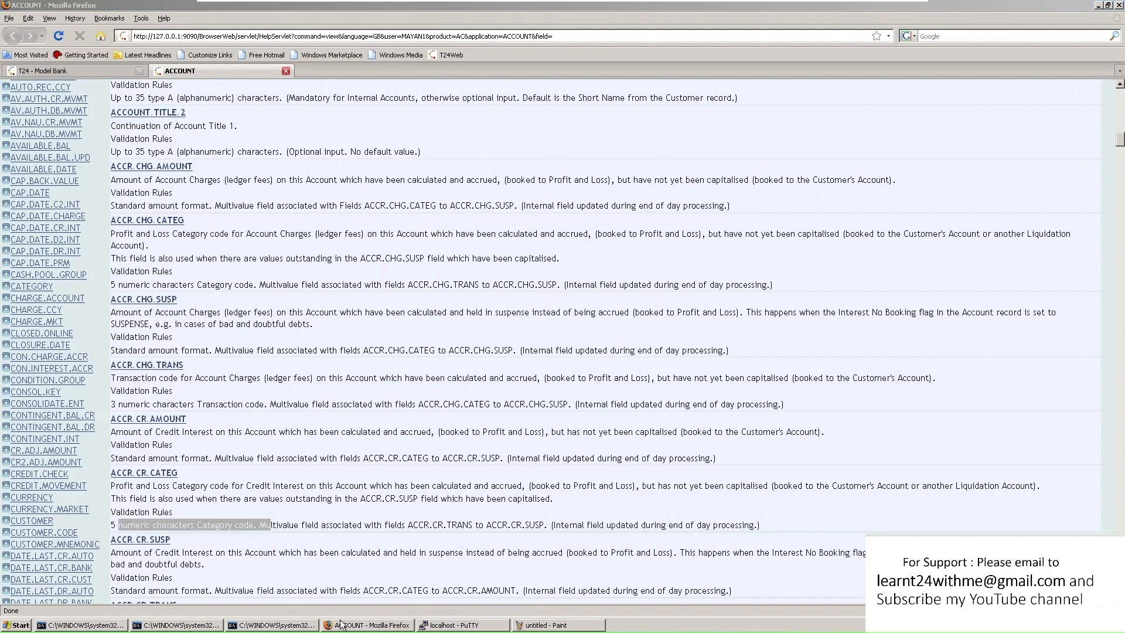
{"action": "left_click", "coordinate": [286, 70]}
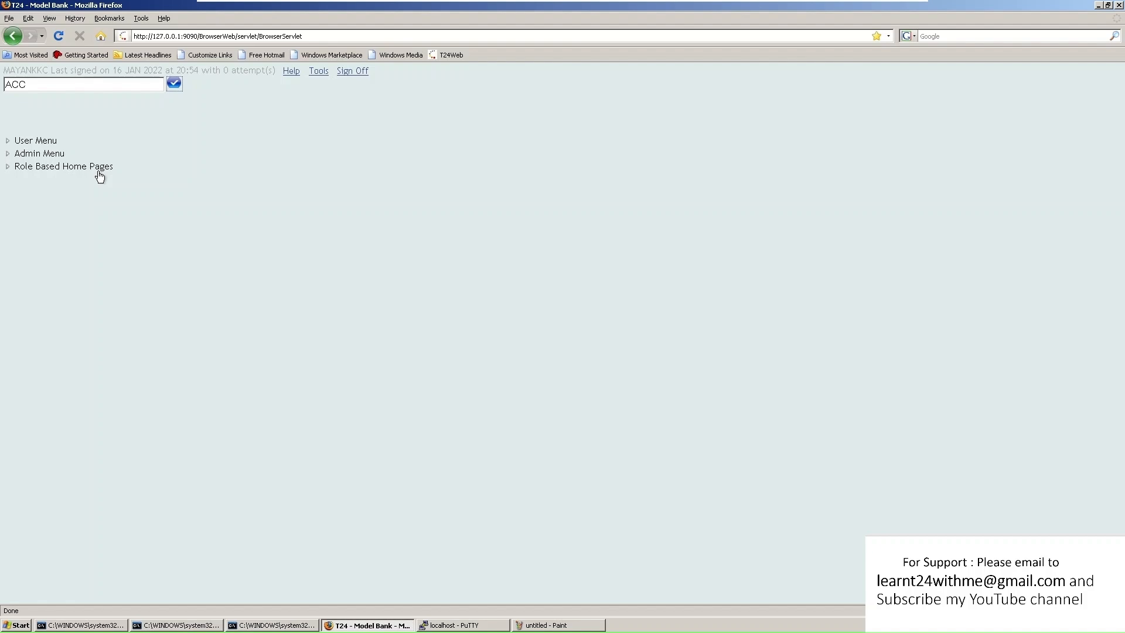
Expand User Menu and its Customer node to list the customer options
{"action": "left_click", "coordinate": [21, 143]}
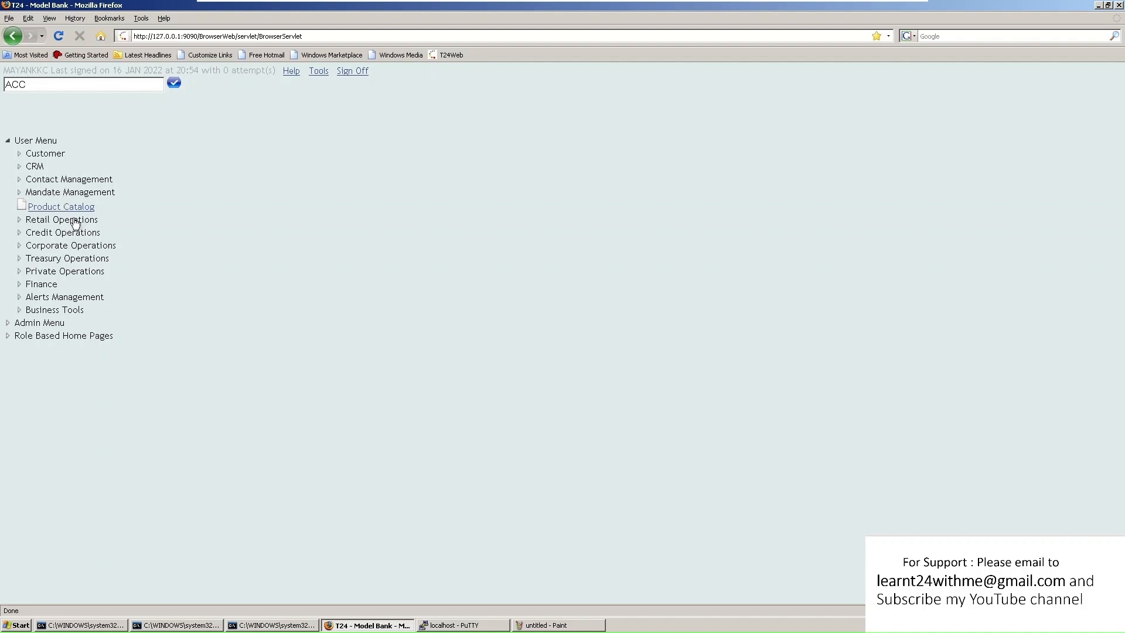
{"action": "left_click", "coordinate": [20, 154]}
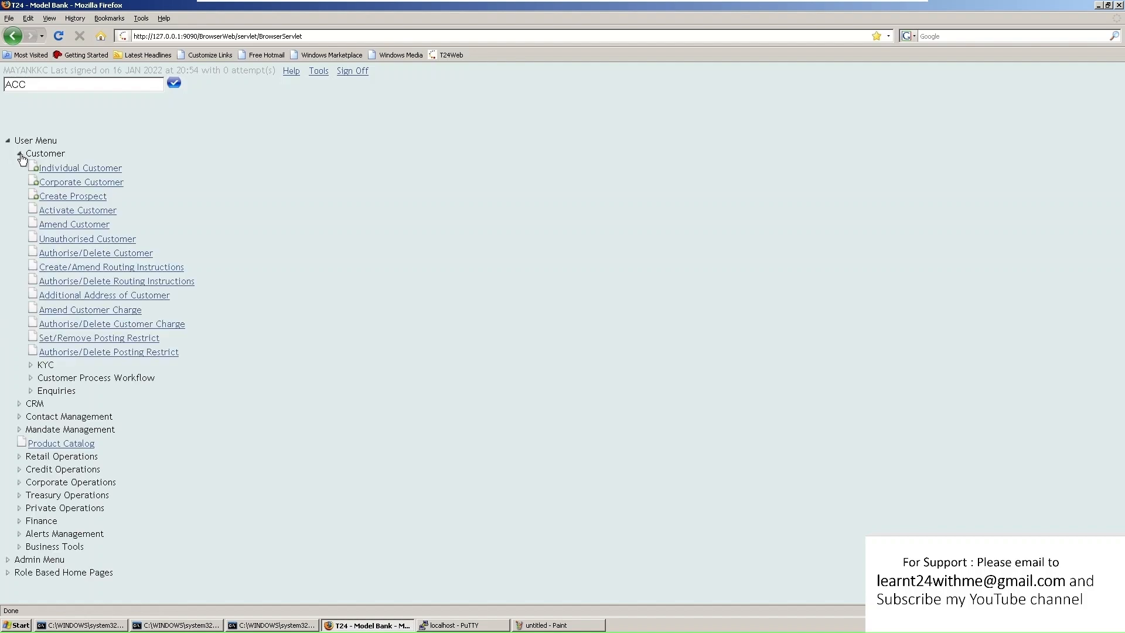
Open new individual customer 111721 full-screen, set gender to Male, and show the account officer list
{"action": "left_click", "coordinate": [56, 174]}
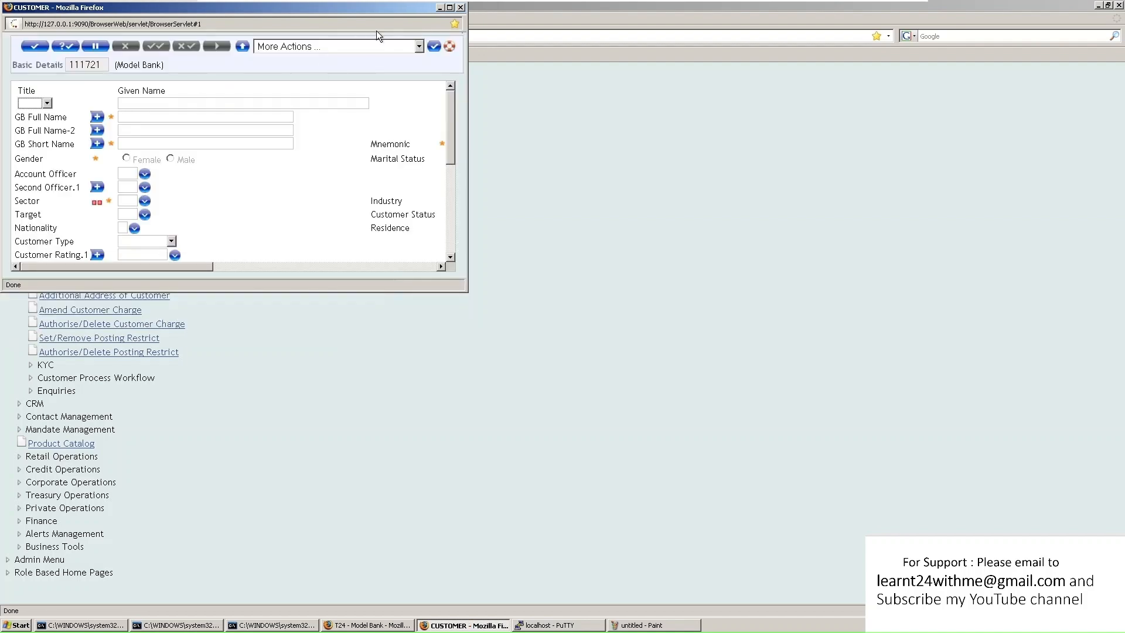
{"action": "left_click", "coordinate": [449, 8]}
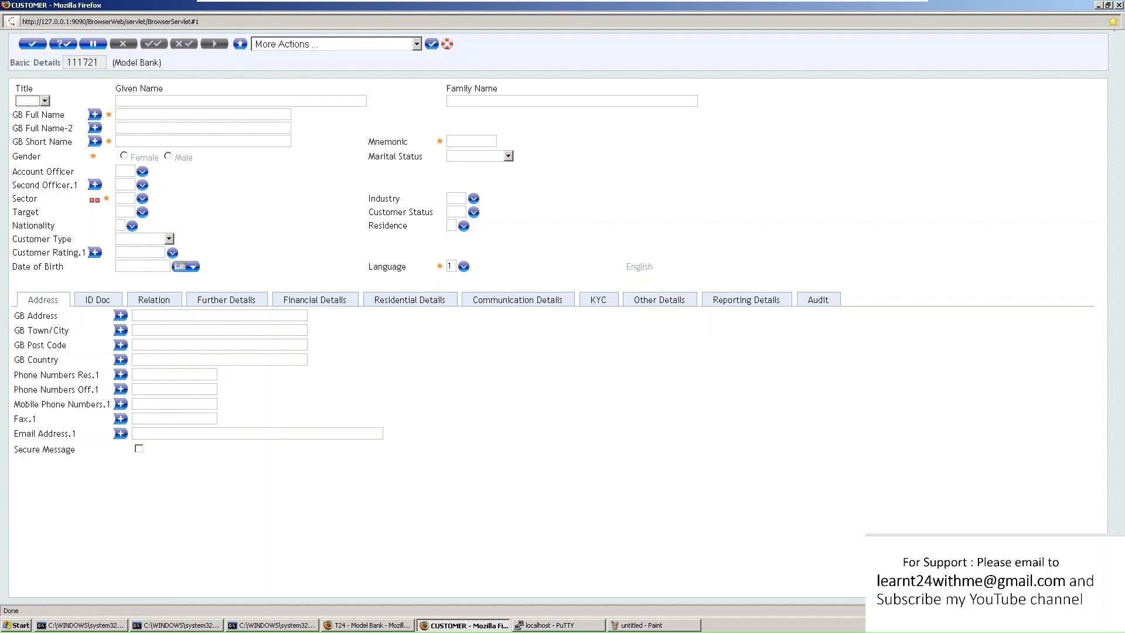
{"action": "left_click", "coordinate": [96, 115]}
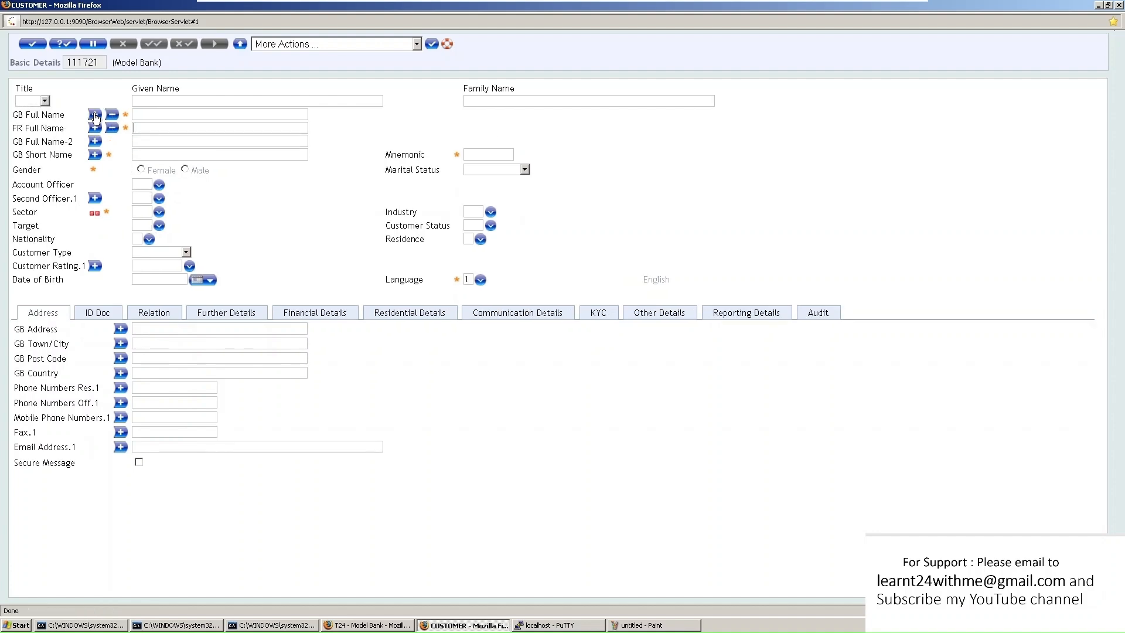
{"action": "left_click", "coordinate": [95, 128]}
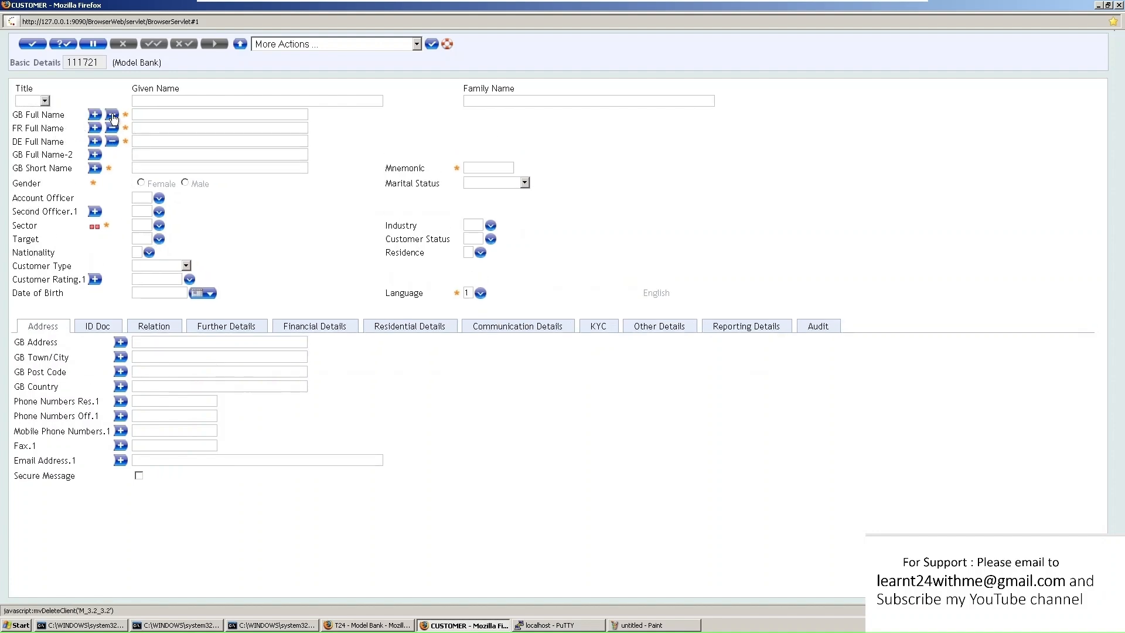
{"action": "left_click", "coordinate": [113, 116]}
{"action": "left_click", "coordinate": [113, 118]}
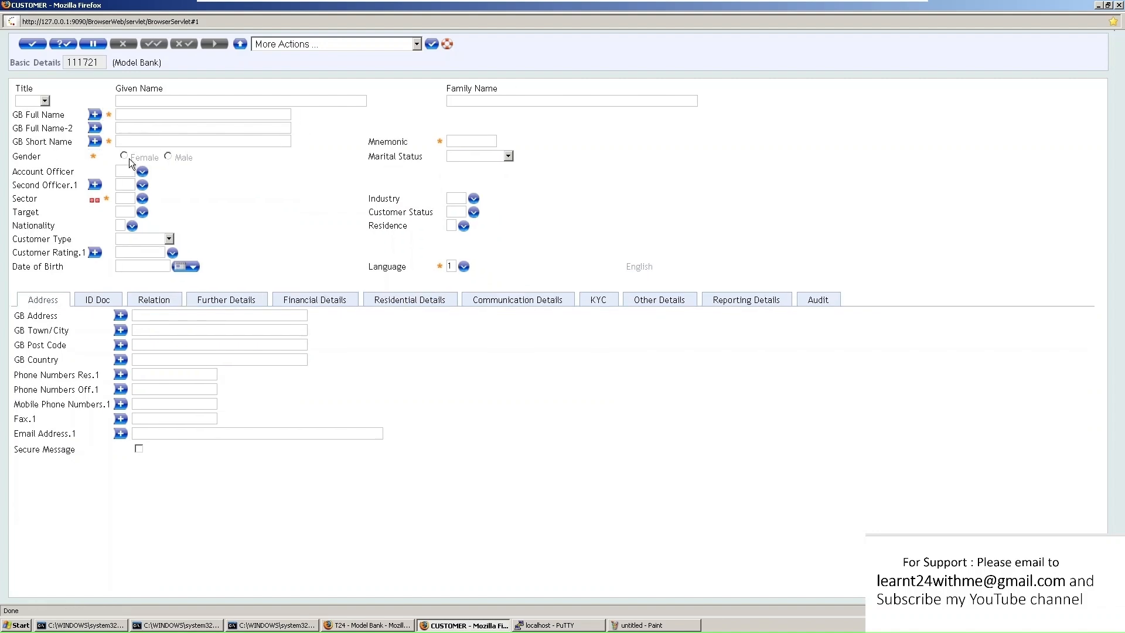
{"action": "left_click", "coordinate": [169, 157]}
{"action": "left_click", "coordinate": [142, 172]}
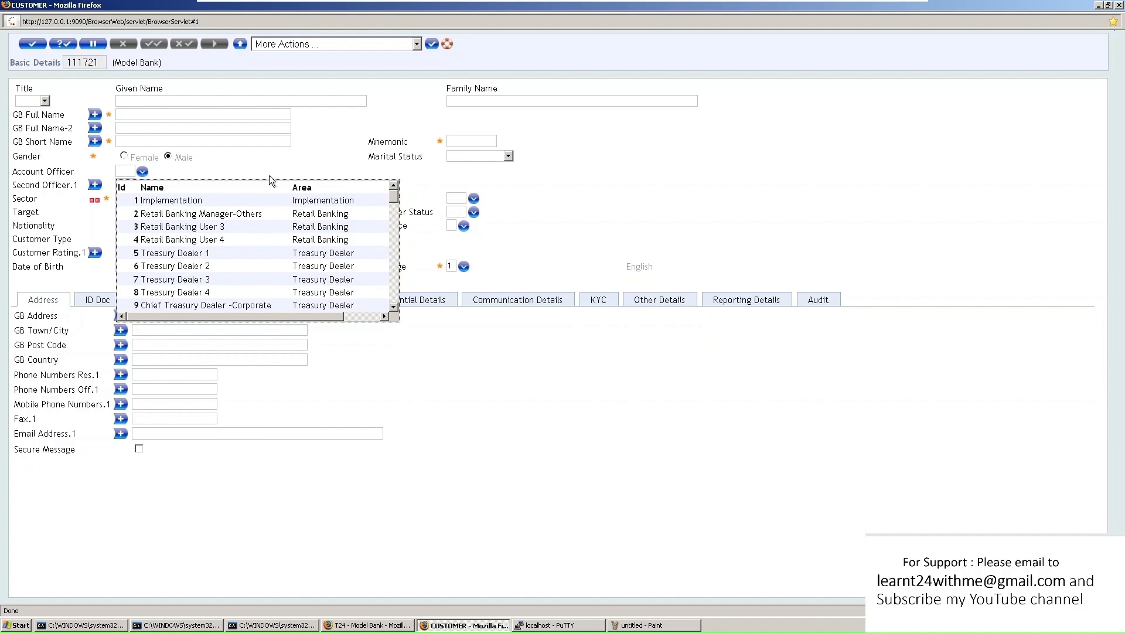
Close the account officer list without picking an officer
{"action": "left_click", "coordinate": [285, 168]}
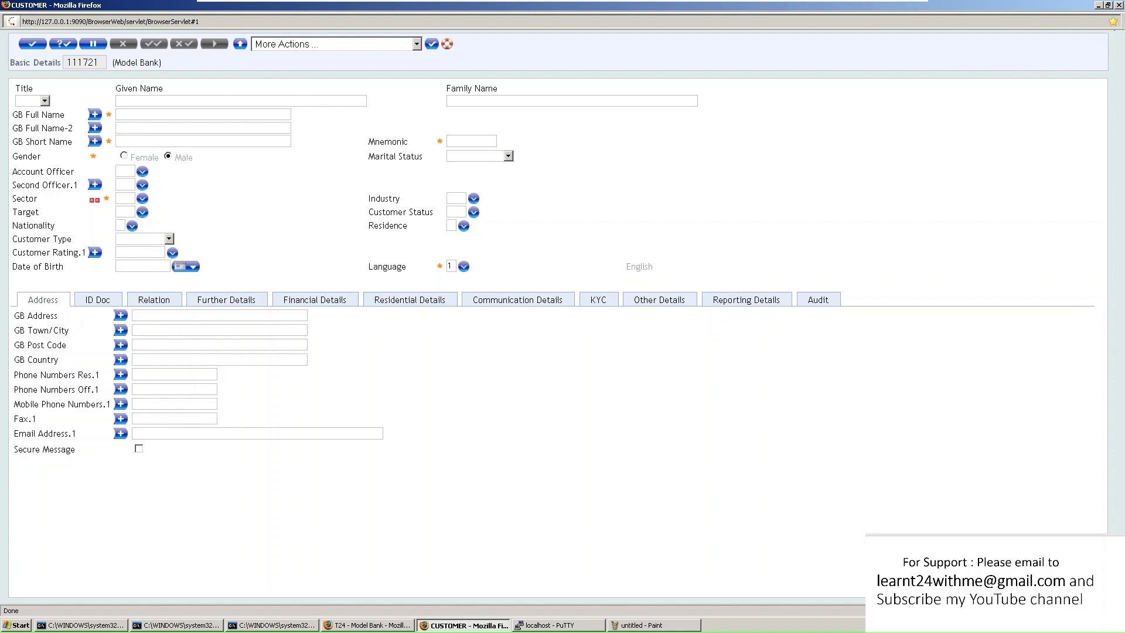
Scroll through all fields of blank CUSTOMER record 111722 and back, then select its title
{"action": "scroll", "coordinate": [283, 274], "scroll_direction": "down", "scroll_amount": 5}
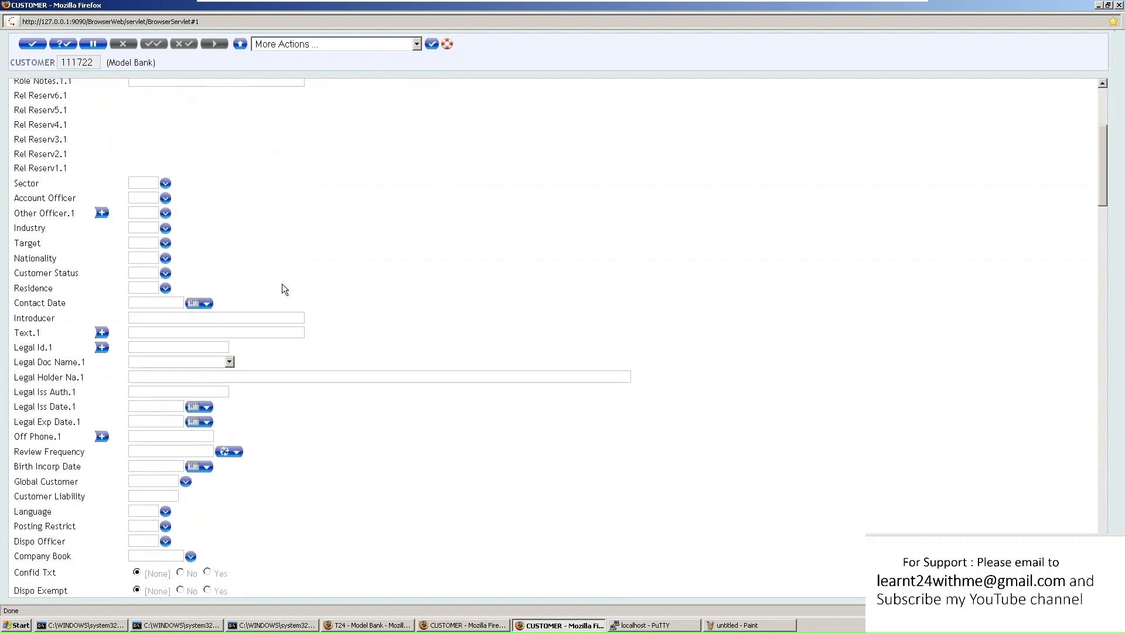
{"action": "scroll", "coordinate": [282, 283], "scroll_direction": "down", "scroll_amount": 20}
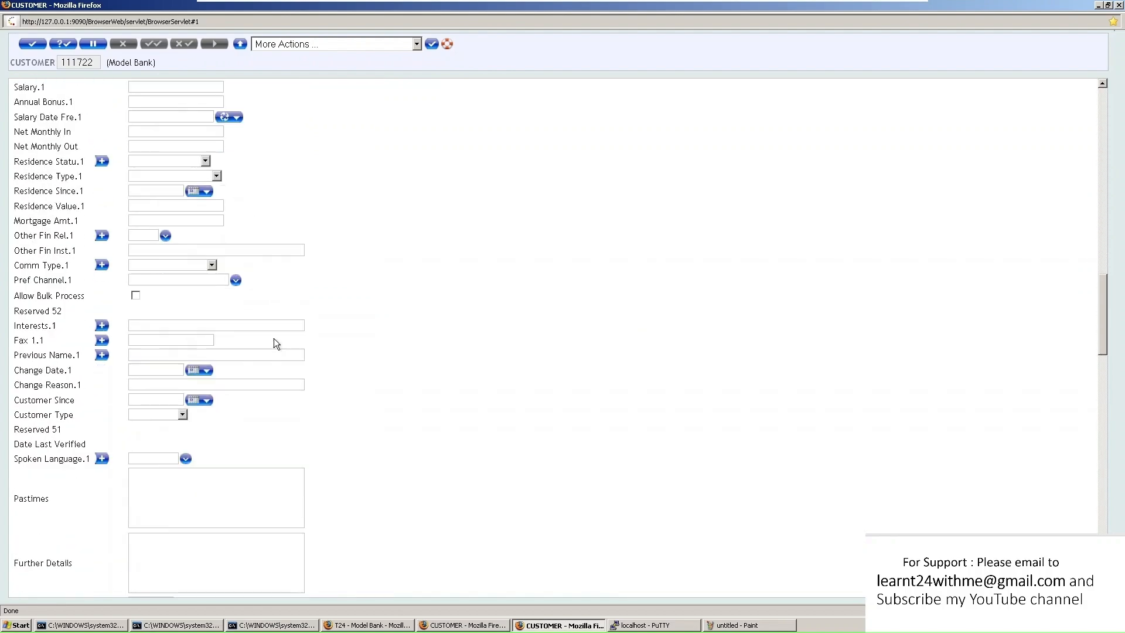
{"action": "scroll", "coordinate": [276, 343], "scroll_direction": "down", "scroll_amount": 20}
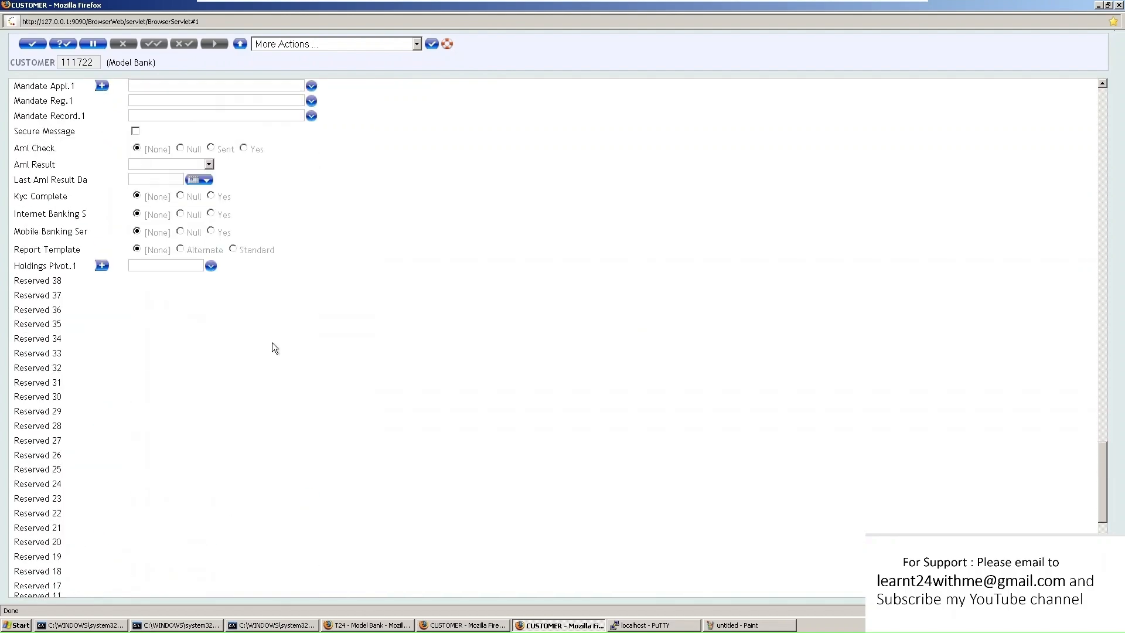
{"action": "scroll", "coordinate": [271, 344], "scroll_direction": "down", "scroll_amount": 10}
{"action": "scroll", "coordinate": [86, 325], "scroll_direction": "down", "scroll_amount": 1}
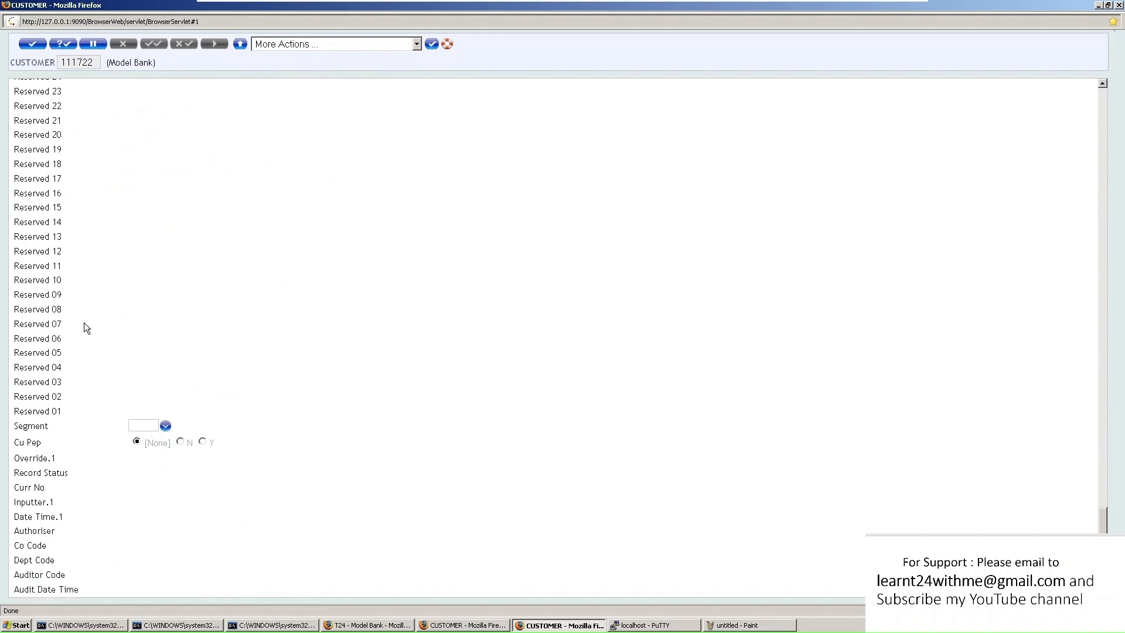
{"action": "scroll", "coordinate": [83, 322], "scroll_direction": "up", "scroll_amount": 10}
{"action": "scroll", "coordinate": [84, 323], "scroll_direction": "up", "scroll_amount": 15}
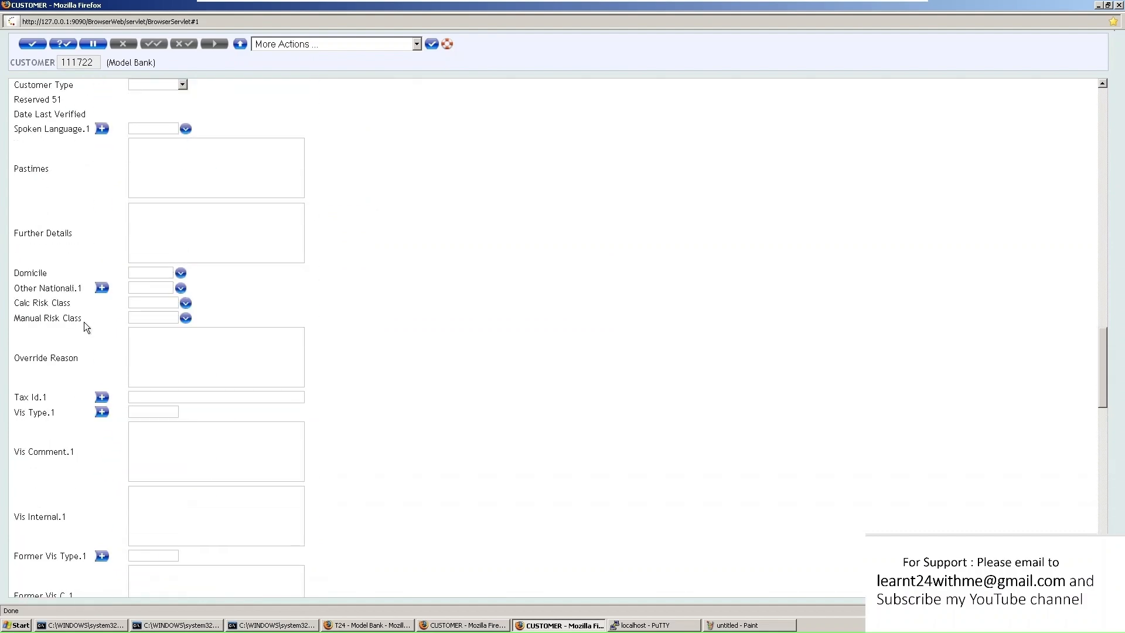
{"action": "scroll", "coordinate": [83, 325], "scroll_direction": "up", "scroll_amount": 20}
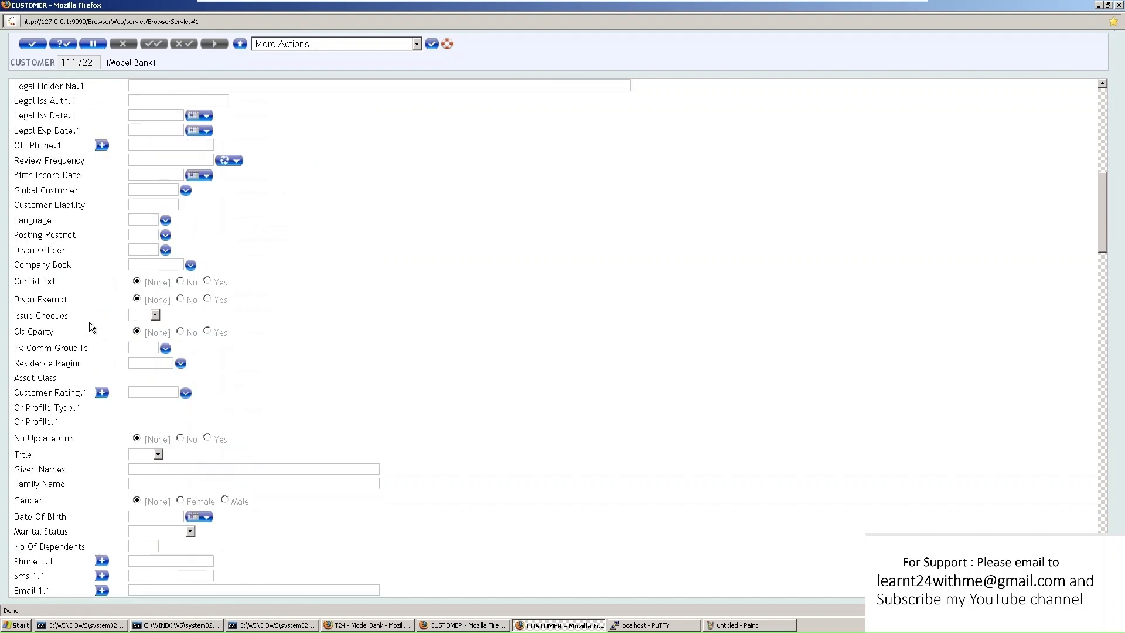
{"action": "scroll", "coordinate": [89, 327], "scroll_direction": "up", "scroll_amount": 2}
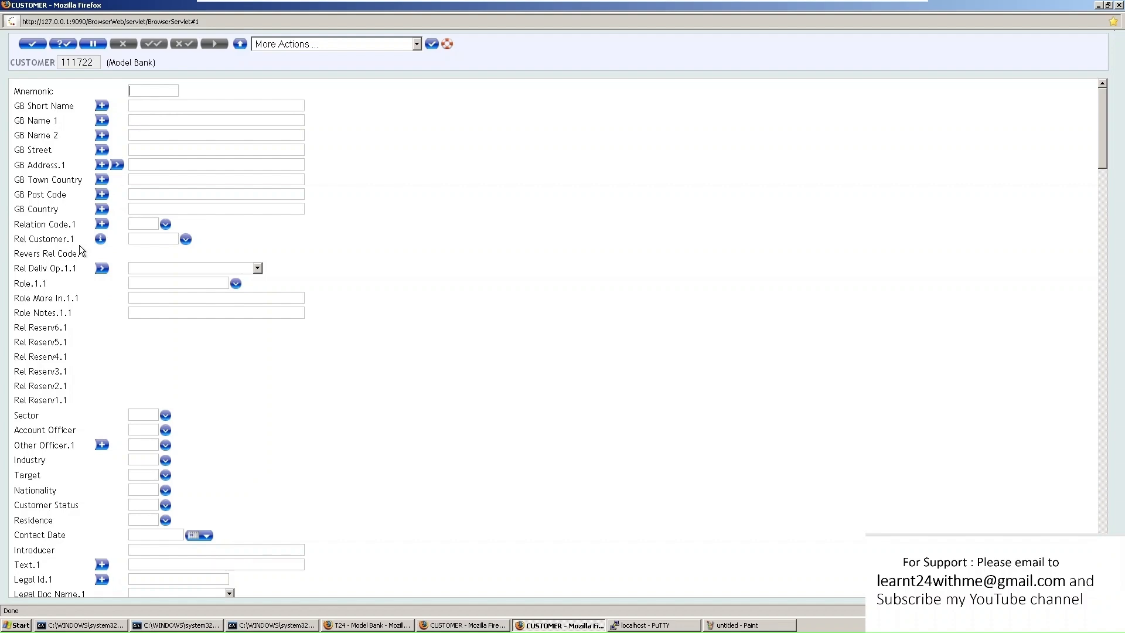
{"action": "left_click_drag", "start_coordinate": [11, 62], "coordinate": [56, 62]}
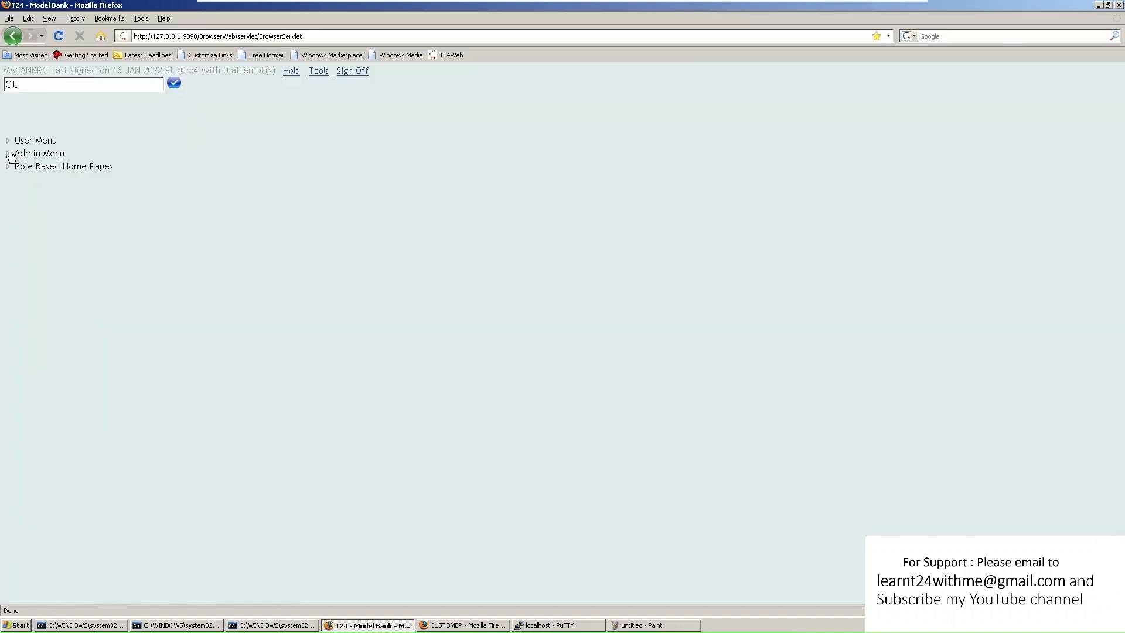
{"action": "left_click", "coordinate": [10, 154]}
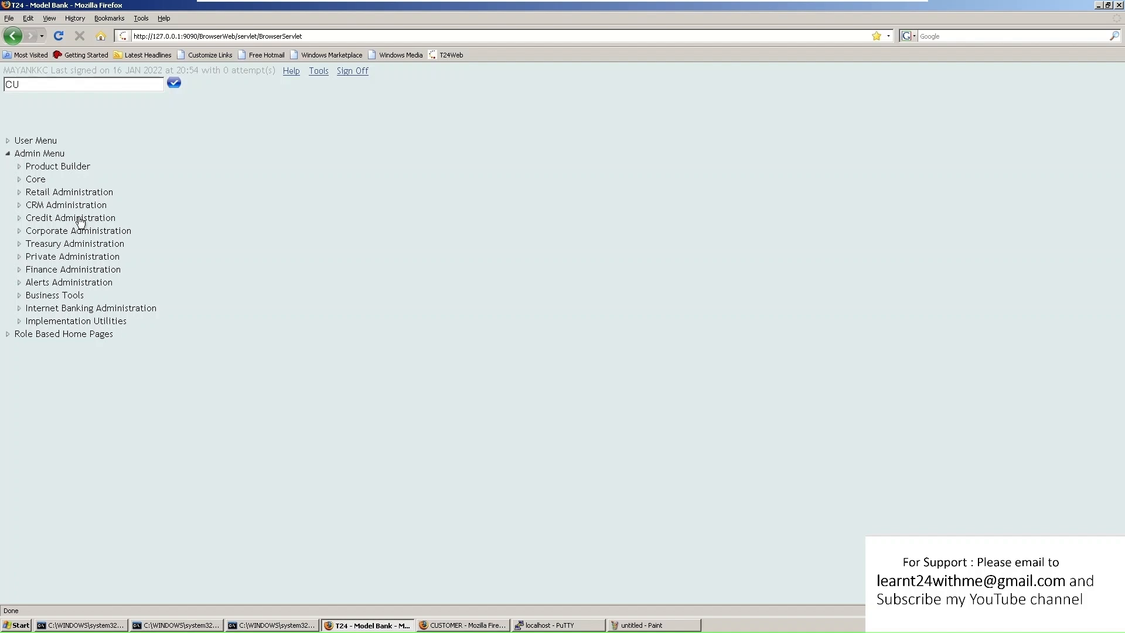
{"action": "left_click", "coordinate": [26, 181]}
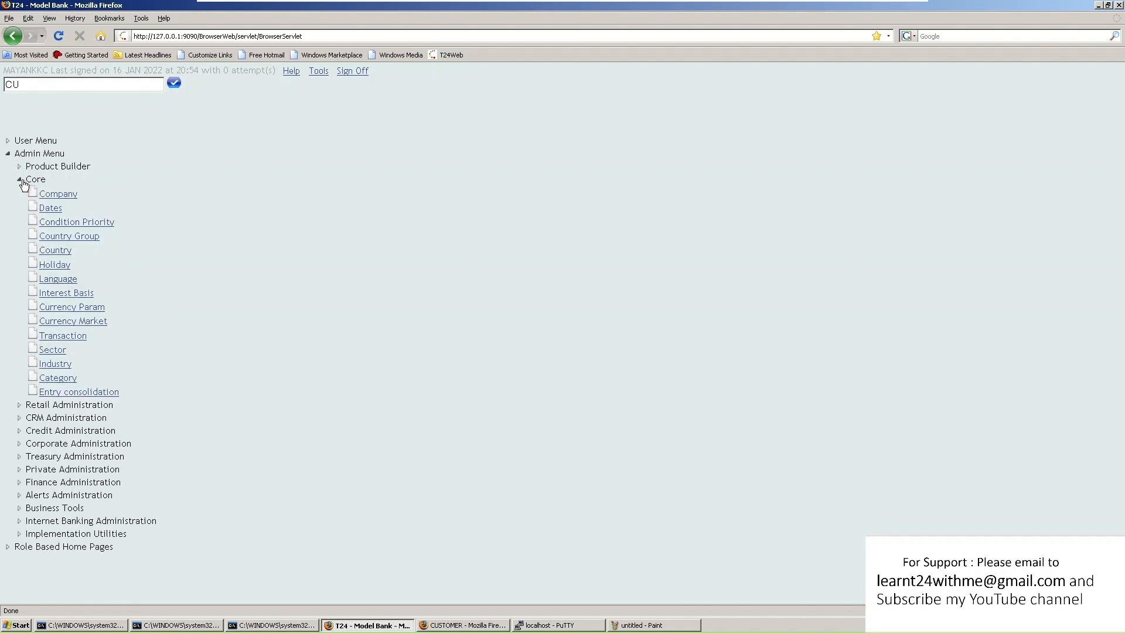
{"action": "left_click", "coordinate": [57, 193]}
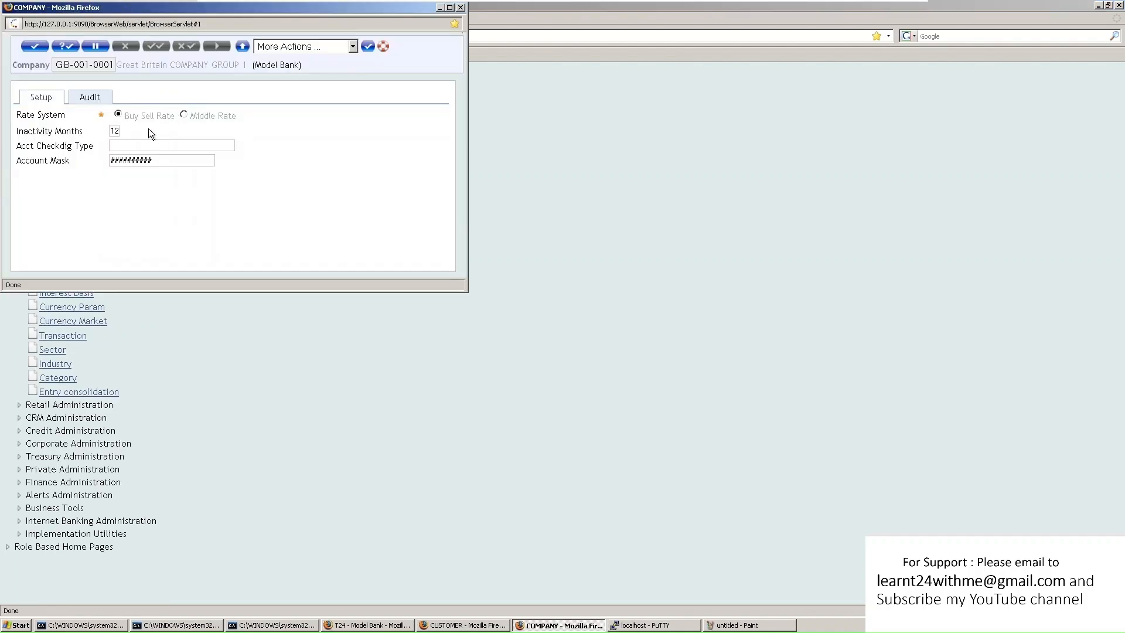
{"action": "left_click", "coordinate": [461, 9]}
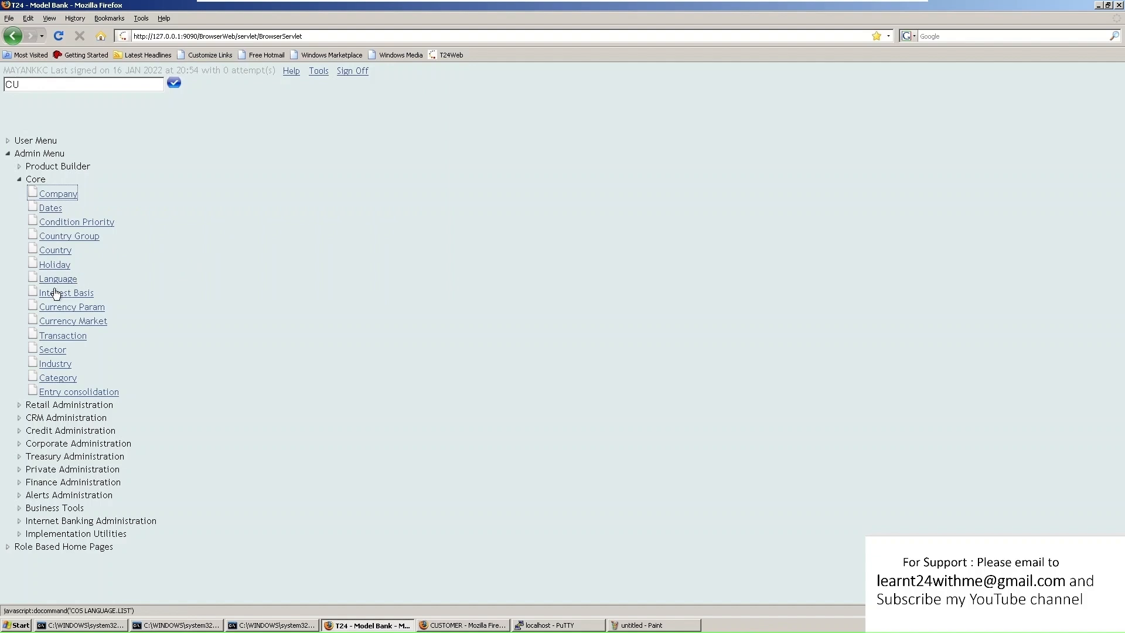
{"action": "left_click", "coordinate": [19, 179]}
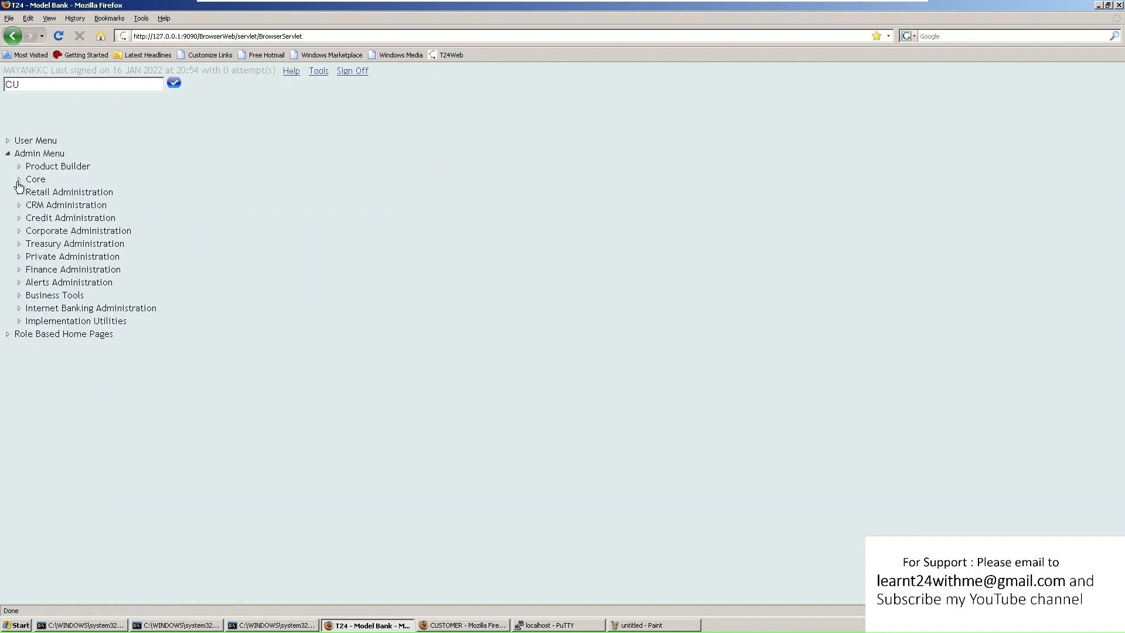
{"action": "left_click", "coordinate": [19, 193]}
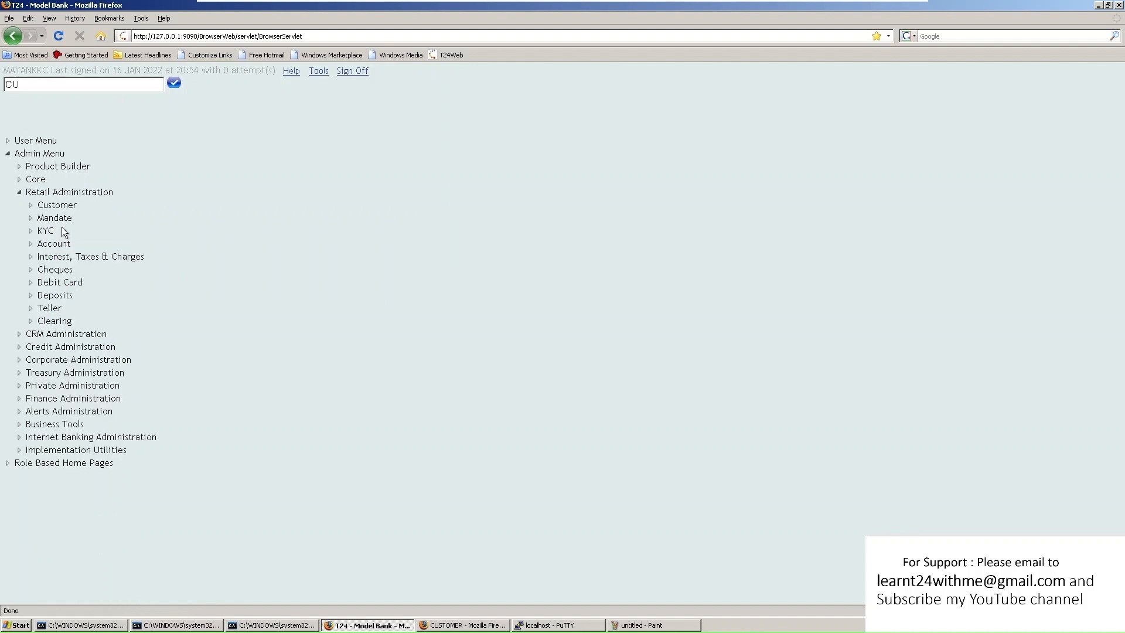
{"action": "left_click", "coordinate": [32, 206]}
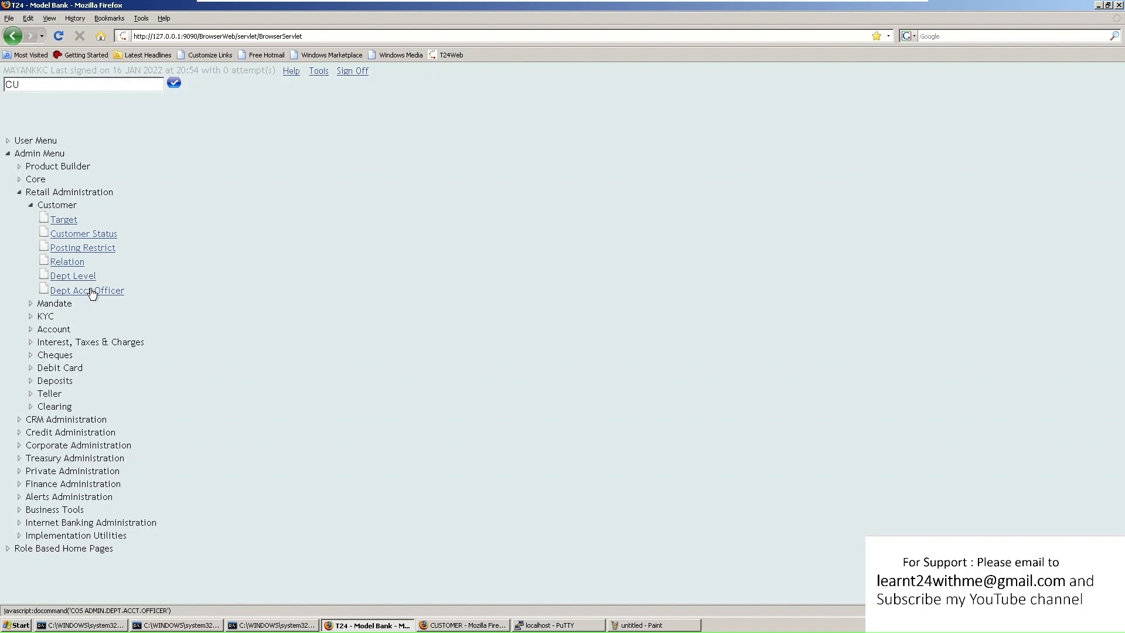
{"action": "left_click", "coordinate": [68, 222]}
{"action": "scroll", "coordinate": [71, 97], "scroll_direction": "down", "scroll_amount": 1}
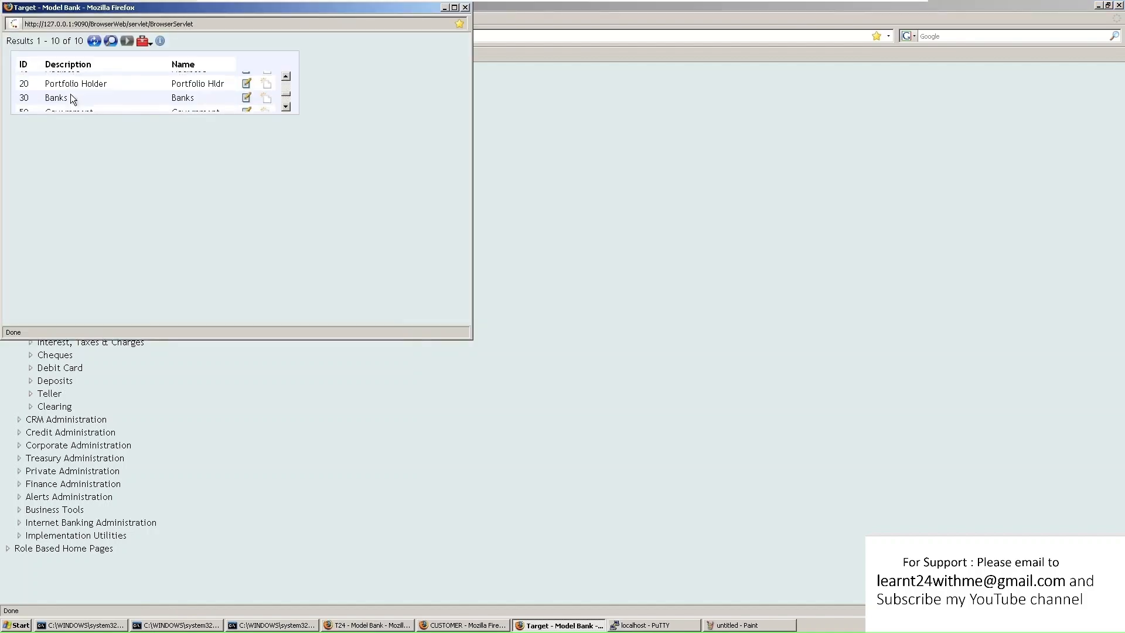
{"action": "scroll", "coordinate": [70, 97], "scroll_direction": "up", "scroll_amount": 2}
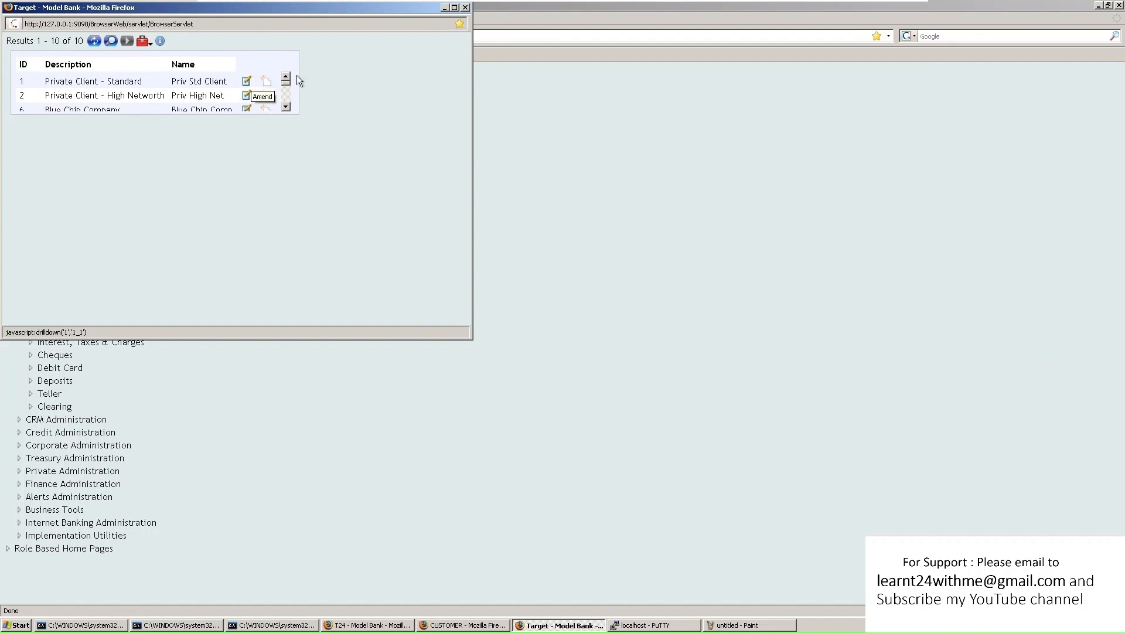
{"action": "left_click", "coordinate": [465, 7]}
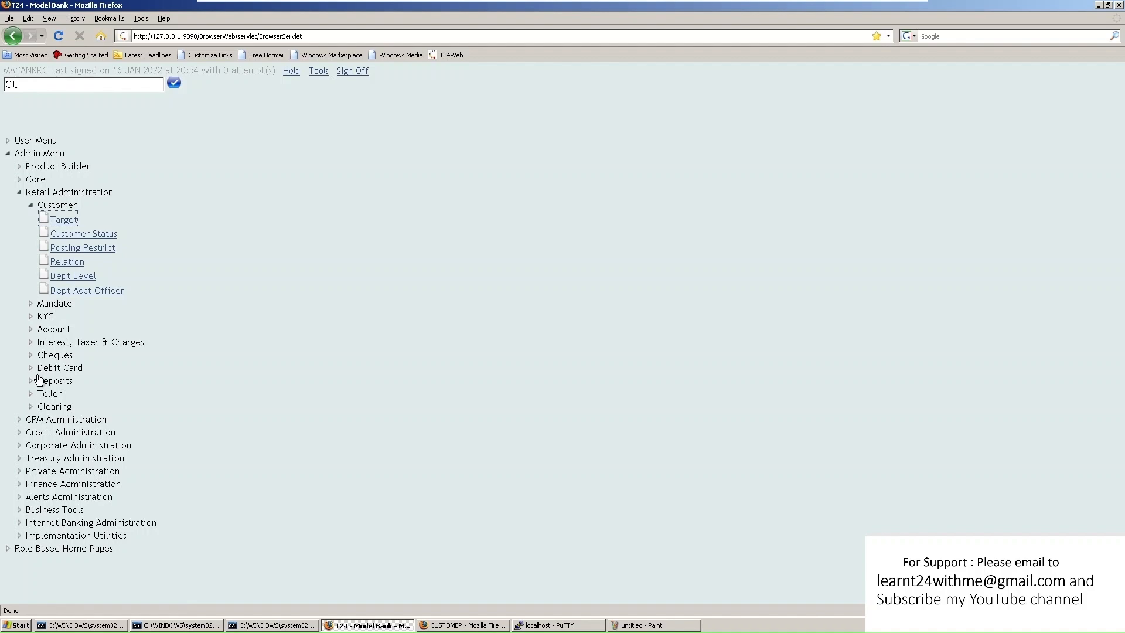
{"action": "left_click", "coordinate": [30, 328]}
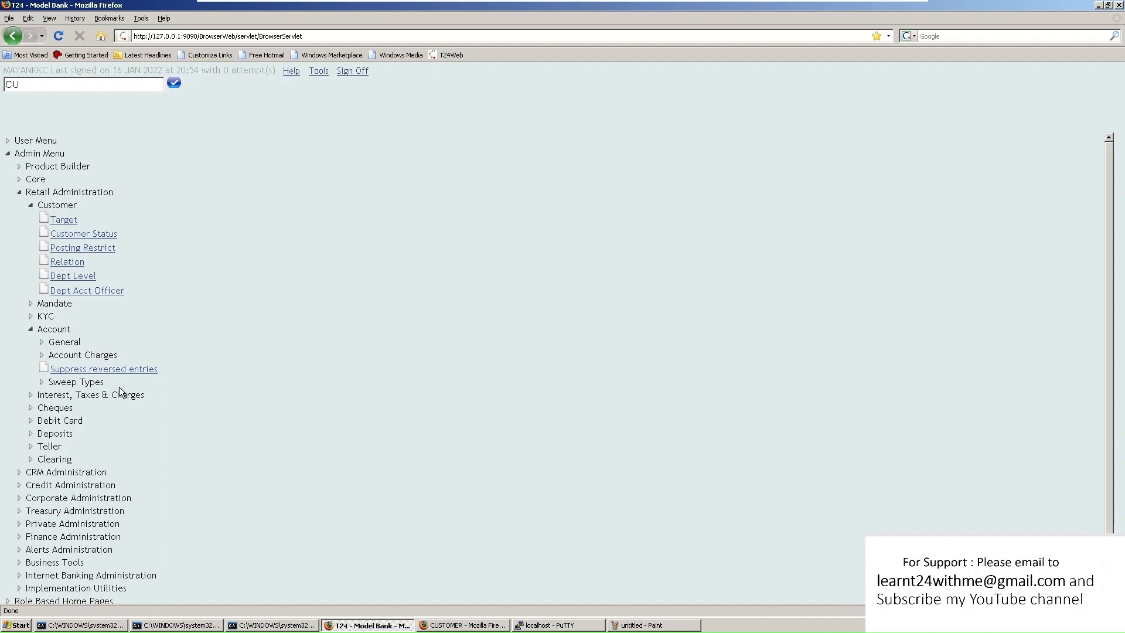
{"action": "left_click", "coordinate": [42, 343]}
{"action": "left_click", "coordinate": [22, 192]}
{"action": "left_click", "coordinate": [22, 192]}
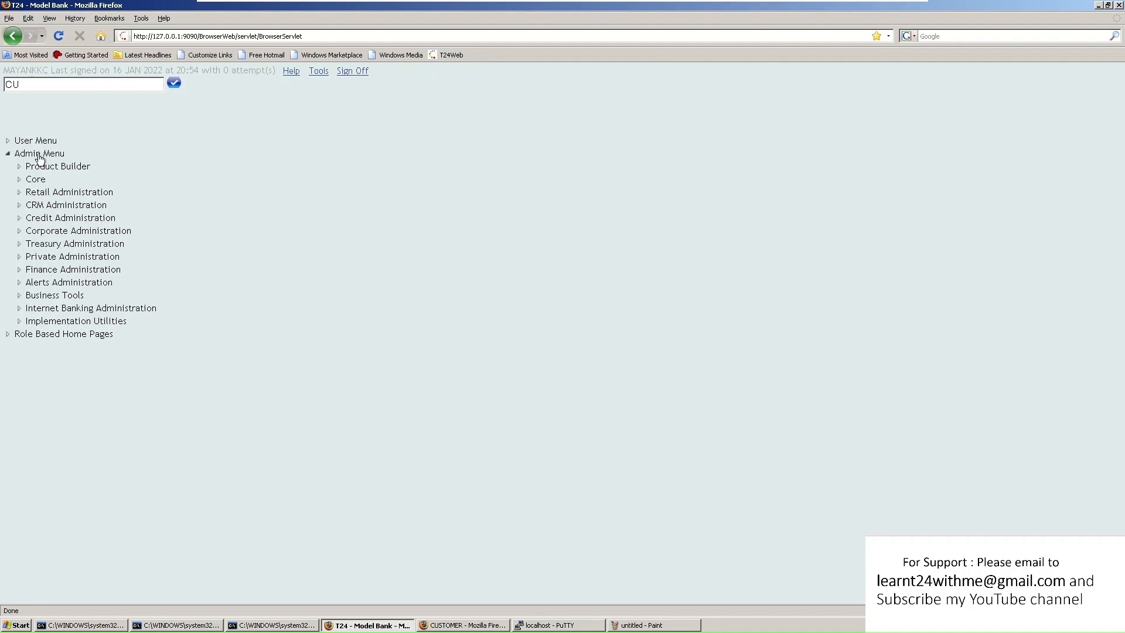
Expand Role Based Home Pages > Retail Operations and open the Retail User home page
{"action": "left_click", "coordinate": [7, 155]}
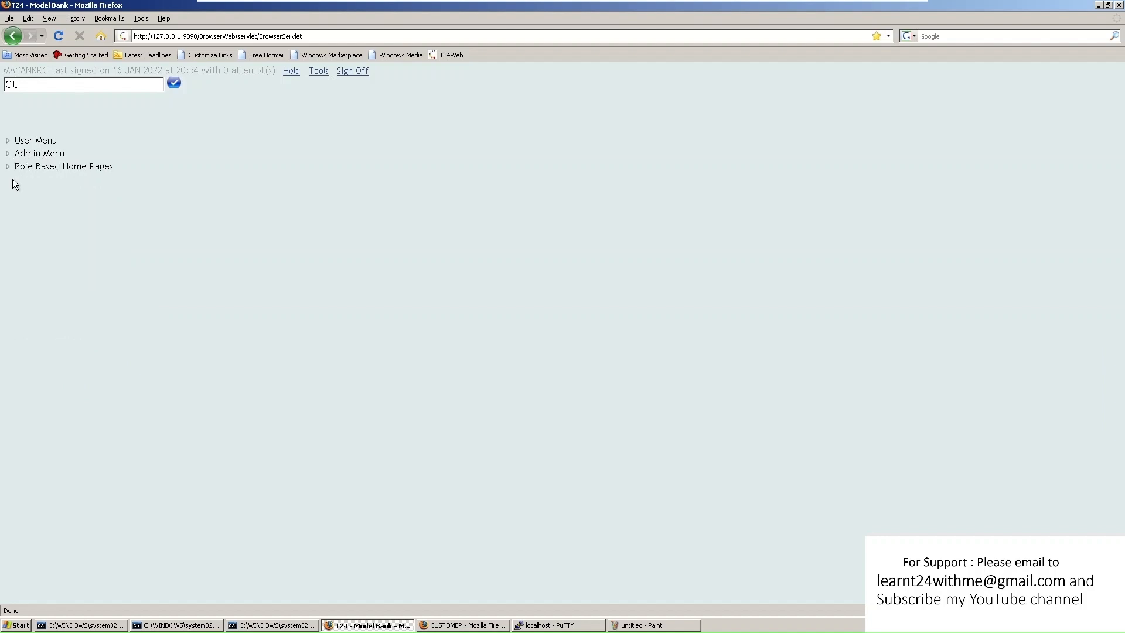
{"action": "left_click", "coordinate": [8, 167]}
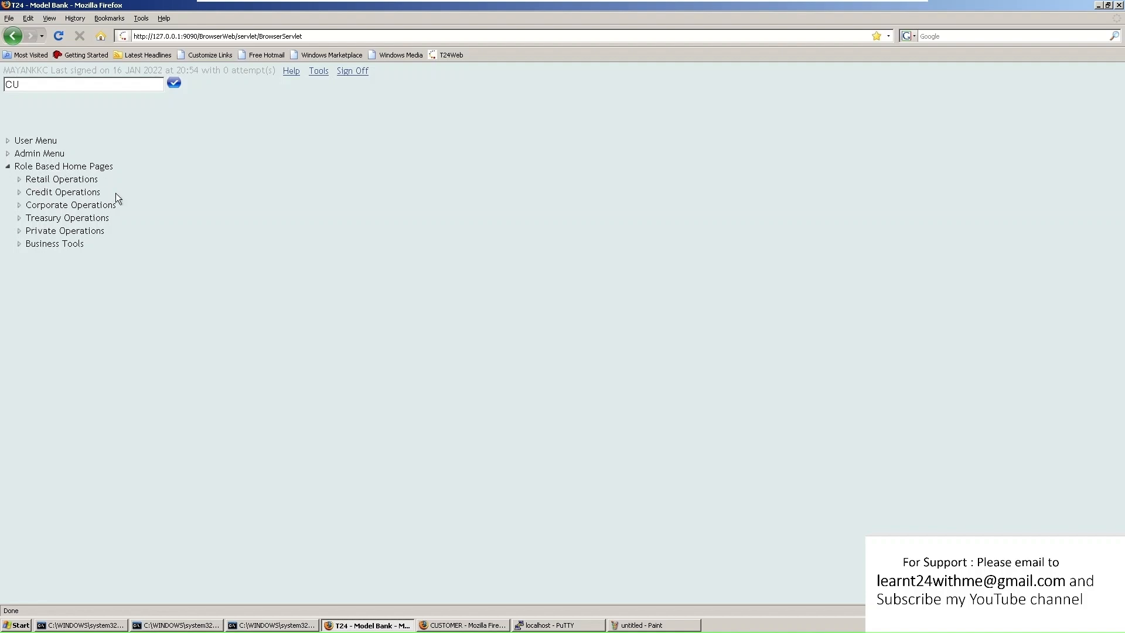
{"action": "left_click", "coordinate": [22, 180]}
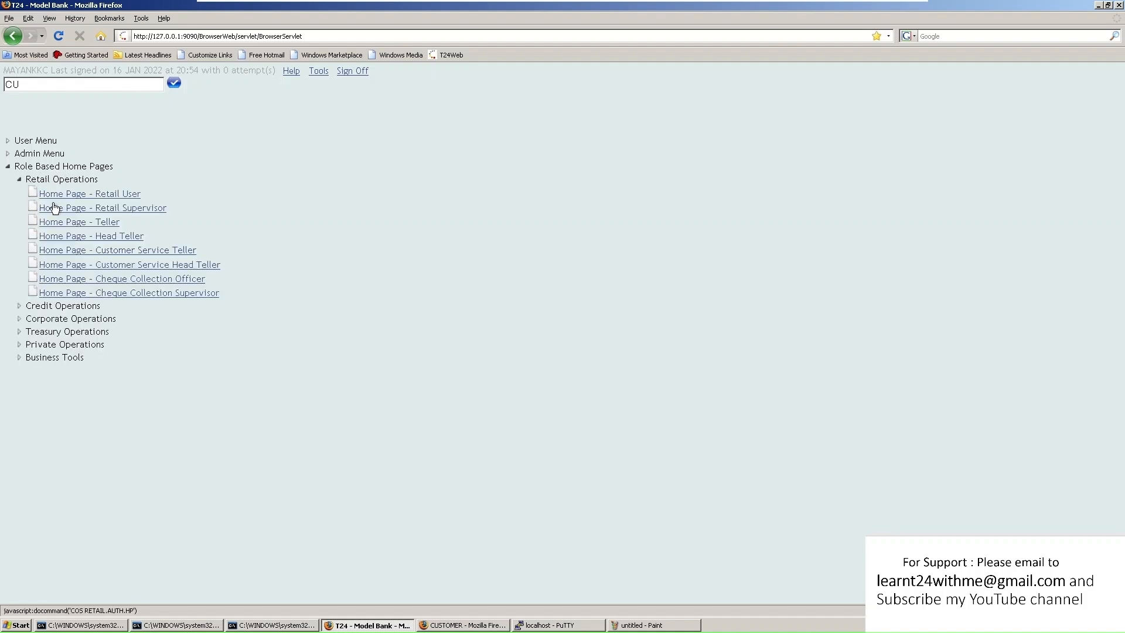
{"action": "left_click", "coordinate": [104, 196]}
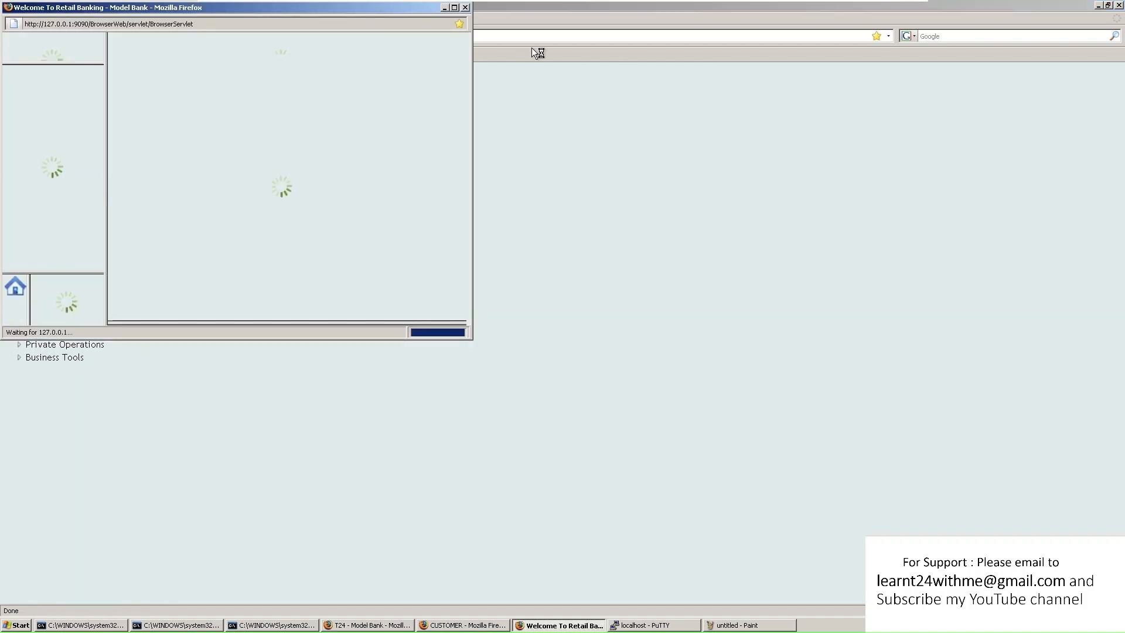
{"action": "left_click_drag", "start_coordinate": [268, 11], "coordinate": [537, 47]}
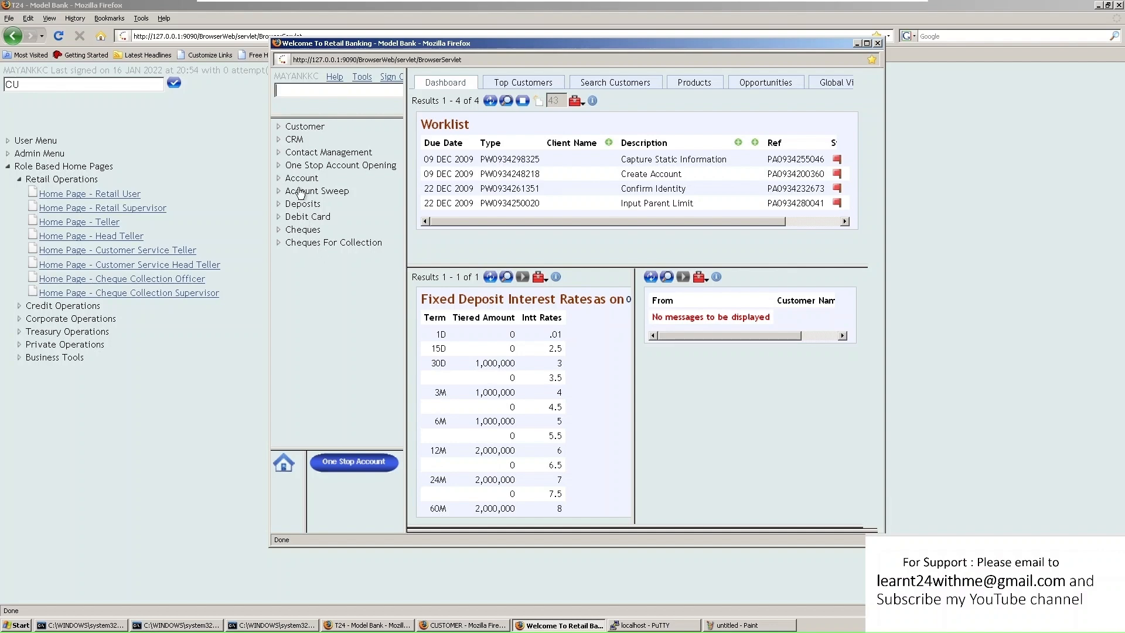
Open the Retail Supervisor home page, then open, resize and close the Teller home page
{"action": "left_click", "coordinate": [102, 208]}
{"action": "left_click_drag", "start_coordinate": [243, 9], "coordinate": [582, 68]}
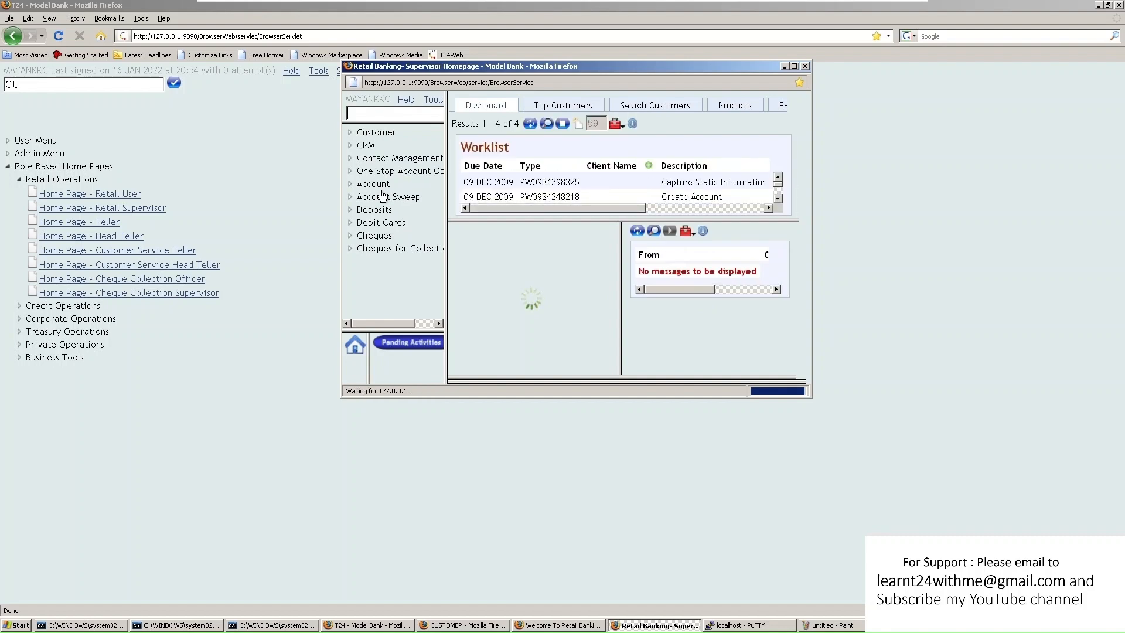
{"action": "left_click", "coordinate": [104, 225]}
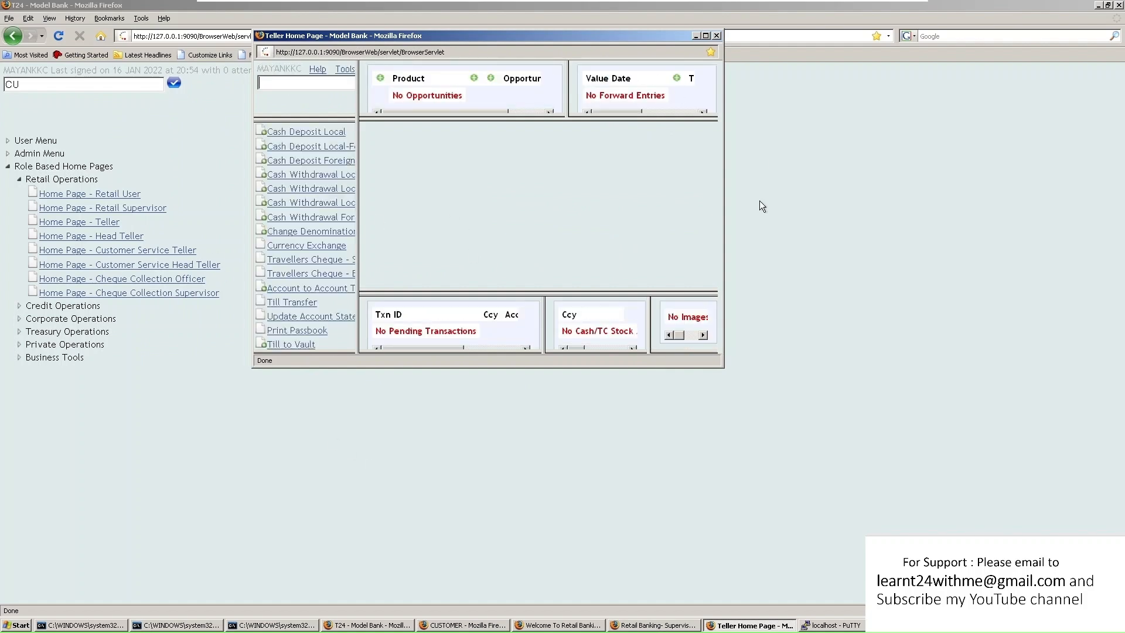
{"action": "left_click_drag", "start_coordinate": [724, 203], "coordinate": [902, 226]}
{"action": "left_click_drag", "start_coordinate": [891, 364], "coordinate": [945, 531]}
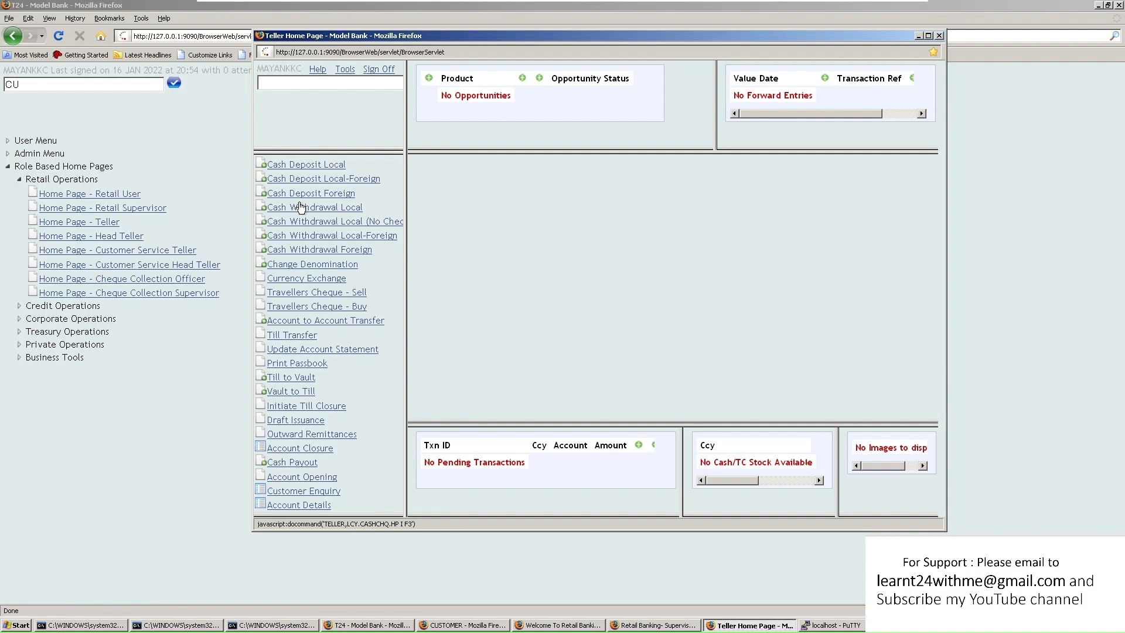
{"action": "left_click", "coordinate": [940, 35]}
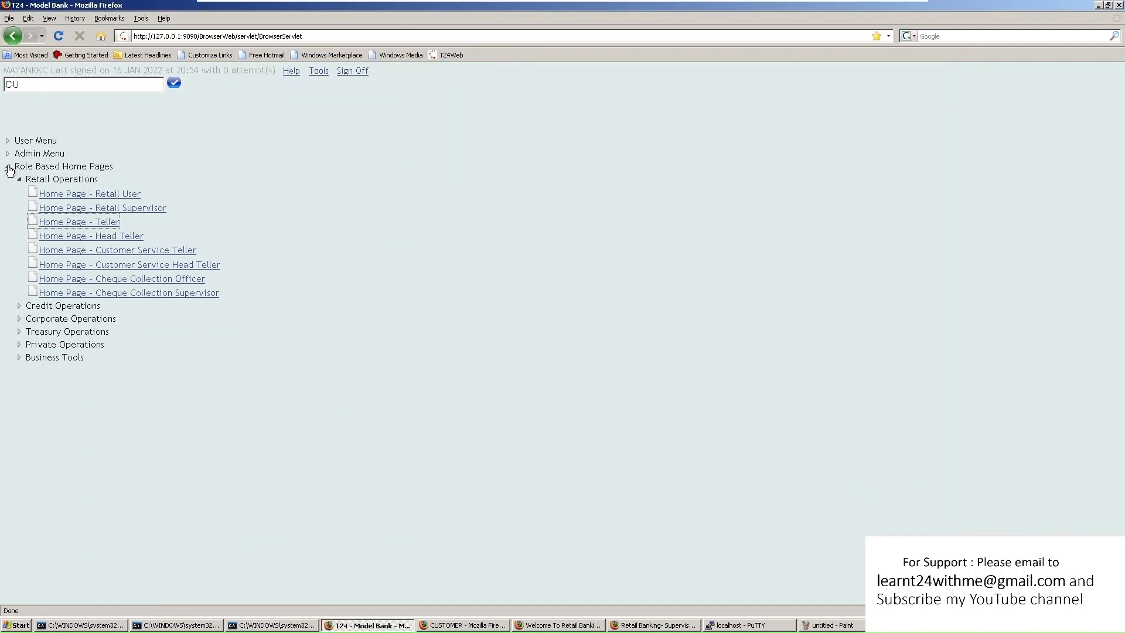
Open the USER PROFILE application full-screen and list the existing user ids
{"action": "left_click", "coordinate": [8, 167]}
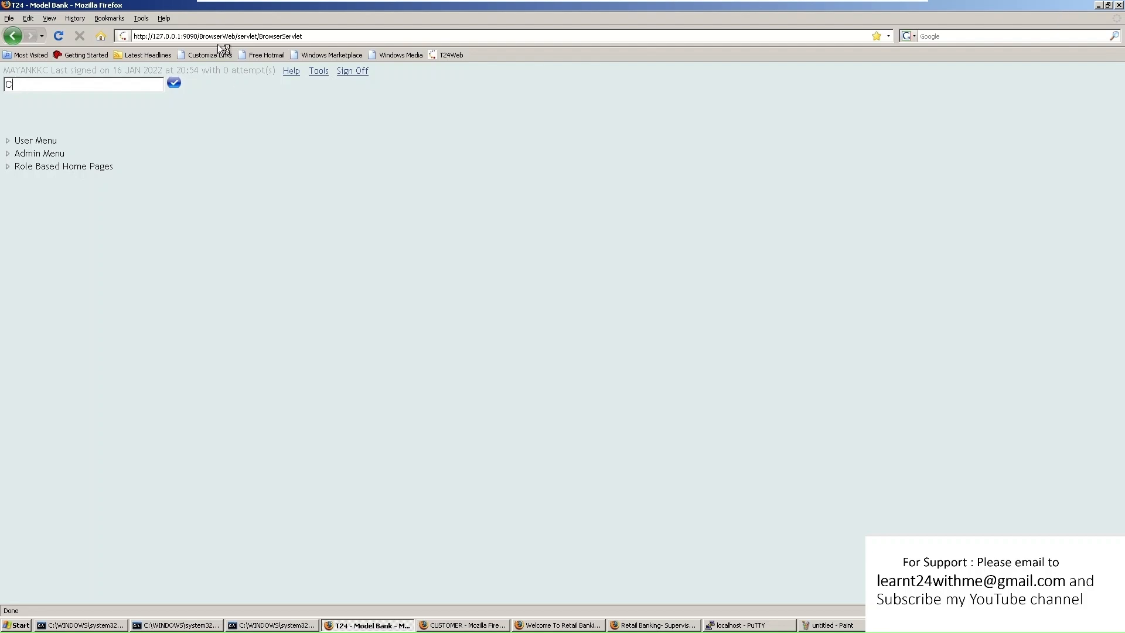
{"action": "key", "text": "BackSpace"}
{"action": "type", "text": "USER"}
{"action": "key", "text": "Return"}
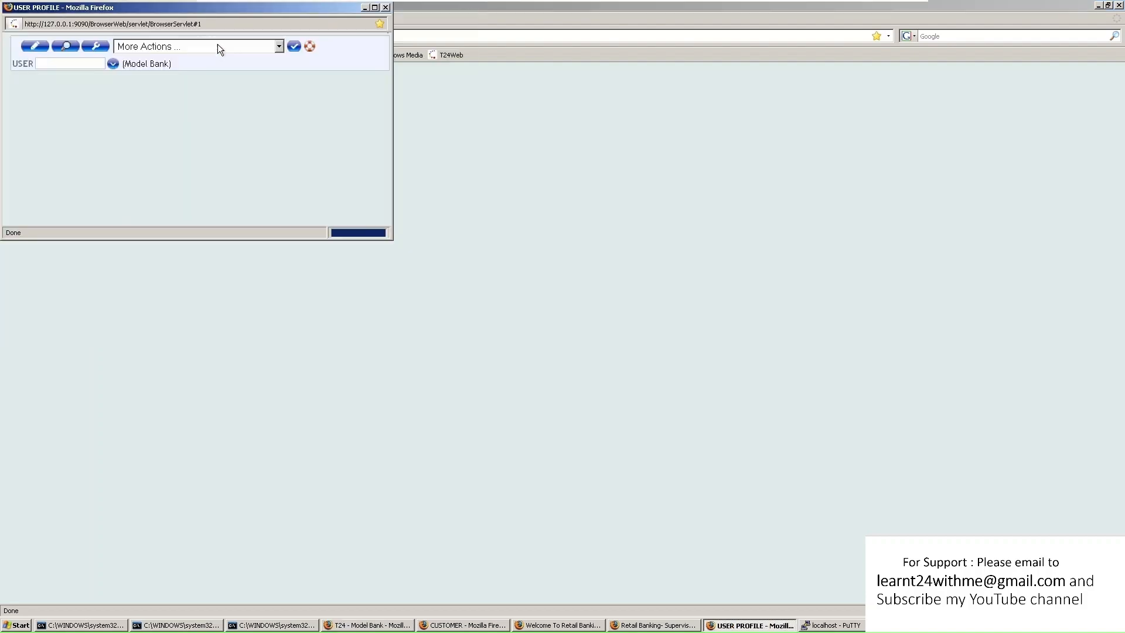
{"action": "left_click", "coordinate": [374, 7]}
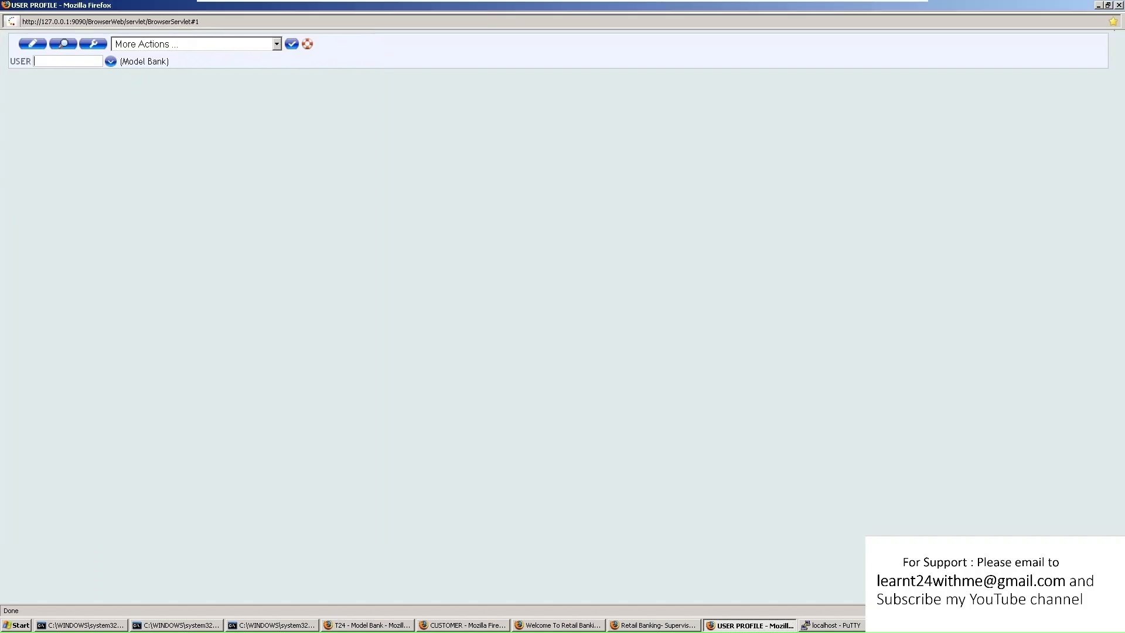
{"action": "left_click", "coordinate": [110, 61]}
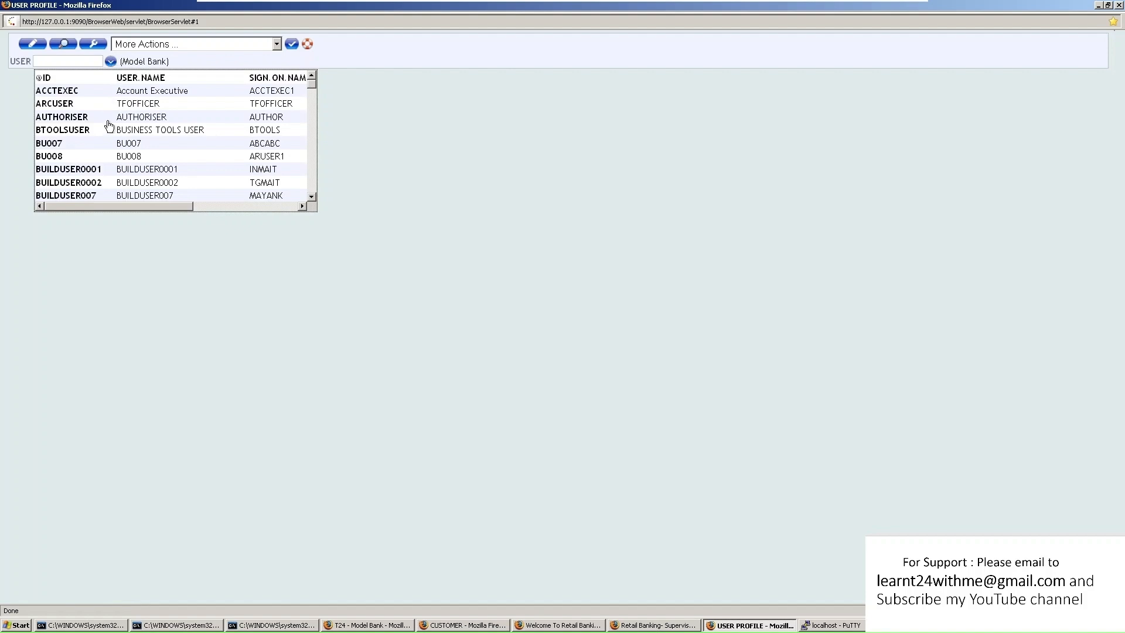
{"action": "scroll", "coordinate": [108, 127], "scroll_direction": "down", "scroll_amount": 3}
{"action": "scroll", "coordinate": [108, 128], "scroll_direction": "down", "scroll_amount": 15}
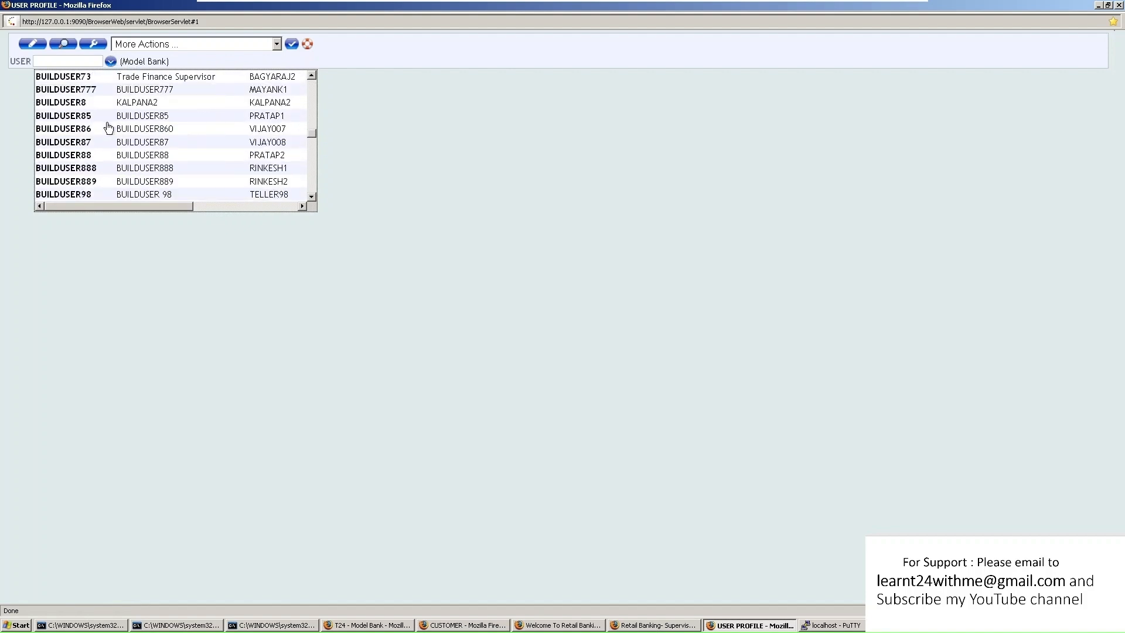
{"action": "scroll", "coordinate": [108, 128], "scroll_direction": "down", "scroll_amount": 5}
Open the INPUTTER user profile record, look through it, and close the window
{"action": "left_click", "coordinate": [68, 61]}
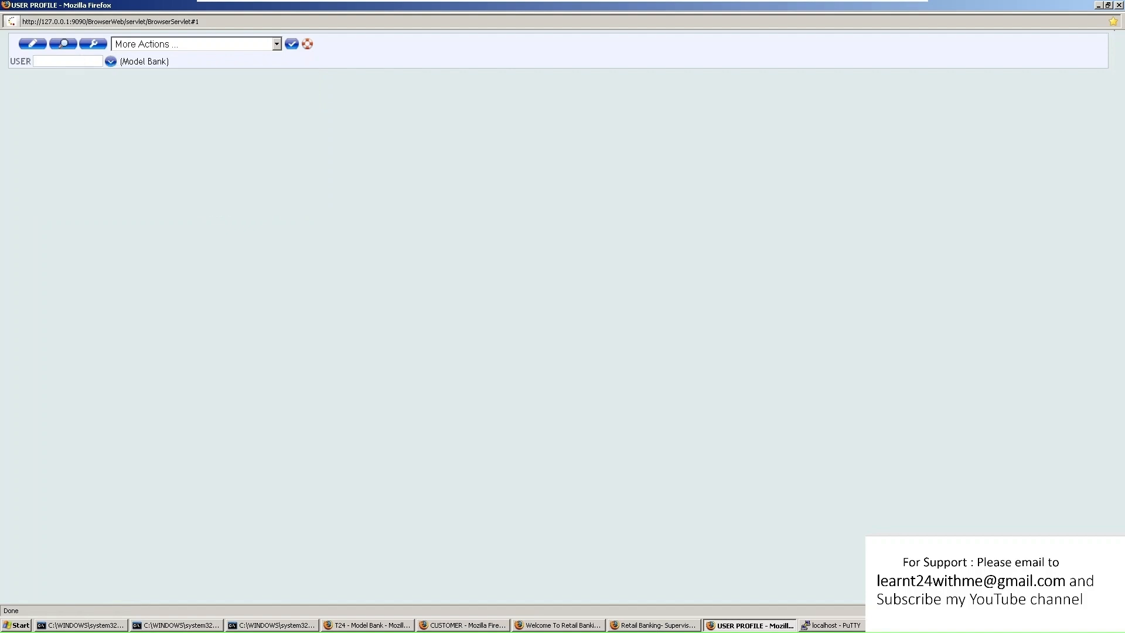
{"action": "type", "text": "INPUTT"}
{"action": "key", "text": "Return"}
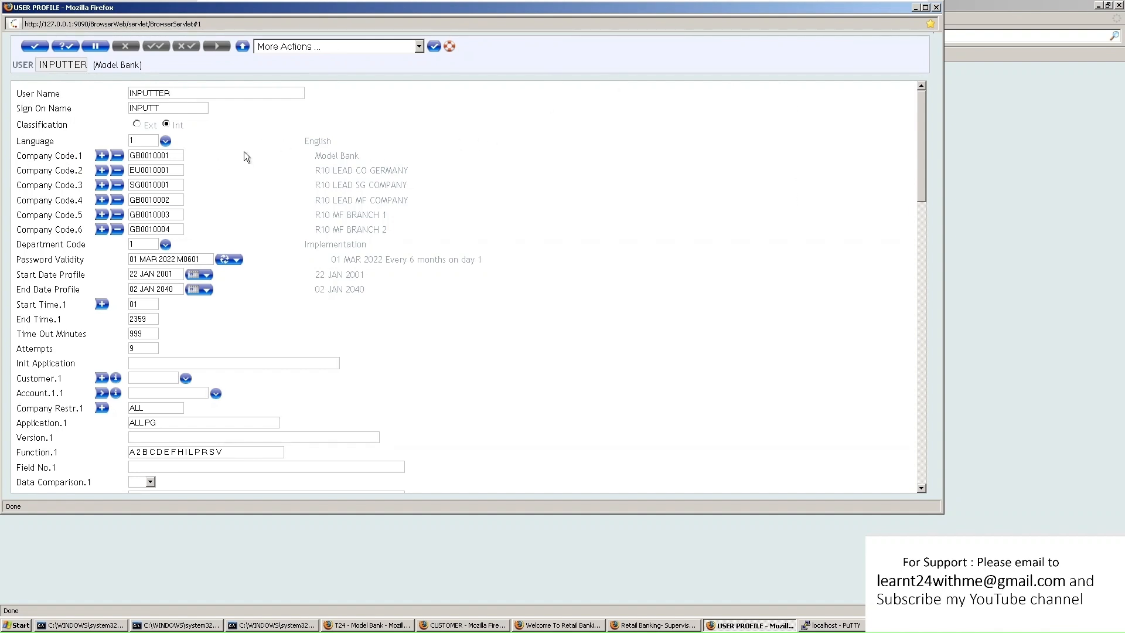
{"action": "scroll", "coordinate": [244, 151], "scroll_direction": "down", "scroll_amount": 20}
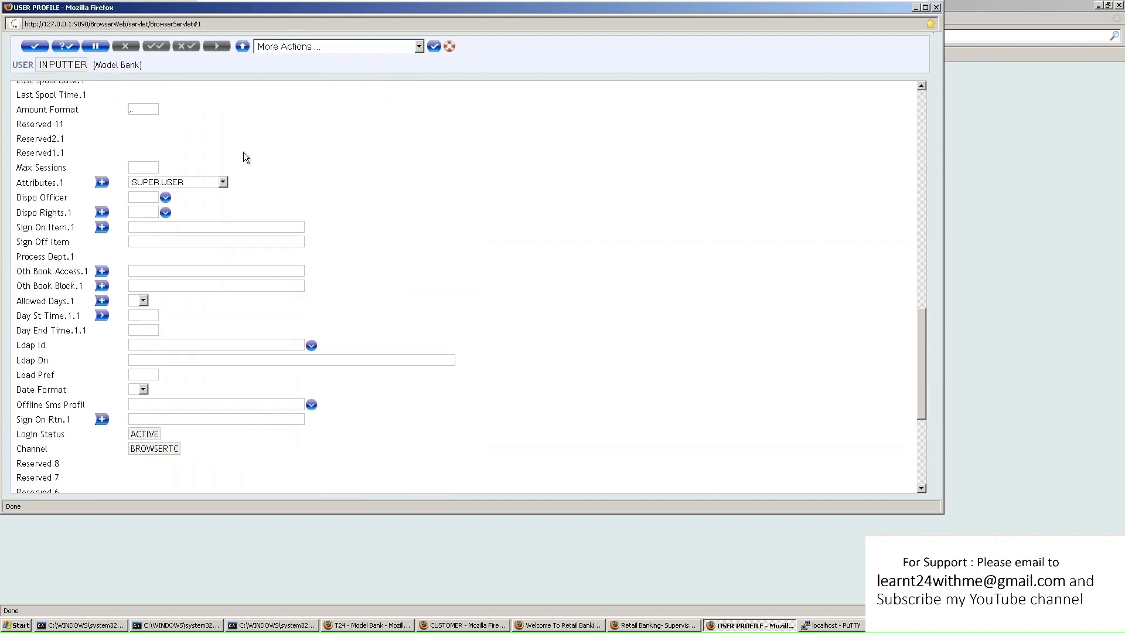
{"action": "scroll", "coordinate": [244, 153], "scroll_direction": "down", "scroll_amount": 5}
{"action": "scroll", "coordinate": [241, 152], "scroll_direction": "up", "scroll_amount": 20}
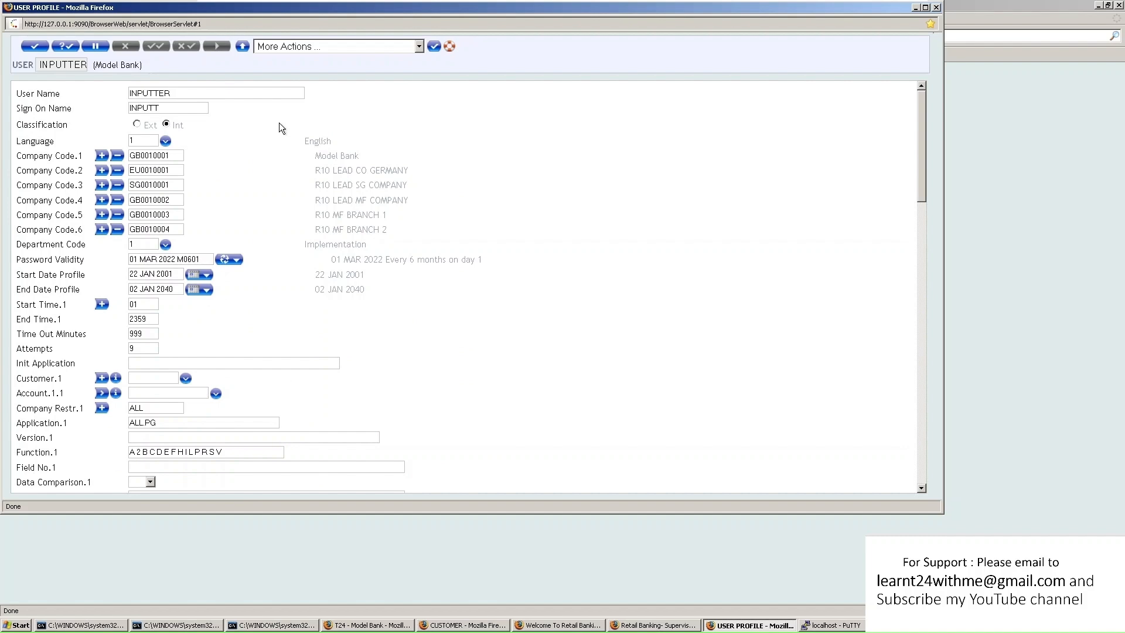
{"action": "left_click", "coordinate": [936, 7]}
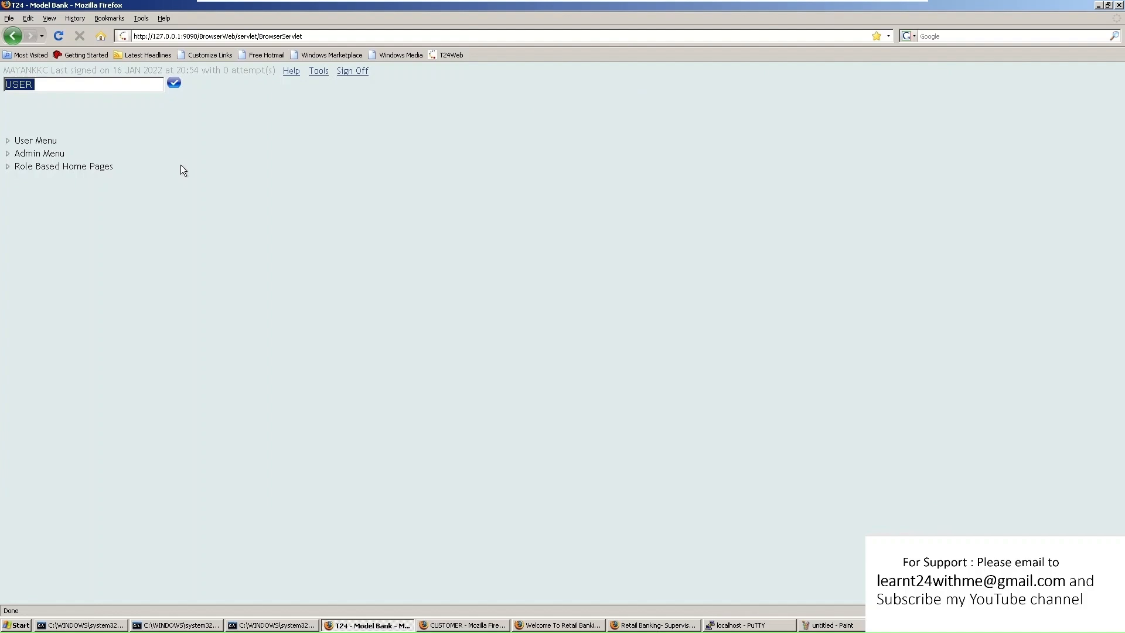
Run CUSTOMER S 100200 to view customer 100200's record read-only
{"action": "type", "text": "CUSTOMER S"}
{"action": "key", "text": "BackSpace"}
{"action": "type", "text": "I"}
{"action": "key", "text": "BackSpace"}
{"action": "type", "text": "S 100200"}
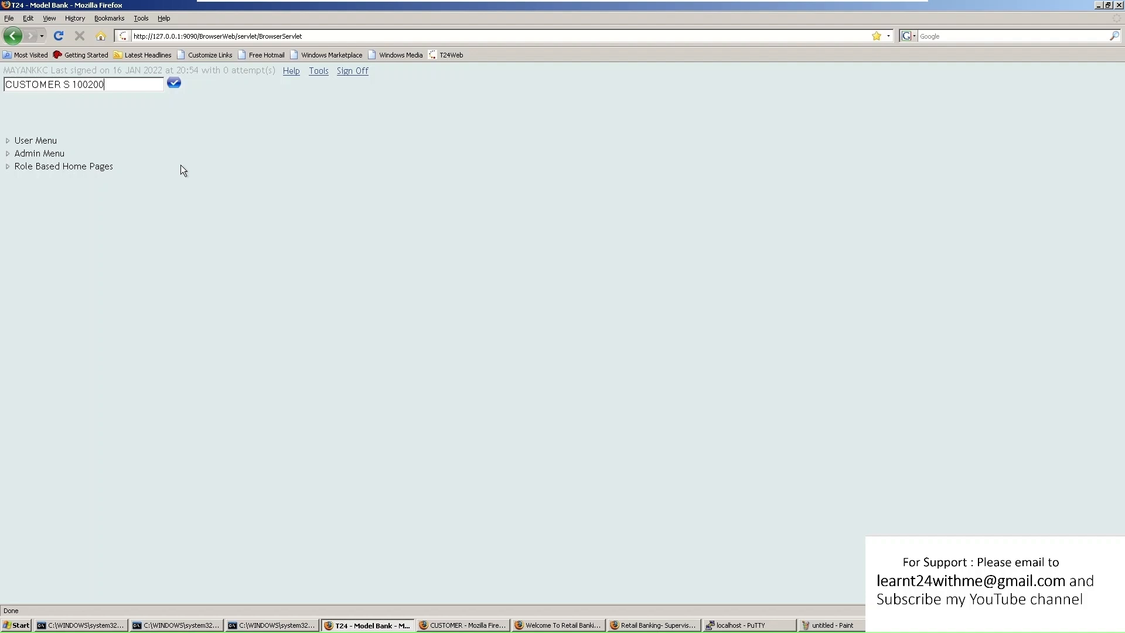
{"action": "key", "text": "Return"}
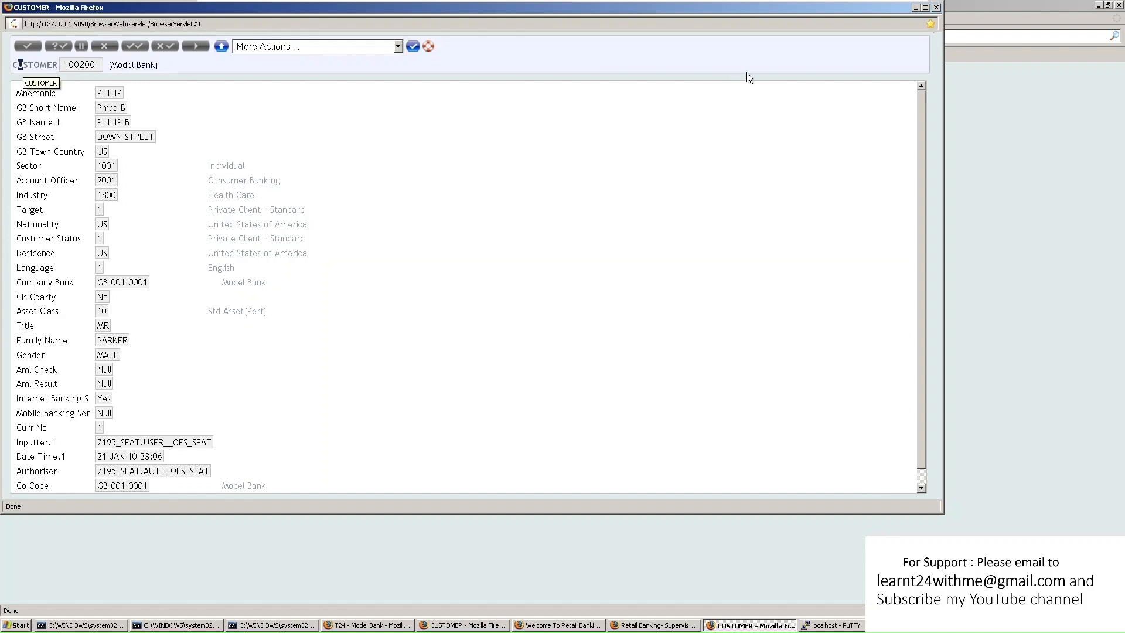
{"action": "scroll", "coordinate": [313, 332], "scroll_direction": "down", "scroll_amount": 1}
{"action": "scroll", "coordinate": [313, 332], "scroll_direction": "up", "scroll_amount": 1}
Open customer 100200 with CUSTOMER I for amendment, set Role.1.1 to 10, and validate
{"action": "left_click", "coordinate": [937, 8]}
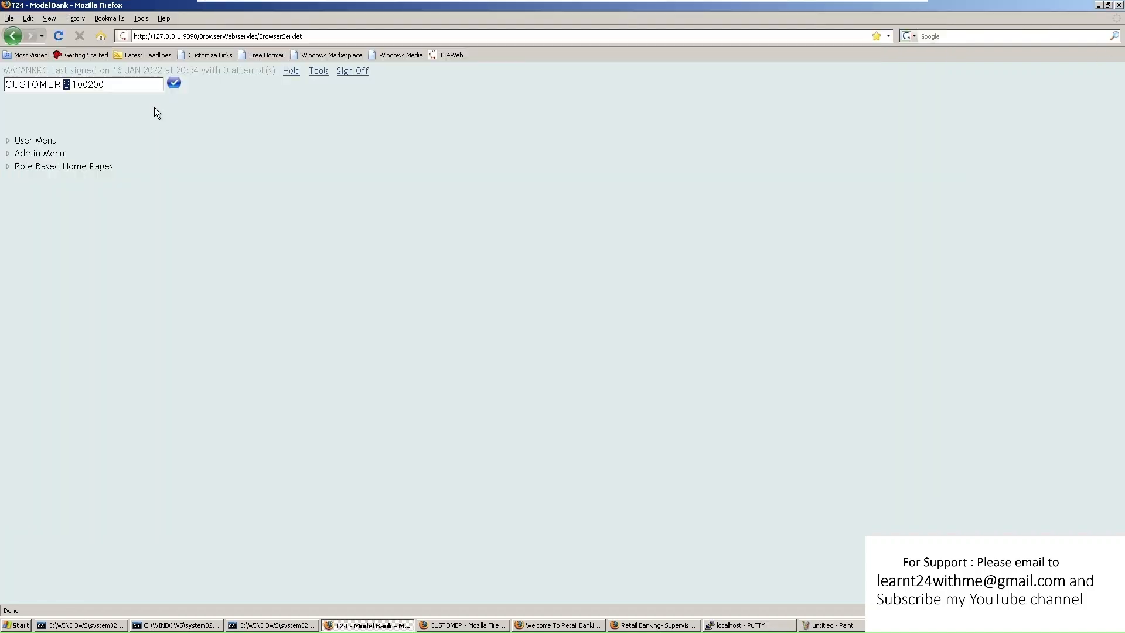
{"action": "key", "text": "BackSpace"}
{"action": "type", "text": "1"}
{"action": "key", "text": "BackSpace"}
{"action": "type", "text": "I"}
{"action": "left_click", "coordinate": [174, 83]}
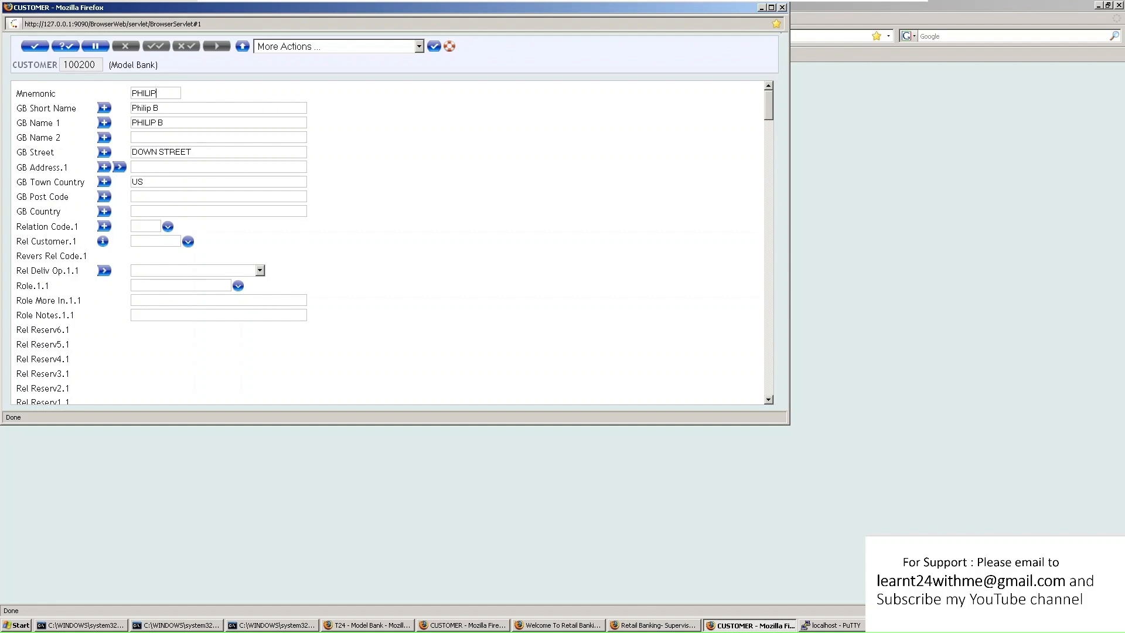
{"action": "scroll", "coordinate": [167, 226], "scroll_direction": "down", "scroll_amount": 5}
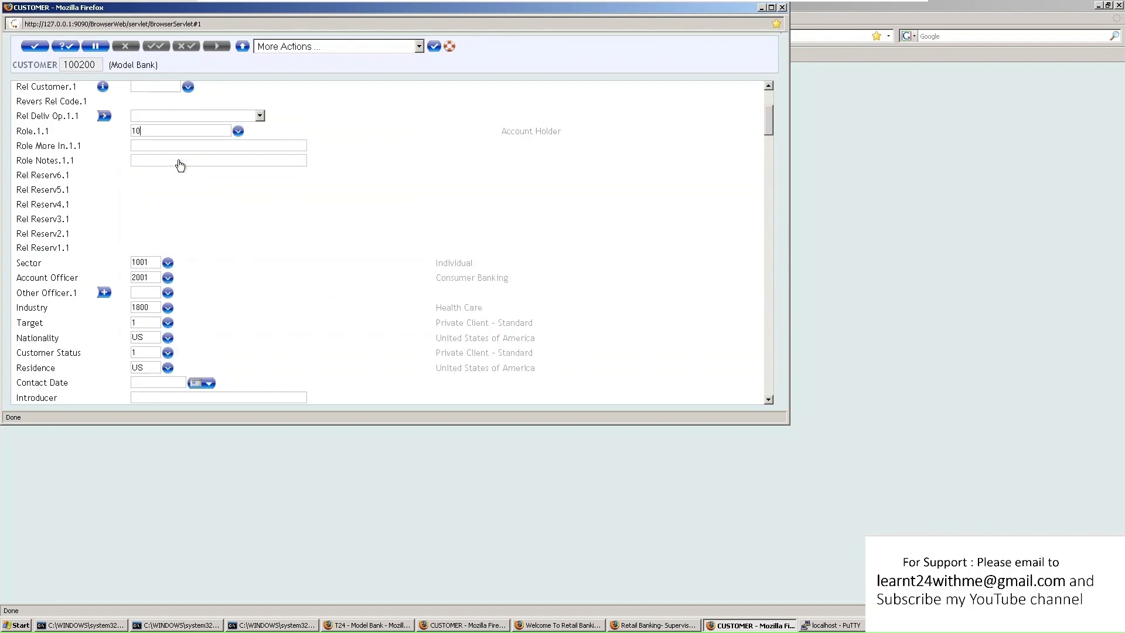
{"action": "scroll", "coordinate": [261, 221], "scroll_direction": "up", "scroll_amount": 5}
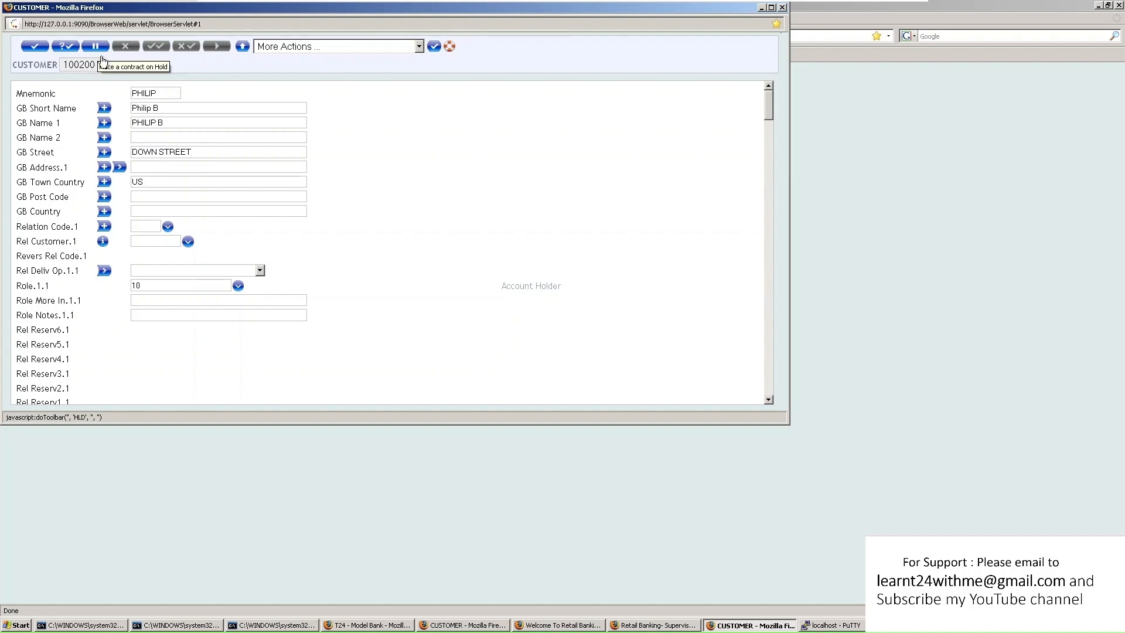
{"action": "left_click", "coordinate": [70, 45]}
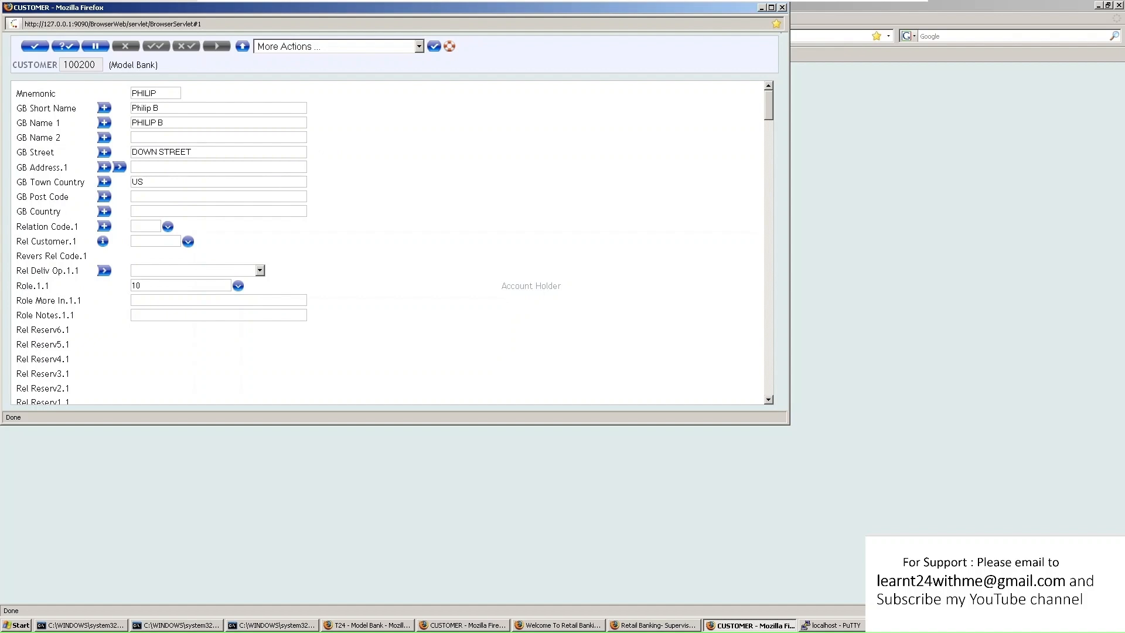
Commit the customer 100200 amendment, then request record 100200 in view mode
{"action": "scroll", "coordinate": [367, 184], "scroll_direction": "down", "scroll_amount": 5}
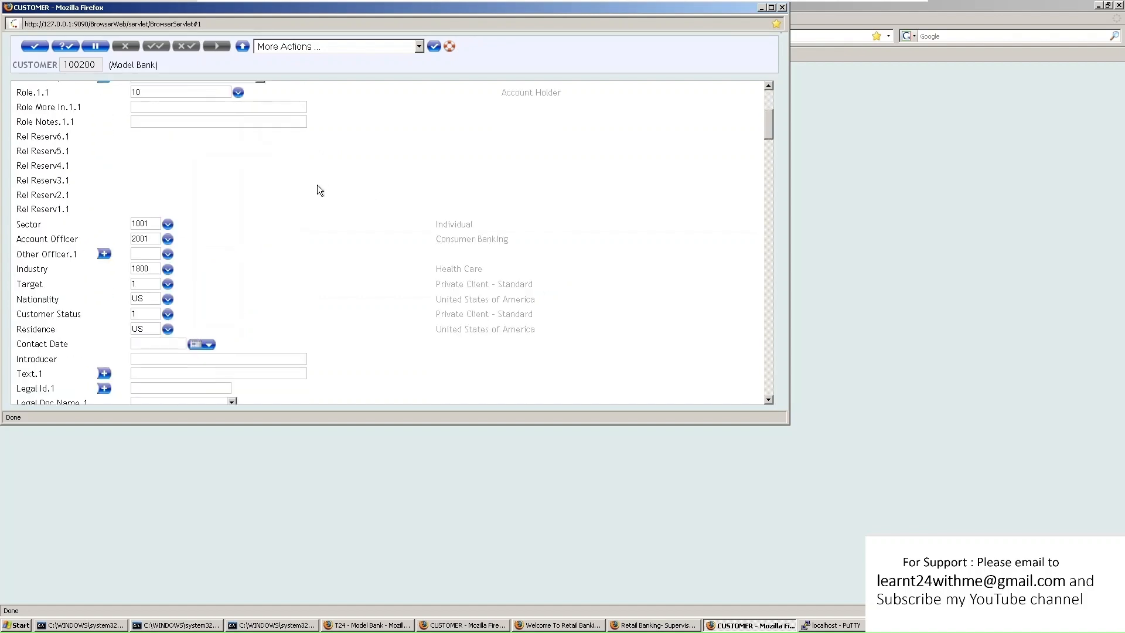
{"action": "scroll", "coordinate": [317, 184], "scroll_direction": "up", "scroll_amount": 5}
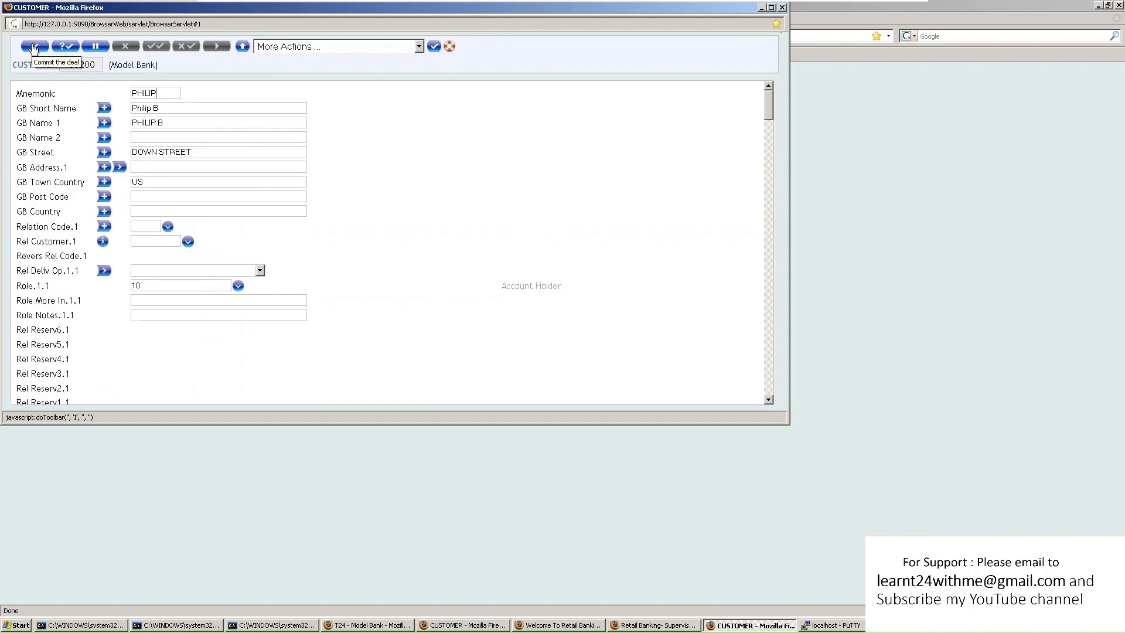
{"action": "left_click", "coordinate": [33, 47]}
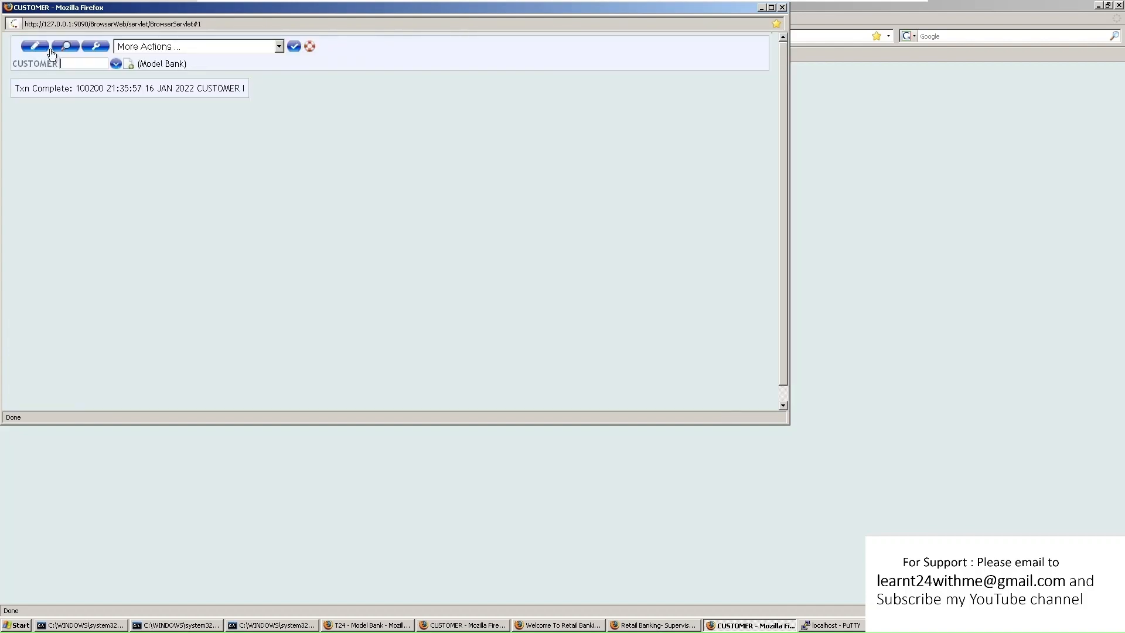
{"action": "double_click", "coordinate": [89, 88]}
{"action": "left_click_drag", "start_coordinate": [89, 88], "coordinate": [89, 66]}
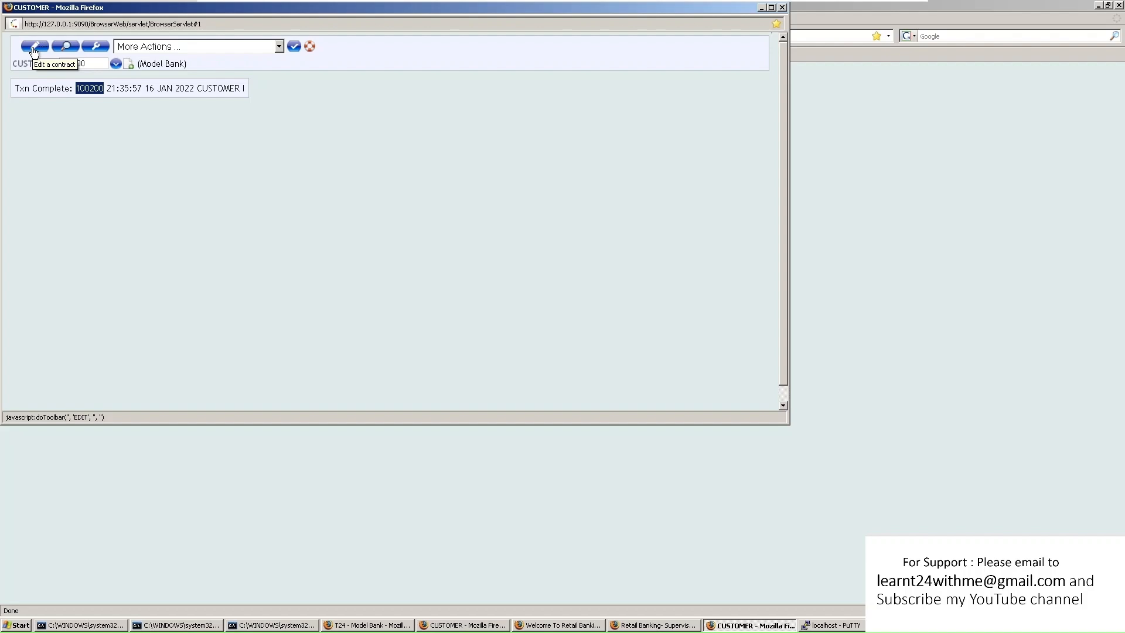
{"action": "left_click", "coordinate": [69, 48]}
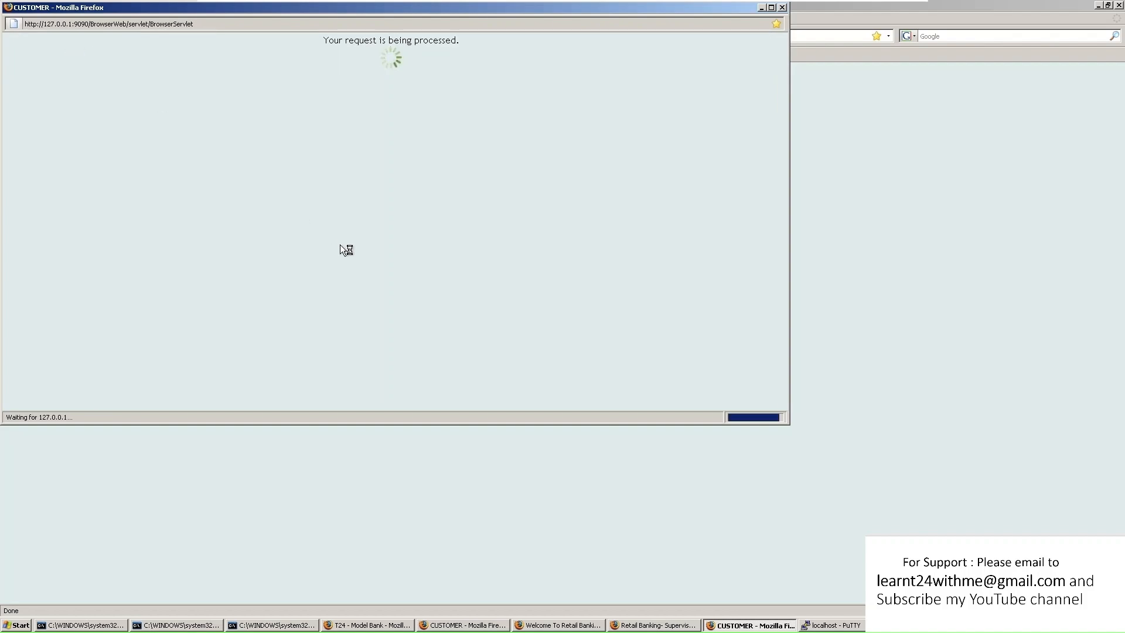
Highlight customer 100200's Record Status INAU and its INPUT Unauthorised description
{"action": "scroll", "coordinate": [246, 252], "scroll_direction": "down", "scroll_amount": 4}
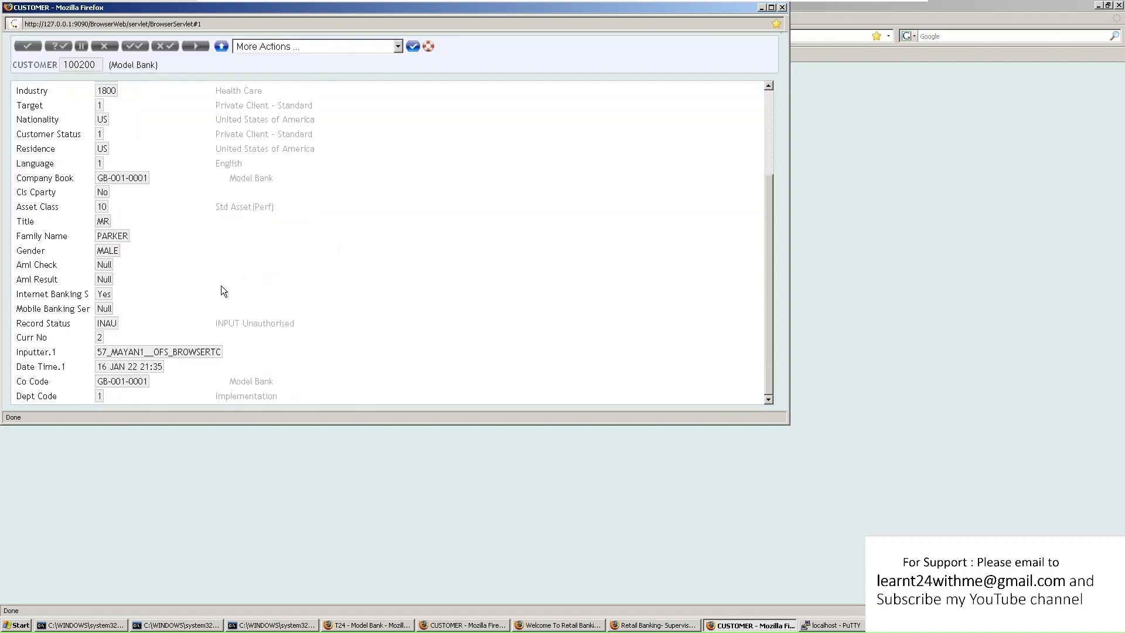
{"action": "left_click_drag", "start_coordinate": [218, 323], "coordinate": [298, 326]}
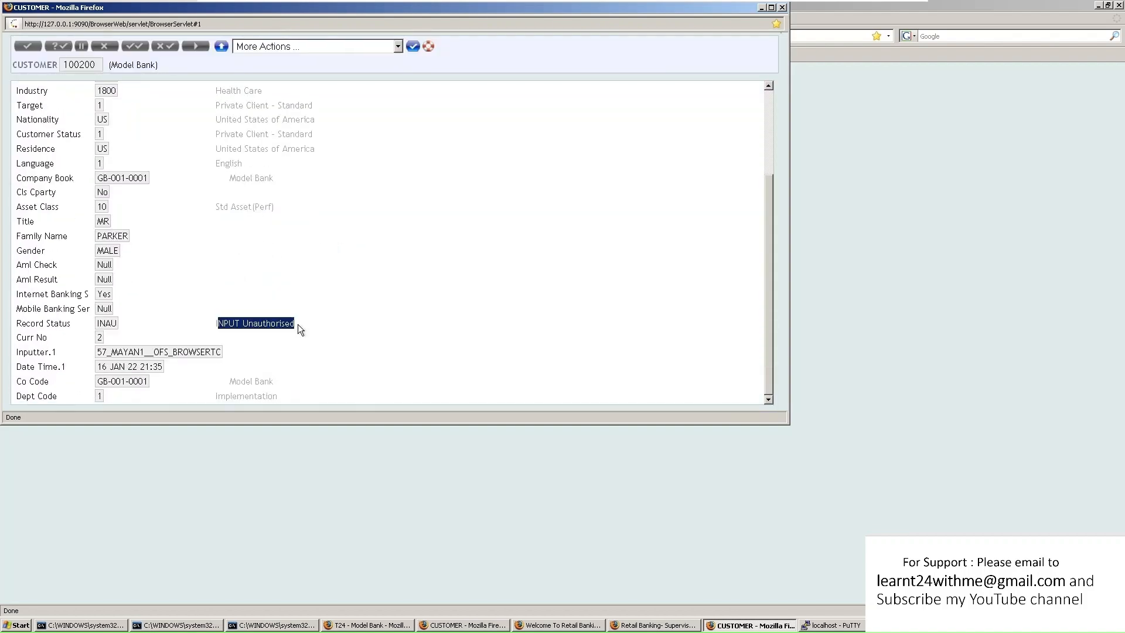
{"action": "left_click", "coordinate": [298, 322]}
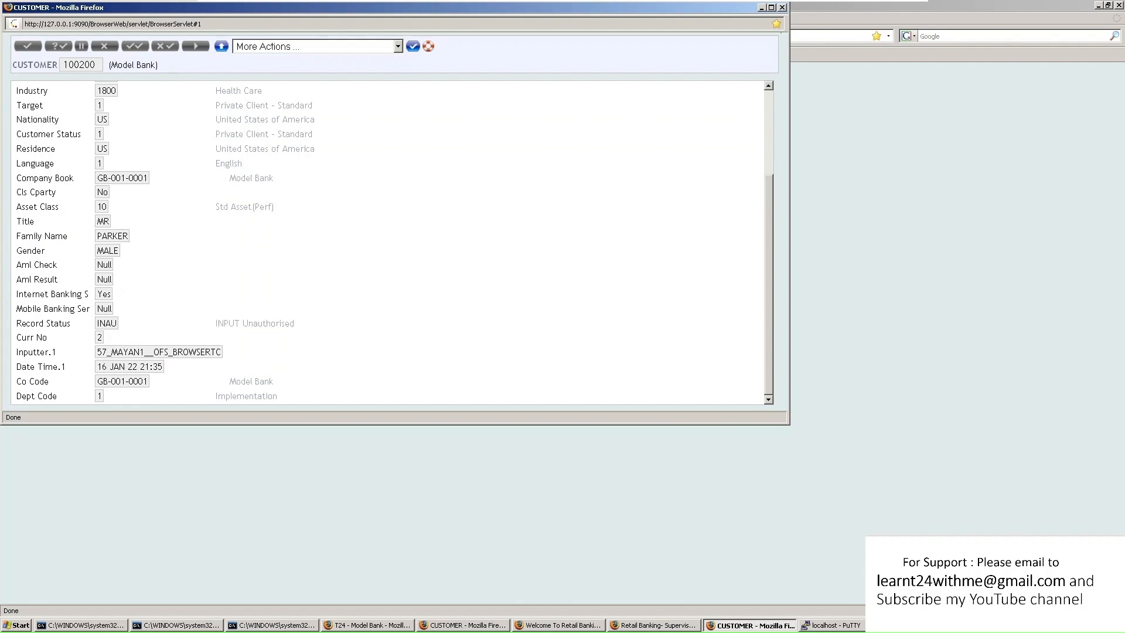
{"action": "left_click_drag", "start_coordinate": [218, 323], "coordinate": [296, 325]}
{"action": "left_click_drag", "start_coordinate": [97, 323], "coordinate": [121, 323]}
{"action": "left_click_drag", "start_coordinate": [97, 323], "coordinate": [111, 324]}
Close the record and open the CUSTOMER application, moving its window aside
{"action": "left_click", "coordinate": [782, 8]}
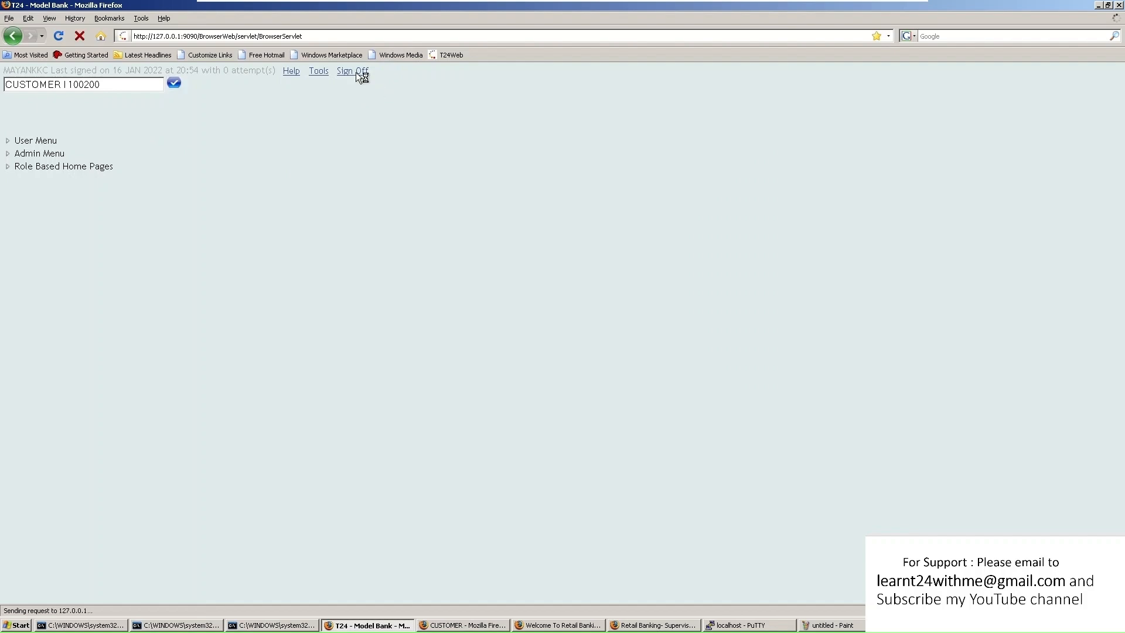
{"action": "type", "text": "OMER"}
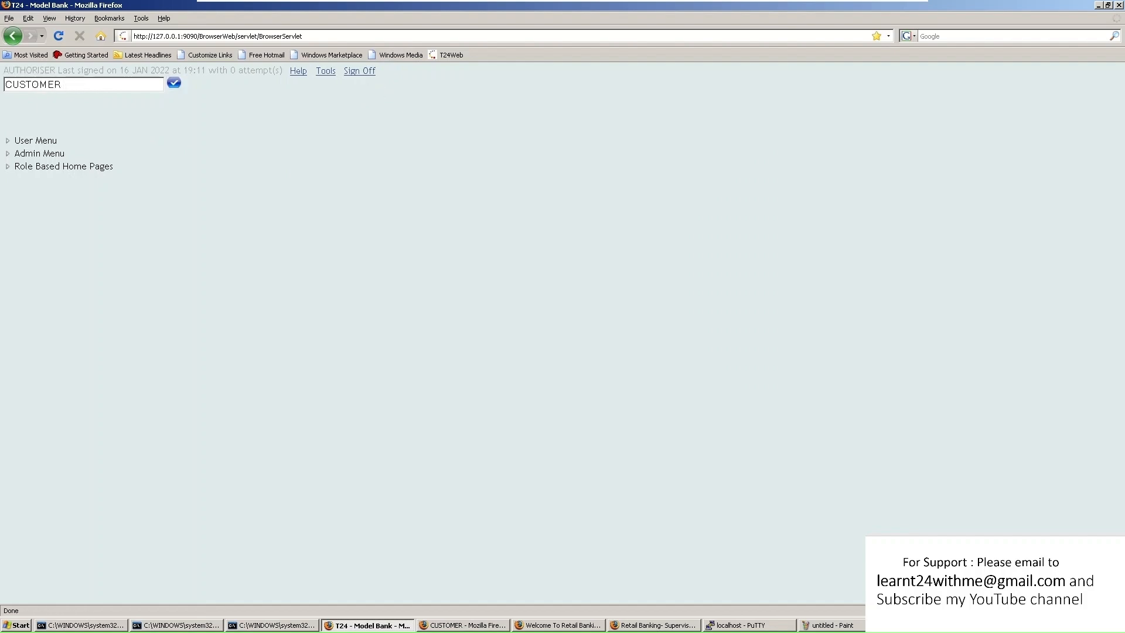
{"action": "key", "text": "Return"}
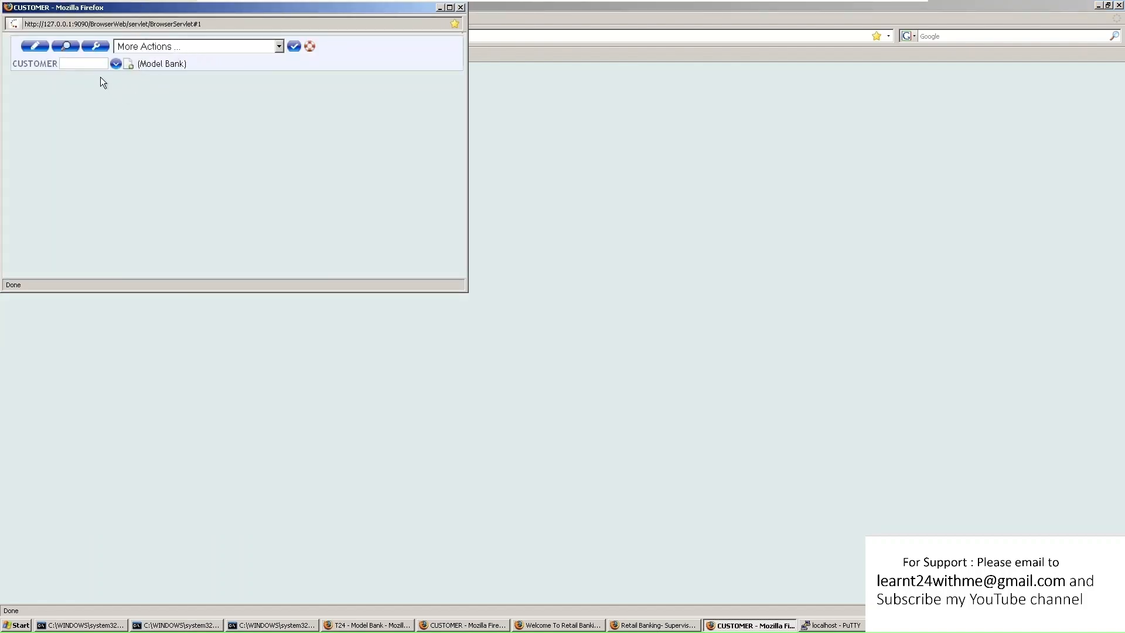
{"action": "left_click_drag", "start_coordinate": [284, 23], "coordinate": [449, 71]}
{"action": "left_click", "coordinate": [72, 85]}
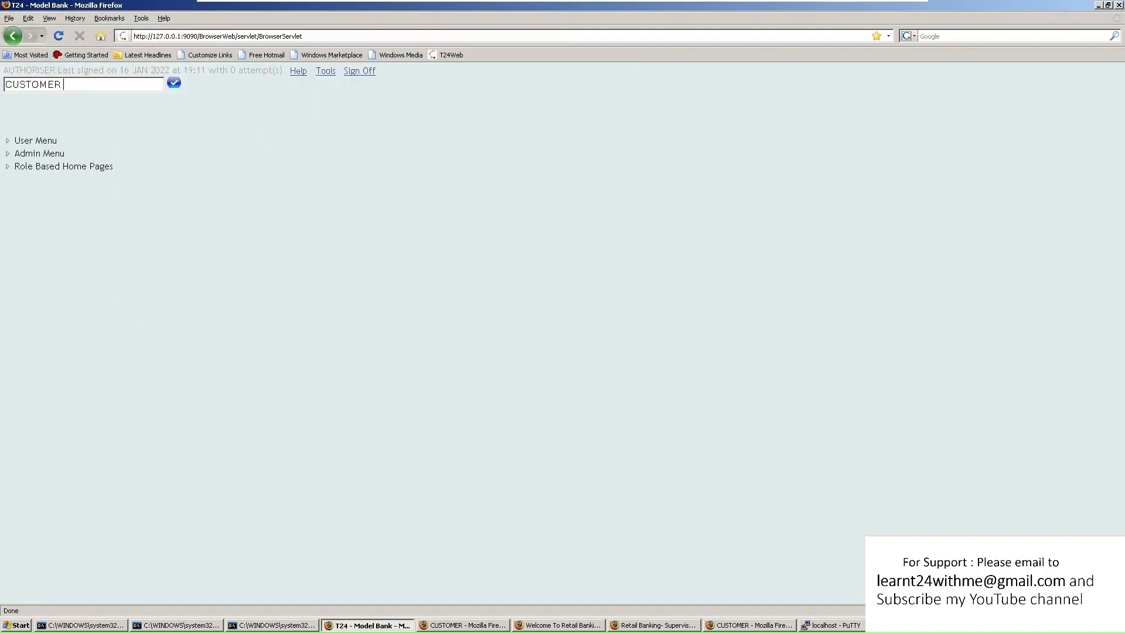
Run CUSTOMER A 100200 to request customer 100200 for authorisation
{"action": "type", "text": "a"}
{"action": "key", "text": "BackSpace"}
{"action": "type", "text": "A 100200"}
{"action": "left_click", "coordinate": [174, 83]}
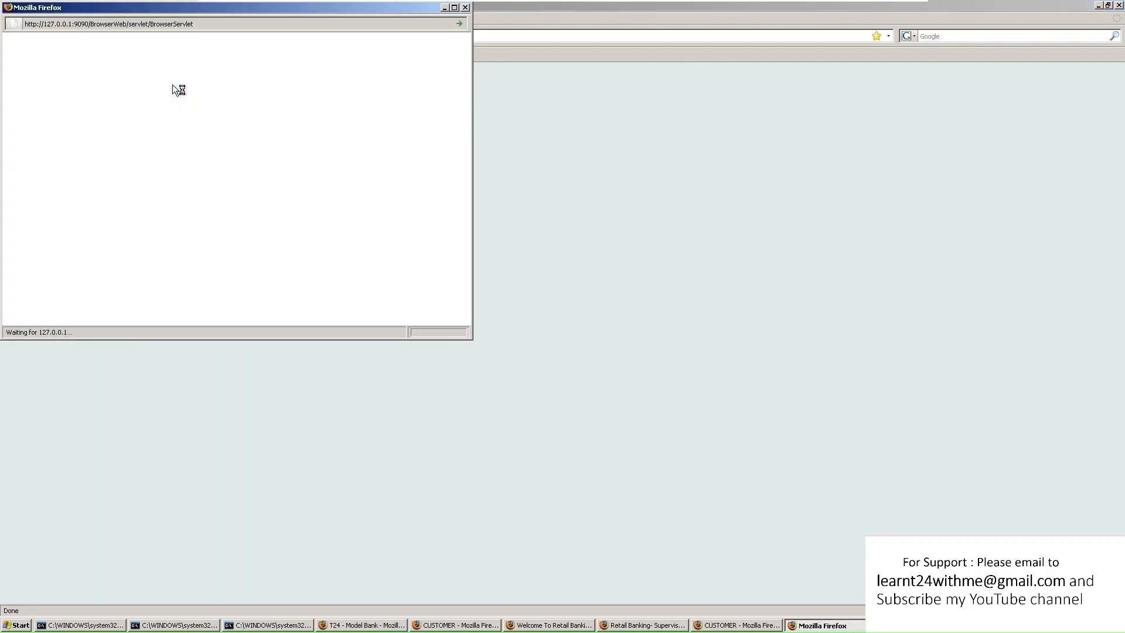
{"action": "scroll", "coordinate": [229, 105], "scroll_direction": "down", "scroll_amount": 10}
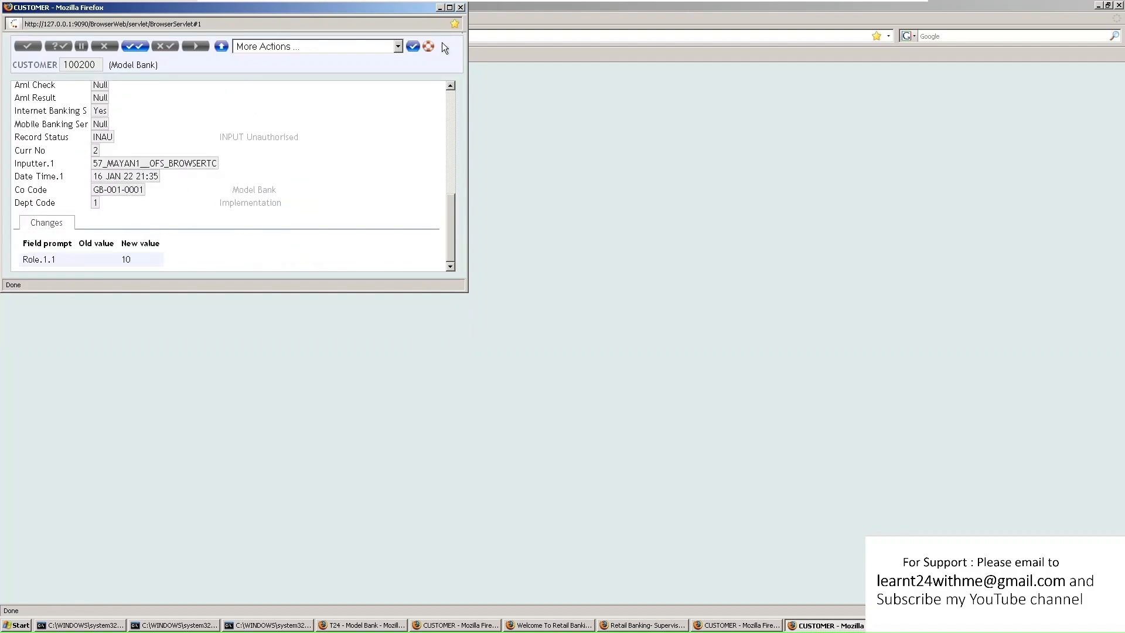
{"action": "left_click", "coordinate": [449, 7]}
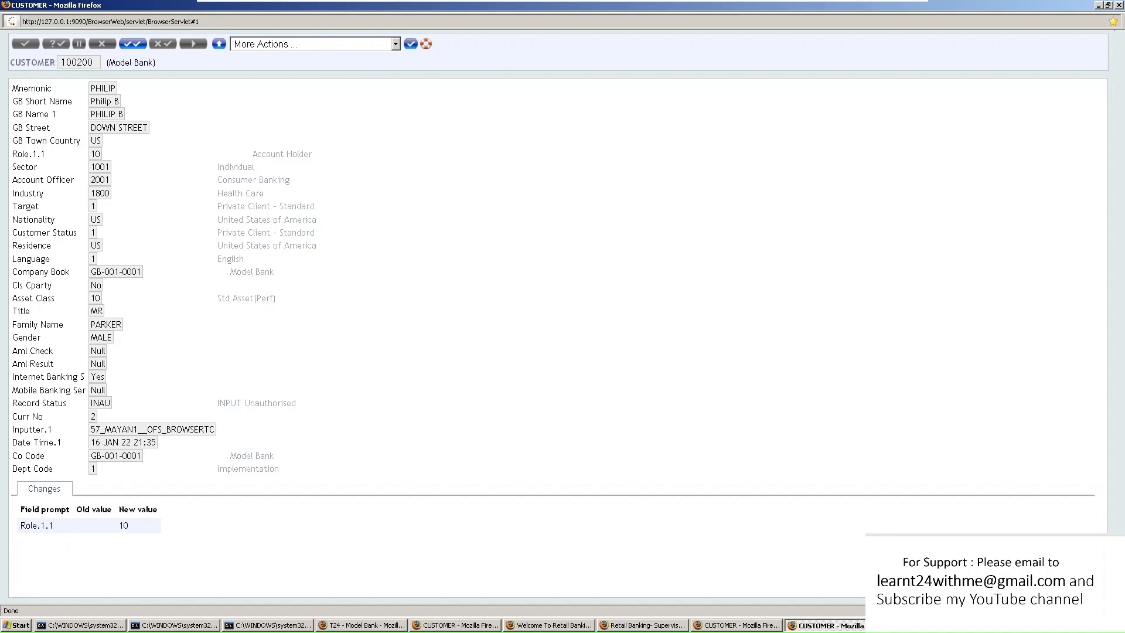
{"action": "left_click_drag", "start_coordinate": [21, 526], "coordinate": [75, 528]}
{"action": "left_click", "coordinate": [56, 527]}
{"action": "left_click", "coordinate": [133, 48]}
Close the record and list unauthorised CUSTOMER records via More Actions > List Unauth File
{"action": "left_click", "coordinate": [1119, 6]}
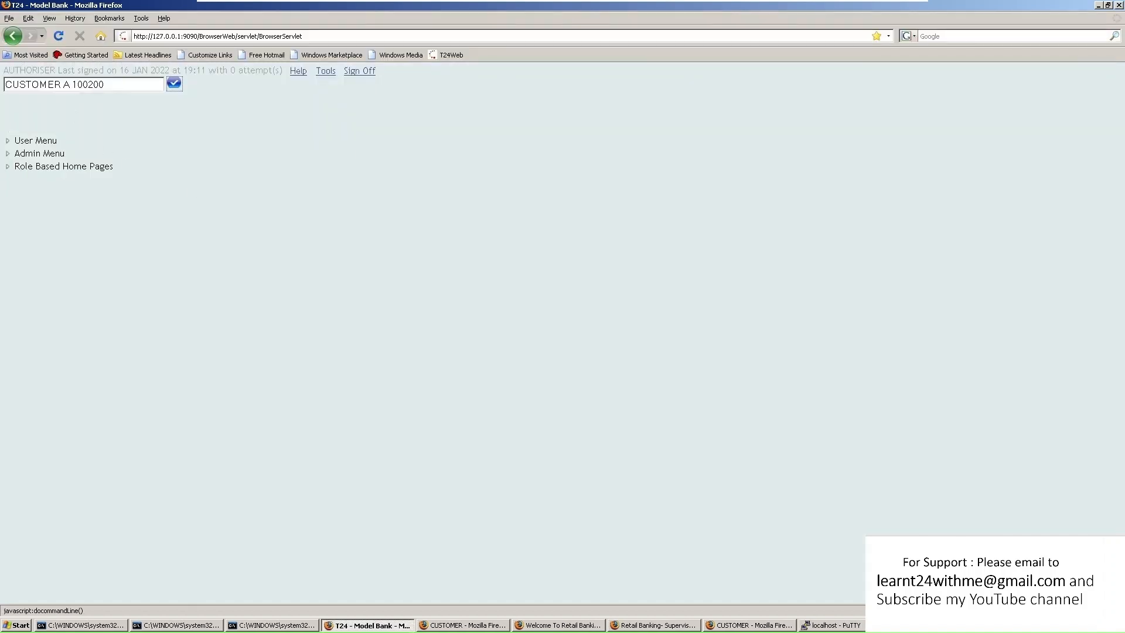
{"action": "left_click_drag", "start_coordinate": [109, 84], "coordinate": [64, 84]}
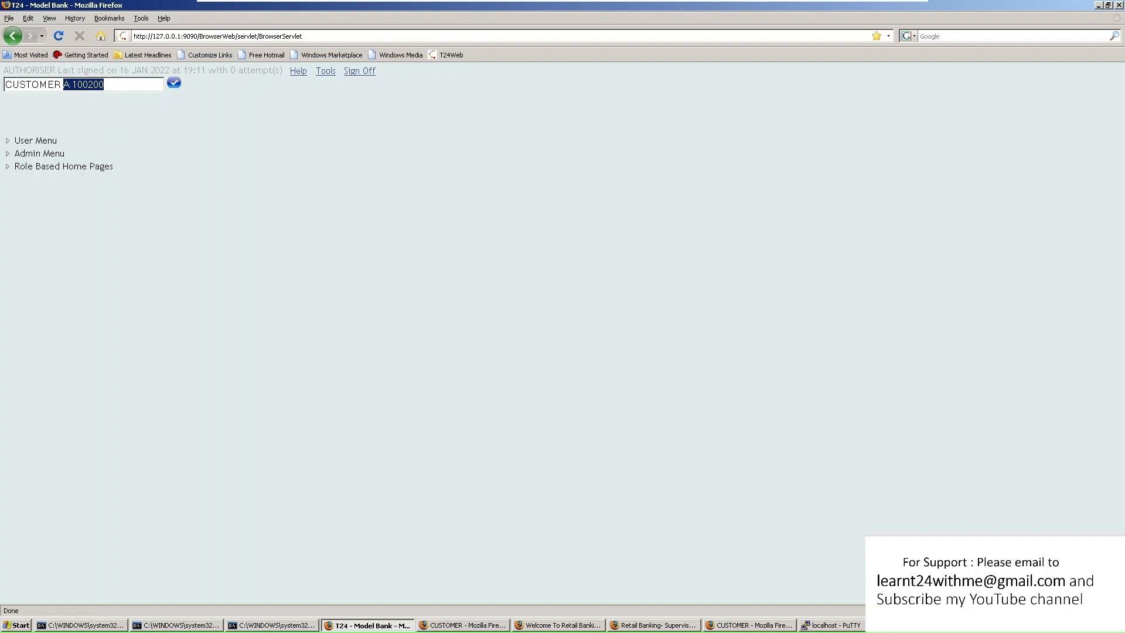
{"action": "key", "text": "BackSpace"}
{"action": "left_click", "coordinate": [174, 83]}
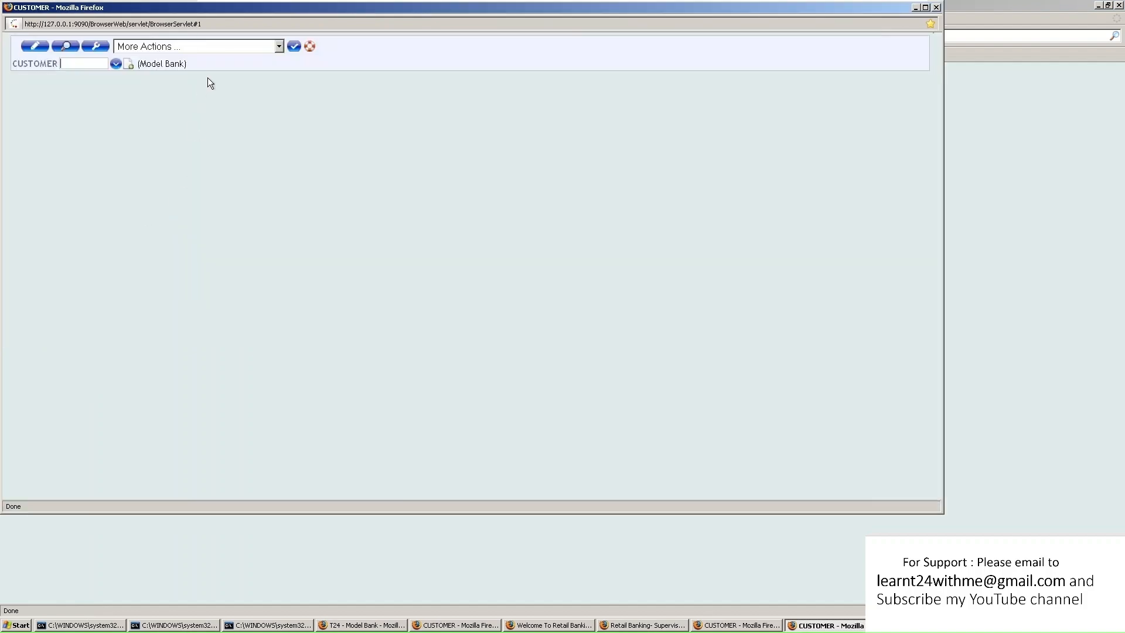
{"action": "left_click", "coordinate": [275, 47]}
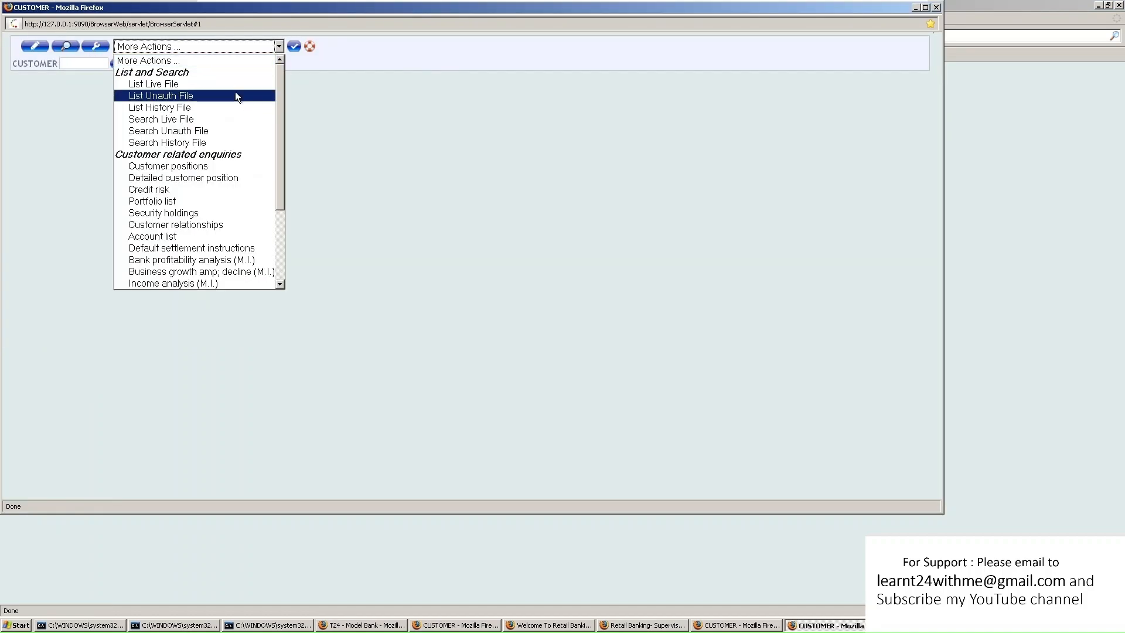
{"action": "left_click", "coordinate": [204, 96]}
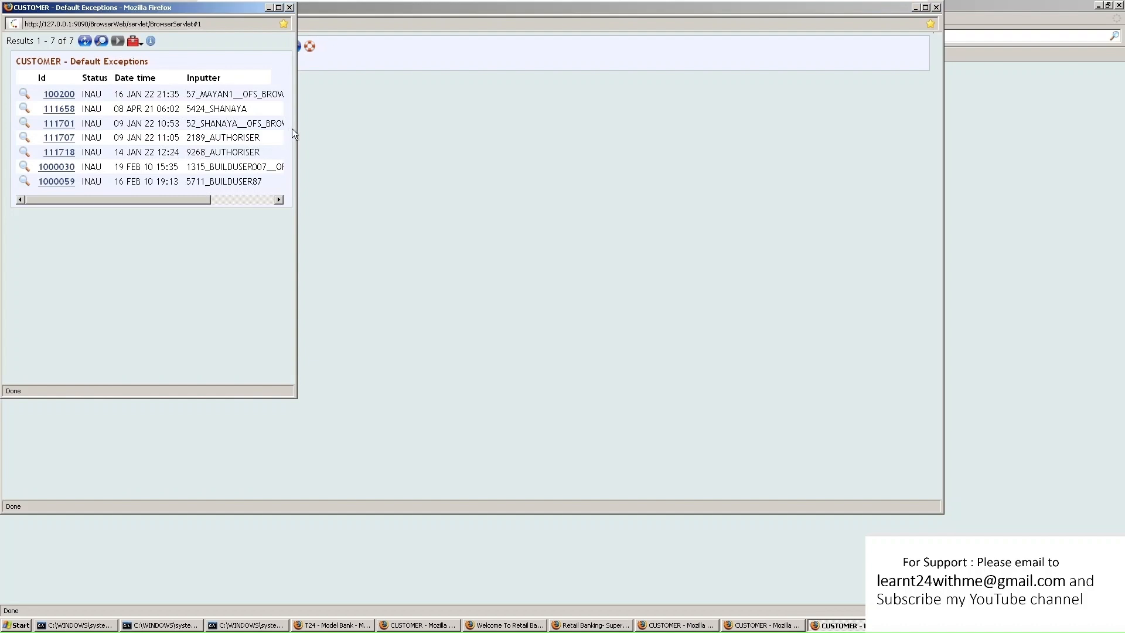
View pending customer 100200 from the unauthorised list, then close it
{"action": "left_click", "coordinate": [278, 8]}
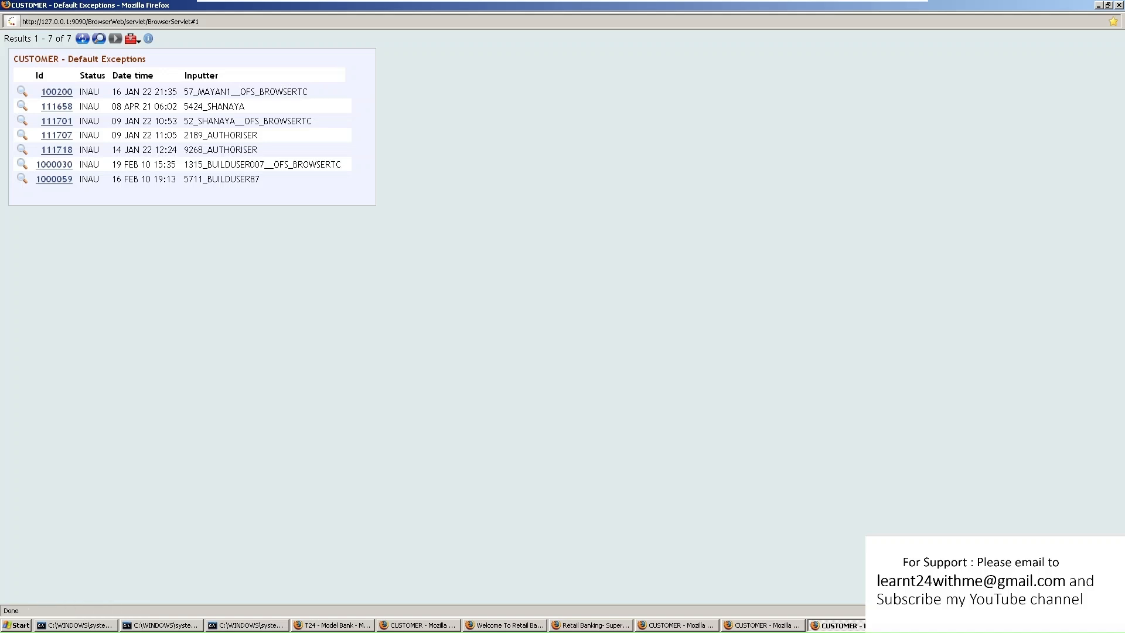
{"action": "left_click_drag", "start_coordinate": [88, 91], "coordinate": [322, 95]}
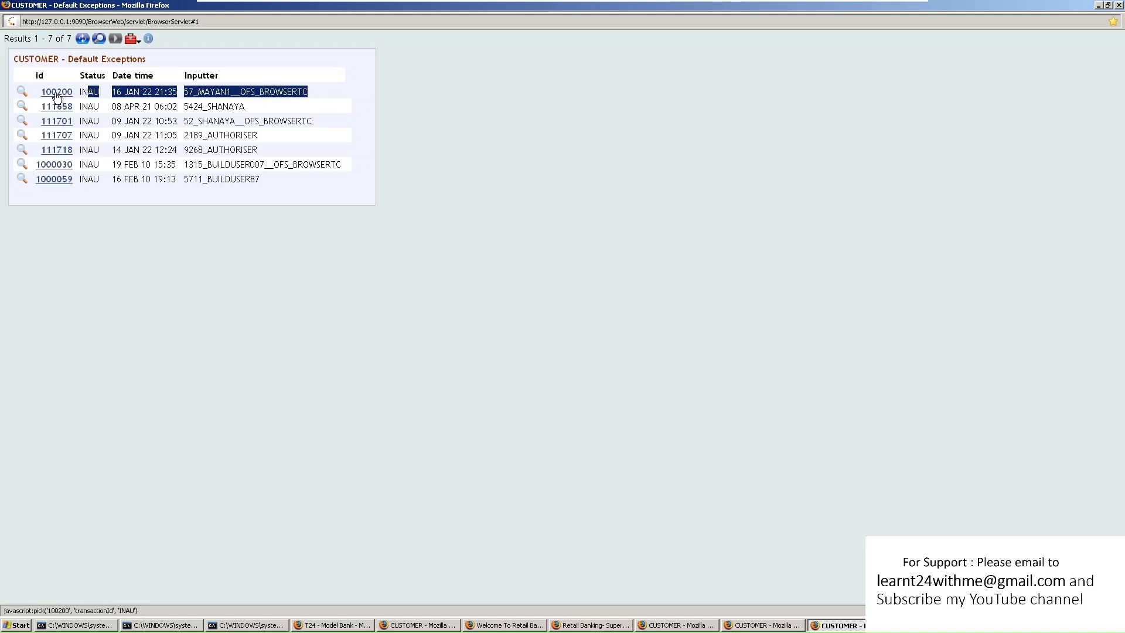
{"action": "left_click", "coordinate": [56, 94]}
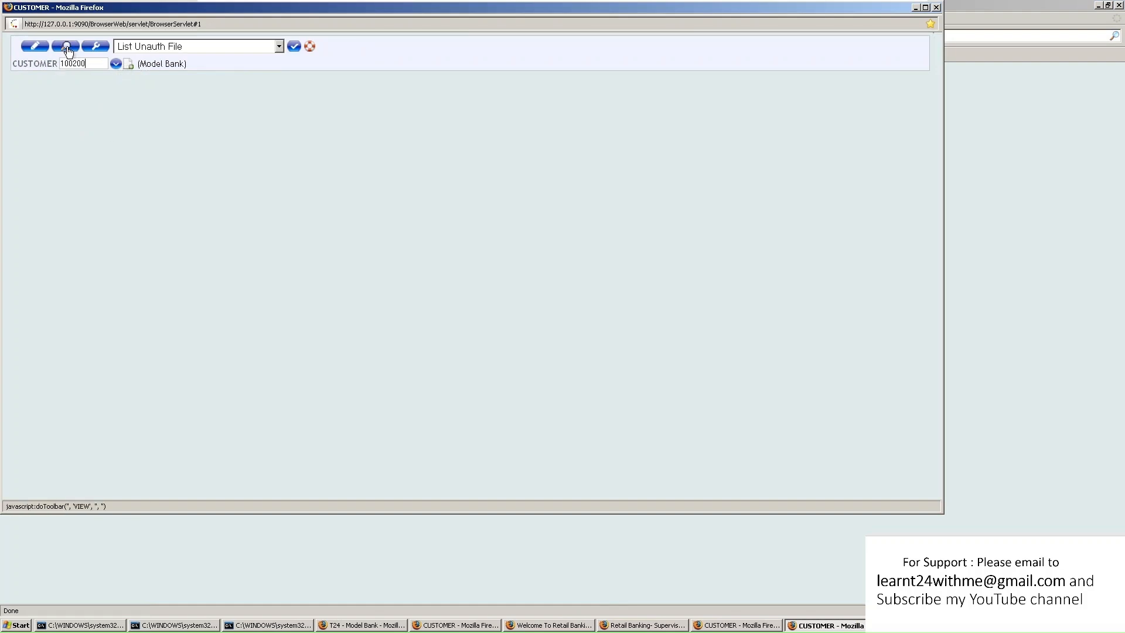
{"action": "left_click", "coordinate": [98, 45]}
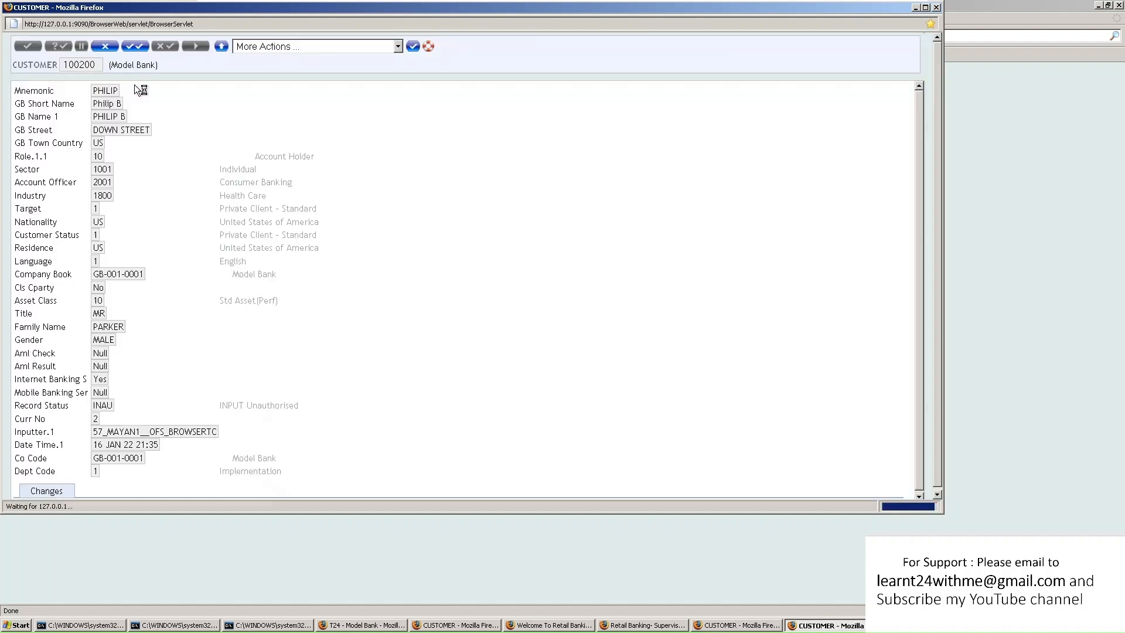
{"action": "left_click", "coordinate": [141, 47]}
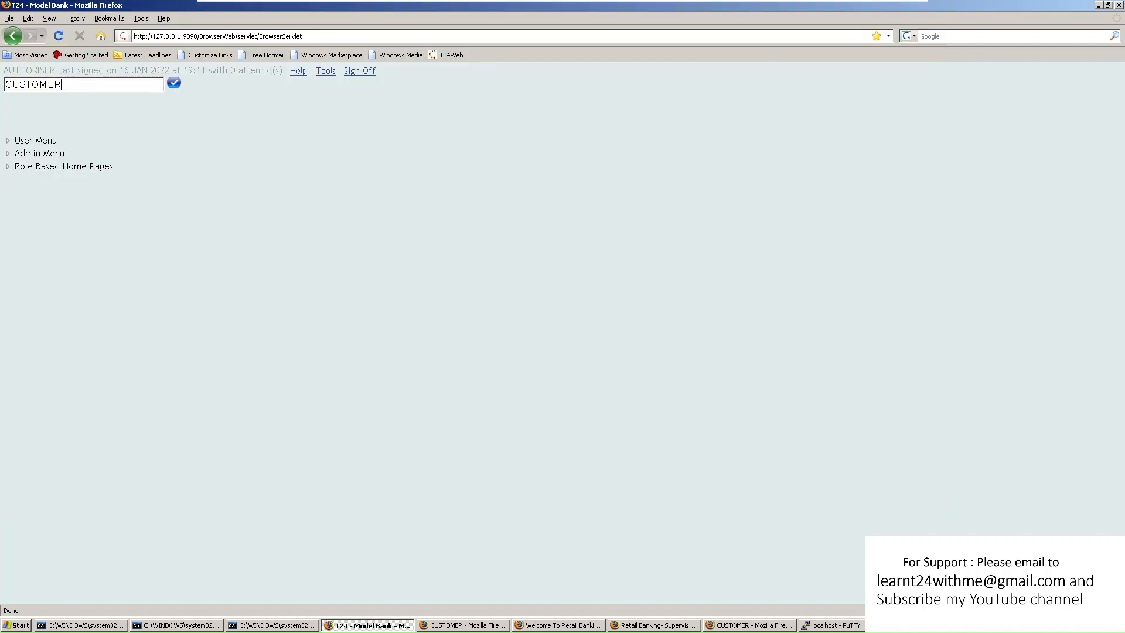
Run CUSTOMER A 100200, note the record-locked message, then launch RECORD.LOCK
{"action": "type", "text": "A 100200"}
{"action": "key", "text": "Return"}
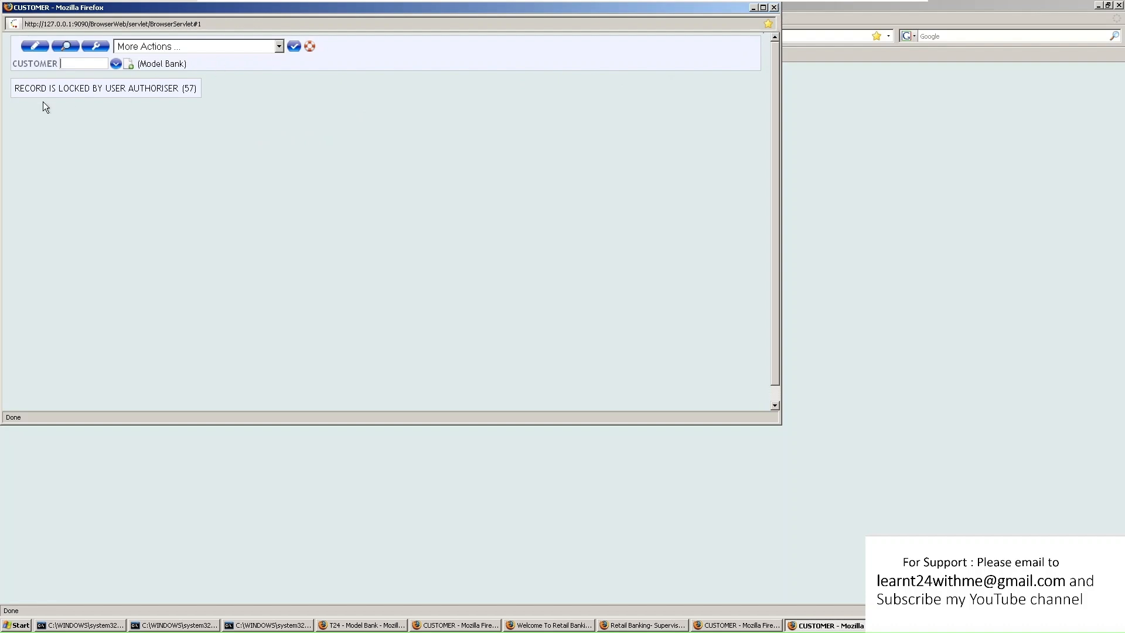
{"action": "left_click_drag", "start_coordinate": [20, 88], "coordinate": [162, 89]}
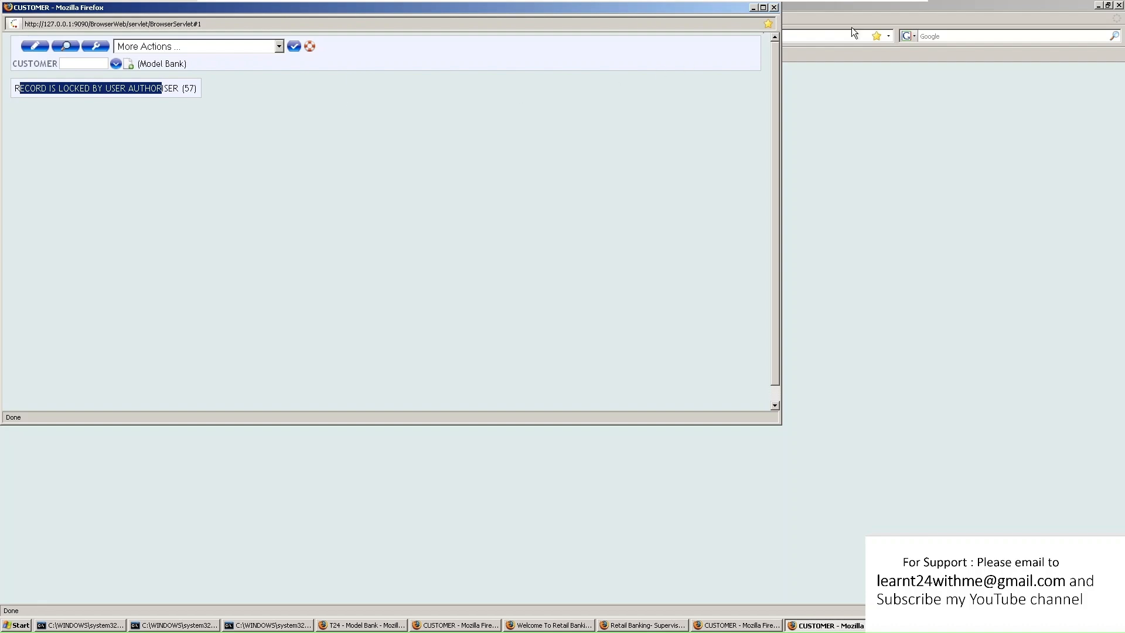
{"action": "left_click", "coordinate": [774, 7]}
{"action": "type", "text": "RECORD"}
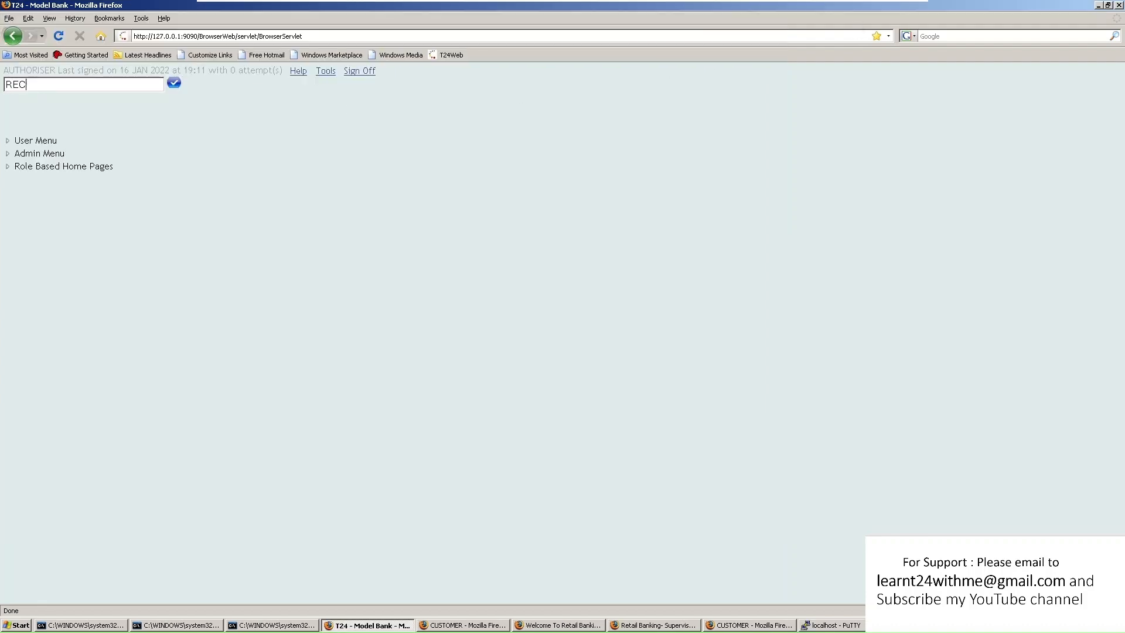
{"action": "type", "text": ".LOCK"}
{"action": "key", "text": "Return"}
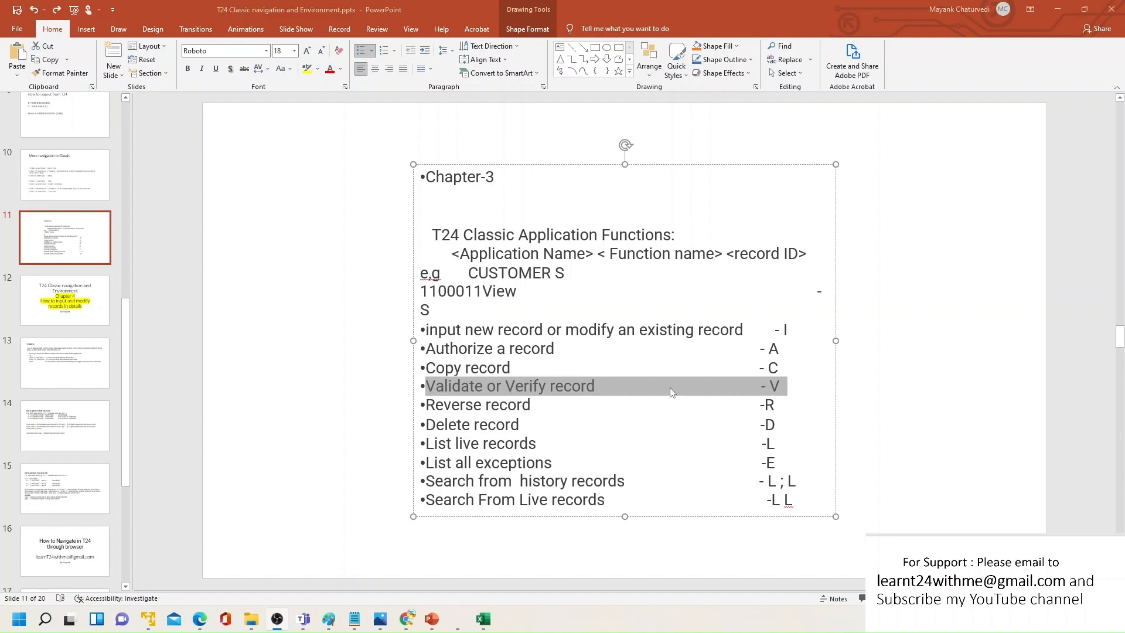
{"action": "left_click", "coordinate": [708, 405]}
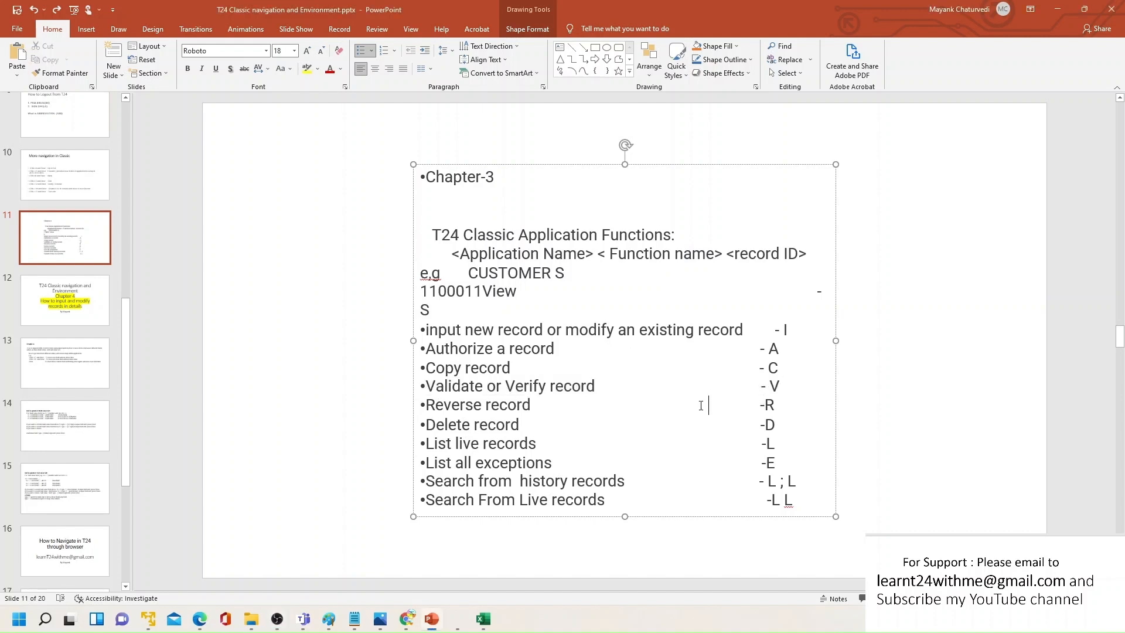
{"action": "left_click_drag", "start_coordinate": [786, 390], "coordinate": [424, 393]}
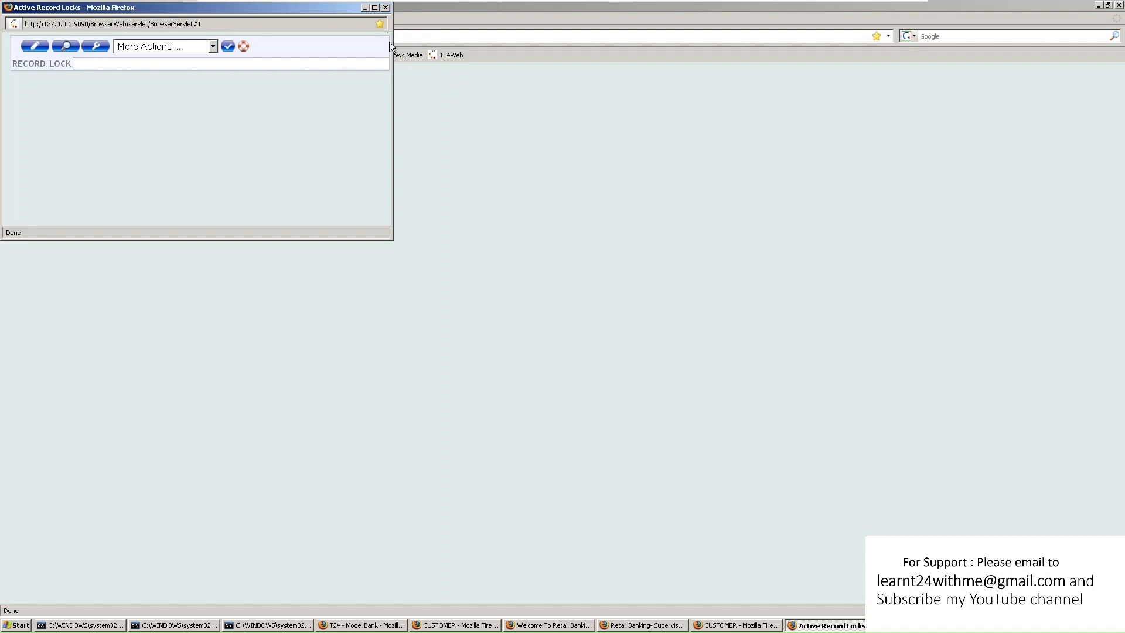
Select the F.USER$NAU lock in Active Record Locks and verify it to release the lock
{"action": "left_click", "coordinate": [374, 7]}
{"action": "left_click", "coordinate": [443, 61]}
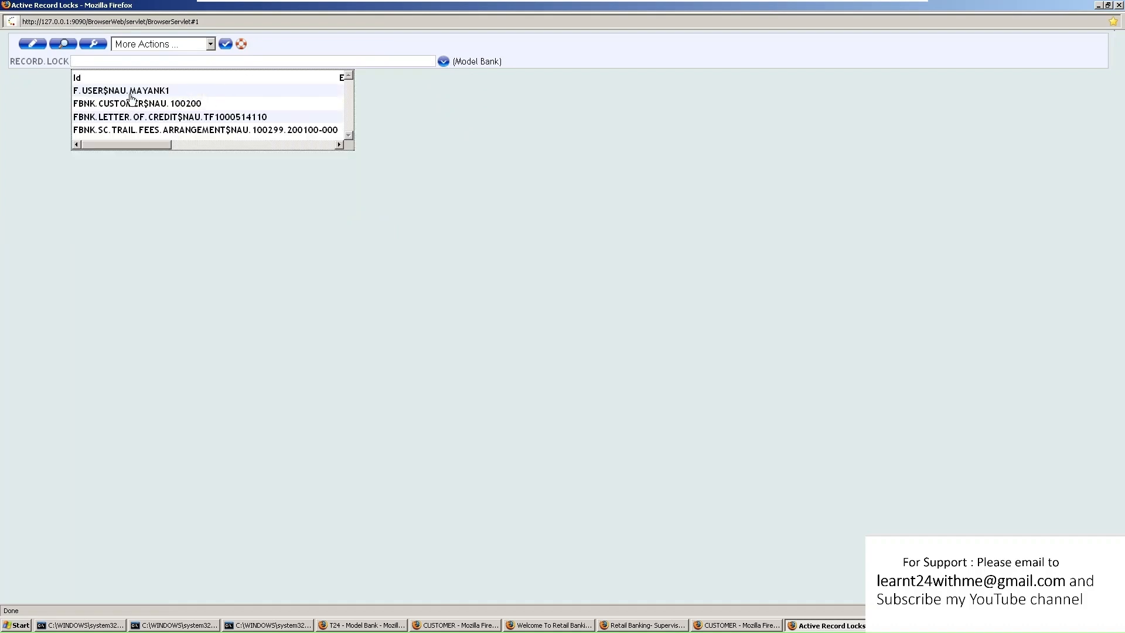
{"action": "left_click", "coordinate": [130, 94]}
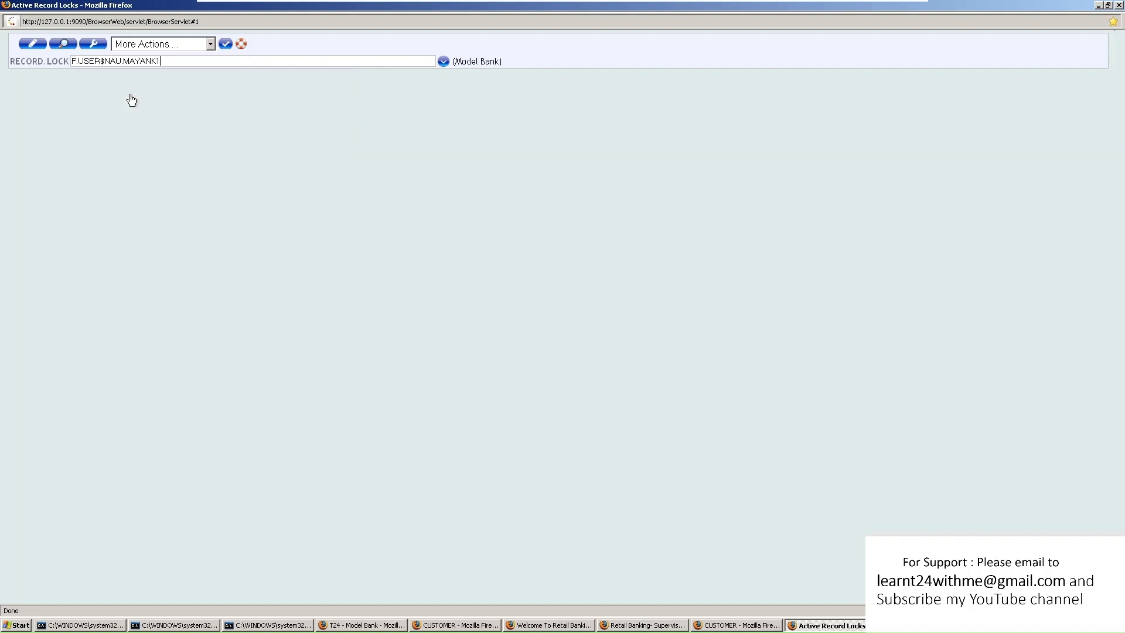
{"action": "left_click", "coordinate": [93, 45]}
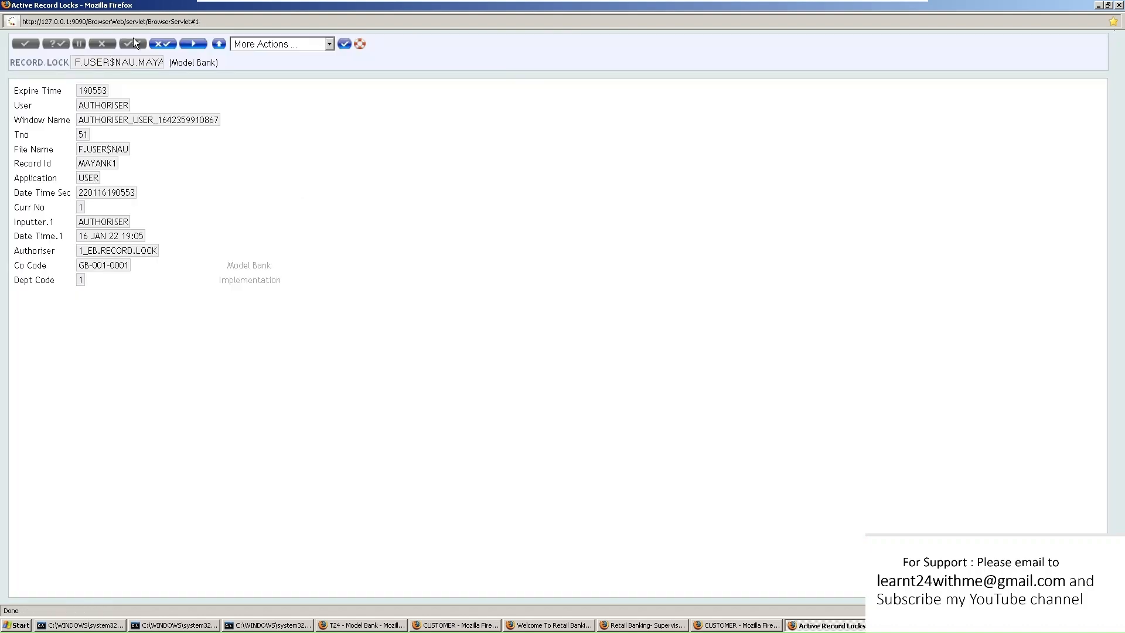
{"action": "left_click", "coordinate": [197, 44]}
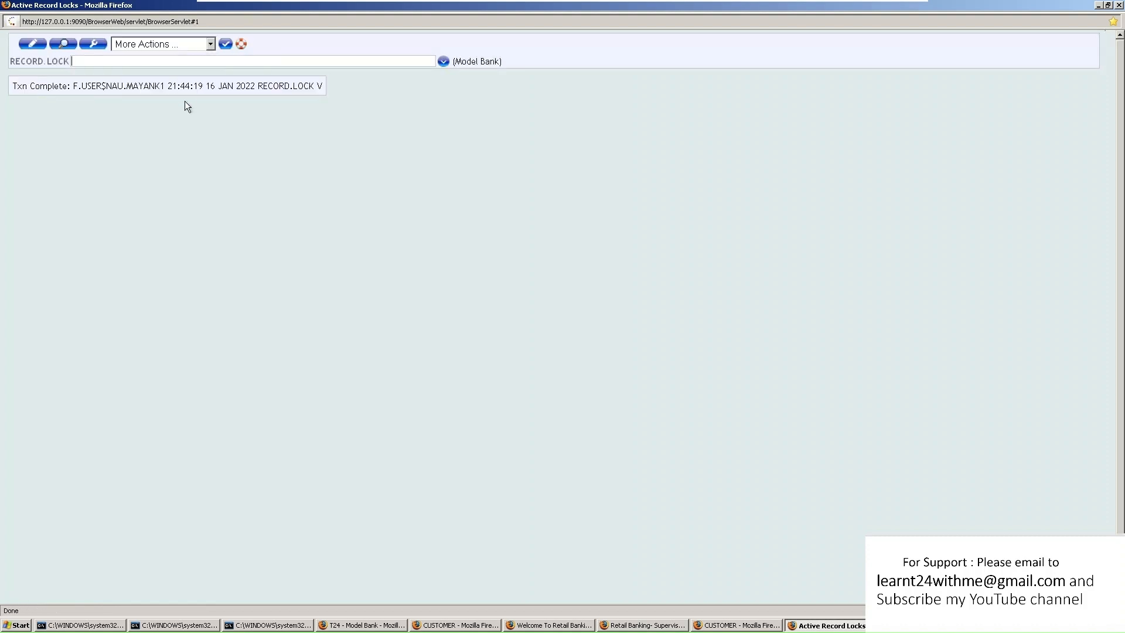
{"action": "left_click_drag", "start_coordinate": [71, 86], "coordinate": [149, 85]}
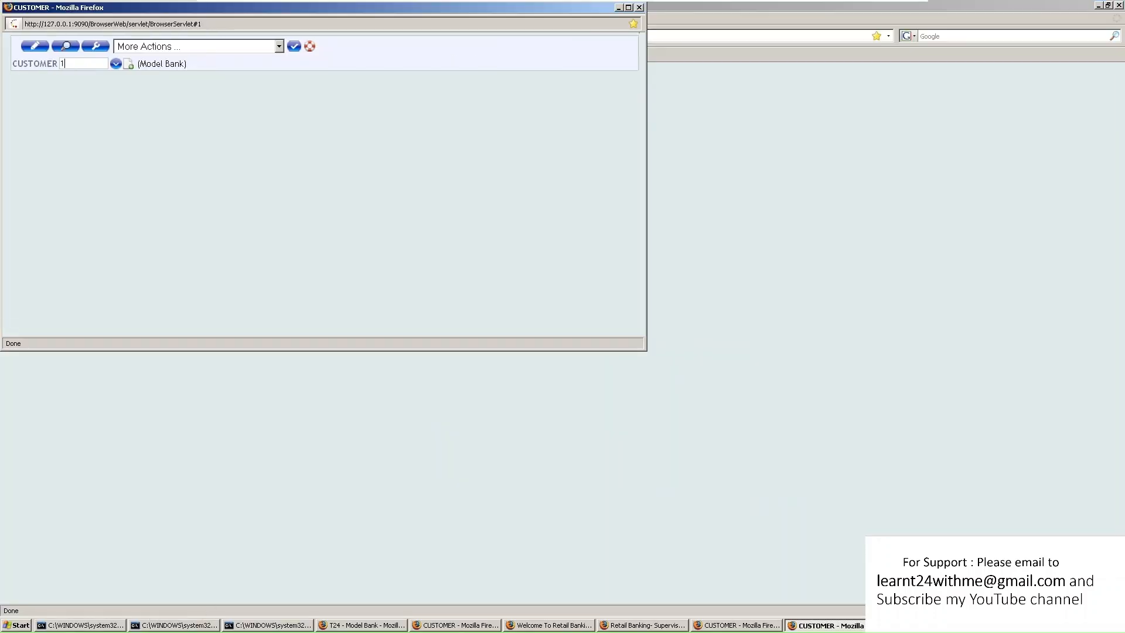
Open customer 100200's unauthorised record in input mode and show it full-screen
{"action": "type", "text": "00200"}
{"action": "left_click", "coordinate": [92, 49]}
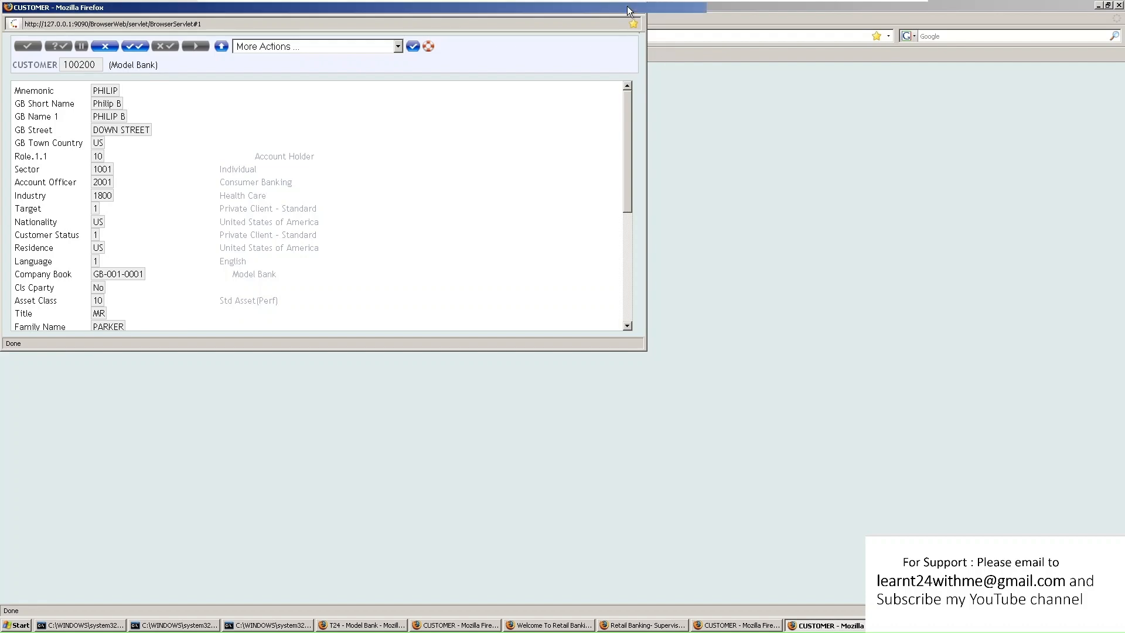
{"action": "left_click", "coordinate": [628, 7]}
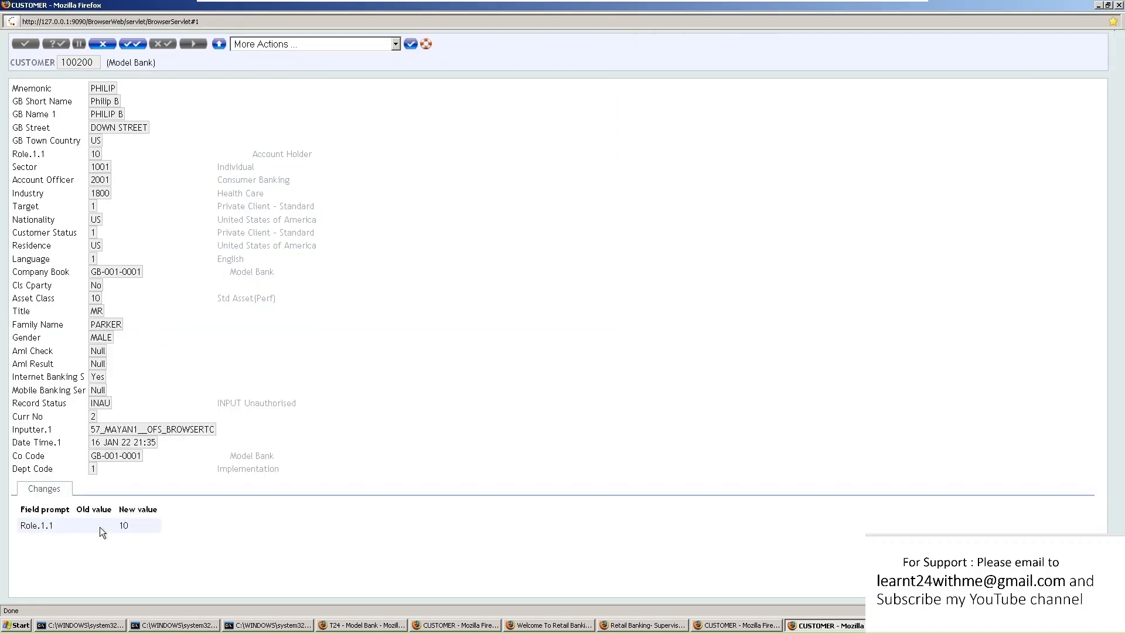
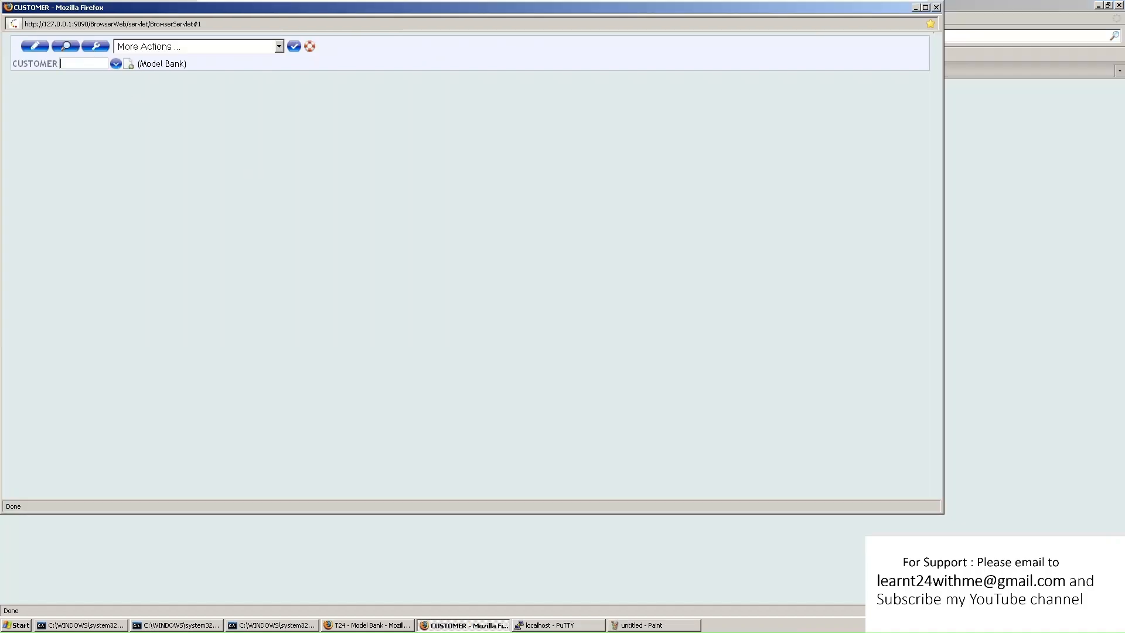
Open customer record 100200 and scroll through its details
{"action": "type", "text": "100200"}
{"action": "left_click", "coordinate": [95, 46]}
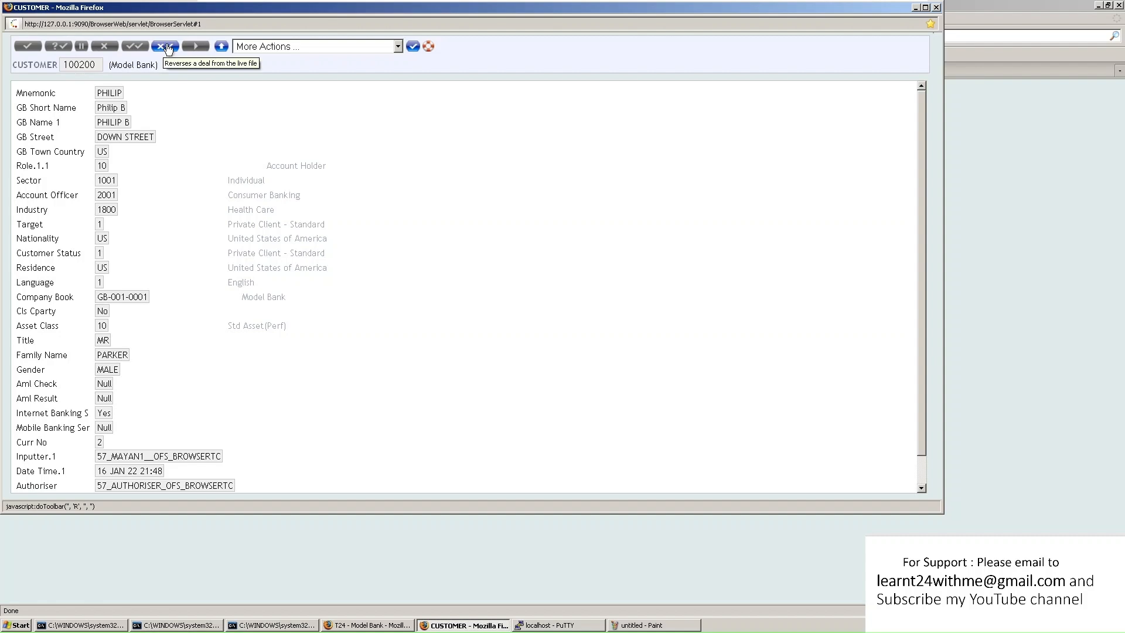
{"action": "scroll", "coordinate": [293, 420], "scroll_direction": "down", "scroll_amount": 1}
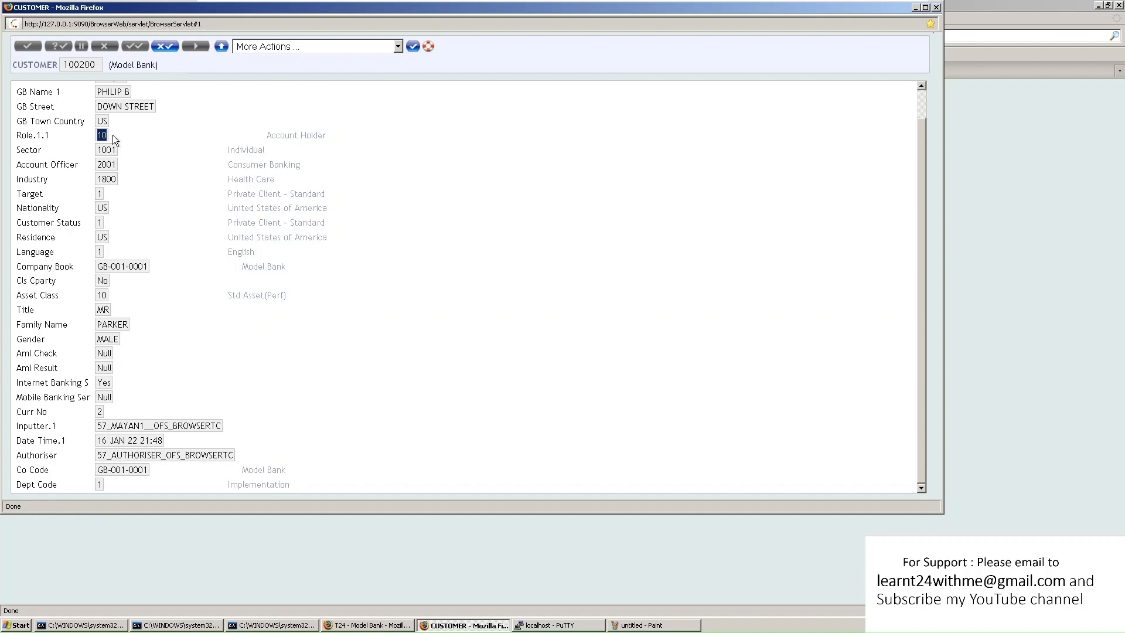
Try to reverse customer 100200 and highlight the NO FUNCTION FOR THIS APPLICATION error
{"action": "left_click", "coordinate": [165, 46]}
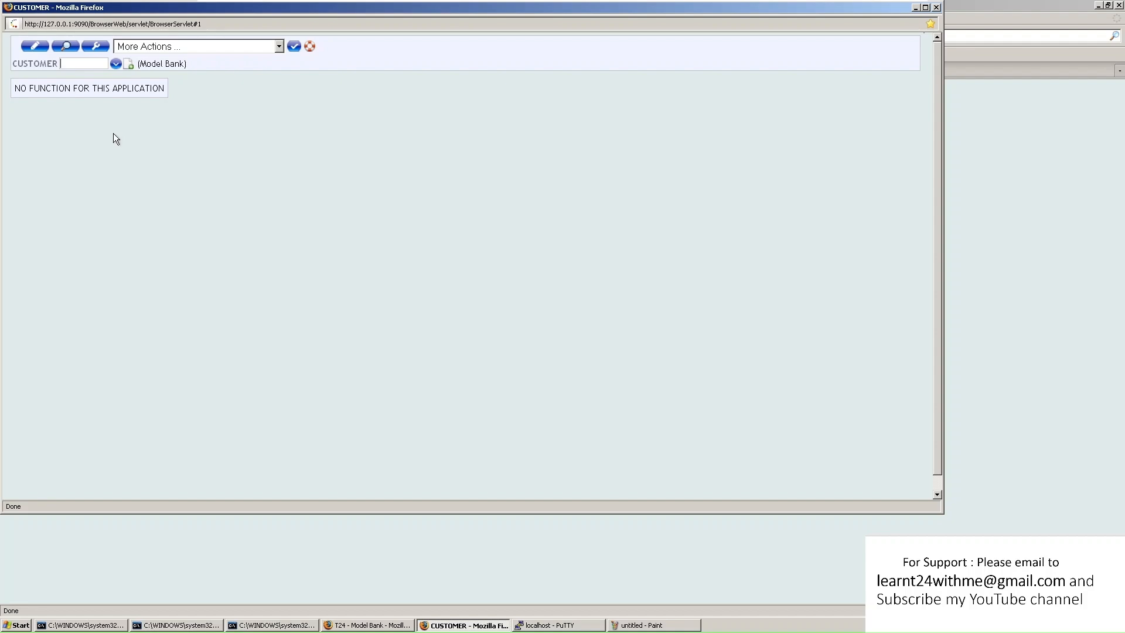
{"action": "left_click_drag", "start_coordinate": [14, 88], "coordinate": [167, 94]}
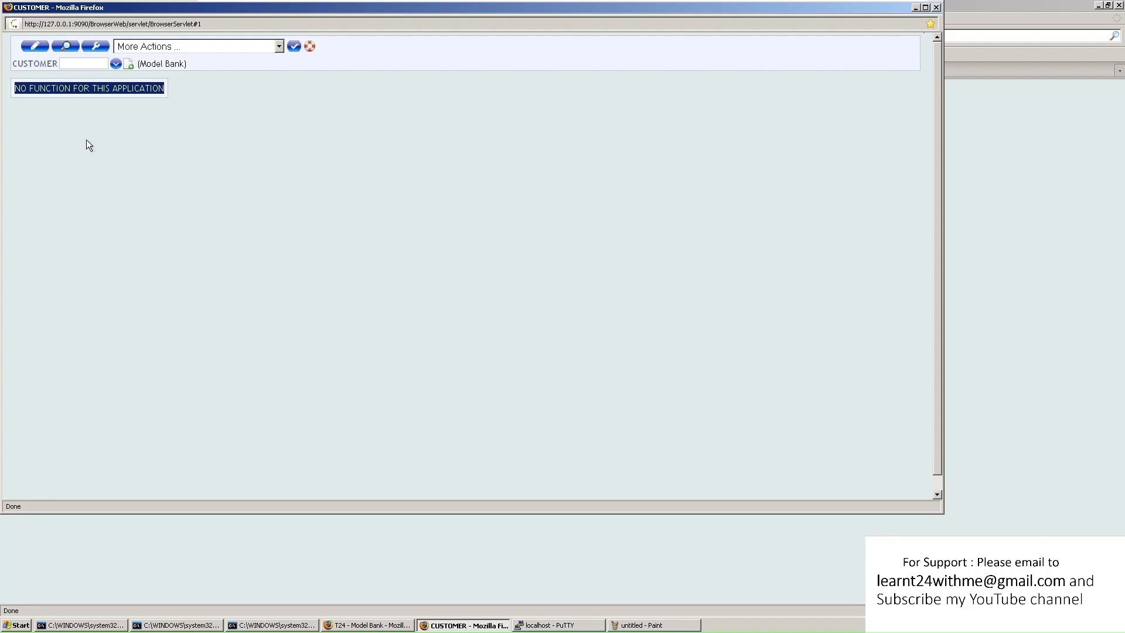
{"action": "left_click_drag", "start_coordinate": [29, 88], "coordinate": [164, 88]}
Close the customer window and launch the FUNDS.TRANSFER application with the FT command
{"action": "left_click", "coordinate": [937, 8]}
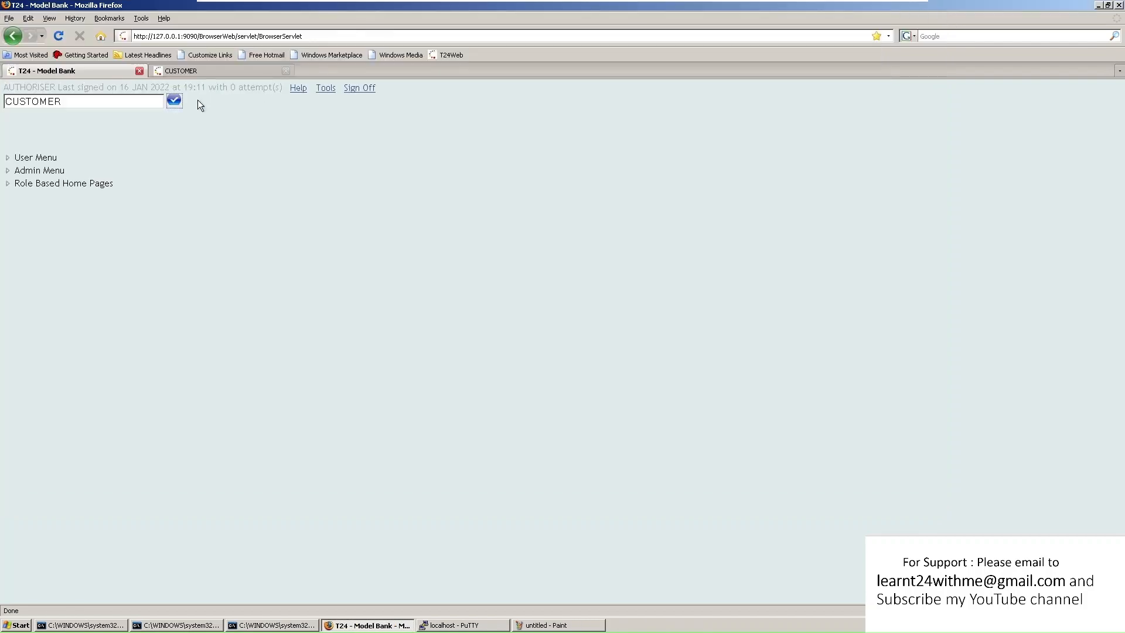
{"action": "double_click", "coordinate": [46, 101]}
{"action": "type", "text": "FT"}
{"action": "left_click", "coordinate": [173, 100]}
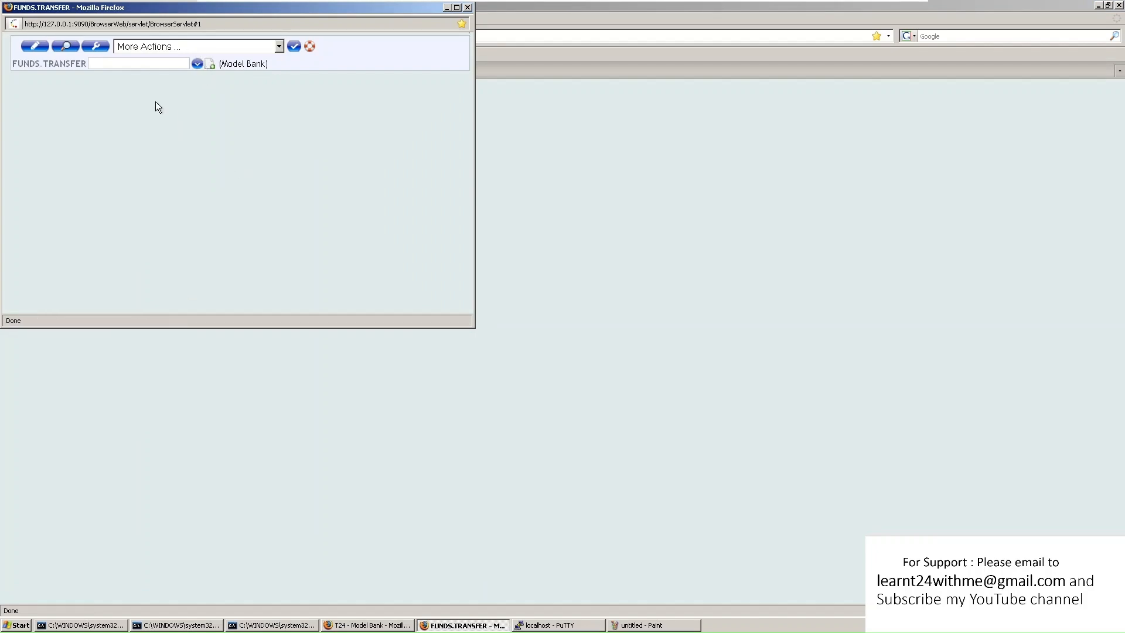
Pick transfer FT10005BGBDD from the record list and open it
{"action": "left_click", "coordinate": [197, 64]}
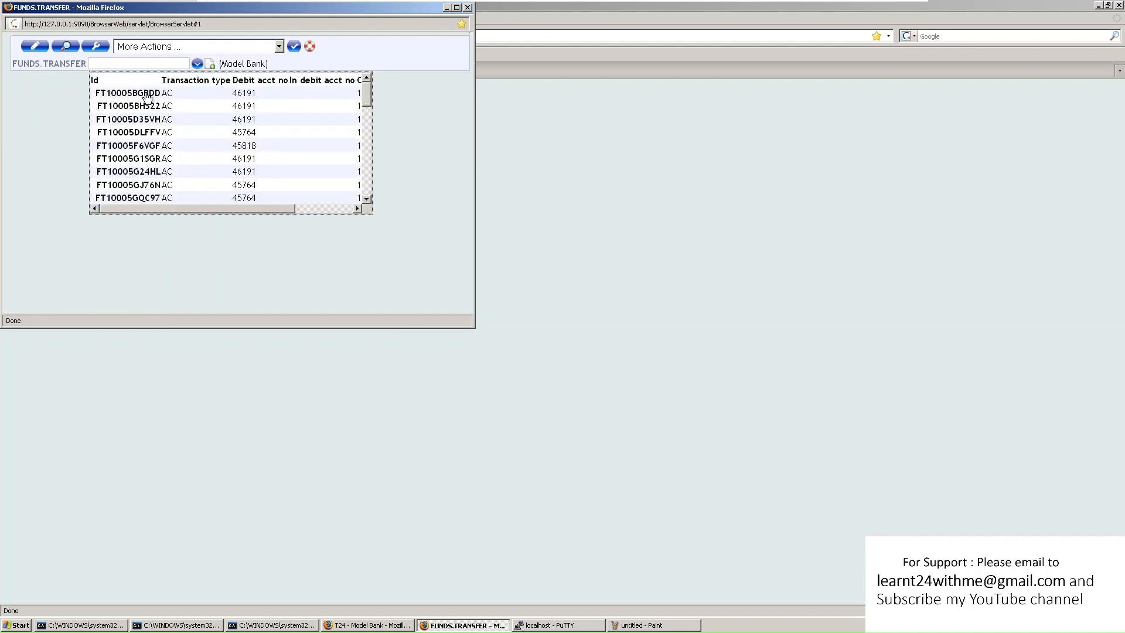
{"action": "left_click", "coordinate": [35, 130]}
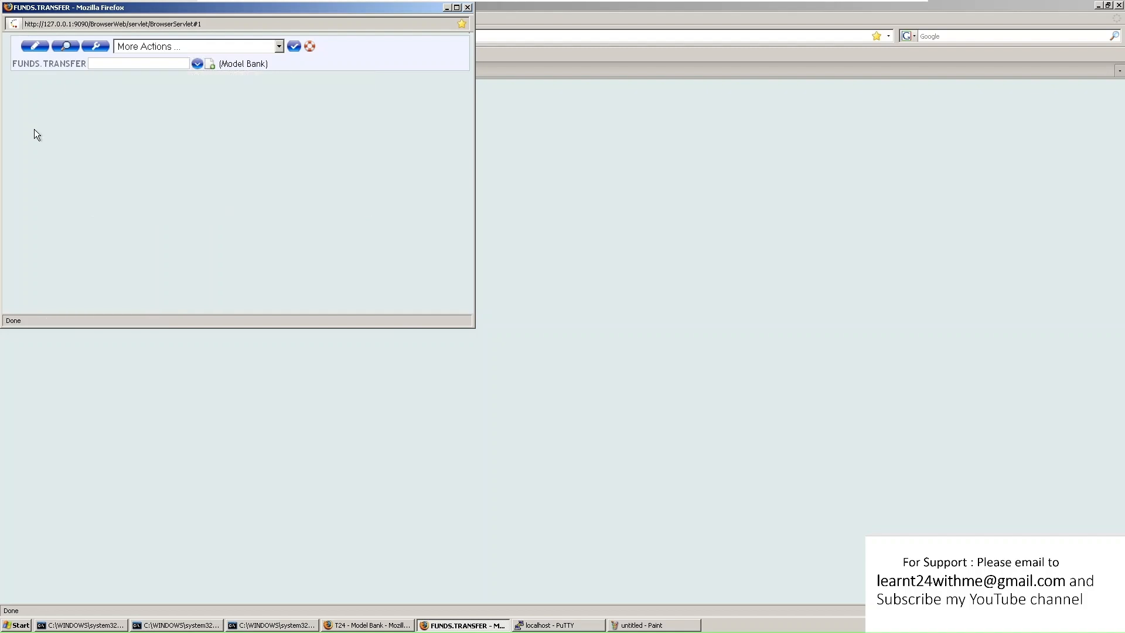
{"action": "left_click", "coordinate": [197, 65]}
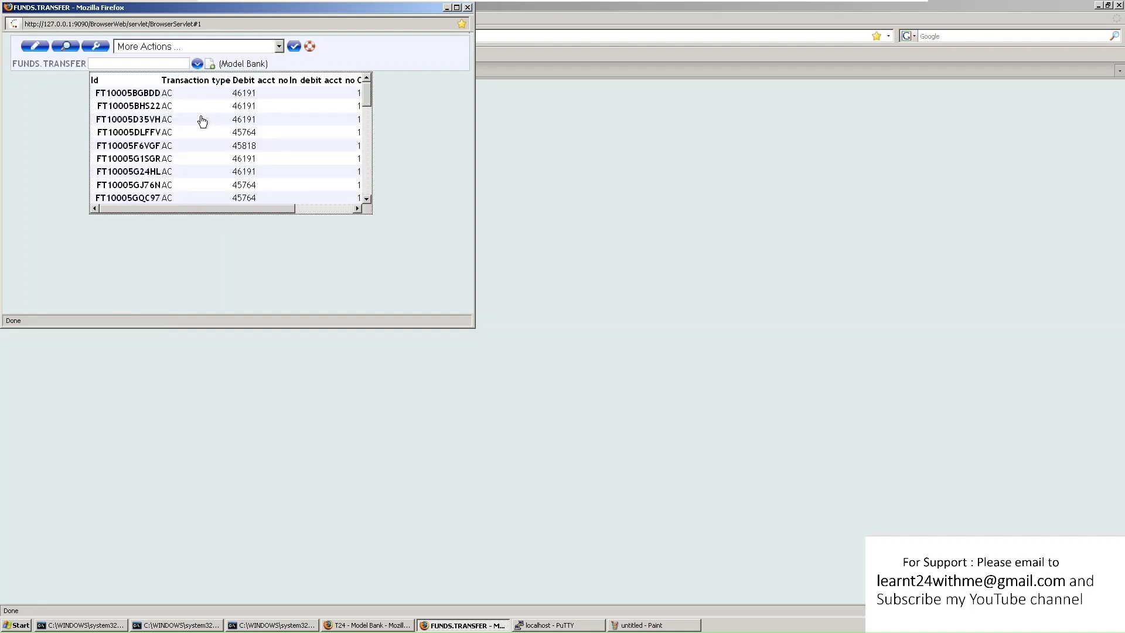
{"action": "left_click", "coordinate": [139, 94]}
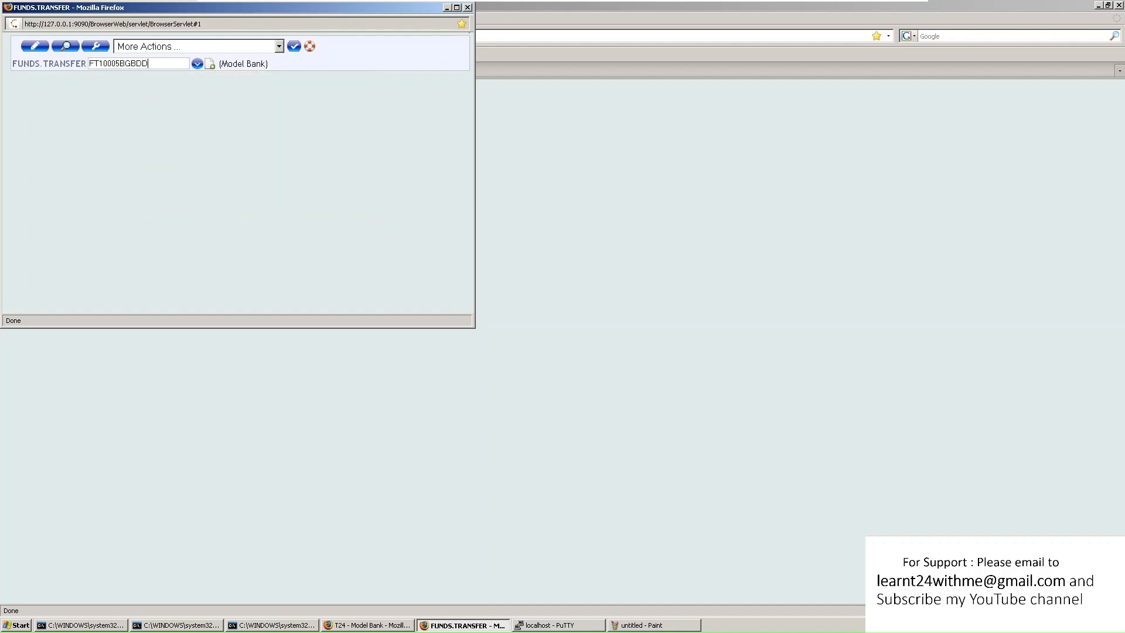
{"action": "left_click", "coordinate": [95, 46]}
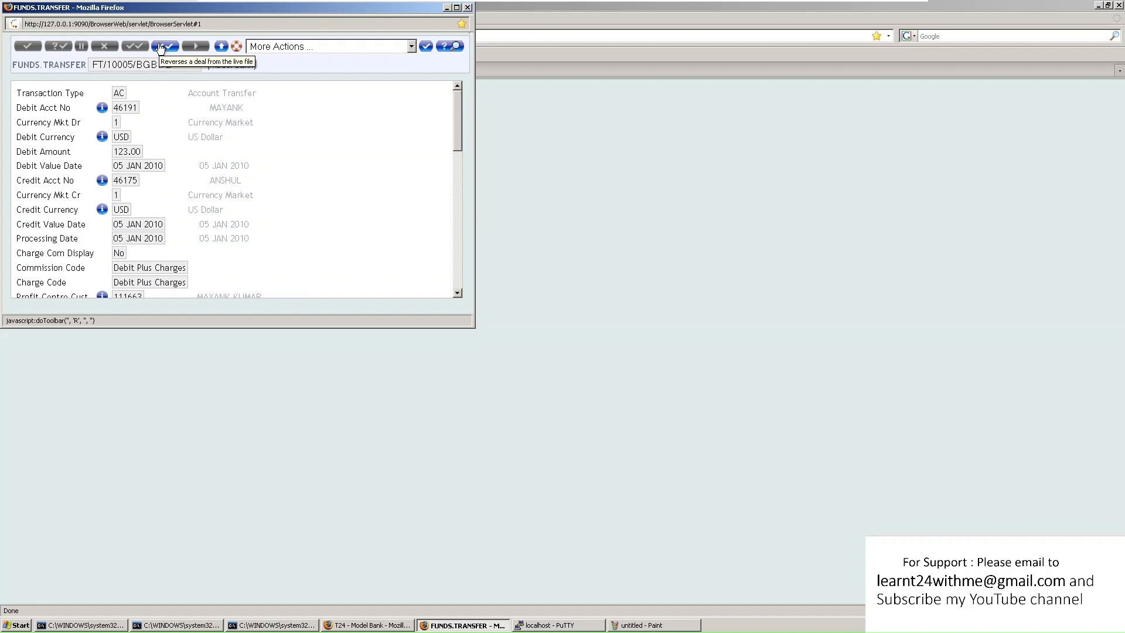
Maximize the FUNDS.TRANSFER window and reverse transfer FT10005BGBDD from the live file
{"action": "left_click", "coordinate": [456, 7]}
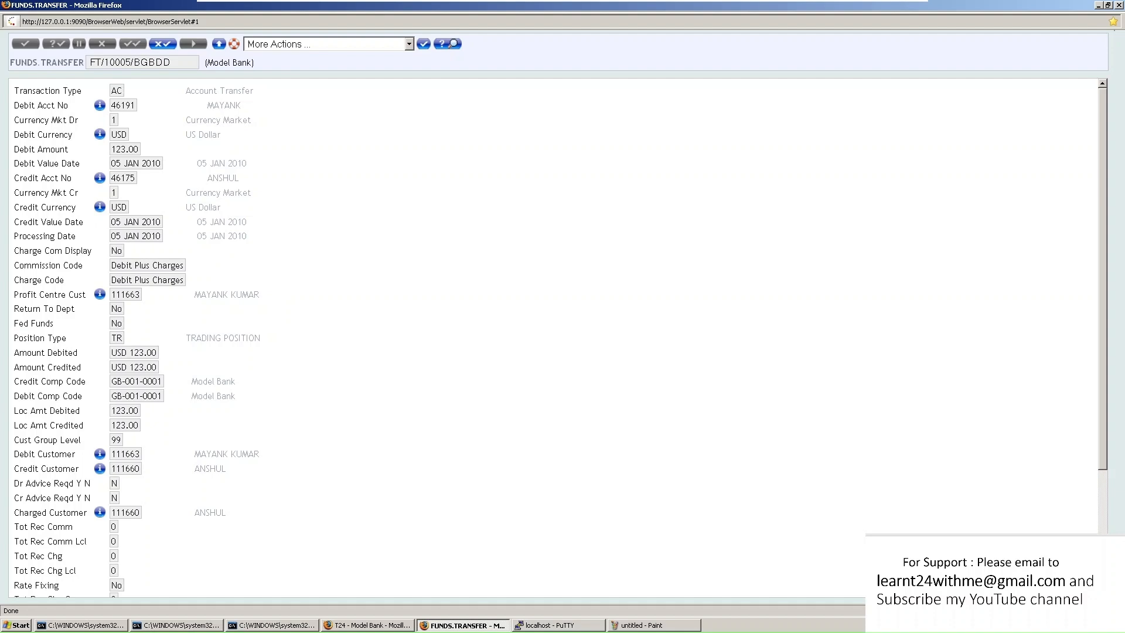
{"action": "left_click", "coordinate": [162, 44]}
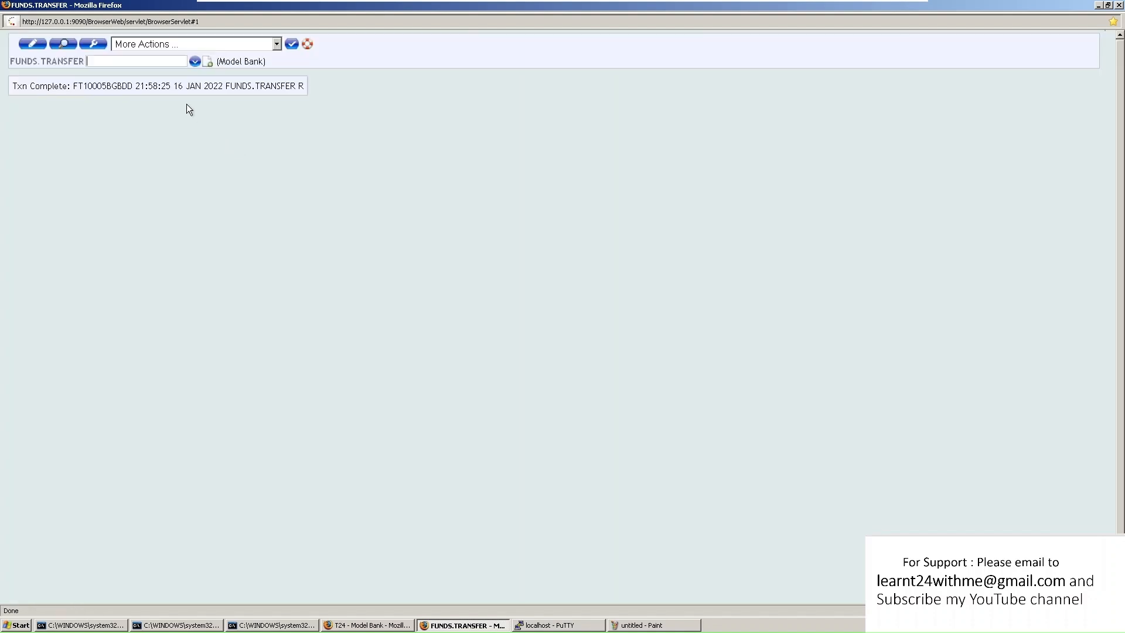
Paste the confirmed transfer reference into the ID field, view it, and highlight Record Status RNAU
{"action": "left_click_drag", "start_coordinate": [73, 86], "coordinate": [133, 85]}
{"action": "key", "text": "ctrl+c"}
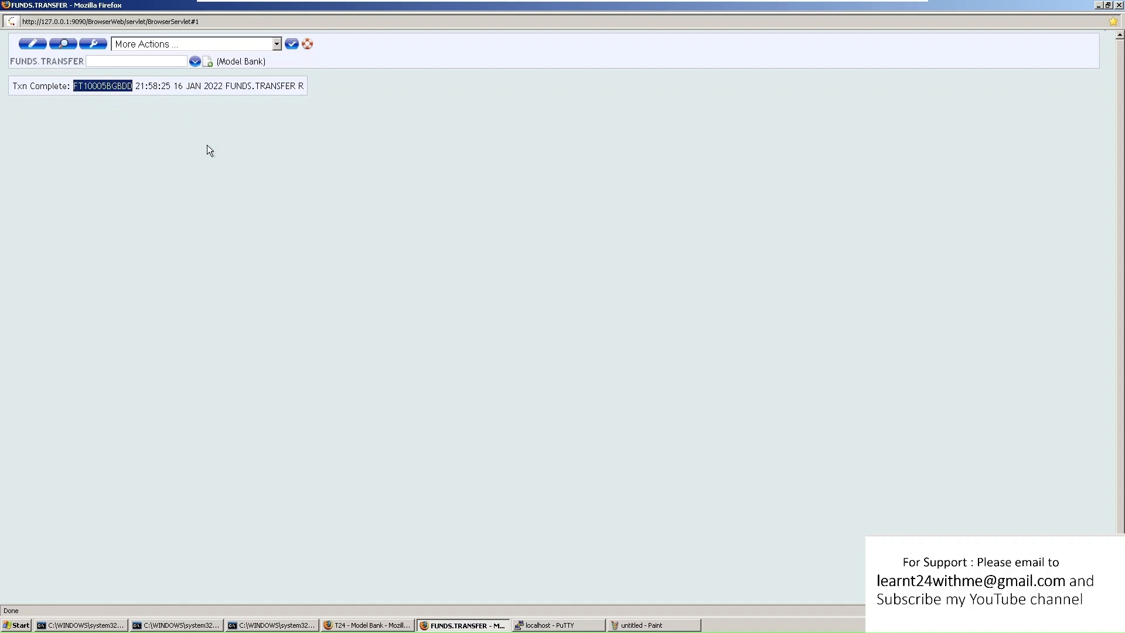
{"action": "left_click", "coordinate": [116, 62]}
{"action": "key", "text": "ctrl+v"}
{"action": "left_click", "coordinate": [63, 43]}
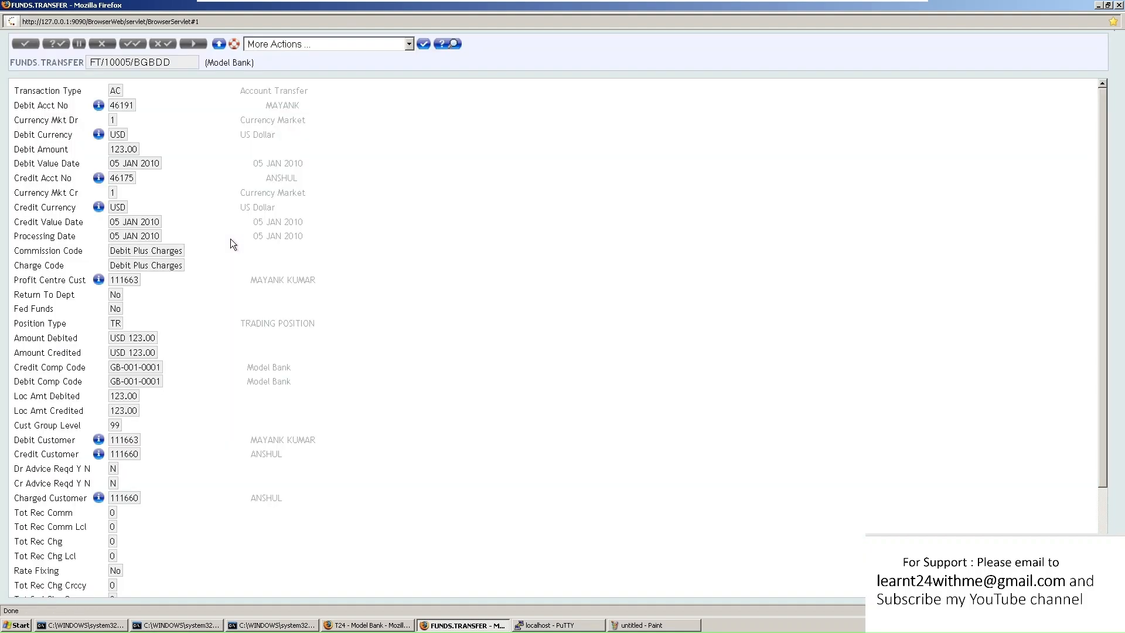
{"action": "scroll", "coordinate": [191, 212], "scroll_direction": "down", "scroll_amount": 3}
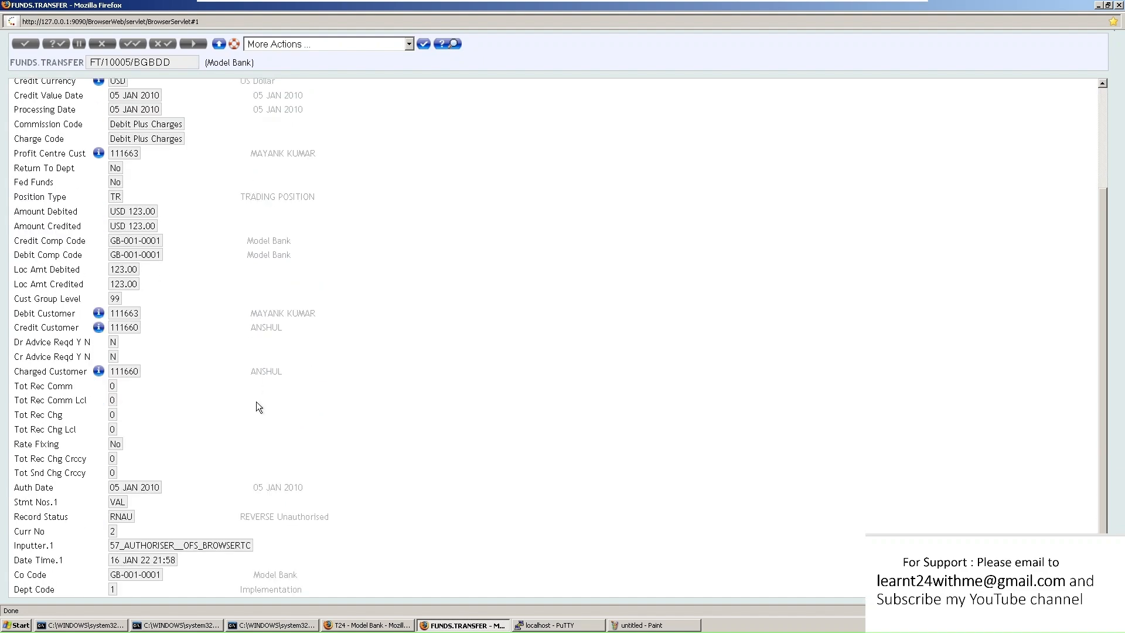
{"action": "left_click_drag", "start_coordinate": [109, 516], "coordinate": [357, 521]}
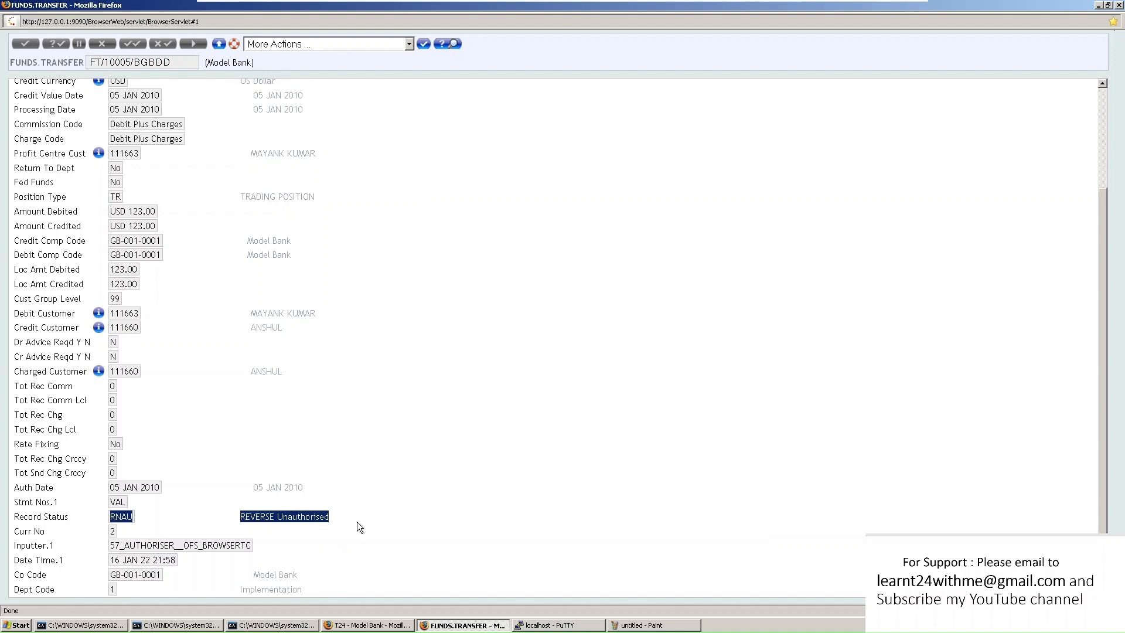
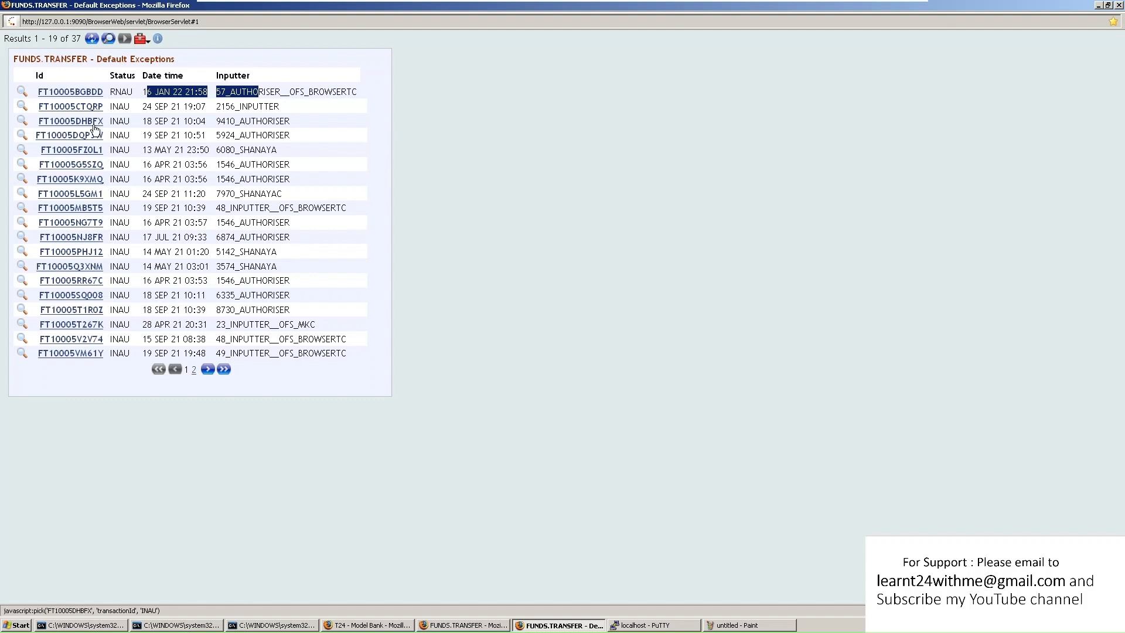
Open unauthorised transfer FT10005BGBDD from the Default Exceptions list, review its details, then close it
{"action": "left_click", "coordinate": [76, 92]}
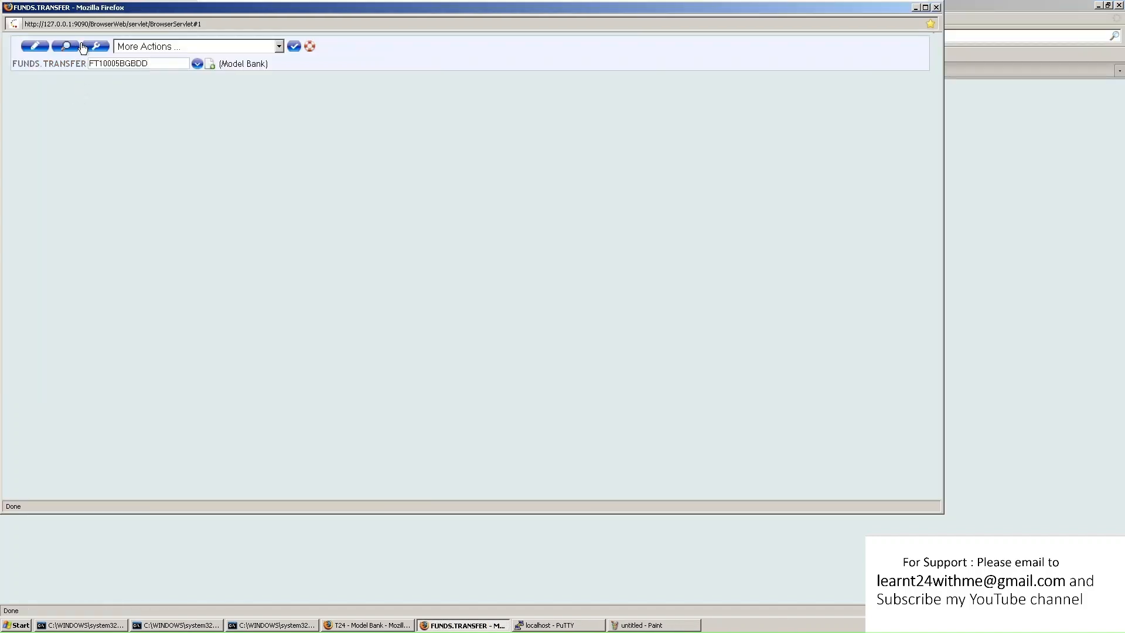
{"action": "left_click", "coordinate": [100, 48]}
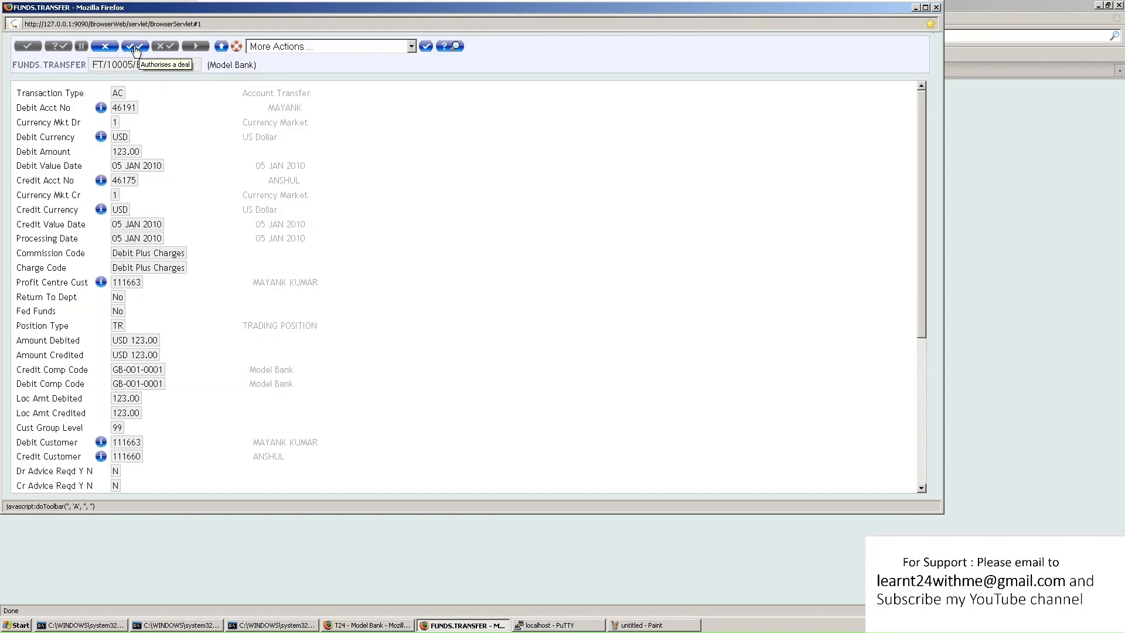
{"action": "left_click", "coordinate": [936, 7]}
Submit FT A with the pasted FT10005BGBDD reference, which reports the record locked by AUTHORISER
{"action": "type", "text": "FT A"}
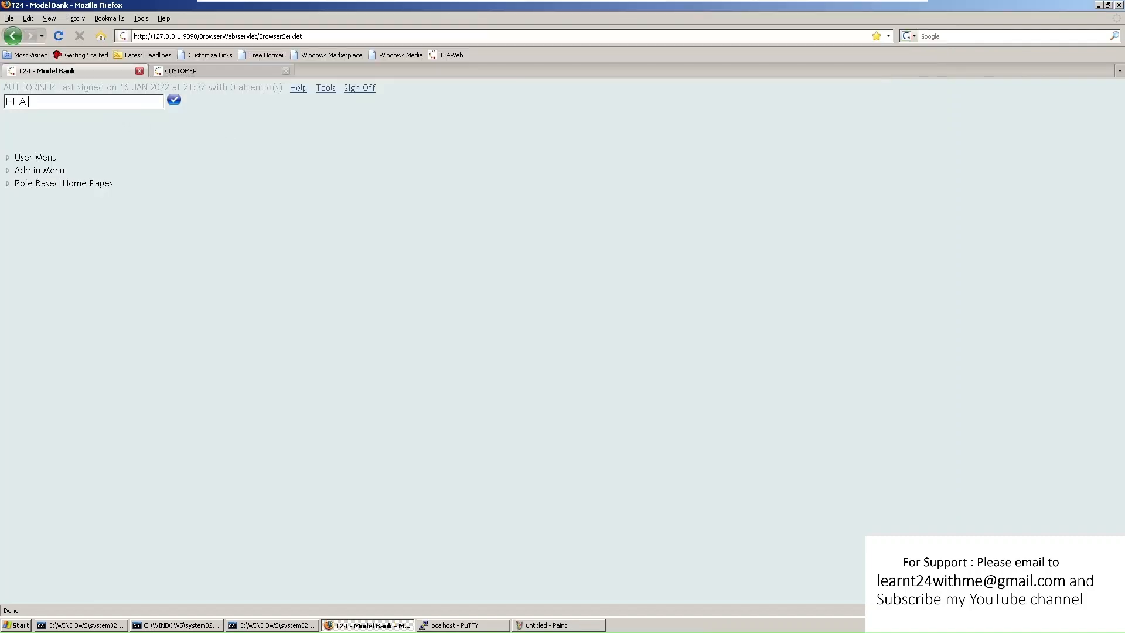
{"action": "right_click", "coordinate": [72, 103]}
{"action": "left_click", "coordinate": [100, 149]}
{"action": "left_click", "coordinate": [174, 100]}
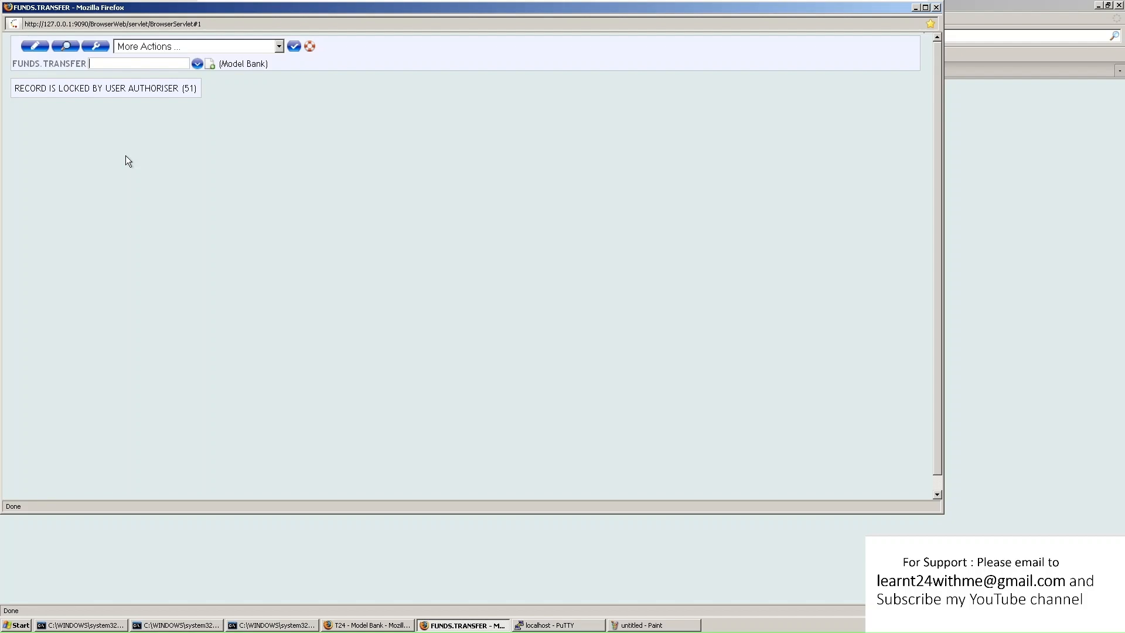
Close the locked-record window and rerun the authorise command FT A FT10005BGBDD
{"action": "left_click", "coordinate": [937, 7]}
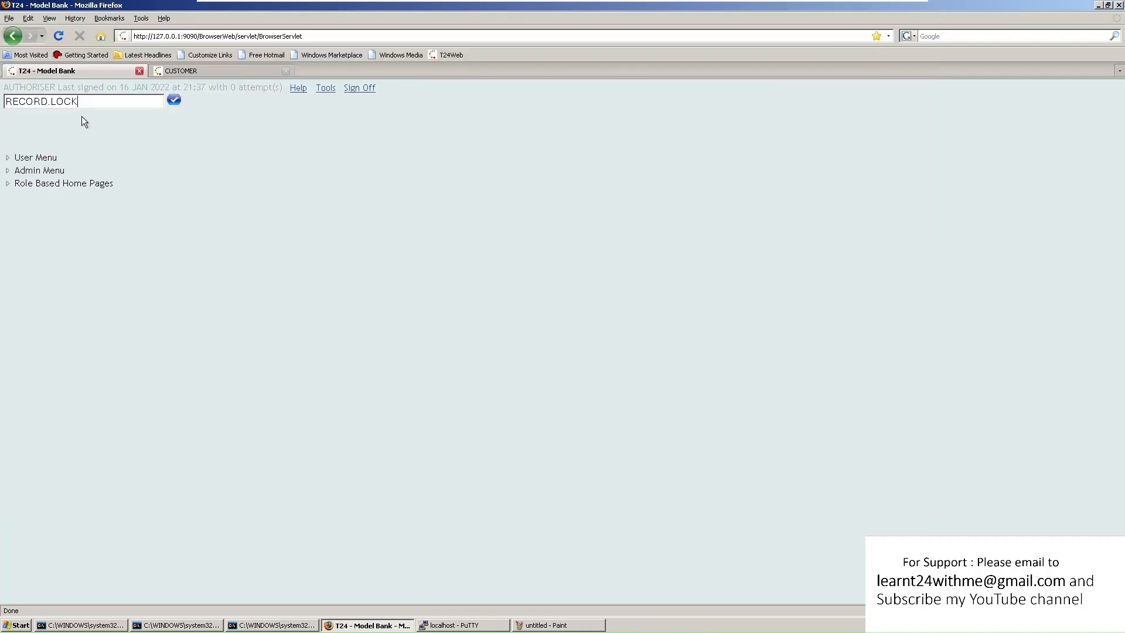
{"action": "left_click_drag", "start_coordinate": [78, 102], "coordinate": [5, 101]}
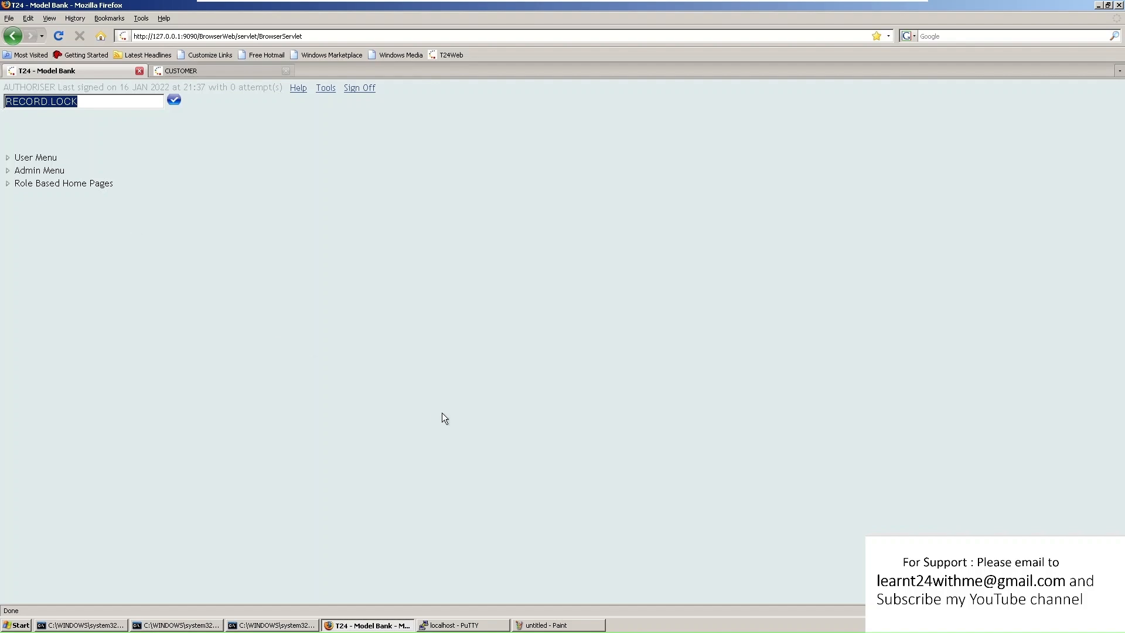
{"action": "type", "text": "FT A"}
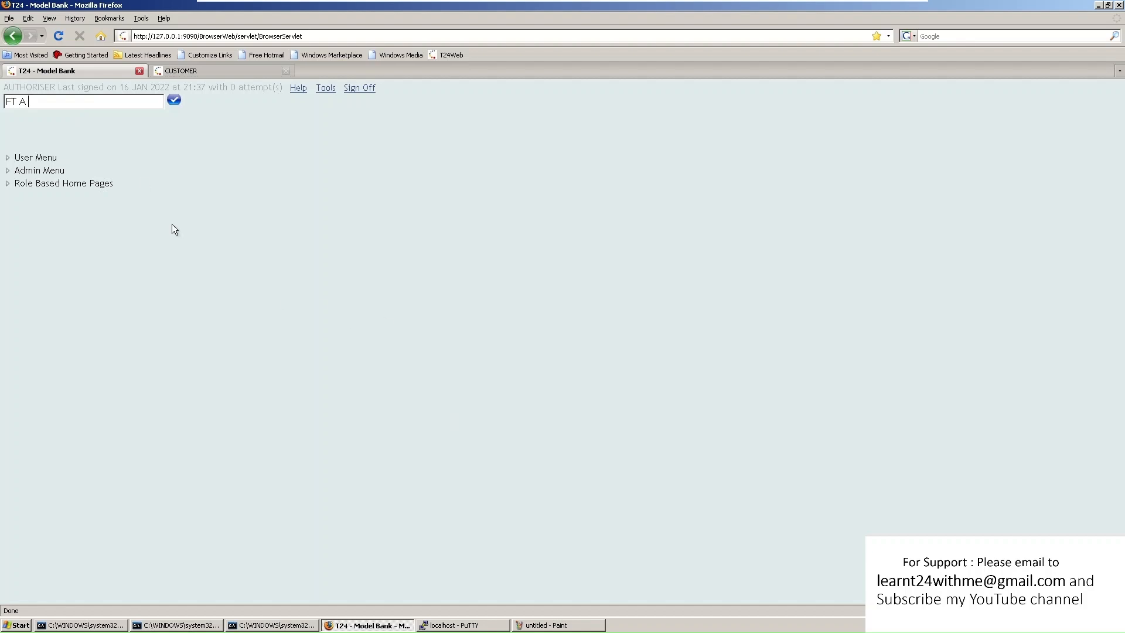
{"action": "right_click", "coordinate": [47, 103]}
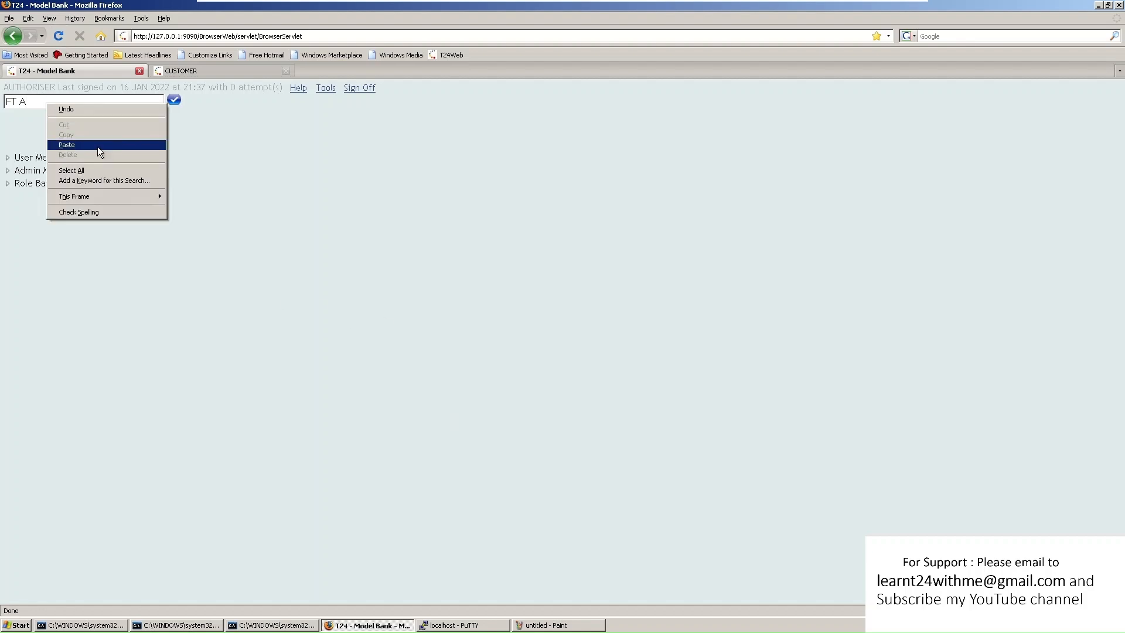
{"action": "left_click", "coordinate": [66, 145]}
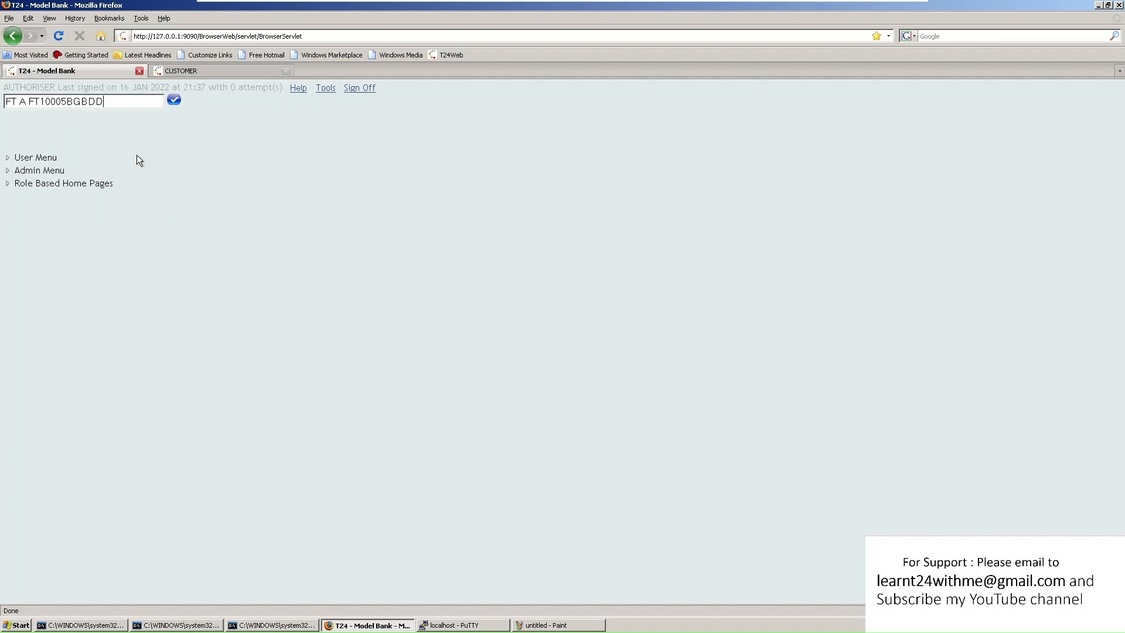
{"action": "left_click", "coordinate": [174, 100]}
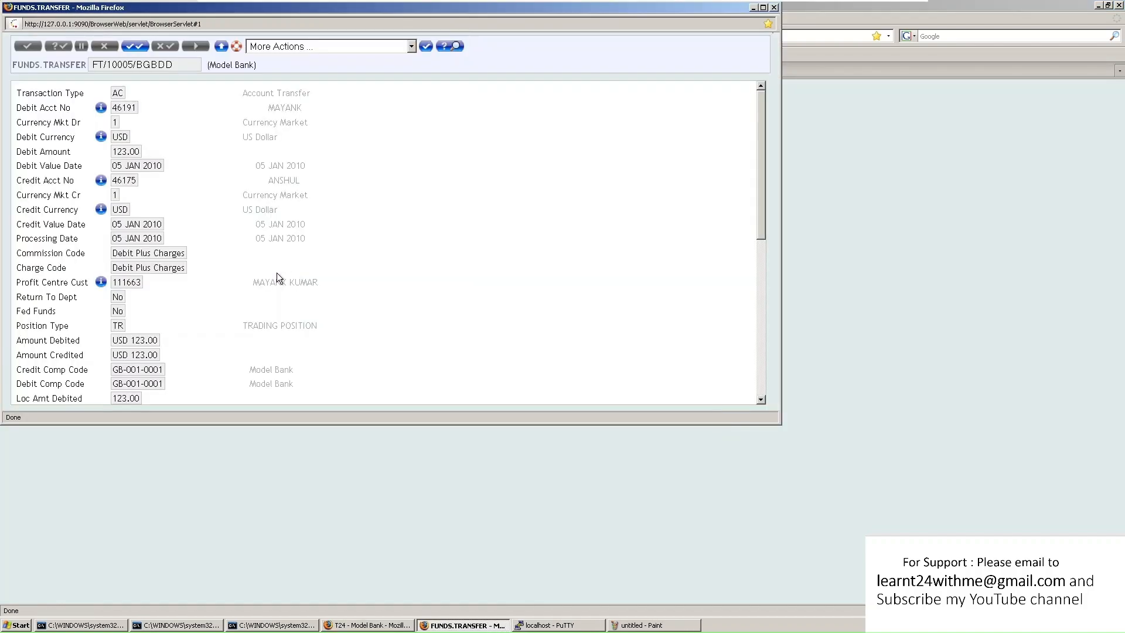
Confirm the USD 123.00 transfer's Record Status is RNAU, then return to the empty transfer screen
{"action": "scroll", "coordinate": [258, 189], "scroll_direction": "down", "scroll_amount": 10}
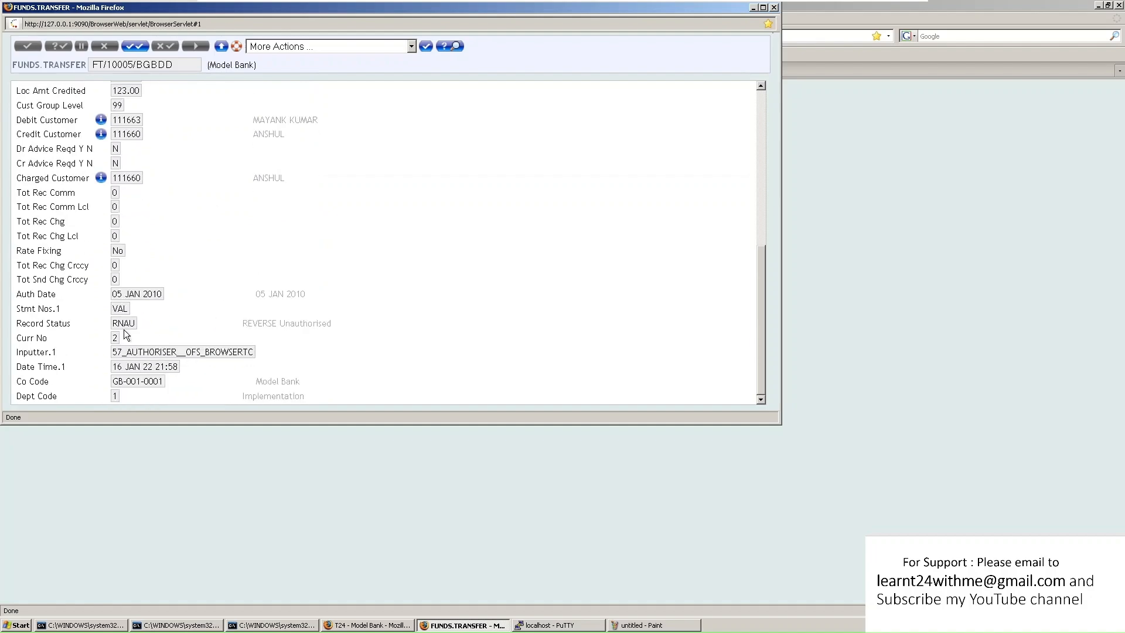
{"action": "left_click_drag", "start_coordinate": [130, 323], "coordinate": [113, 323]}
{"action": "scroll", "coordinate": [137, 169], "scroll_direction": "up", "scroll_amount": 10}
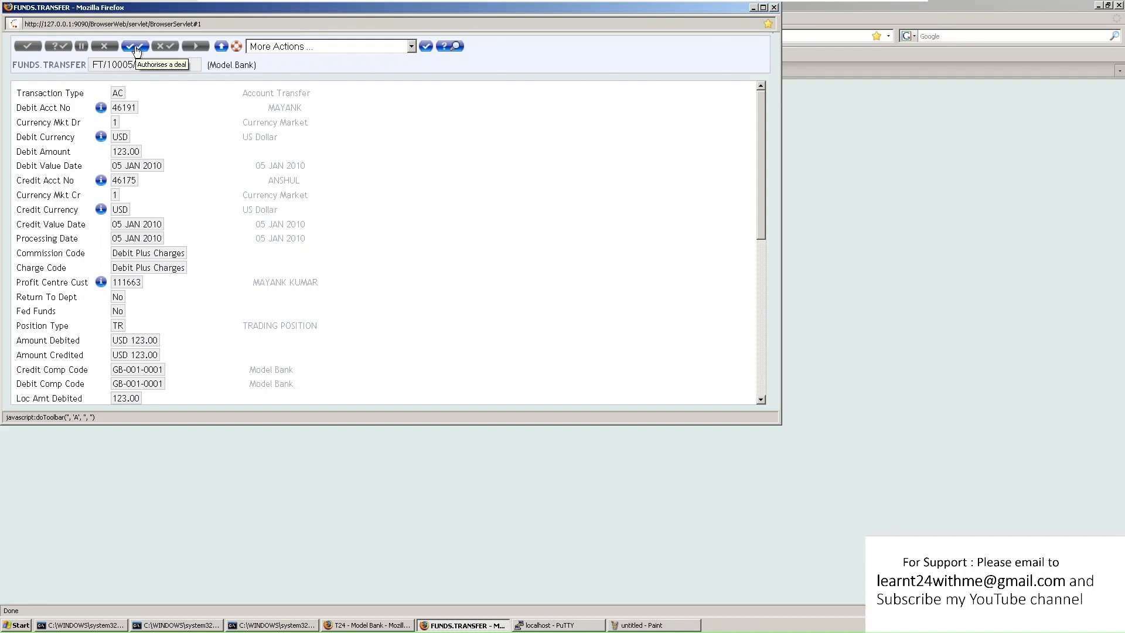
{"action": "left_click", "coordinate": [222, 50]}
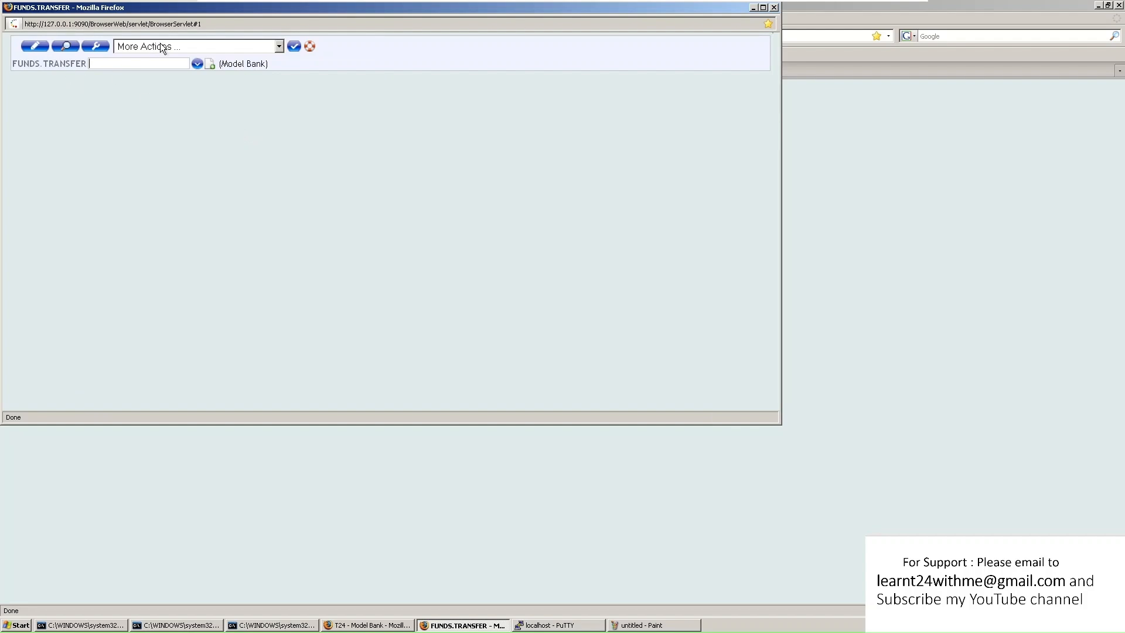
List the unauthorised transfers, maximise the list, and open FT10005BGBDD
{"action": "left_click", "coordinate": [179, 46]}
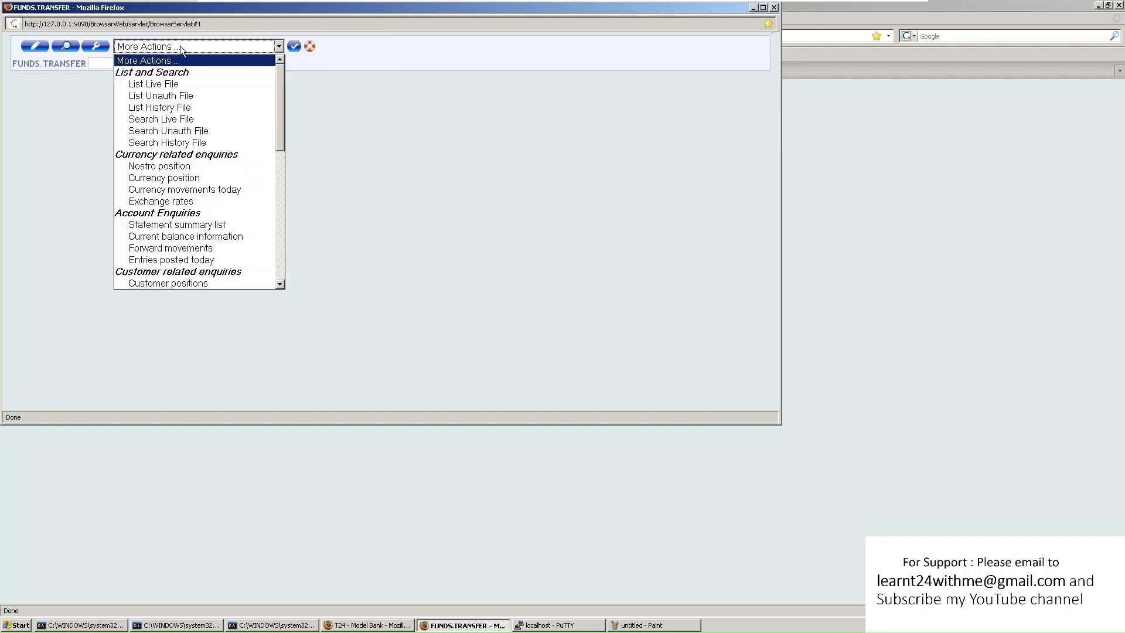
{"action": "left_click", "coordinate": [189, 96]}
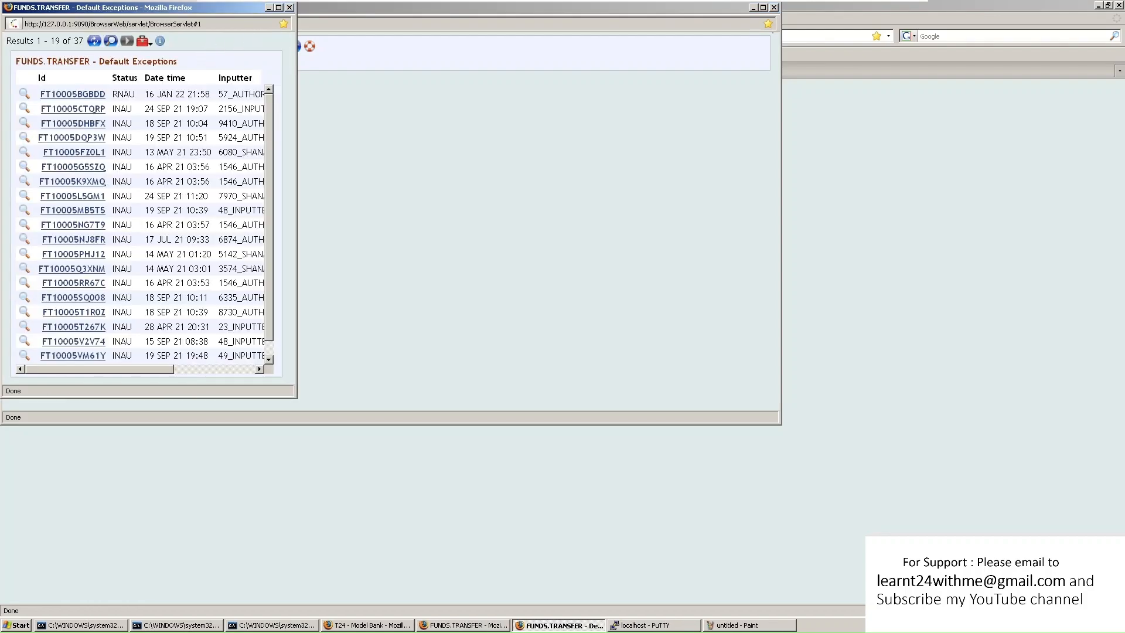
{"action": "left_click", "coordinate": [278, 7]}
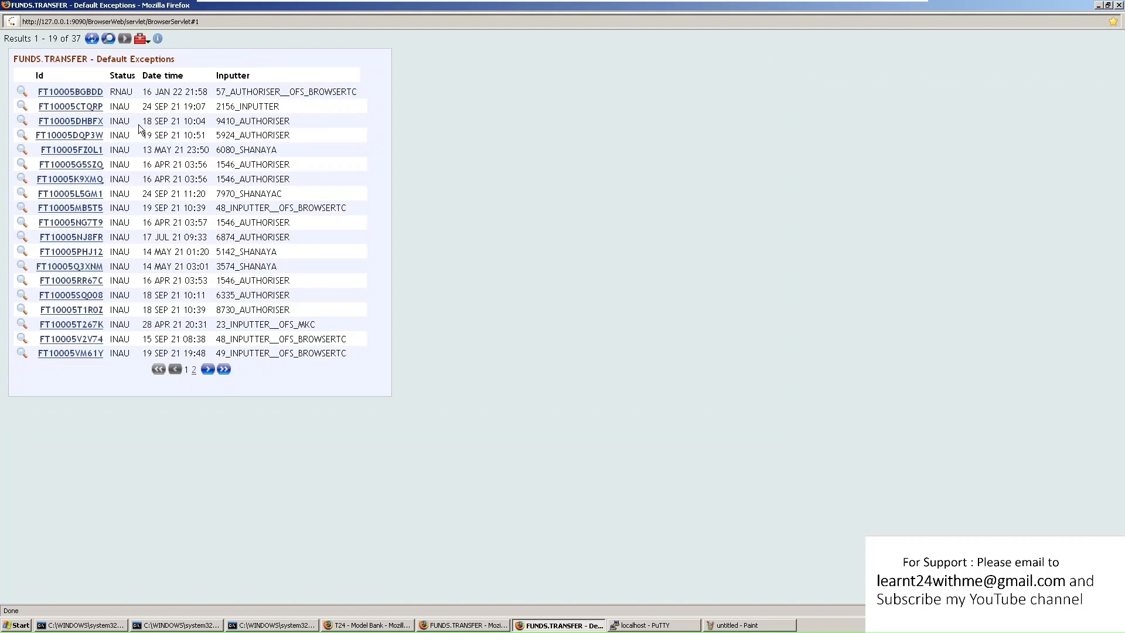
{"action": "left_click", "coordinate": [78, 92]}
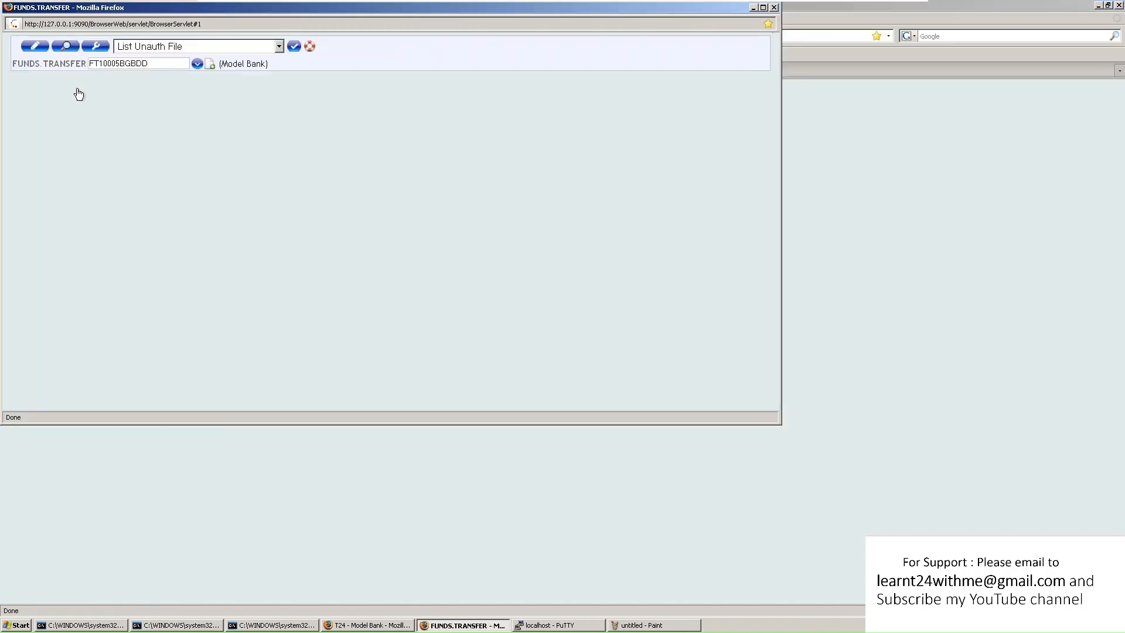
{"action": "left_click", "coordinate": [96, 47]}
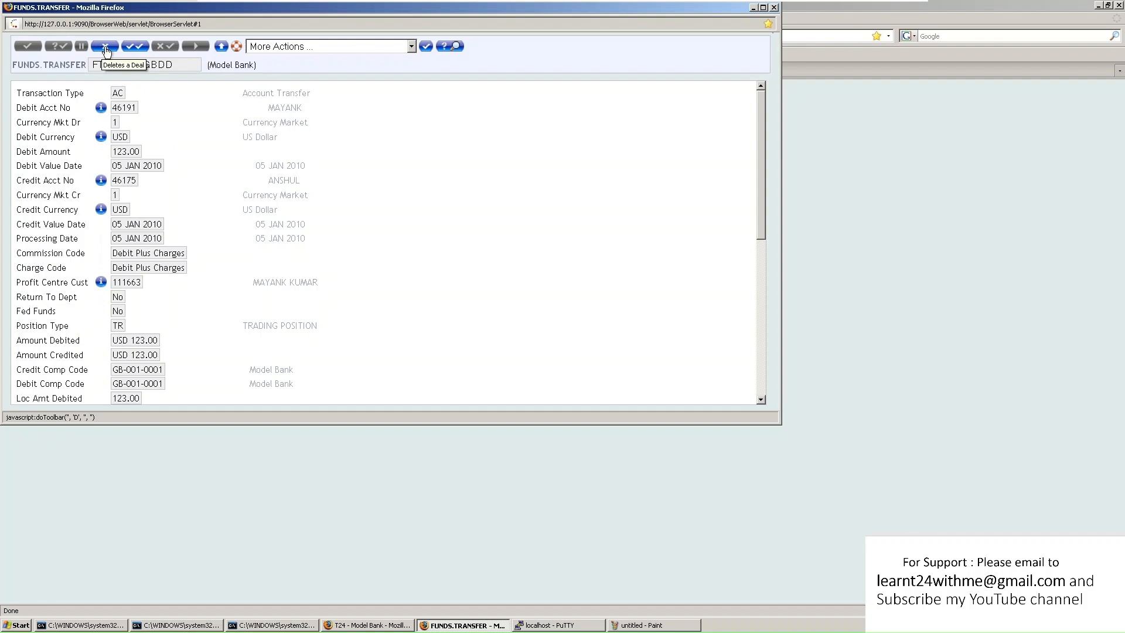
Check that FT10005BGBDD's Record Status is RNAU, REVERSE Unauthorised
{"action": "scroll", "coordinate": [177, 240], "scroll_direction": "down", "scroll_amount": 8}
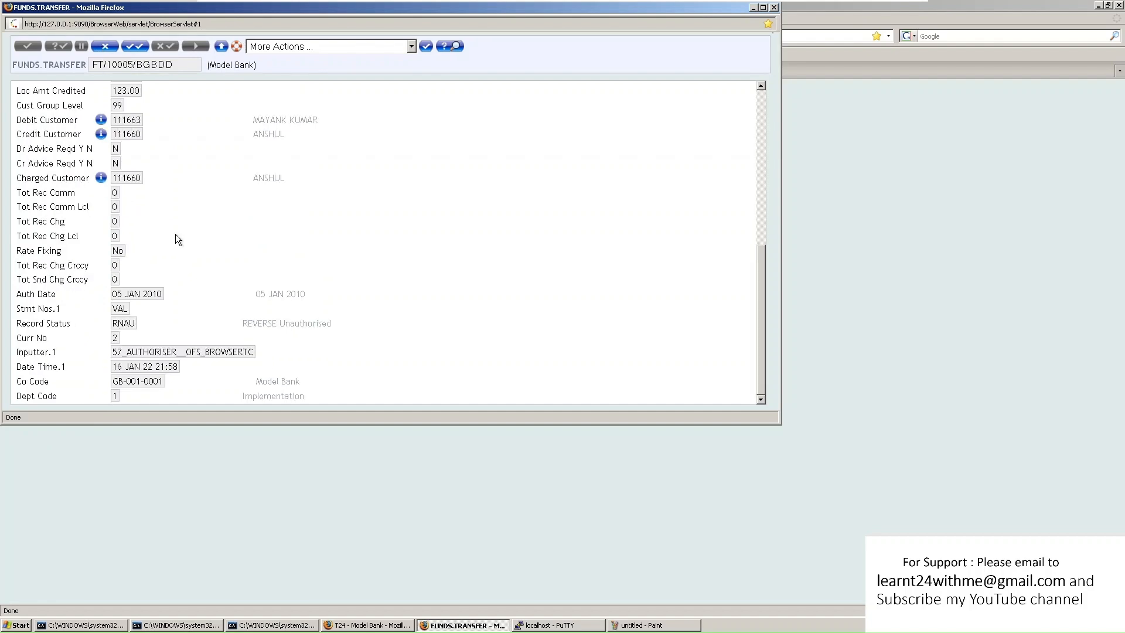
{"action": "left_click_drag", "start_coordinate": [258, 324], "coordinate": [341, 331]}
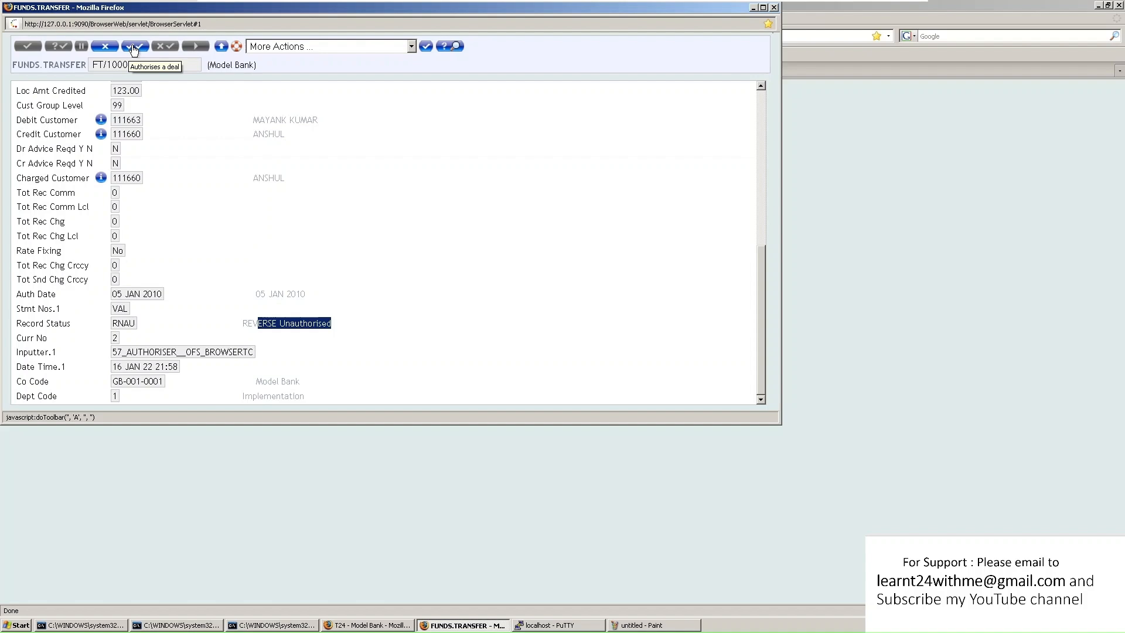
{"action": "left_click_drag", "start_coordinate": [112, 326], "coordinate": [337, 326]}
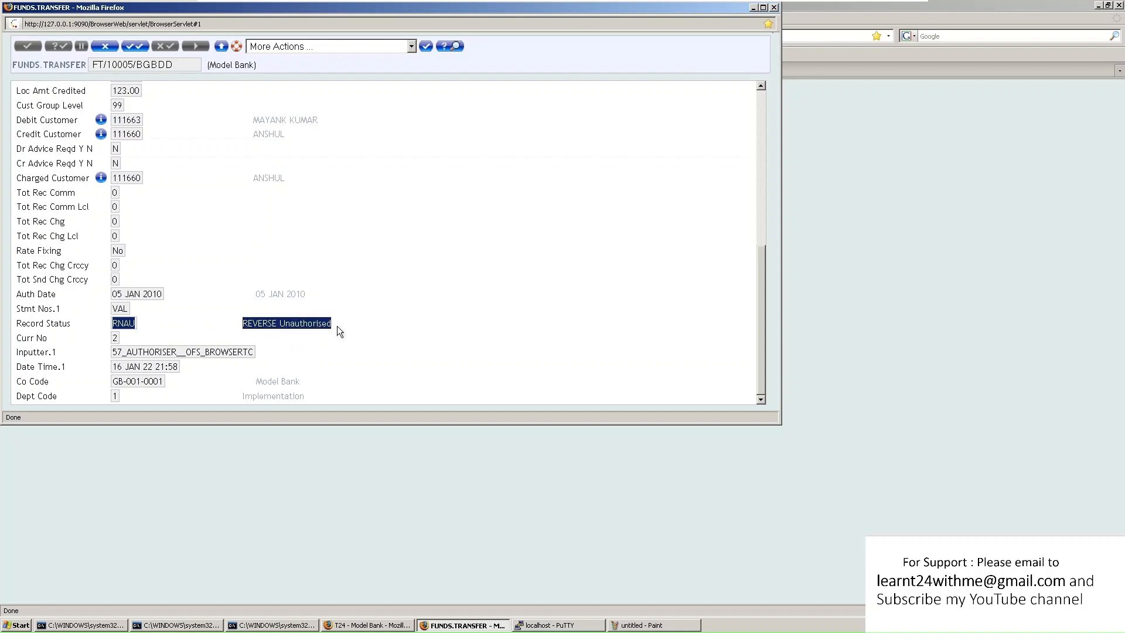
Authorise FT10005BGBDD and read the EB.RTN.SAME.NAME.AUTHORISER/INPUTTER rejection, then move the window away
{"action": "left_click", "coordinate": [135, 46]}
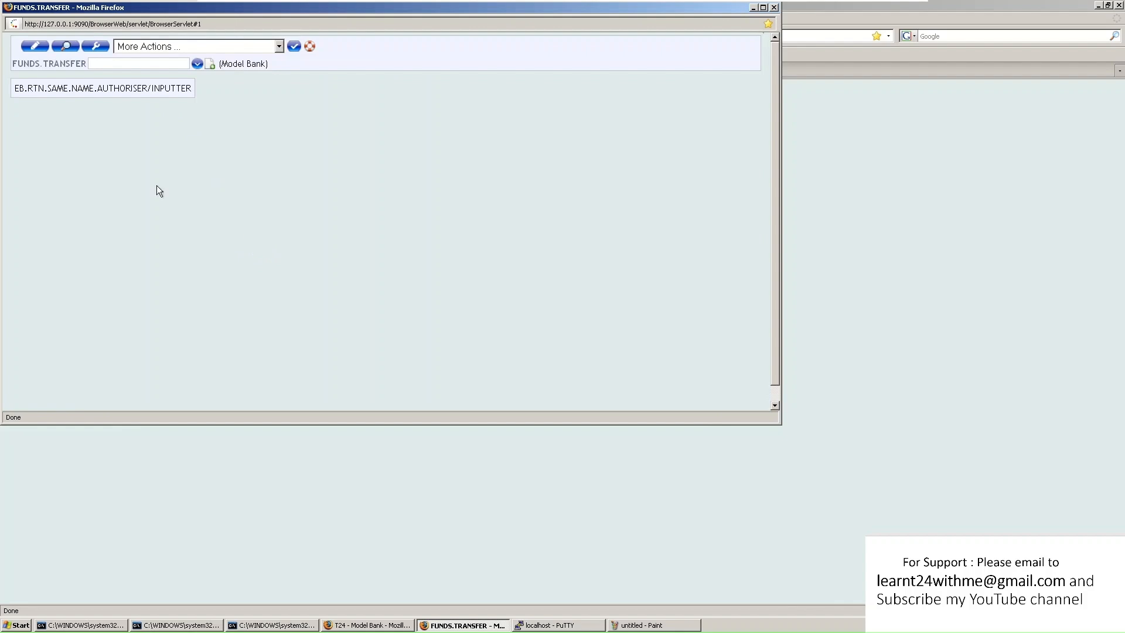
{"action": "mouse_move", "coordinate": [14, 88]}
{"action": "left_mouse_down"}
{"action": "mouse_move", "coordinate": [191, 88]}
{"action": "mouse_move", "coordinate": [14, 88]}
{"action": "left_mouse_up"}
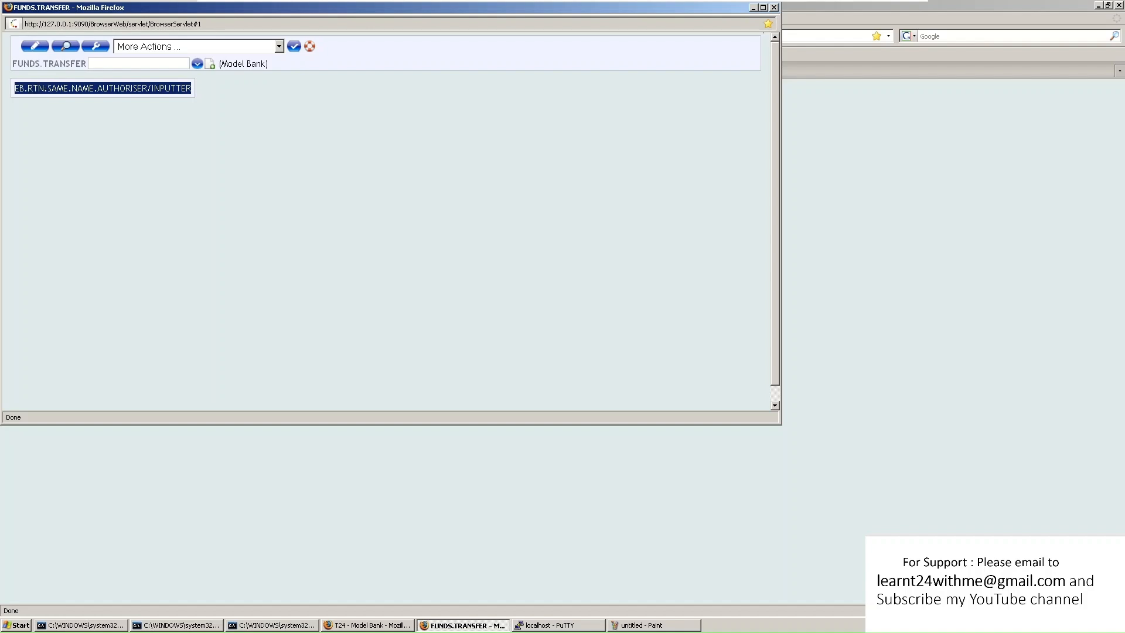
{"action": "left_click", "coordinate": [15, 88]}
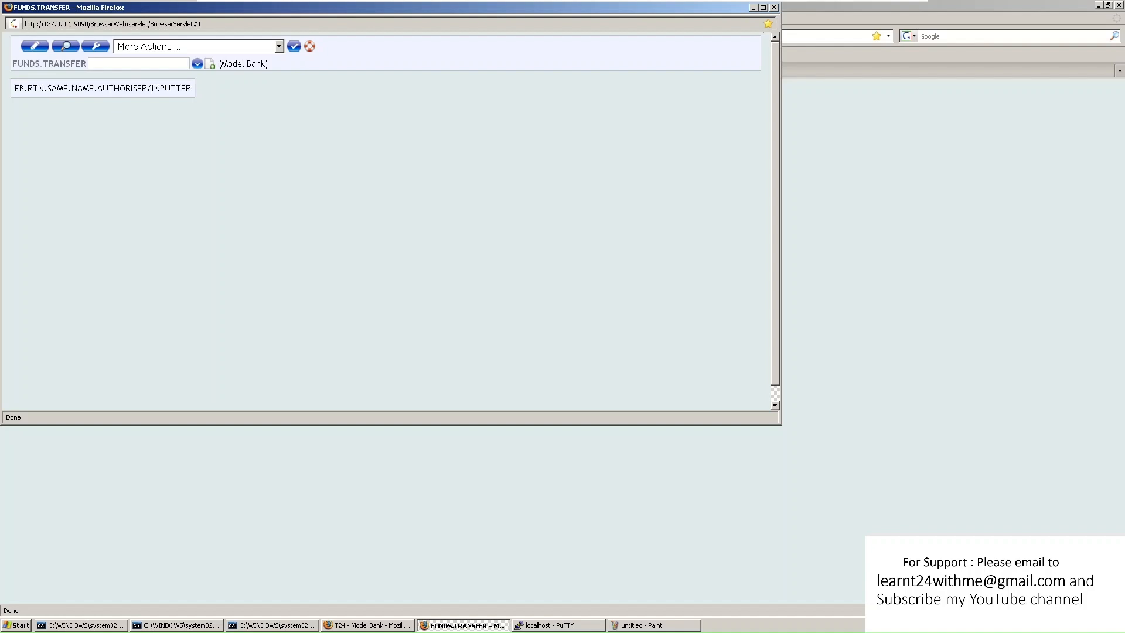
{"action": "left_click_drag", "start_coordinate": [102, 88], "coordinate": [160, 88]}
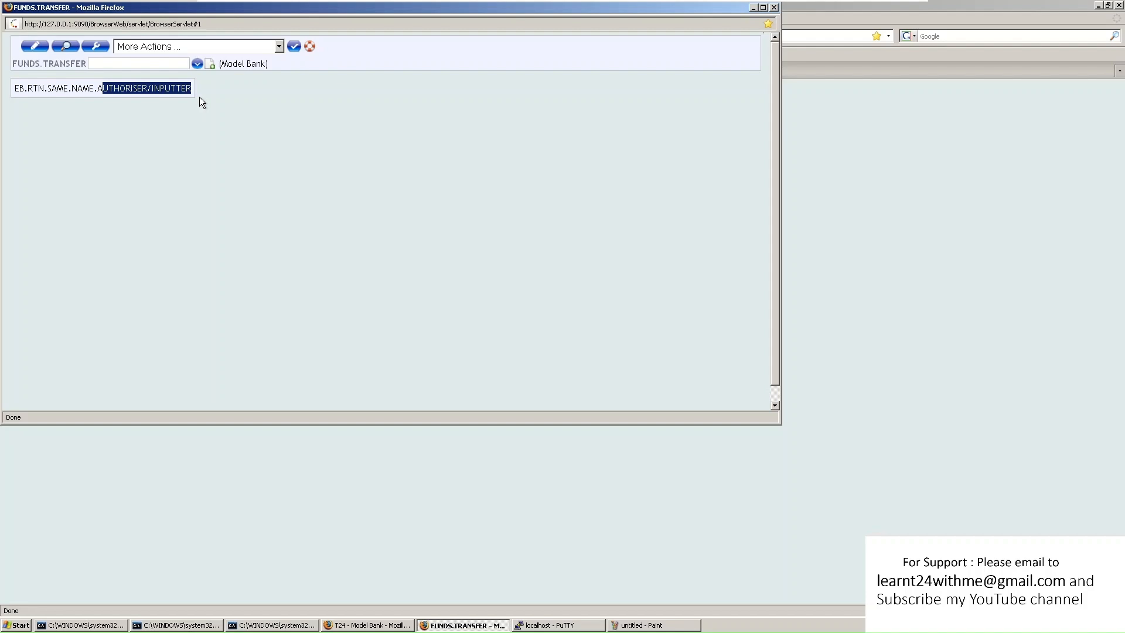
{"action": "left_click", "coordinate": [164, 88]}
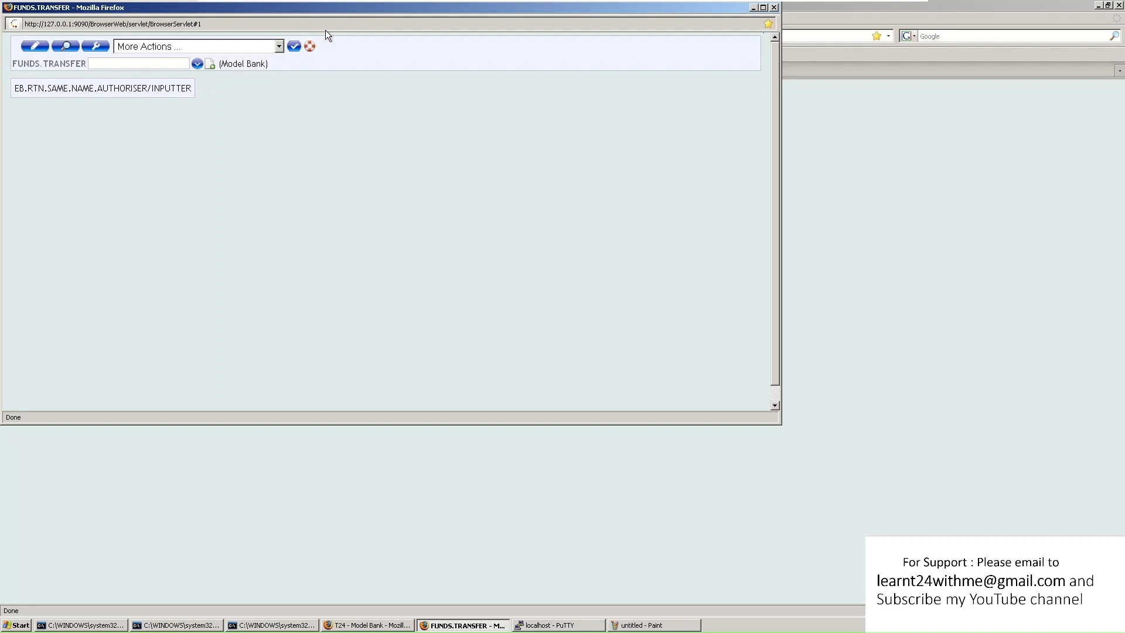
{"action": "left_click_drag", "start_coordinate": [350, 10], "coordinate": [524, 126]}
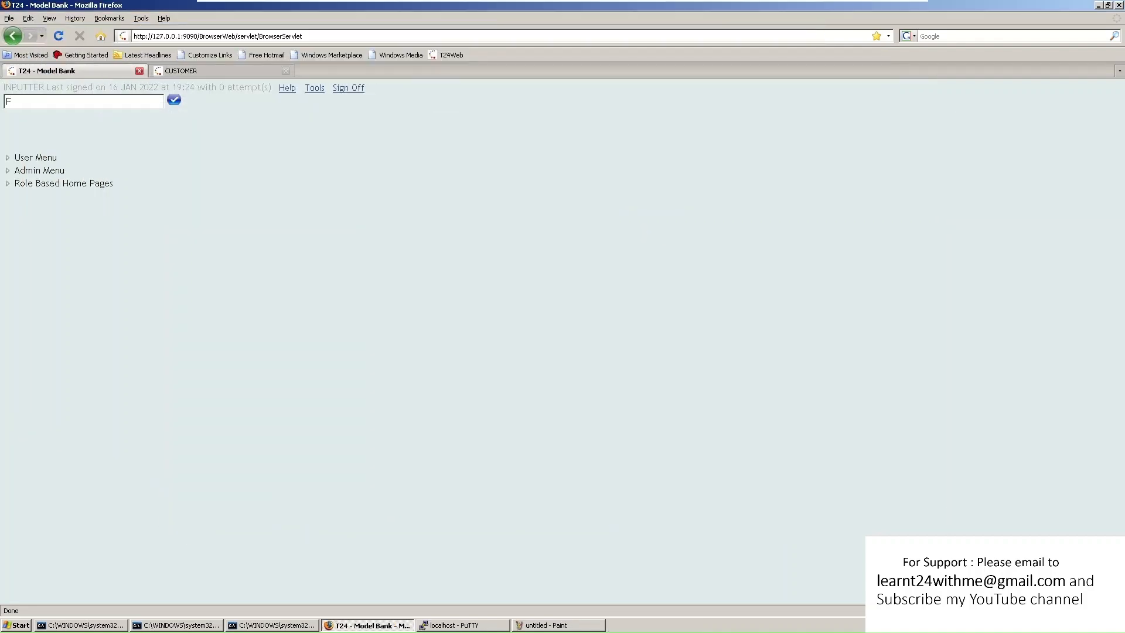
Launch the FUNDS.TRANSFER application and open the transfer reference for action
{"action": "type", "text": "UNDS"}
{"action": "type", "text": "TRANSFER"}
{"action": "key", "text": "Return"}
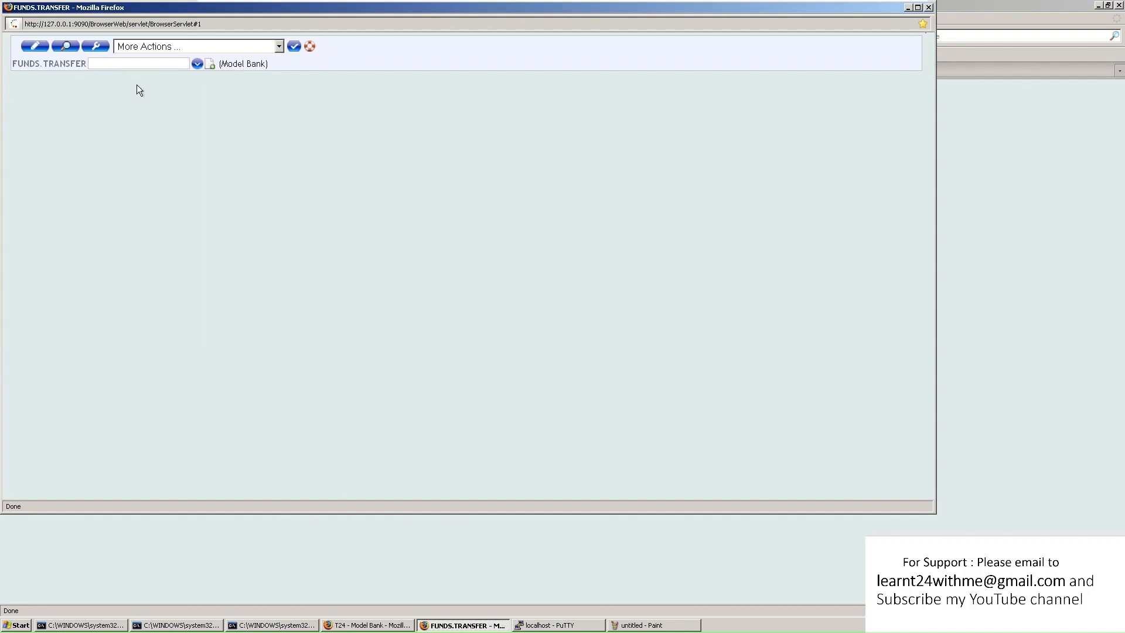
{"action": "type", "text": "FT0000000000"}
{"action": "key", "text": "Tab"}
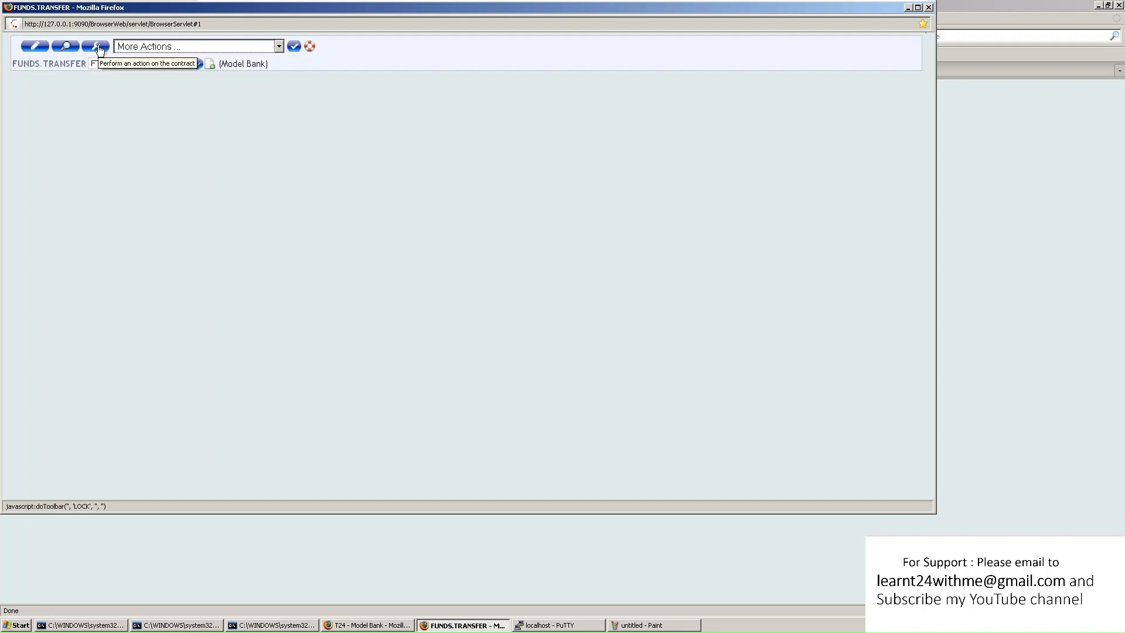
{"action": "left_click", "coordinate": [99, 46]}
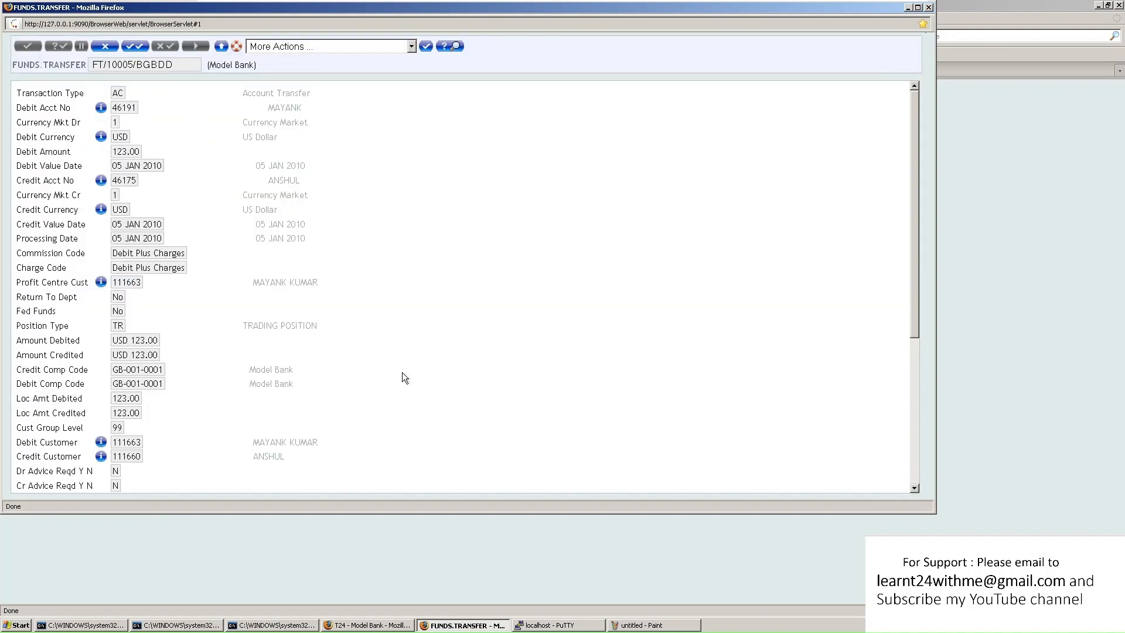
Check the Inputter field and authorise the reversal, reaching Txn Complete, then re-enter FT10005BGBDD
{"action": "scroll", "coordinate": [411, 376], "scroll_direction": "down", "scroll_amount": 7}
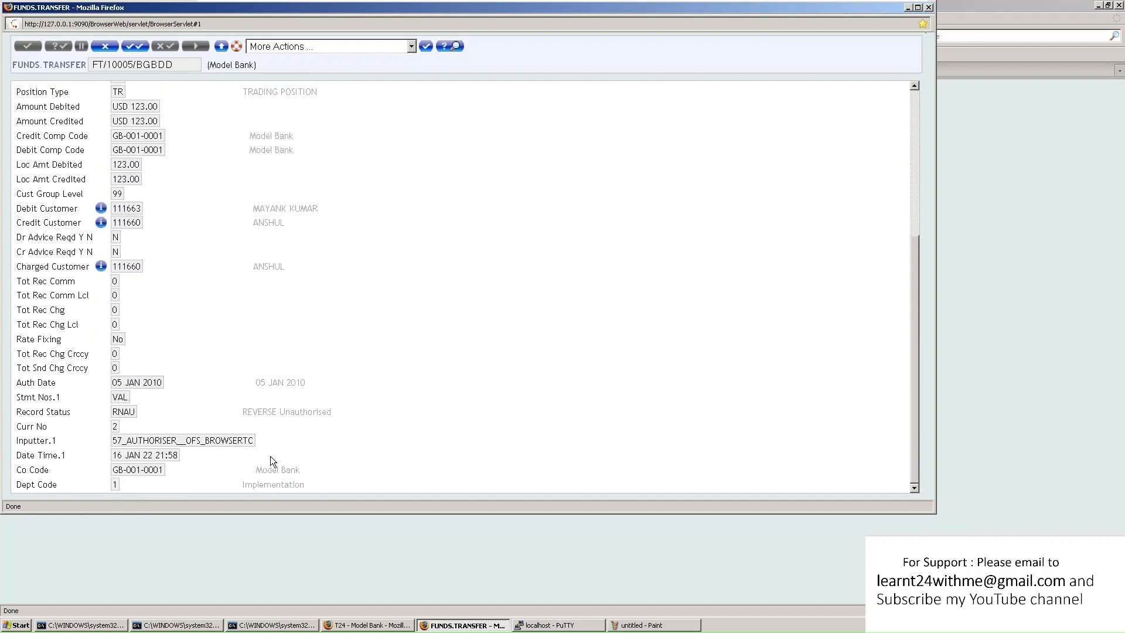
{"action": "left_click_drag", "start_coordinate": [113, 441], "coordinate": [248, 441]}
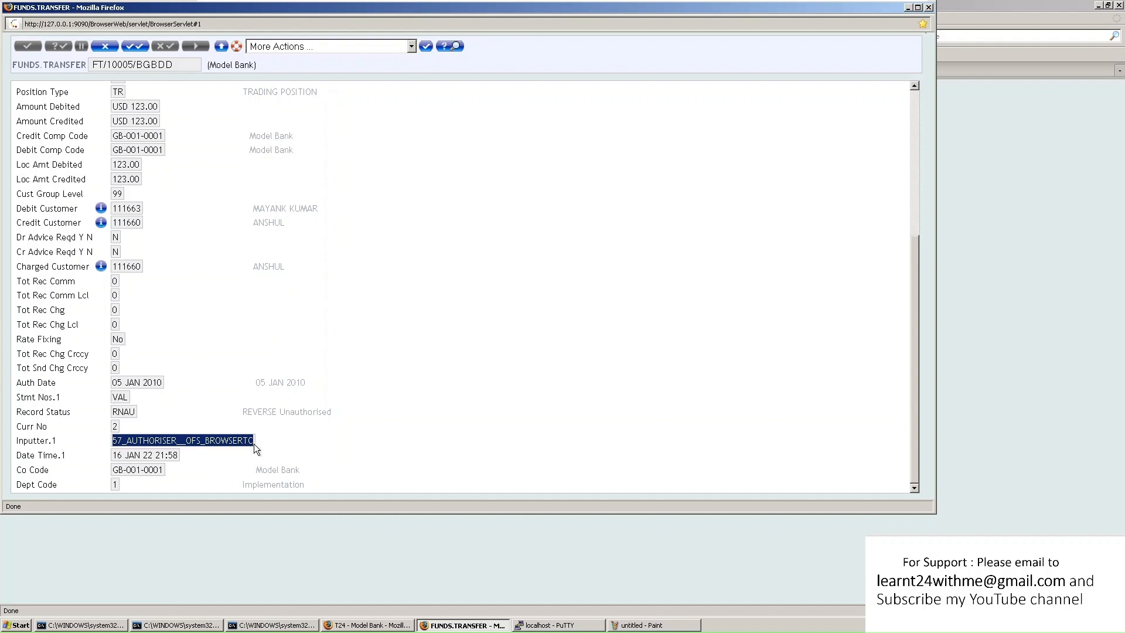
{"action": "scroll", "coordinate": [264, 429], "scroll_direction": "up", "scroll_amount": 7}
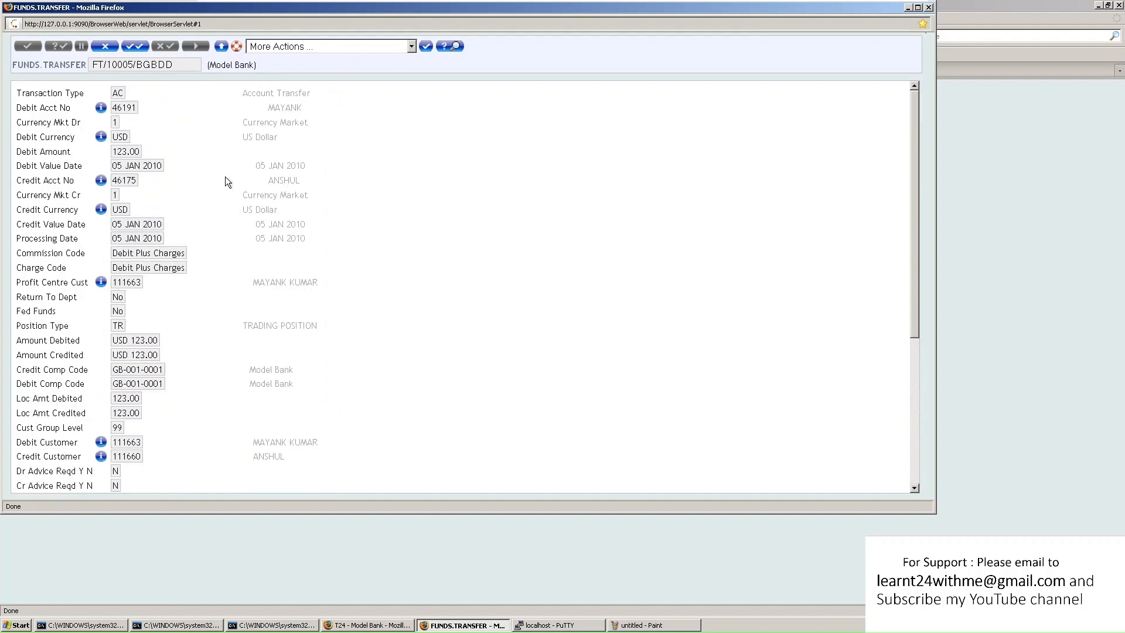
{"action": "left_click", "coordinate": [135, 45]}
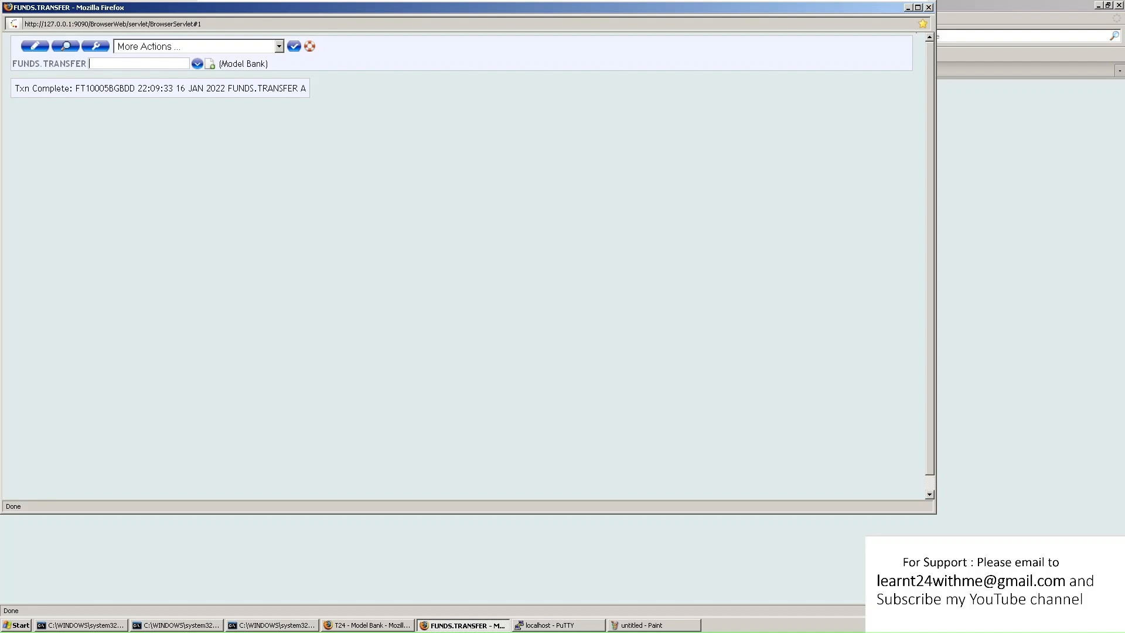
{"action": "type", "text": "FT10005BGBDD"}
View FT10005BGBDD, confirm its Record Status REVE (Reversed), then close the window
{"action": "left_click", "coordinate": [66, 46]}
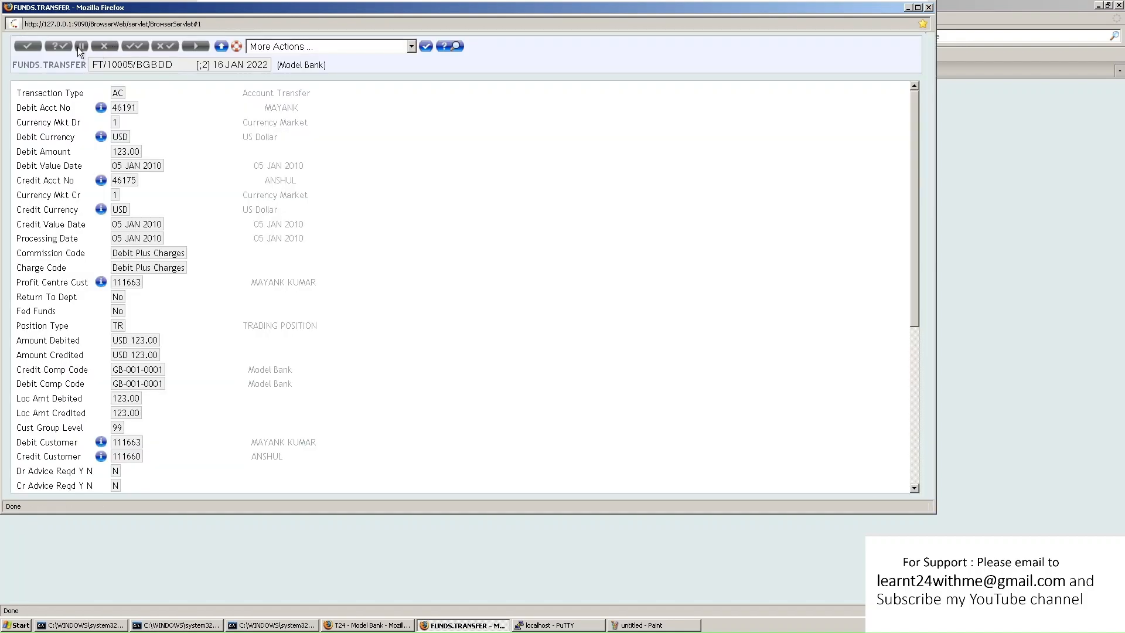
{"action": "scroll", "coordinate": [193, 180], "scroll_direction": "down", "scroll_amount": 6}
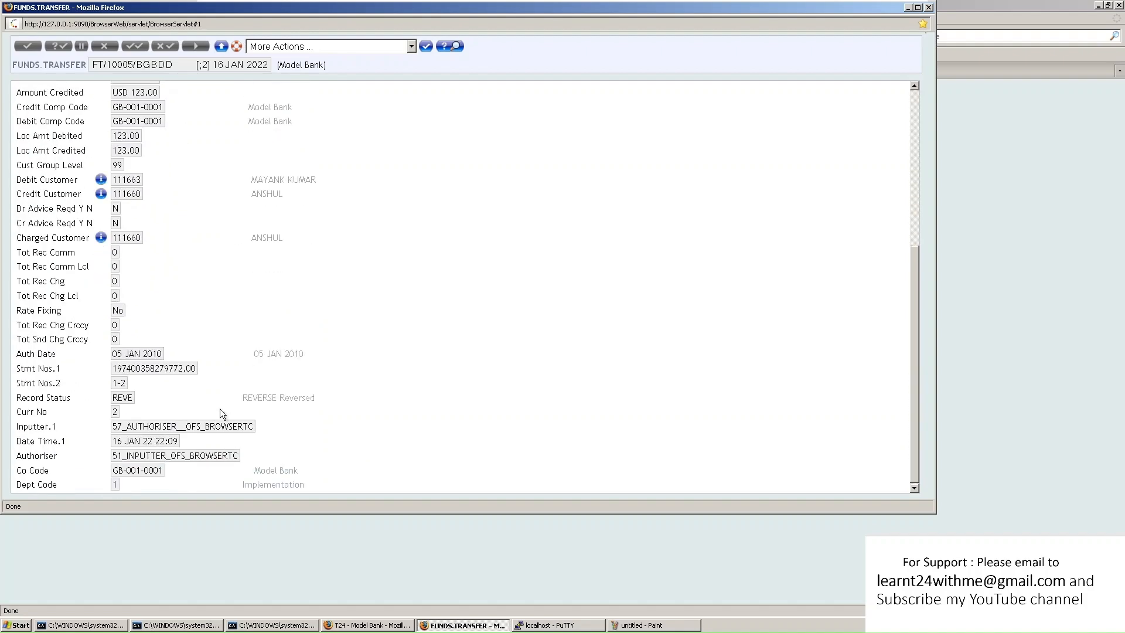
{"action": "left_click_drag", "start_coordinate": [111, 398], "coordinate": [321, 398]}
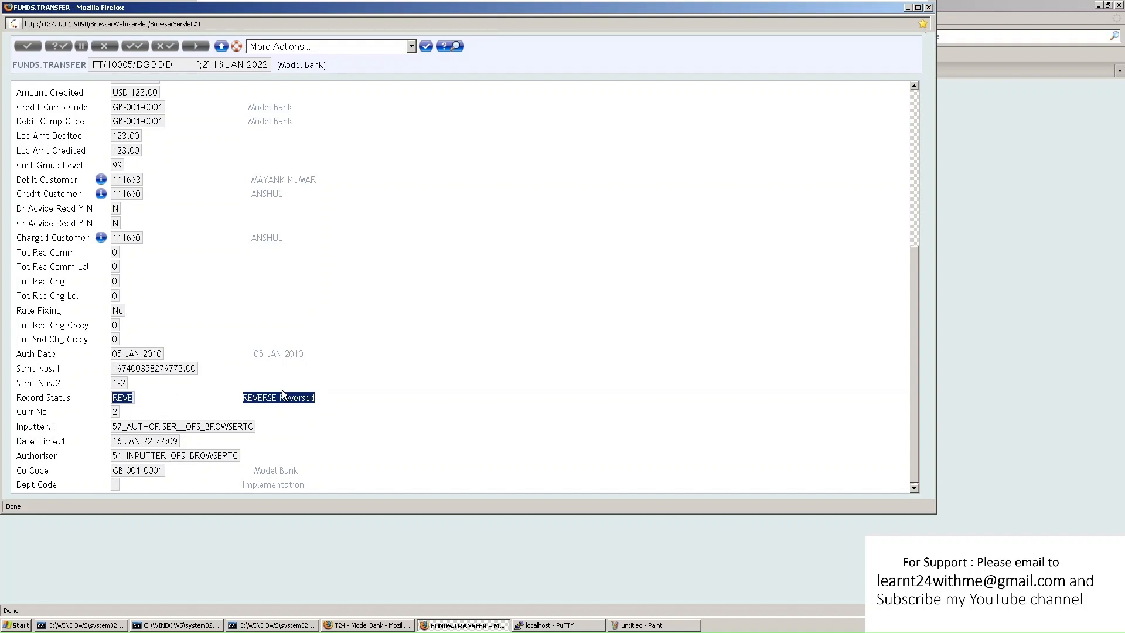
{"action": "left_click_drag", "start_coordinate": [111, 400], "coordinate": [144, 397]}
{"action": "left_click_drag", "start_coordinate": [246, 399], "coordinate": [333, 406]}
{"action": "scroll", "coordinate": [298, 381], "scroll_direction": "up", "scroll_amount": 8}
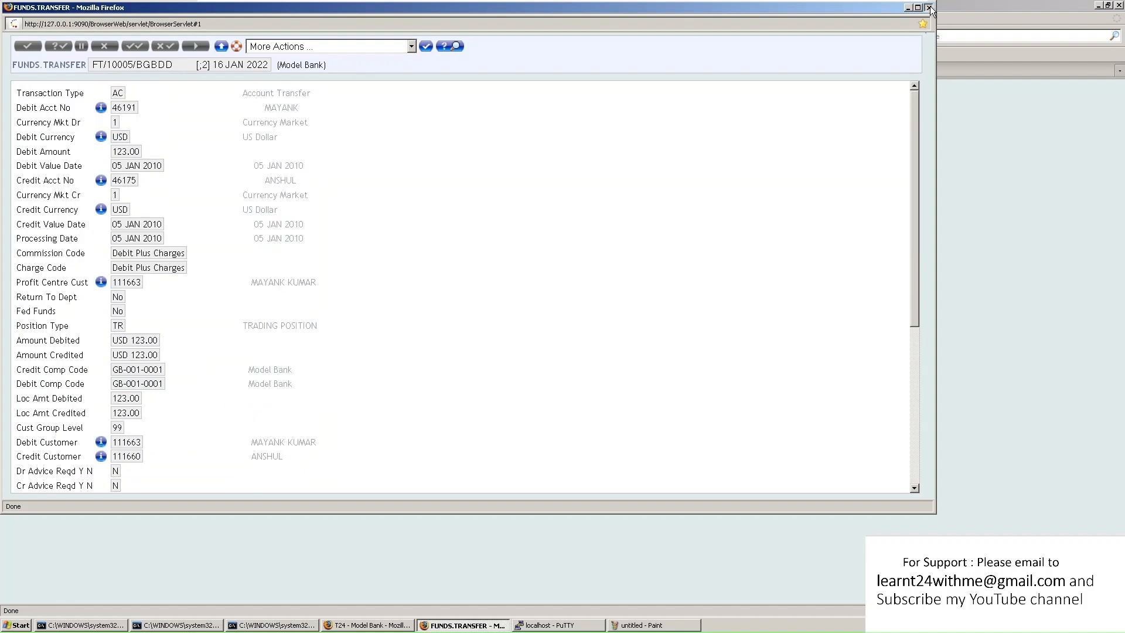
{"action": "left_click", "coordinate": [930, 8]}
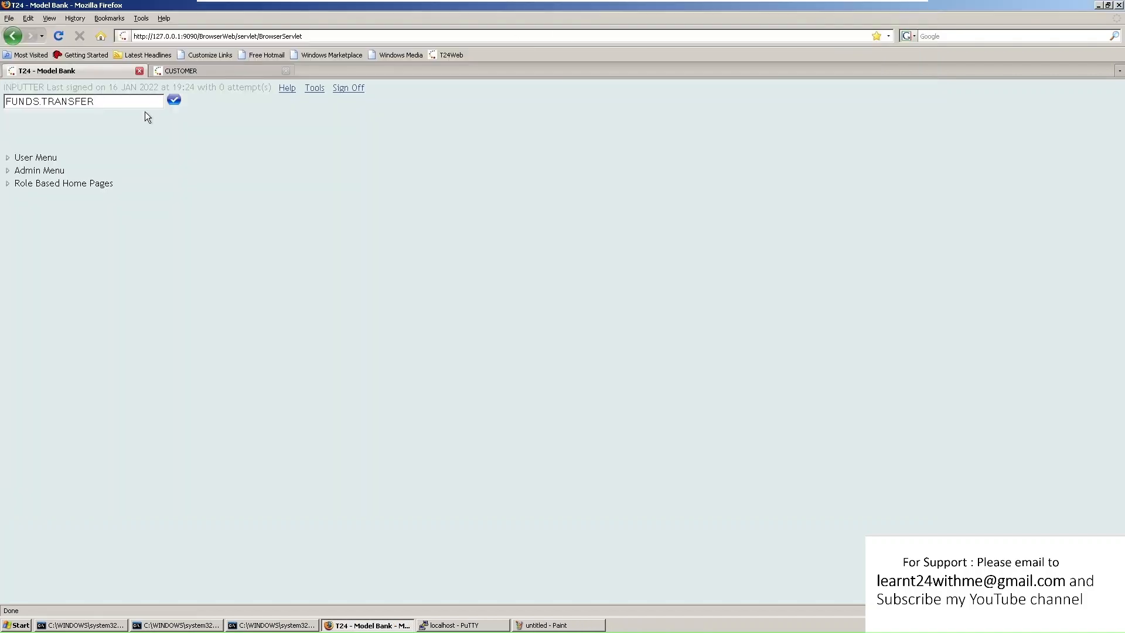
List the funds transfer history file and view record FT10005BGBDD;2 with its inputter and authoriser
{"action": "left_click", "coordinate": [174, 100]}
{"action": "left_click", "coordinate": [279, 47]}
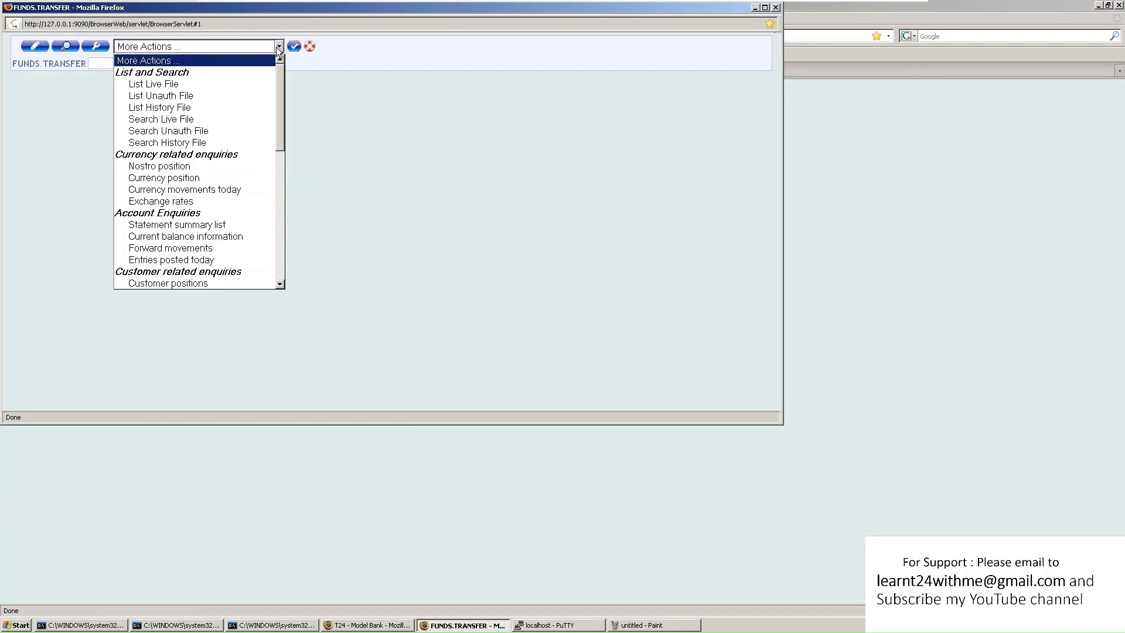
{"action": "left_click", "coordinate": [217, 108]}
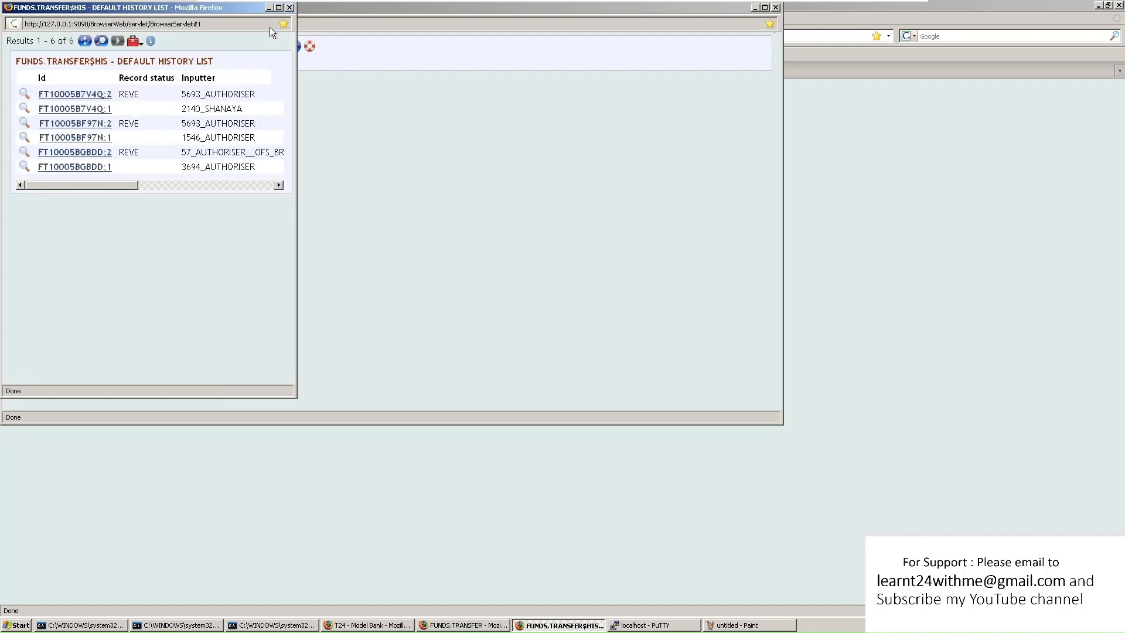
{"action": "left_click", "coordinate": [279, 7]}
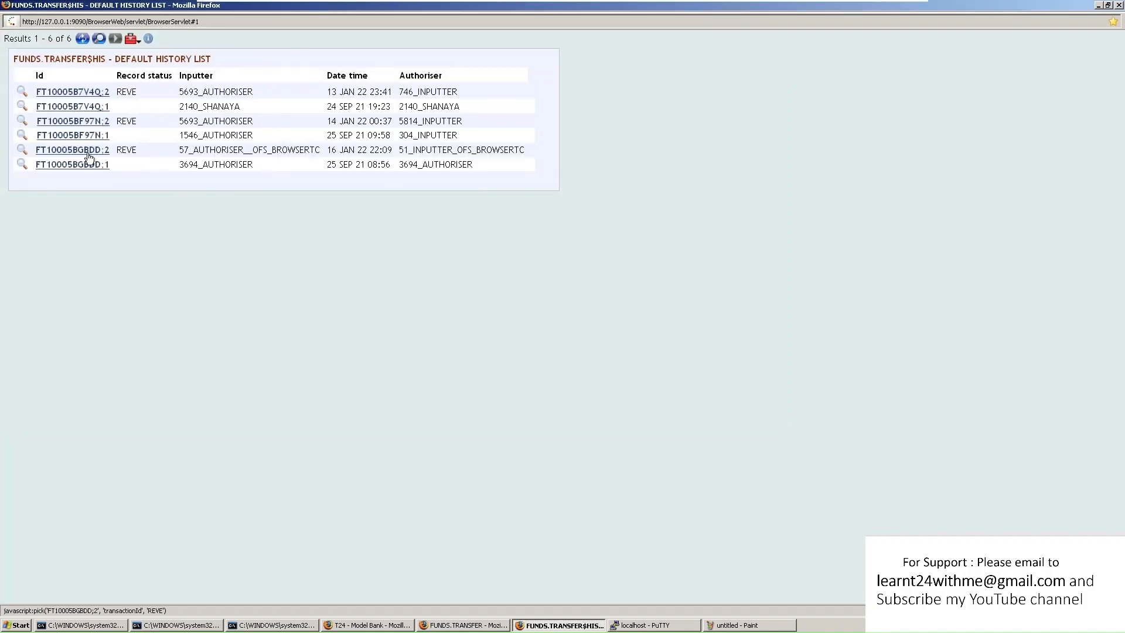
{"action": "left_click_drag", "start_coordinate": [527, 153], "coordinate": [74, 157]}
{"action": "left_click", "coordinate": [57, 153]}
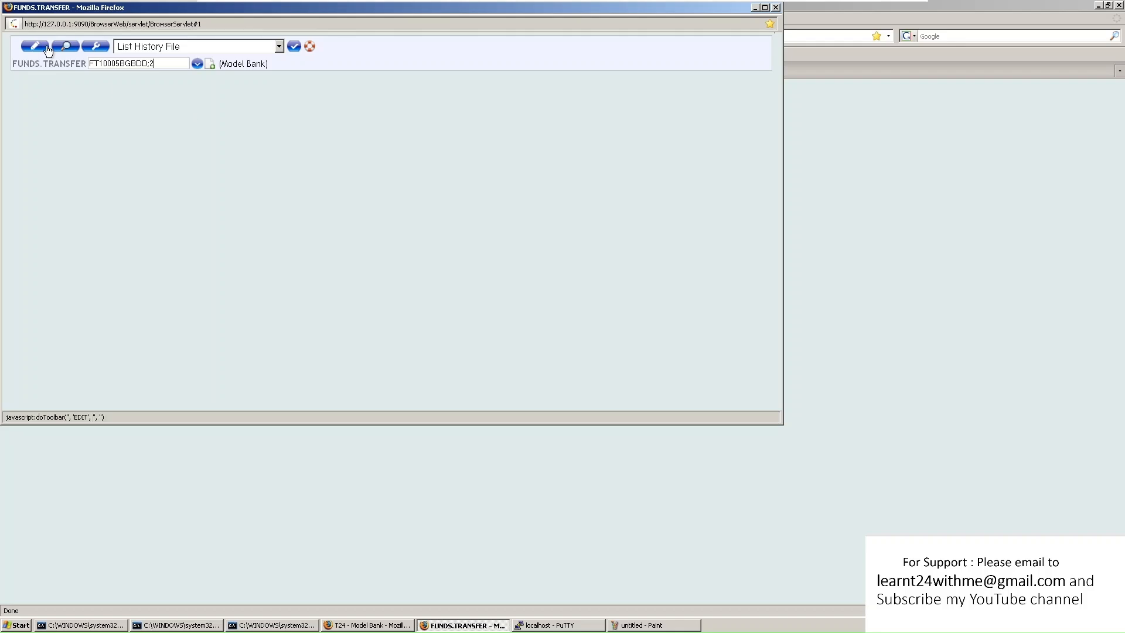
{"action": "left_click", "coordinate": [65, 46]}
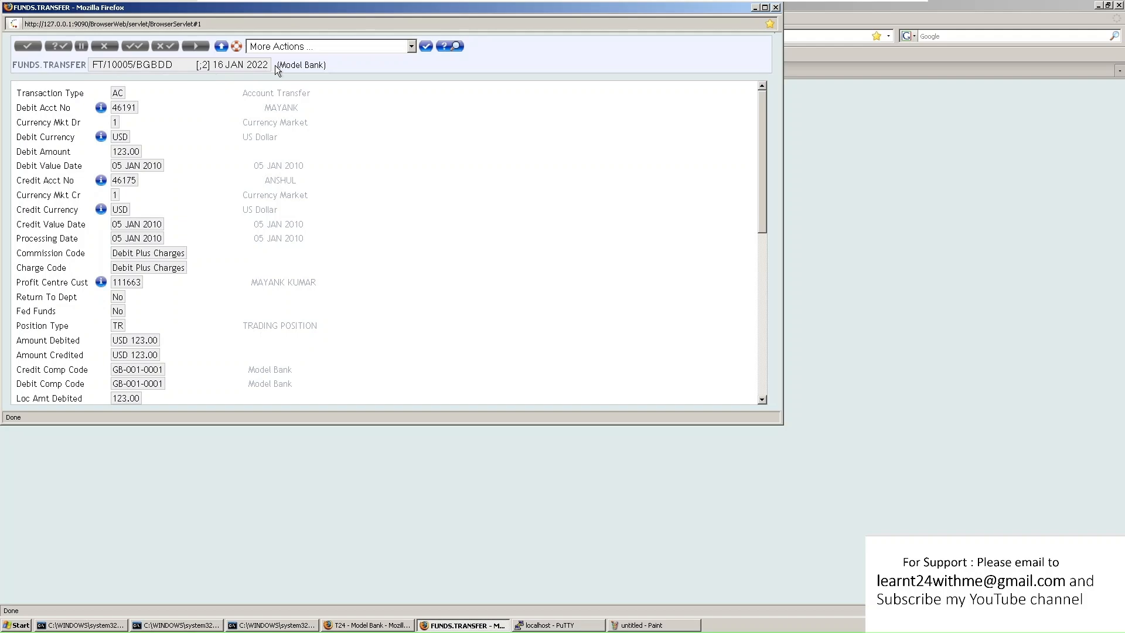
Check the Authoriser of FT10005BGBDD;2, leave the record, and start a fresh FUNDS.TRANSFER window
{"action": "scroll", "coordinate": [235, 170], "scroll_direction": "down", "scroll_amount": 8}
{"action": "scroll", "coordinate": [254, 187], "scroll_direction": "down", "scroll_amount": 3}
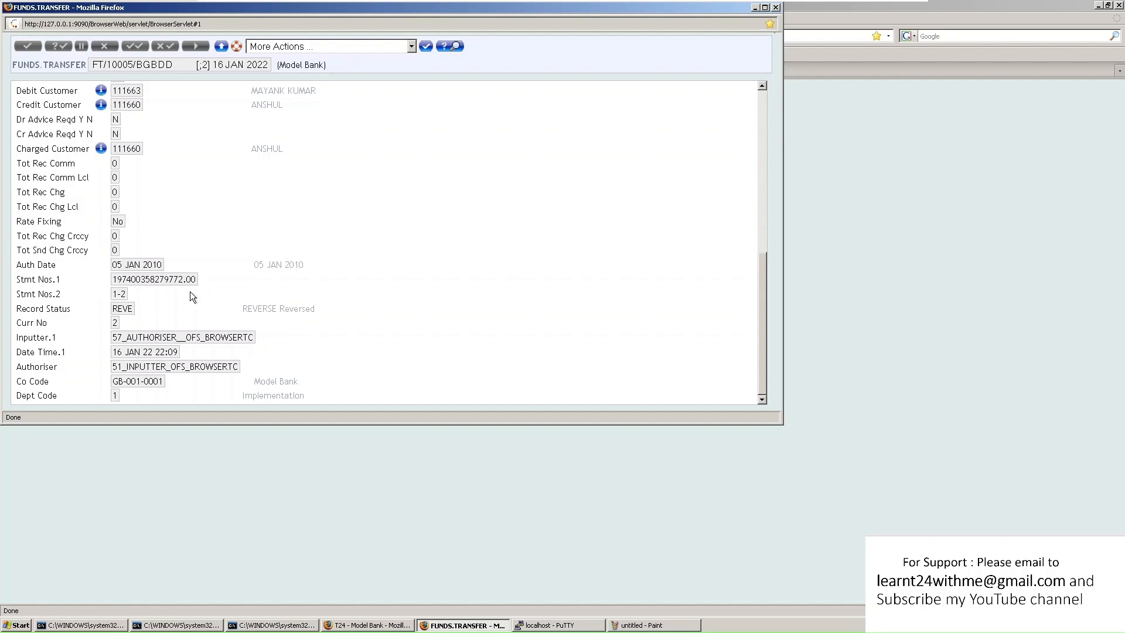
{"action": "left_click_drag", "start_coordinate": [139, 366], "coordinate": [257, 368]}
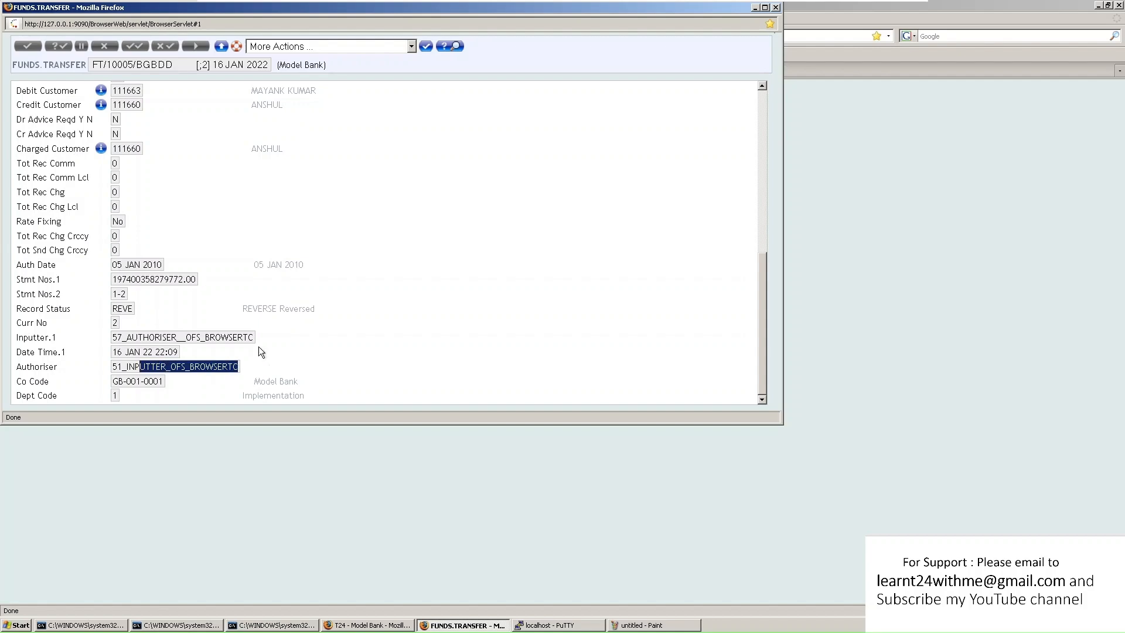
{"action": "left_click", "coordinate": [254, 300]}
{"action": "scroll", "coordinate": [238, 293], "scroll_direction": "up", "scroll_amount": 10}
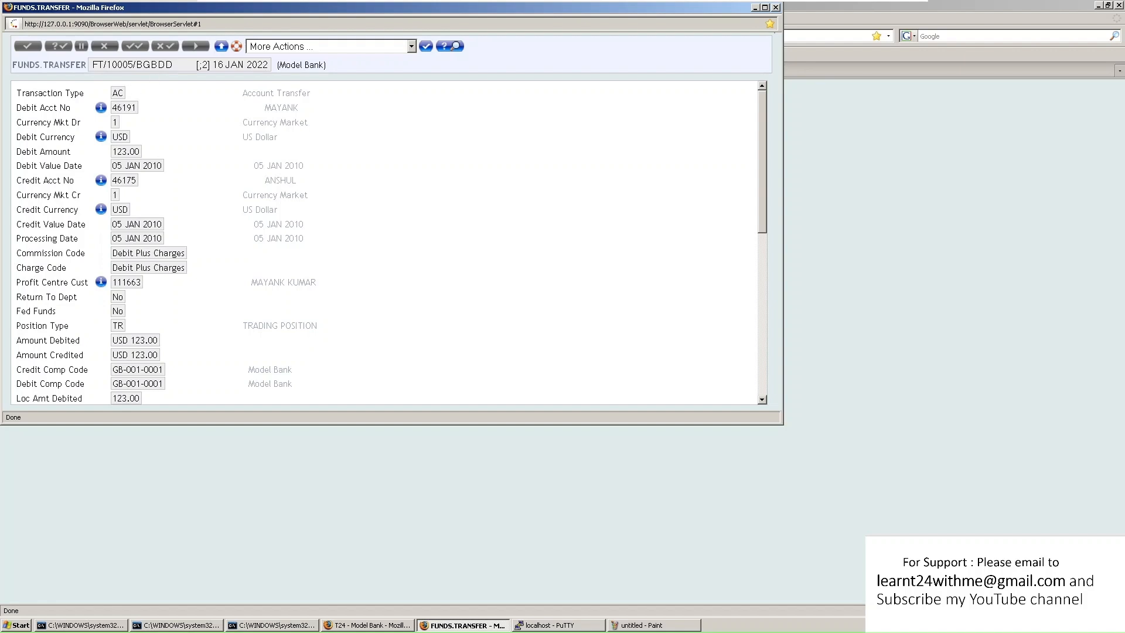
{"action": "left_click", "coordinate": [220, 47]}
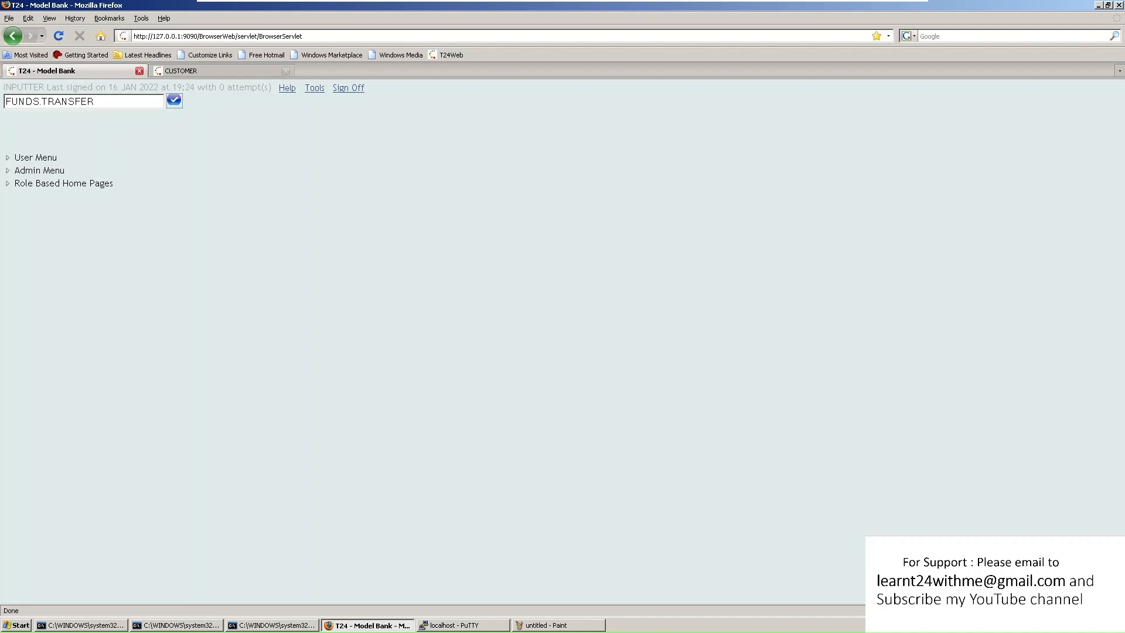
{"action": "left_click", "coordinate": [168, 103]}
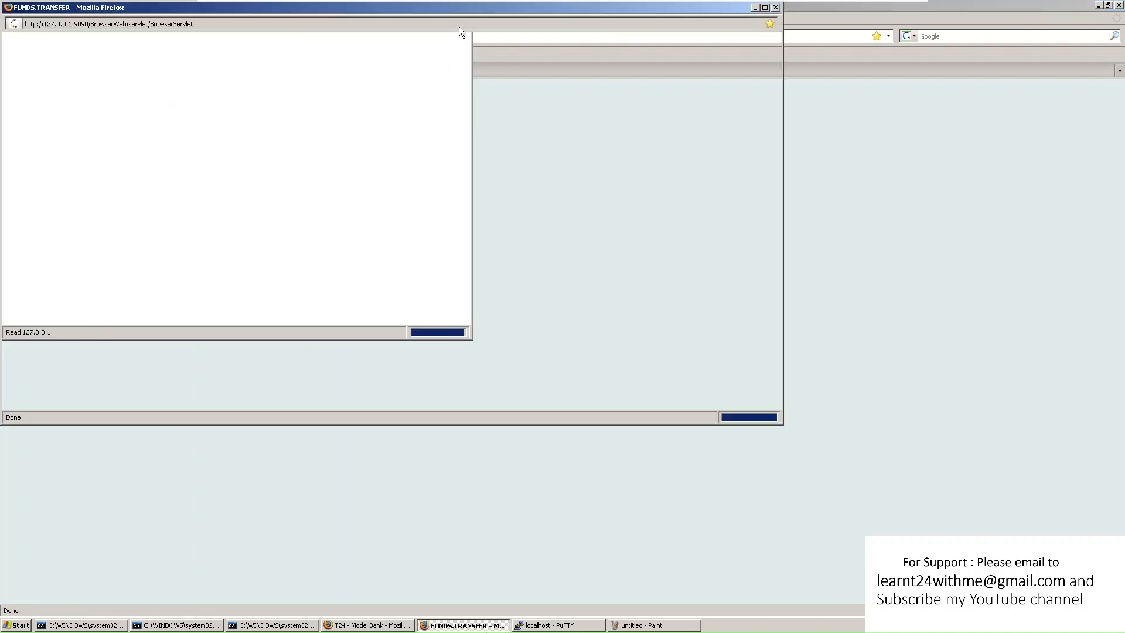
Open FT10005CTQRP from the maximised list of 36 unauthorised INAU transfers
{"action": "left_click", "coordinate": [279, 47]}
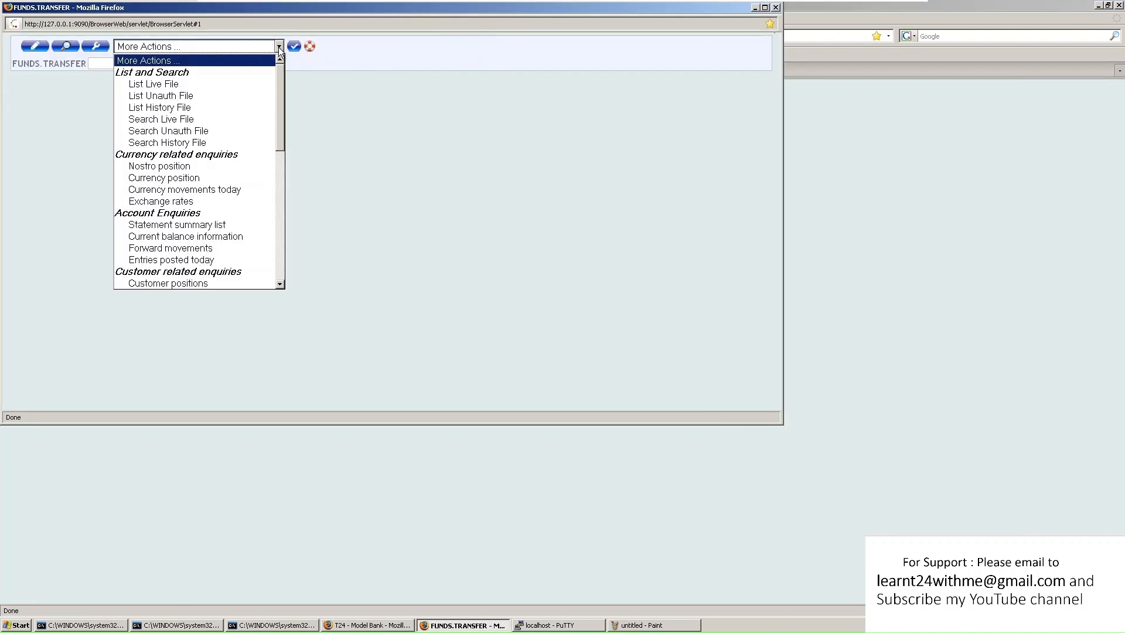
{"action": "left_click", "coordinate": [227, 91]}
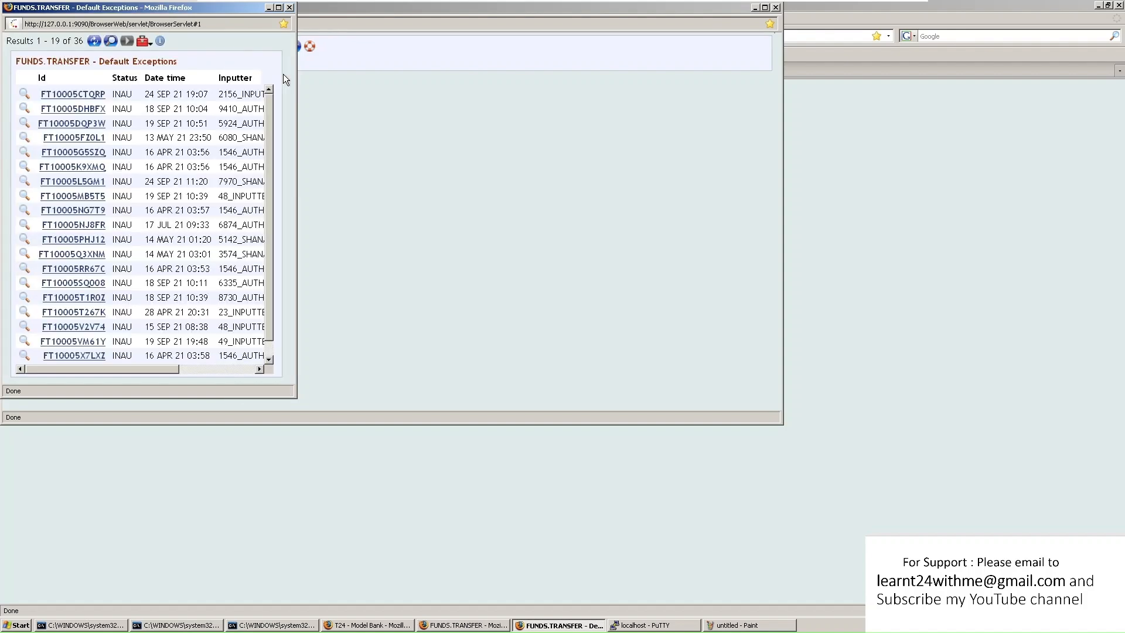
{"action": "left_click", "coordinate": [279, 8]}
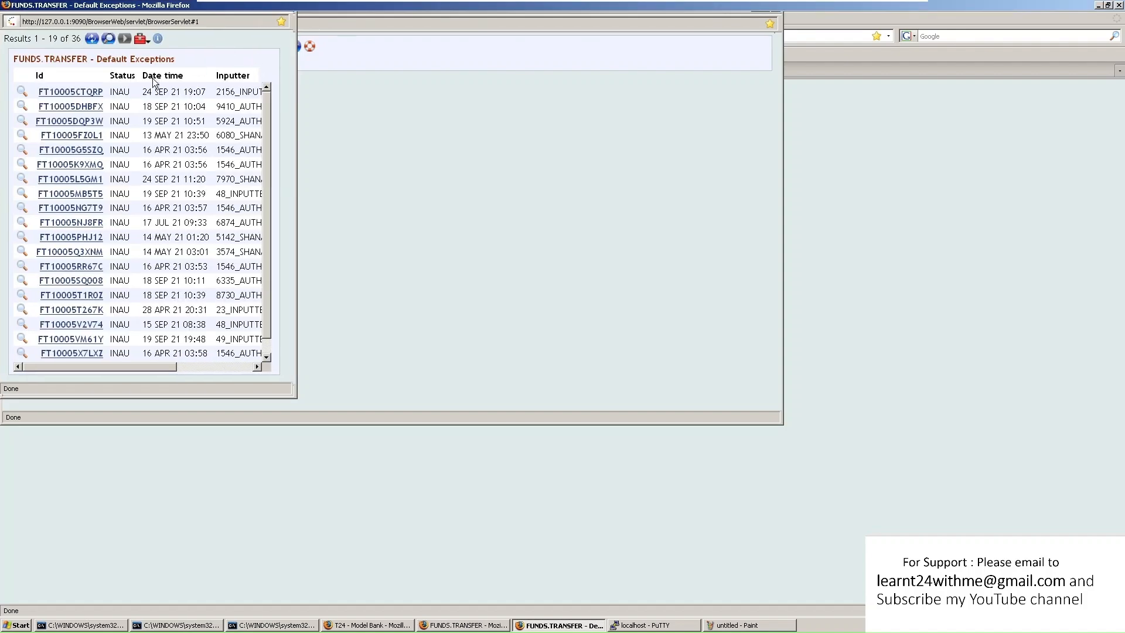
{"action": "left_click", "coordinate": [84, 94]}
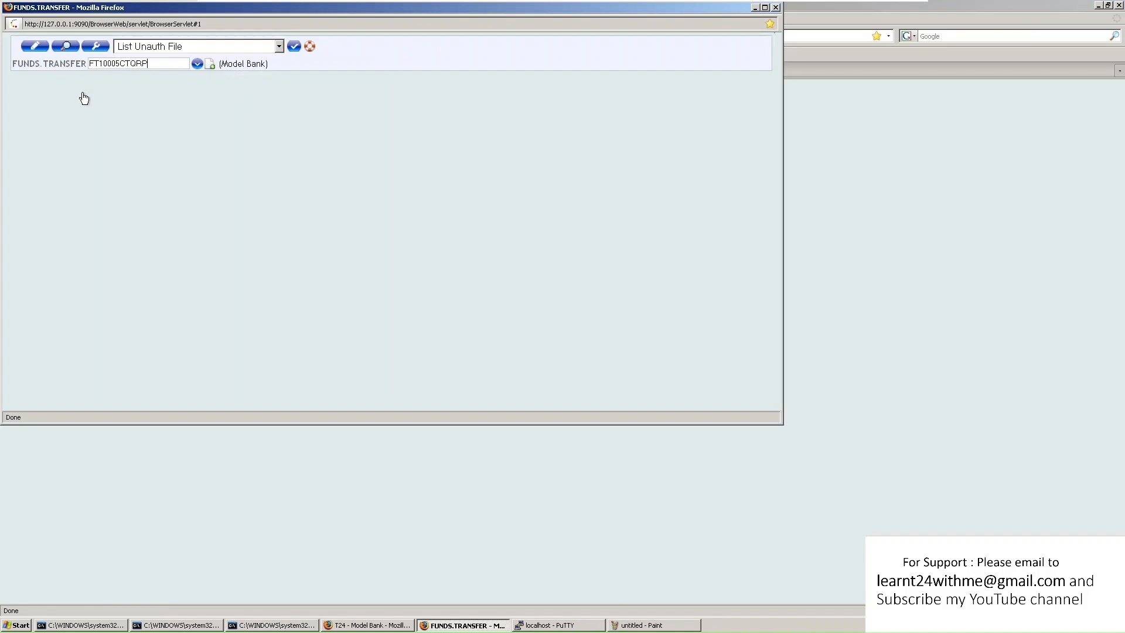
{"action": "left_click", "coordinate": [98, 47]}
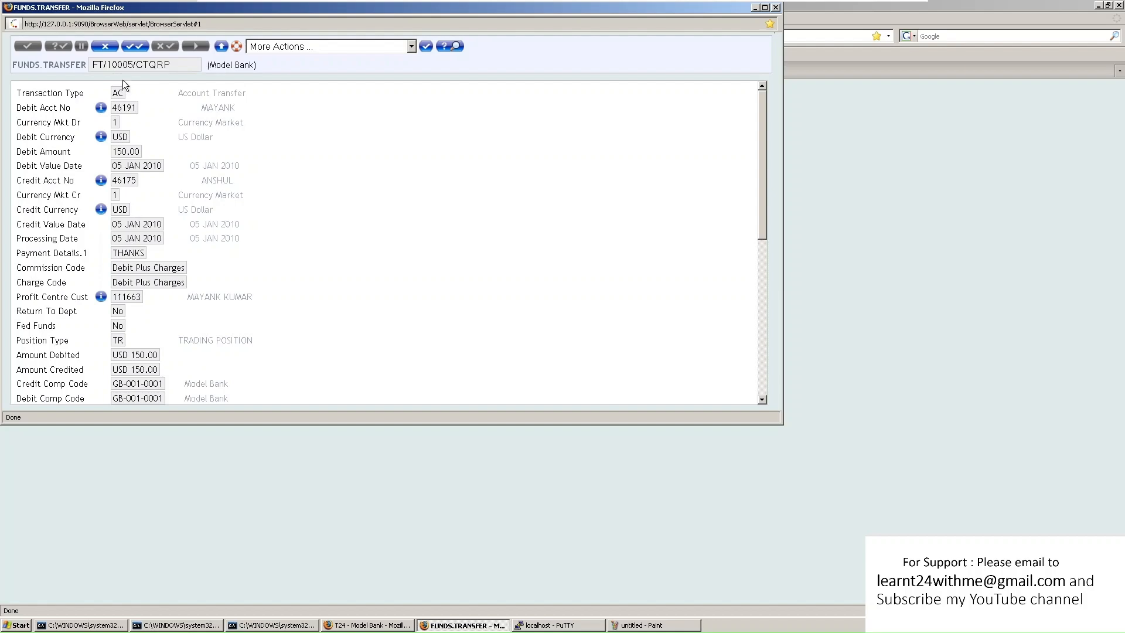
Check that FT10005CTQRP's Record Status is INAU, INPUT Unauthorised
{"action": "scroll", "coordinate": [272, 245], "scroll_direction": "down", "scroll_amount": 10}
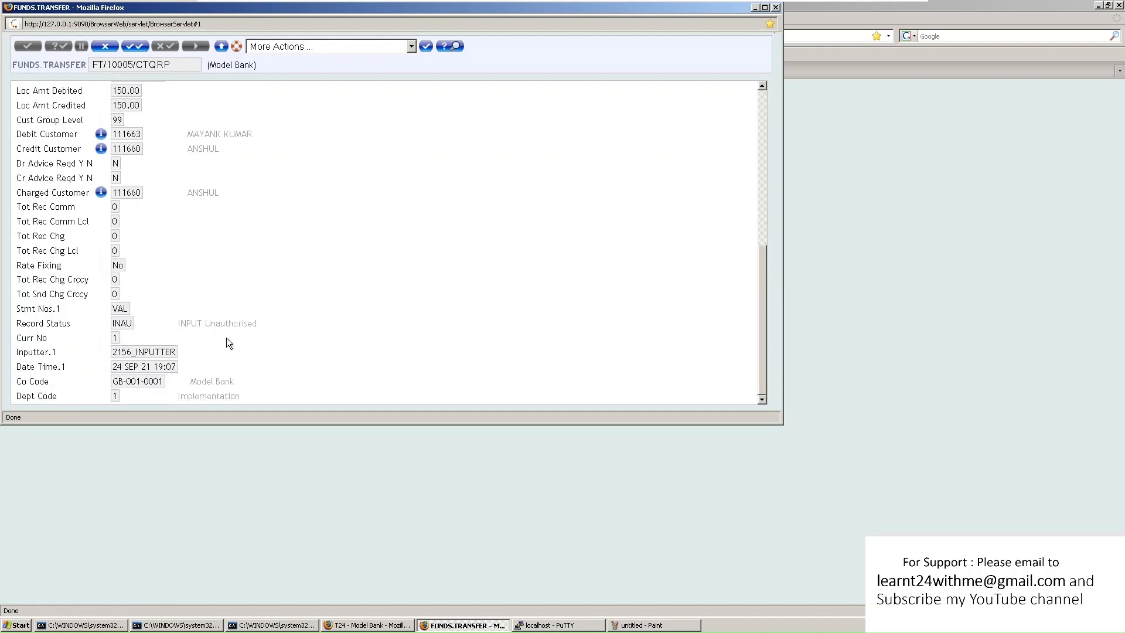
{"action": "left_click_drag", "start_coordinate": [181, 323], "coordinate": [280, 318]}
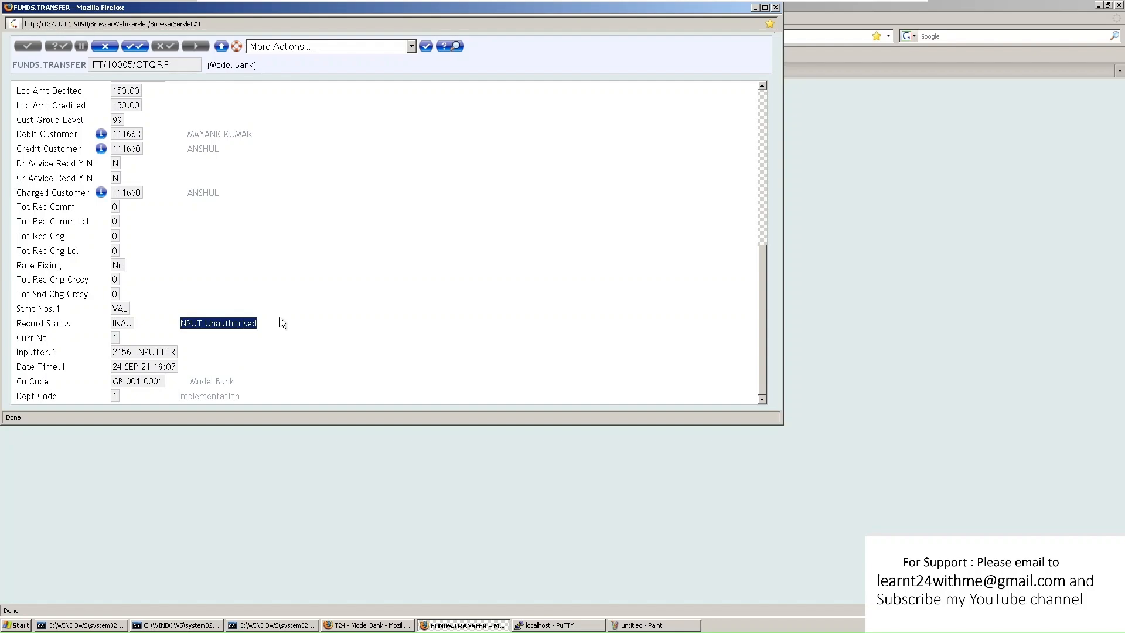
{"action": "left_click_drag", "start_coordinate": [115, 324], "coordinate": [258, 323]}
{"action": "scroll", "coordinate": [258, 323], "scroll_direction": "up", "scroll_amount": 5}
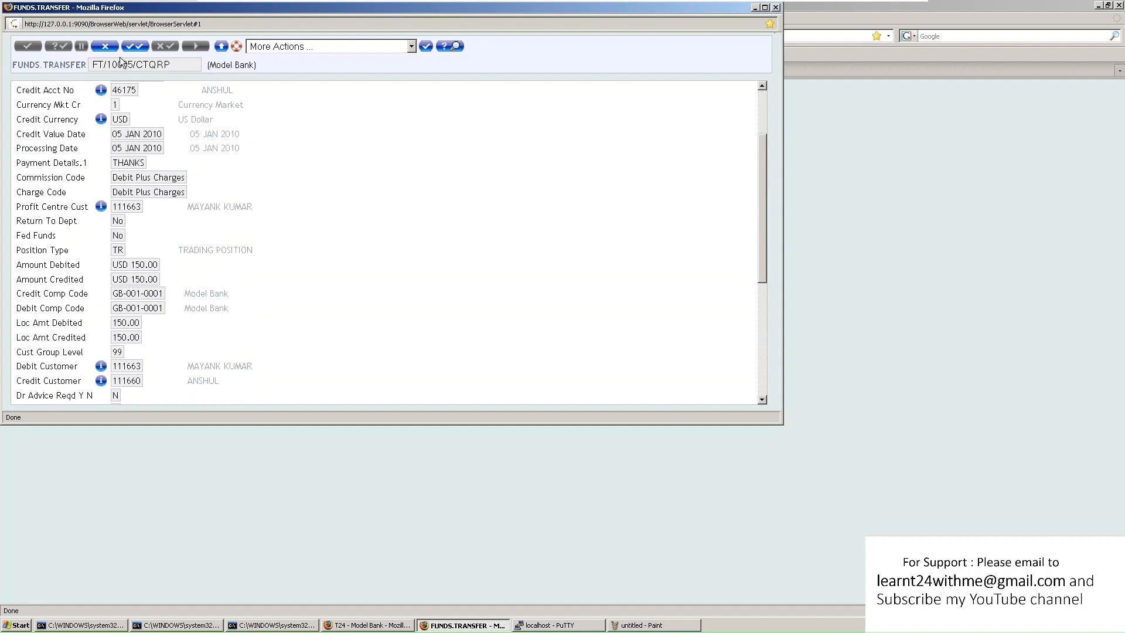
Commit the transfer, then look up the copied reference FT10005CTQRP, which returns RECORD MISSING
{"action": "left_click", "coordinate": [105, 47]}
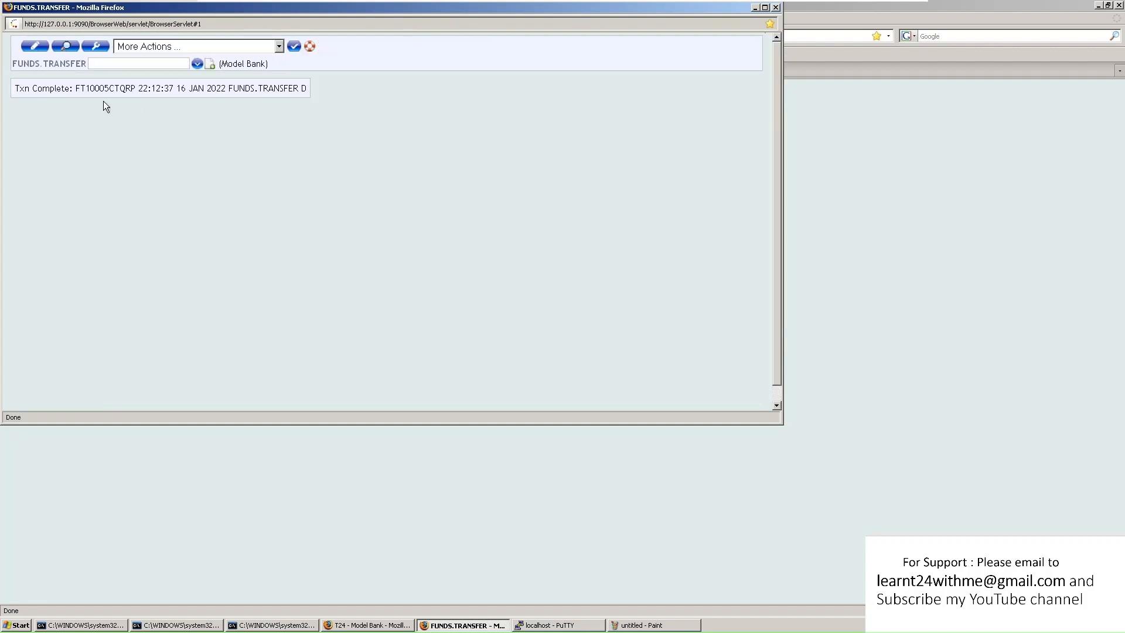
{"action": "left_click_drag", "start_coordinate": [79, 88], "coordinate": [139, 88]}
{"action": "key", "text": "ctrl+c"}
{"action": "left_click", "coordinate": [148, 65]}
{"action": "key", "text": "ctrl+v"}
{"action": "left_click", "coordinate": [65, 46]}
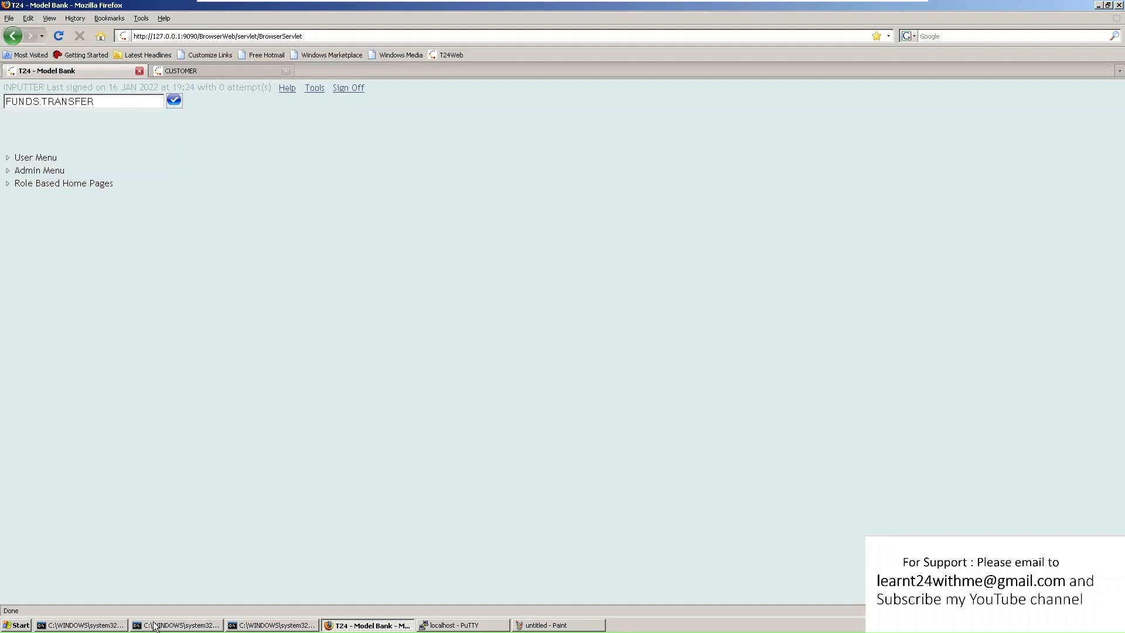
Load an existing user's record in the USER application and maximise the profile window
{"action": "left_click_drag", "start_coordinate": [98, 101], "coordinate": [1, 103]}
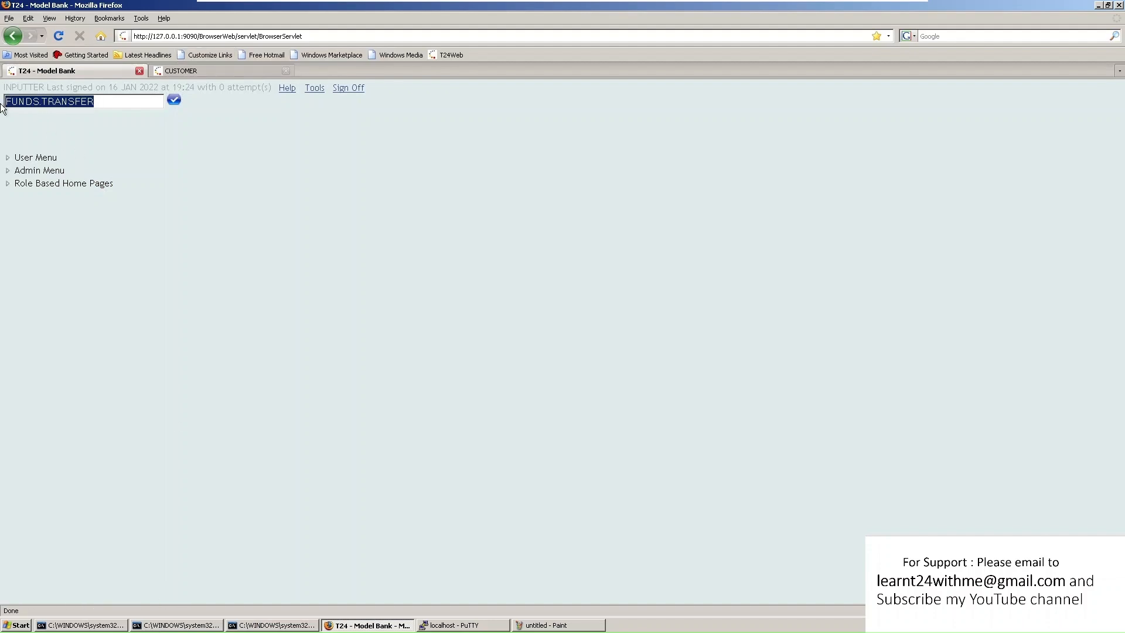
{"action": "type", "text": "USER"}
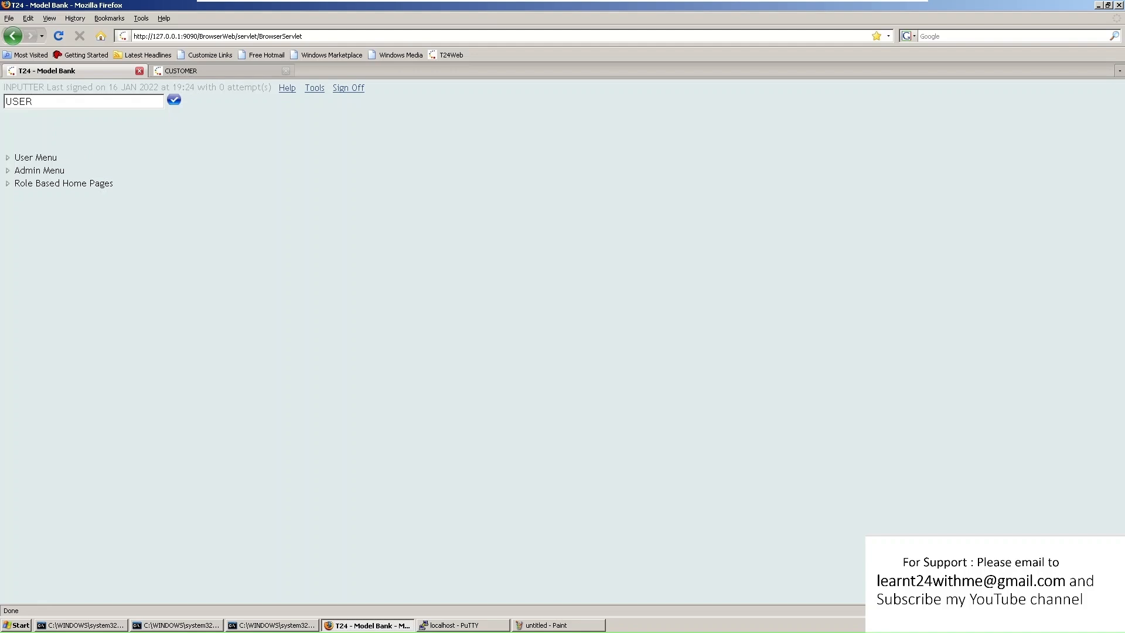
{"action": "key", "text": "Return"}
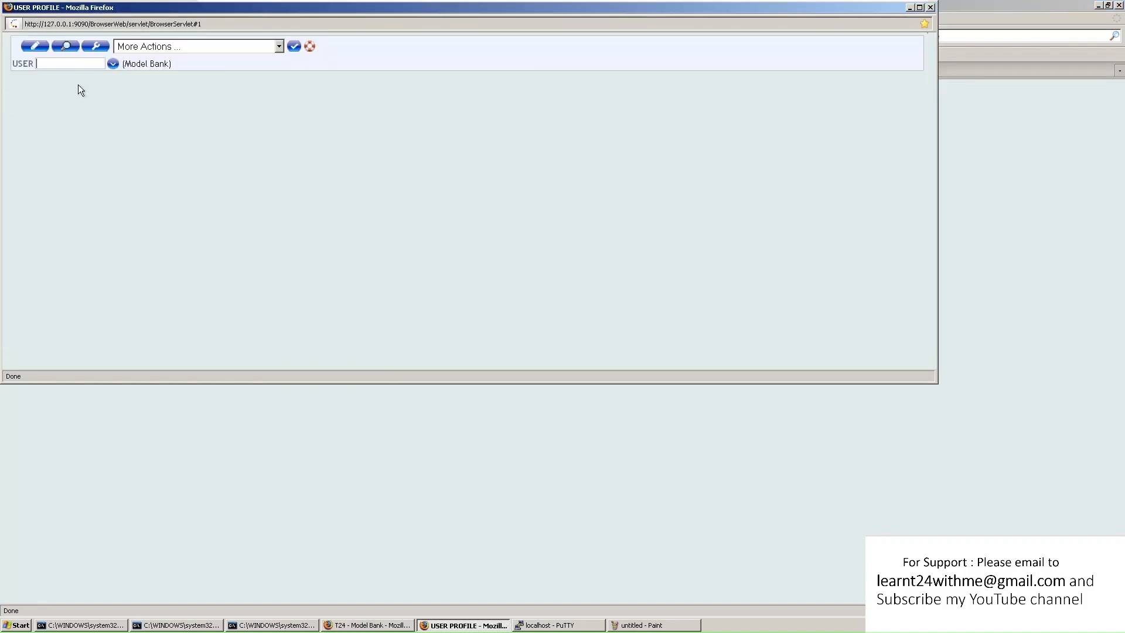
{"action": "left_click", "coordinate": [112, 63]}
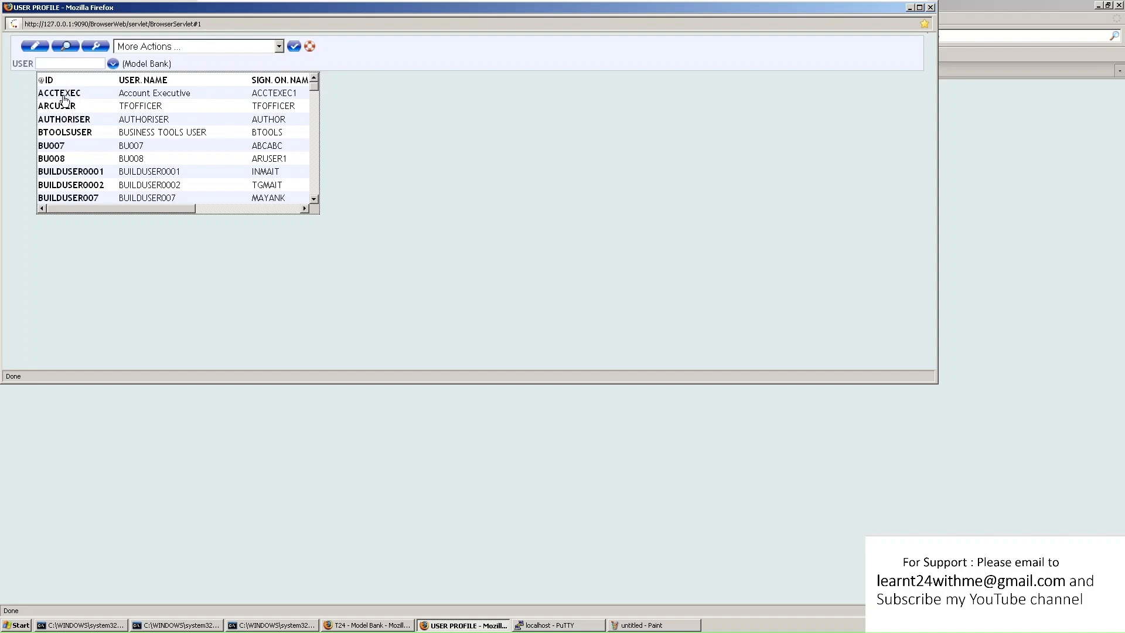
{"action": "left_click", "coordinate": [62, 94]}
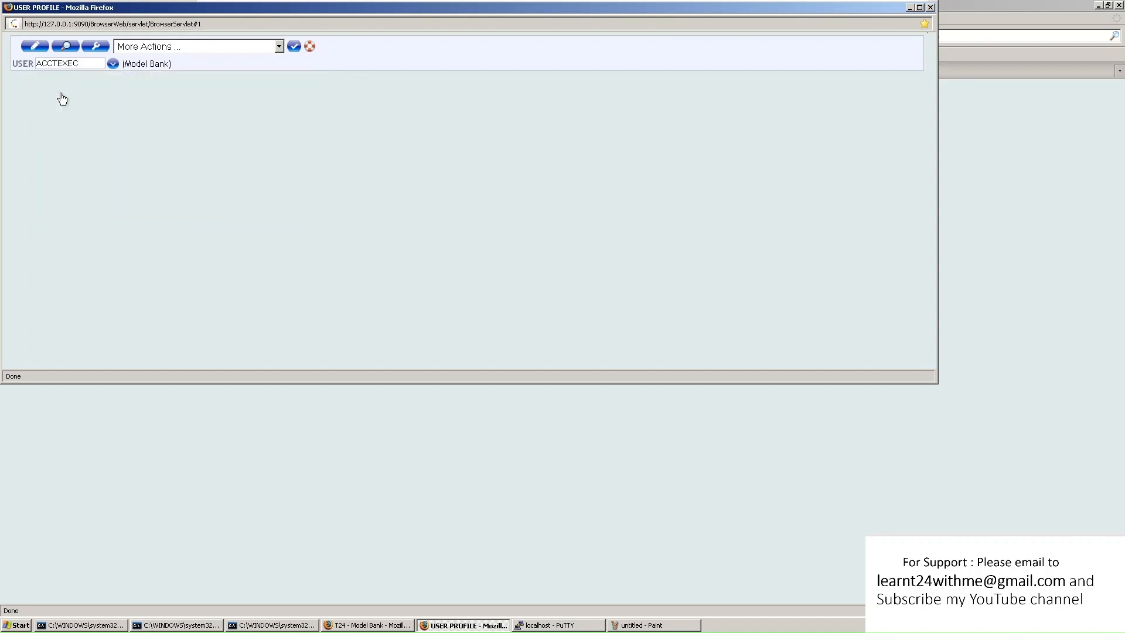
{"action": "left_click_drag", "start_coordinate": [79, 63], "coordinate": [36, 63]}
{"action": "type", "text": "MAYAN1"}
{"action": "key", "text": "Return"}
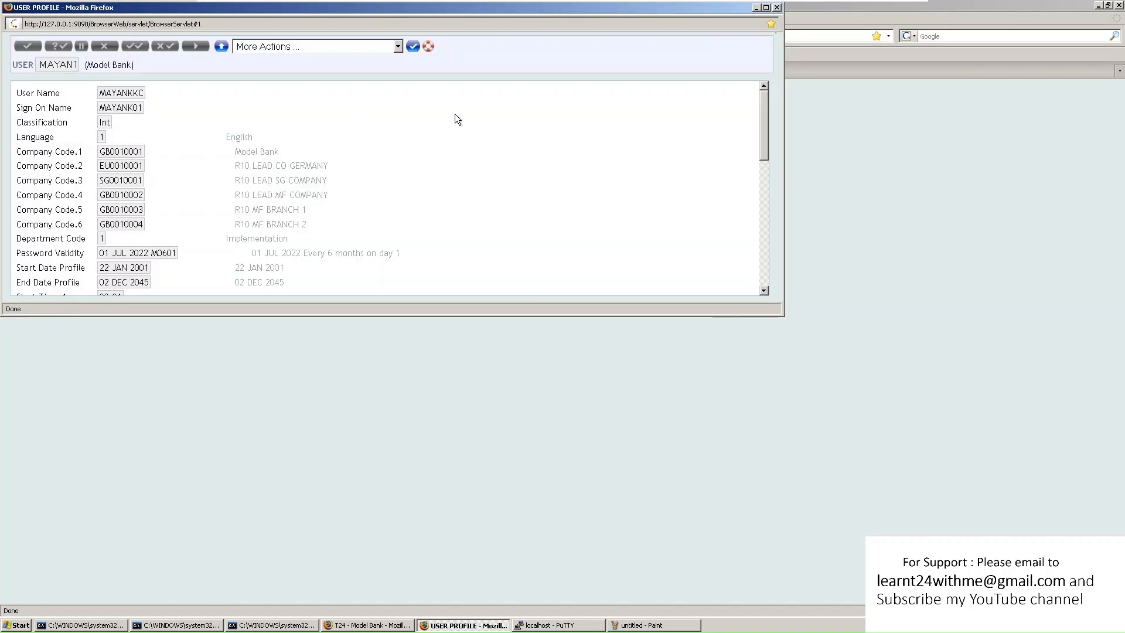
{"action": "left_click", "coordinate": [766, 8]}
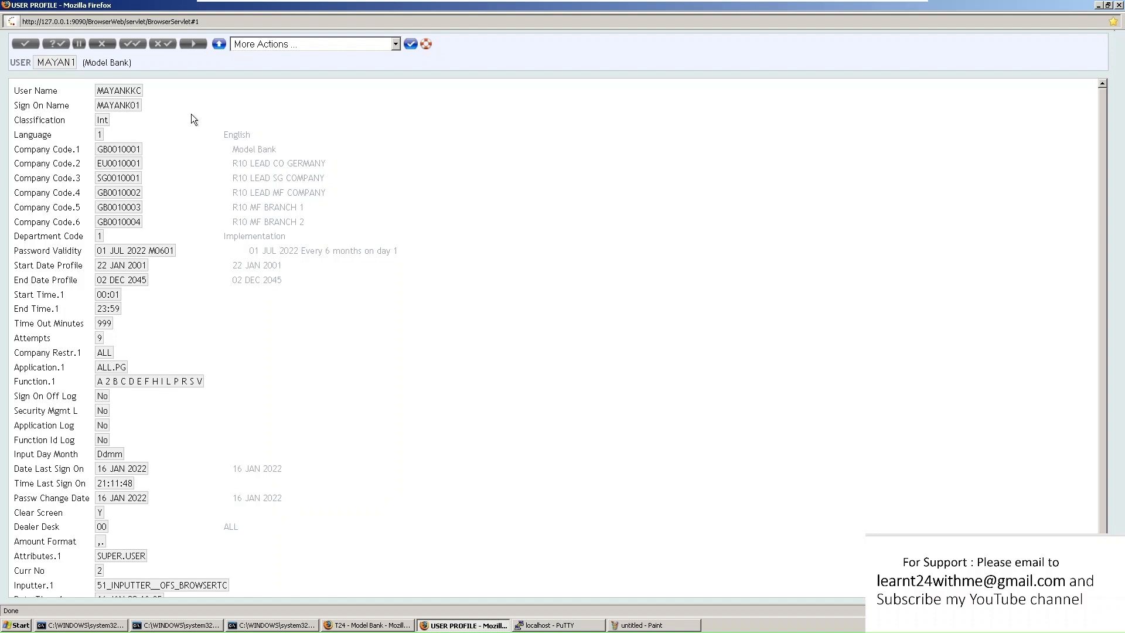
{"action": "left_click", "coordinate": [396, 44]}
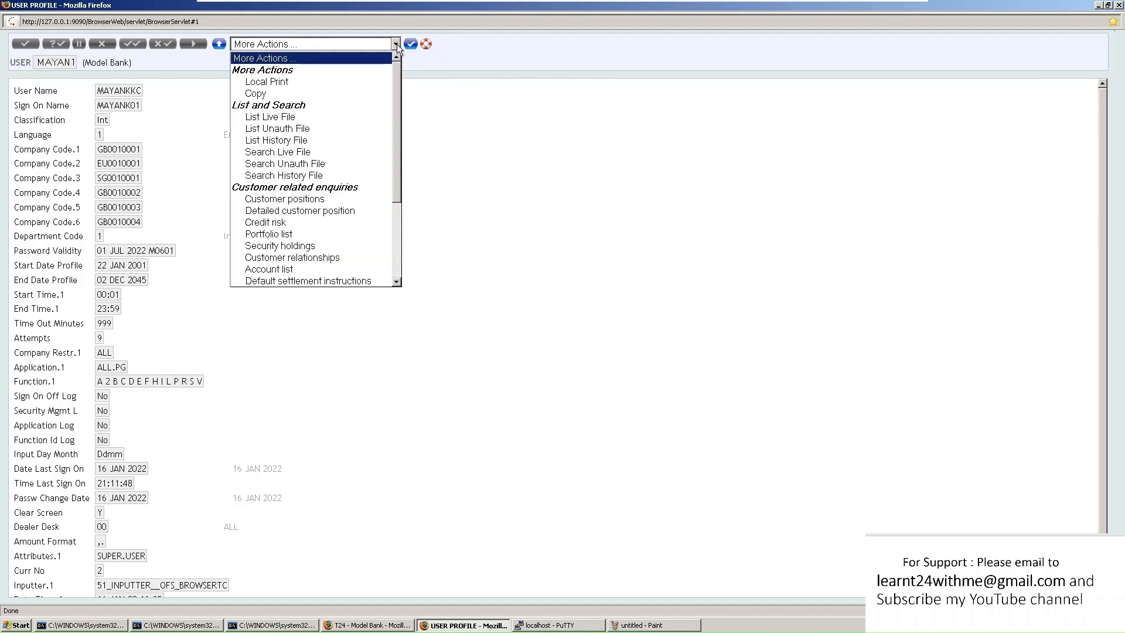
Copy the existing user profile to the T24 clipboard and close its window
{"action": "left_click", "coordinate": [317, 91]}
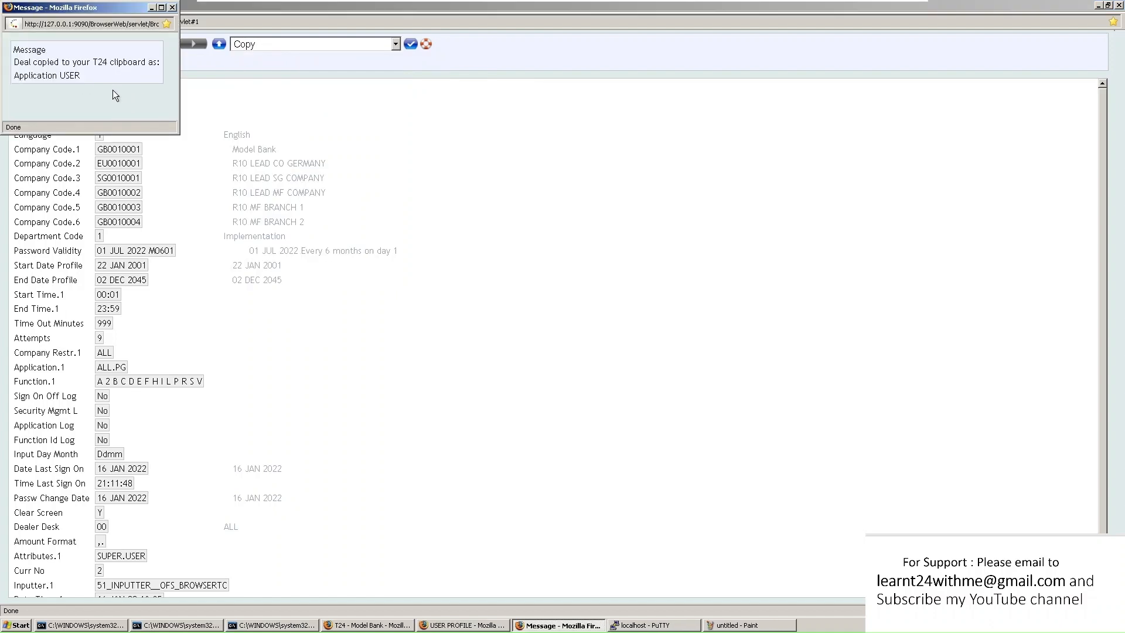
{"action": "left_click", "coordinate": [352, 126]}
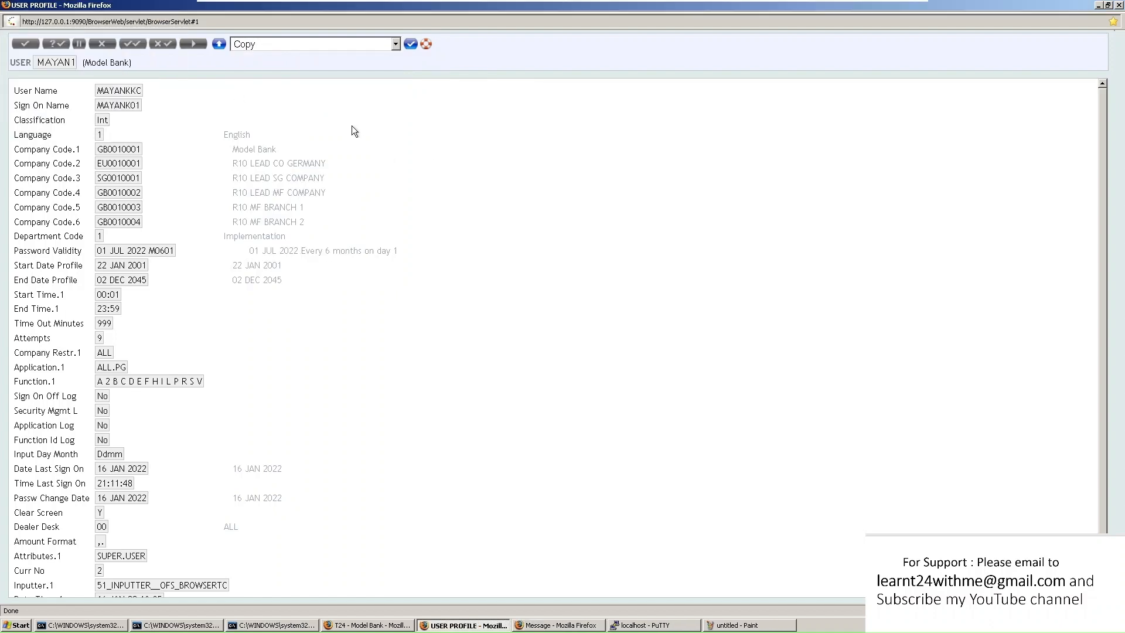
{"action": "left_click", "coordinate": [1120, 5]}
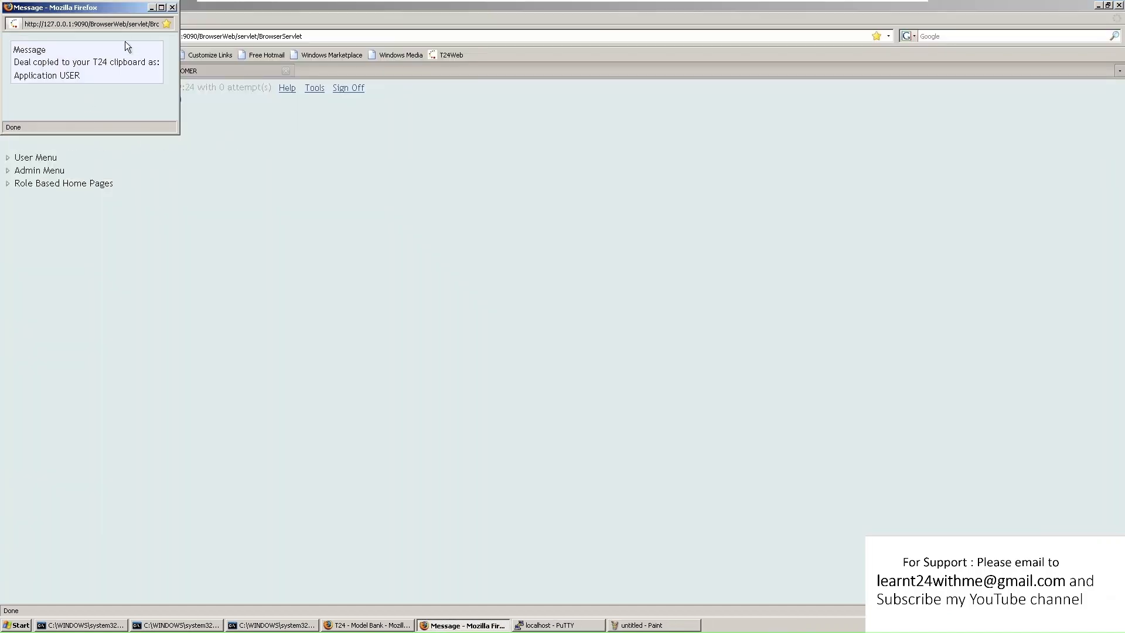
{"action": "left_click", "coordinate": [244, 12]}
Start a new USER record with ID ABCD1
{"action": "left_click", "coordinate": [175, 100]}
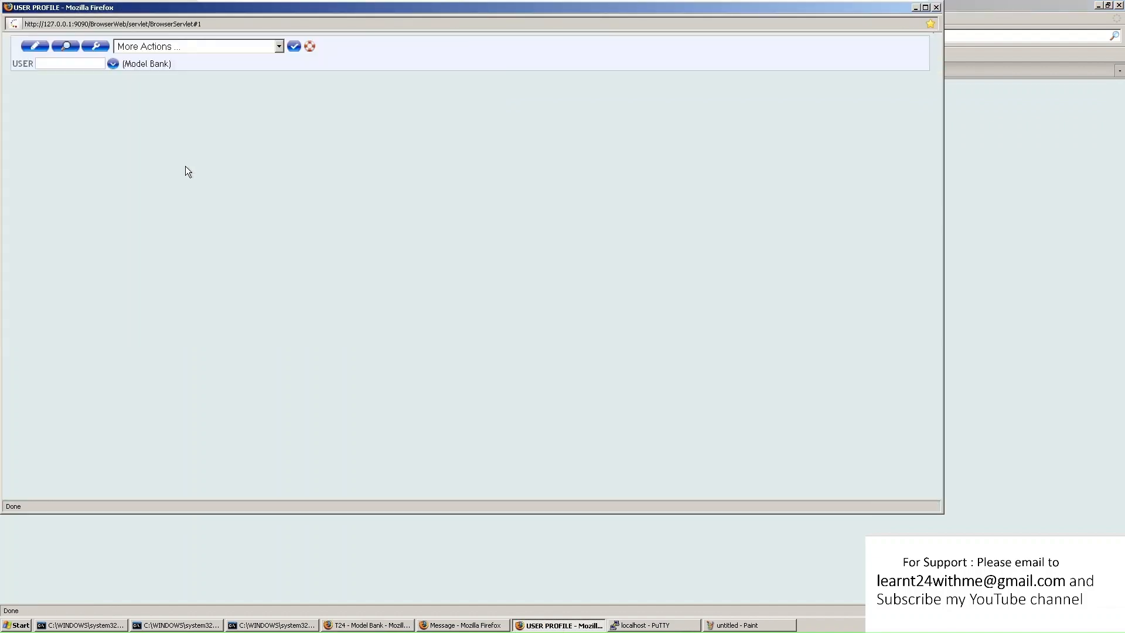
{"action": "left_click", "coordinate": [37, 49]}
{"action": "left_click", "coordinate": [65, 64]}
{"action": "type", "text": "ABCD1"}
{"action": "key", "text": "Return"}
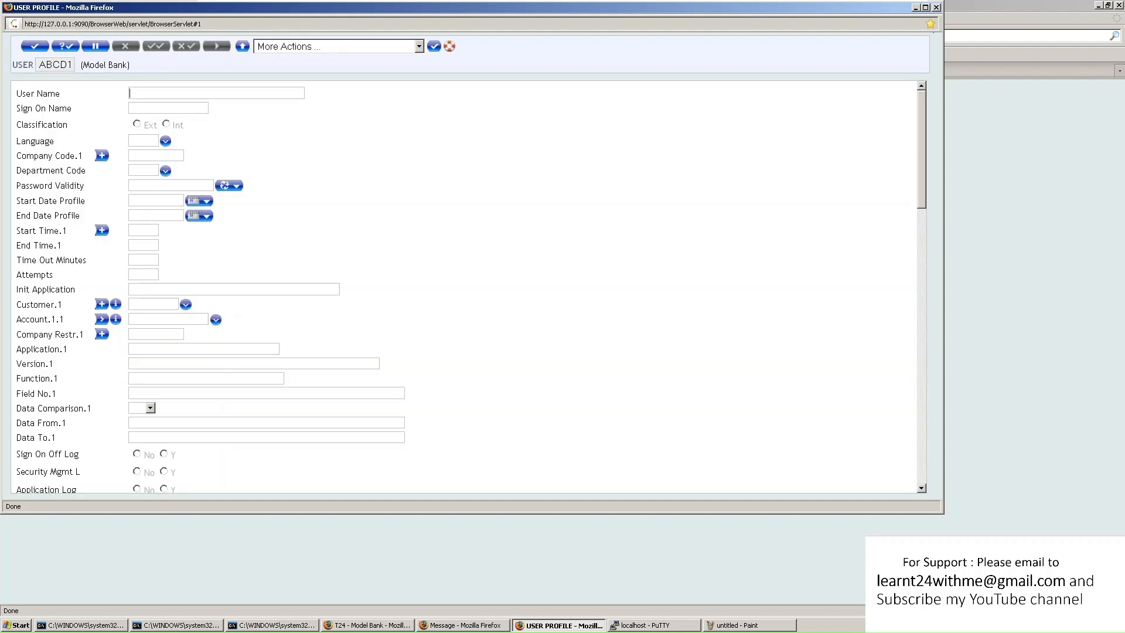
Paste the copied profile into ABCD1, confirming Attributes.1 stays SUPER.USER
{"action": "left_click", "coordinate": [419, 47]}
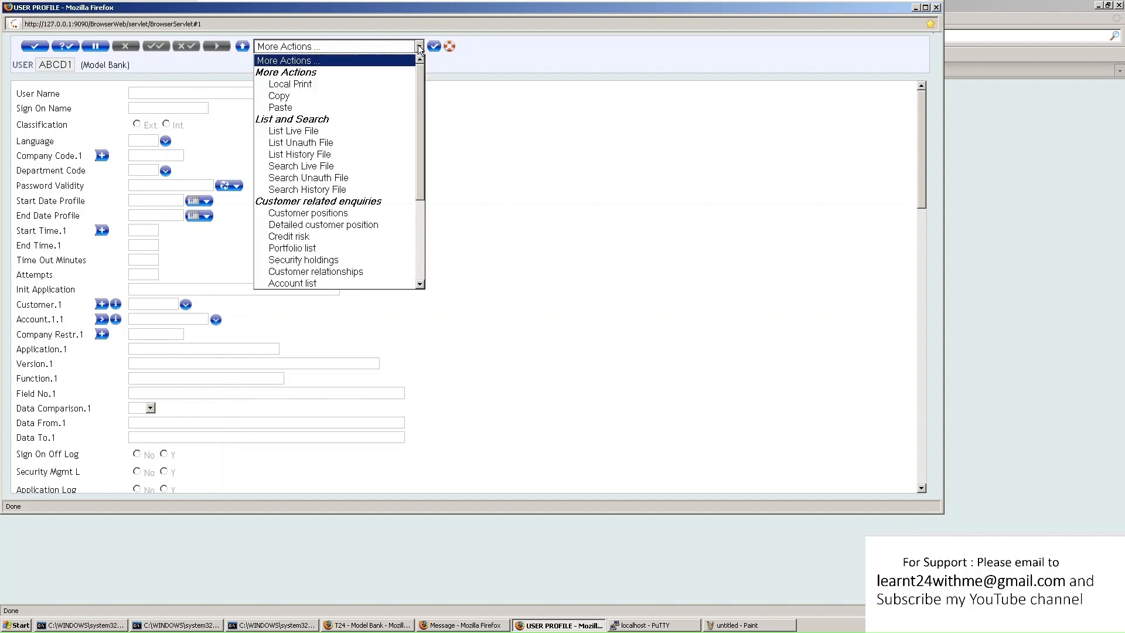
{"action": "left_click", "coordinate": [297, 107]}
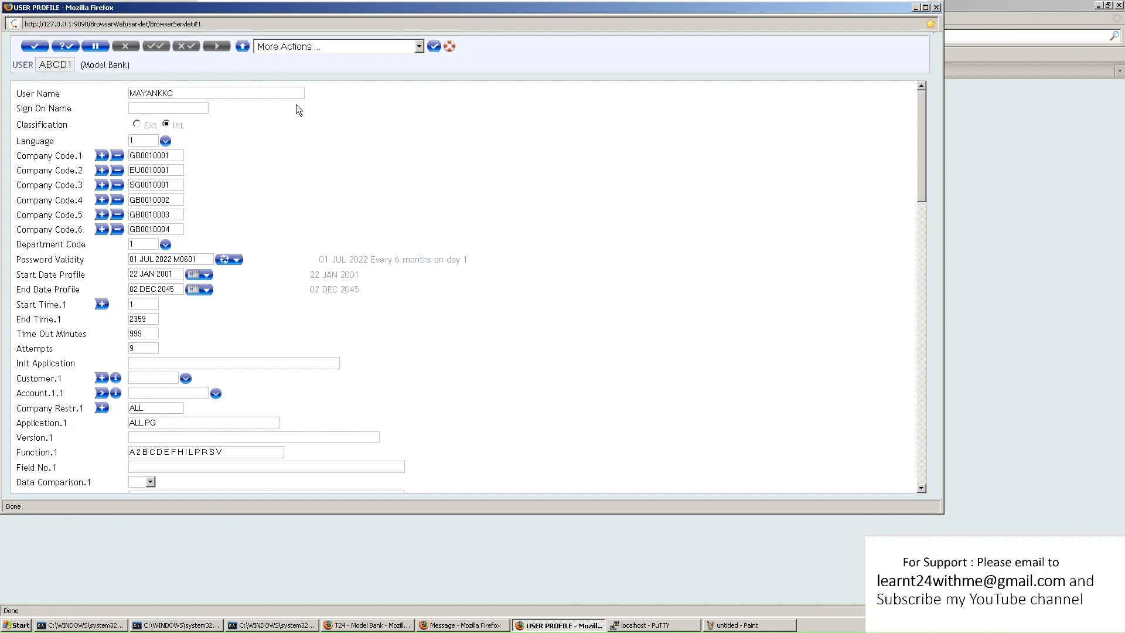
{"action": "scroll", "coordinate": [244, 195], "scroll_direction": "down", "scroll_amount": 2}
{"action": "scroll", "coordinate": [244, 195], "scroll_direction": "down", "scroll_amount": 15}
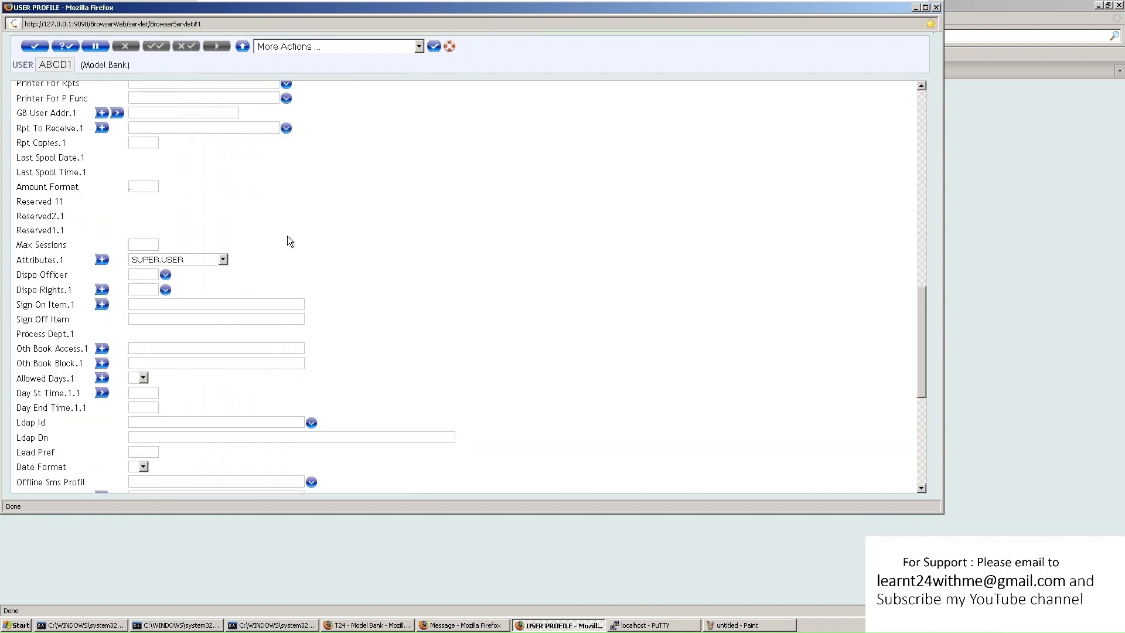
{"action": "scroll", "coordinate": [287, 236], "scroll_direction": "down", "scroll_amount": 4}
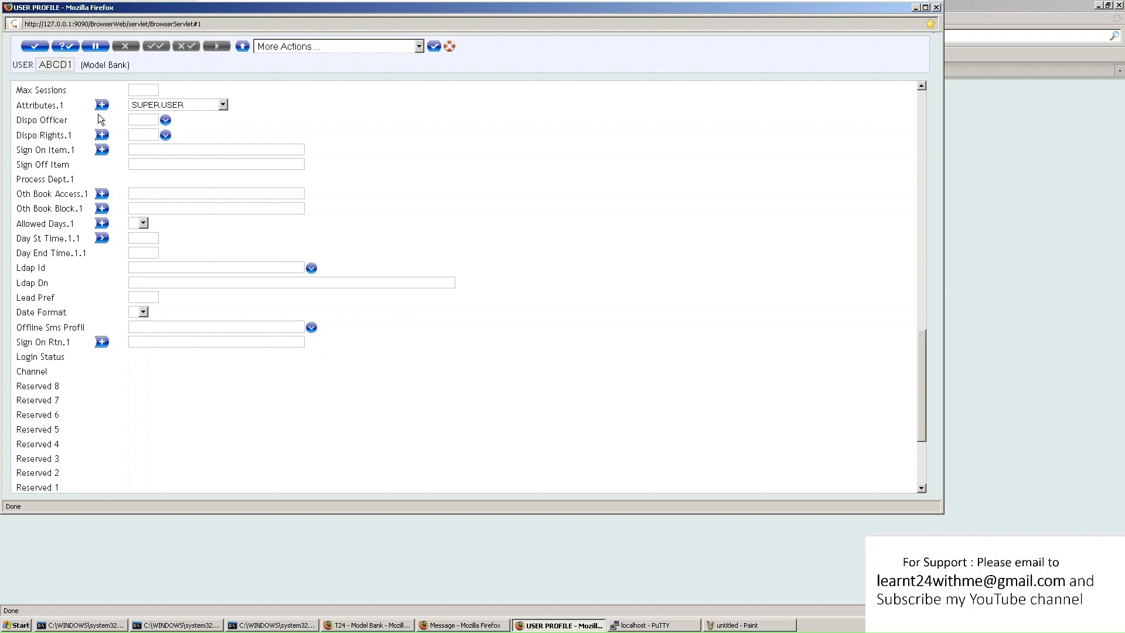
{"action": "left_click", "coordinate": [175, 107]}
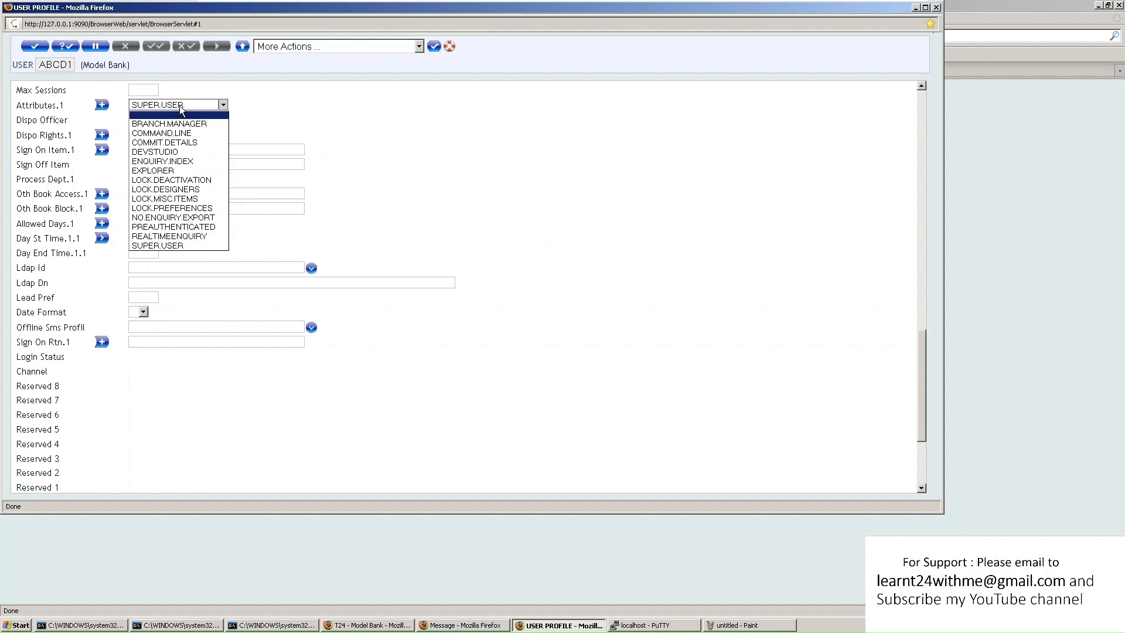
{"action": "left_click", "coordinate": [264, 107]}
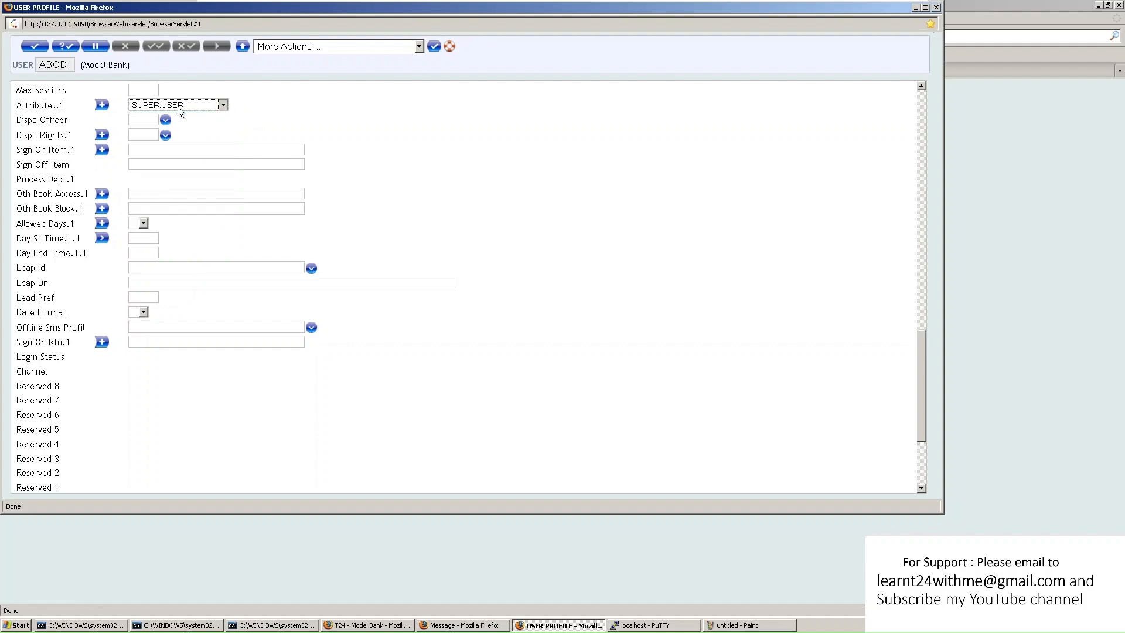
{"action": "scroll", "coordinate": [300, 216], "scroll_direction": "up", "scroll_amount": 5}
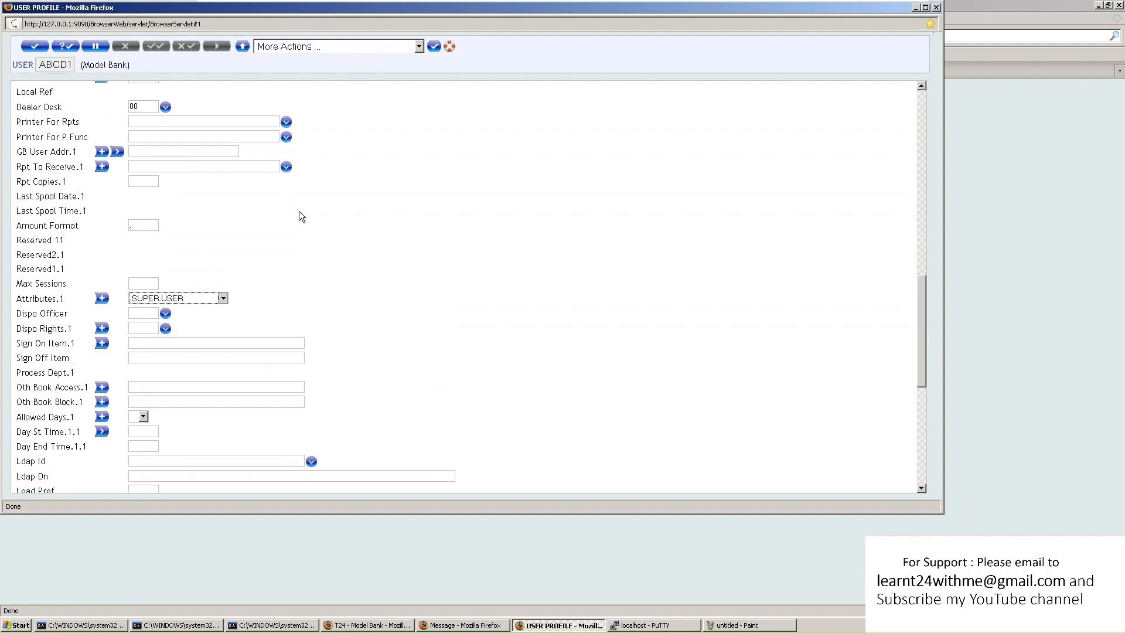
{"action": "scroll", "coordinate": [300, 217], "scroll_direction": "up", "scroll_amount": 14}
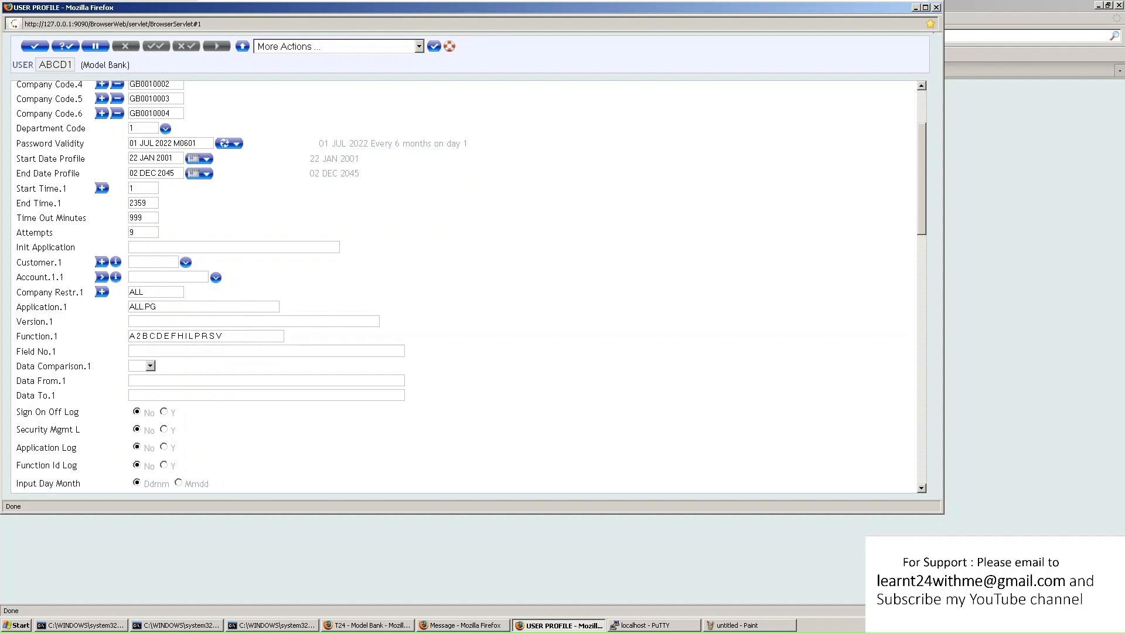
Set the Start Date Profile to 1 January 2022 with the date picker
{"action": "left_click", "coordinate": [207, 159]}
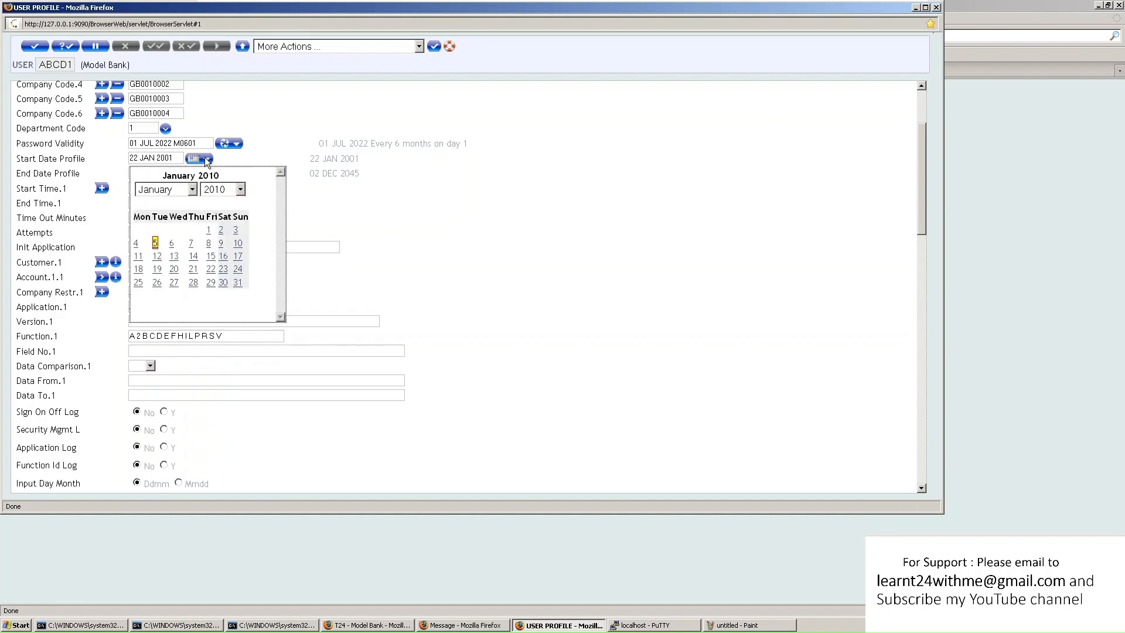
{"action": "left_click", "coordinate": [226, 193]}
{"action": "scroll", "coordinate": [249, 417], "scroll_direction": "down", "scroll_amount": 4}
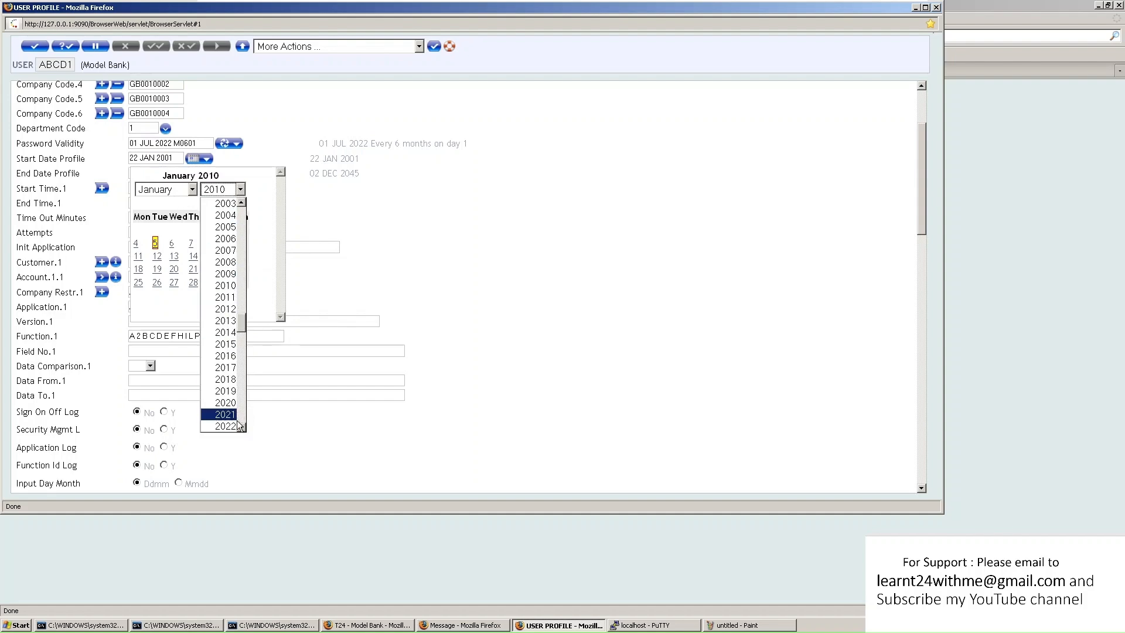
{"action": "left_click", "coordinate": [230, 426]}
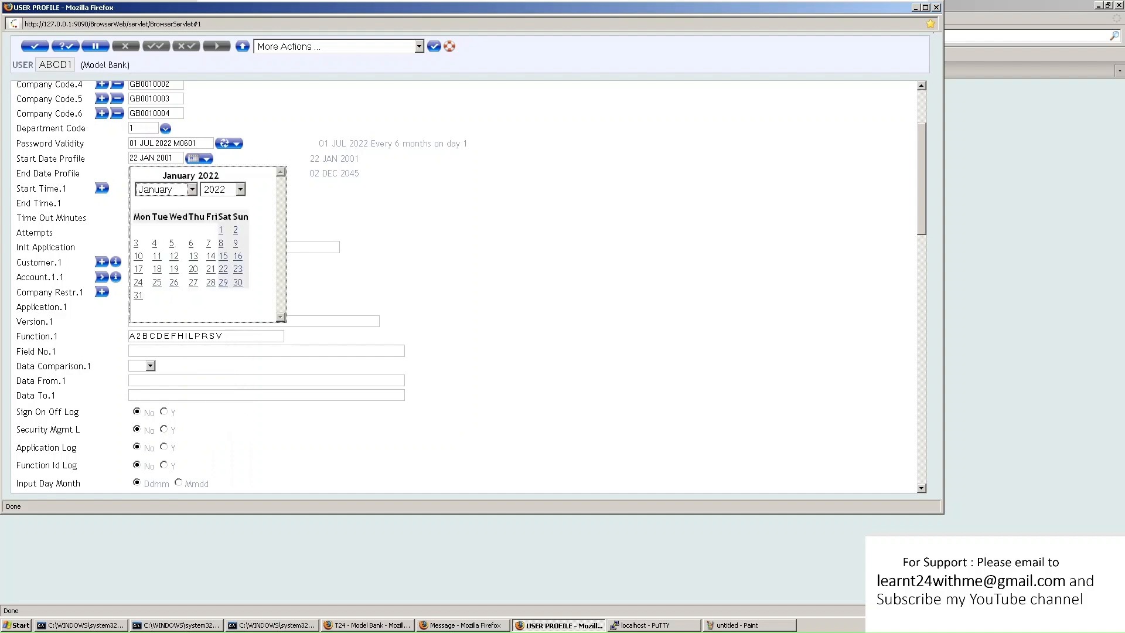
{"action": "left_click", "coordinate": [221, 230]}
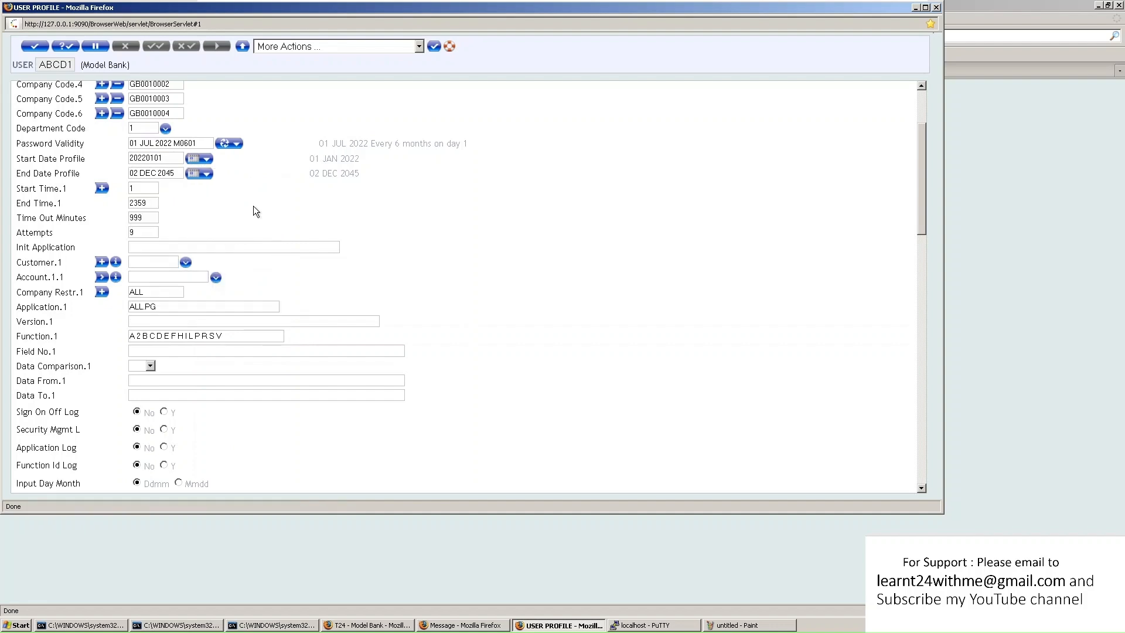
Check the language options and validate, which flags the start date and missing sign-on name
{"action": "scroll", "coordinate": [296, 208], "scroll_direction": "up", "scroll_amount": 3}
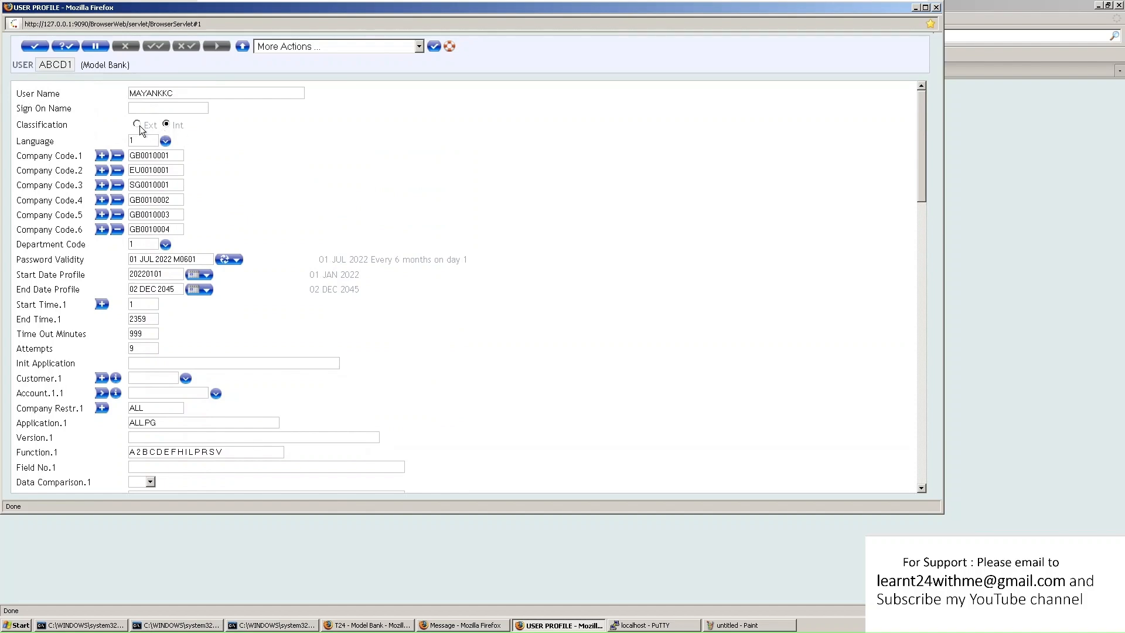
{"action": "left_click", "coordinate": [166, 142]}
{"action": "left_click", "coordinate": [66, 46]}
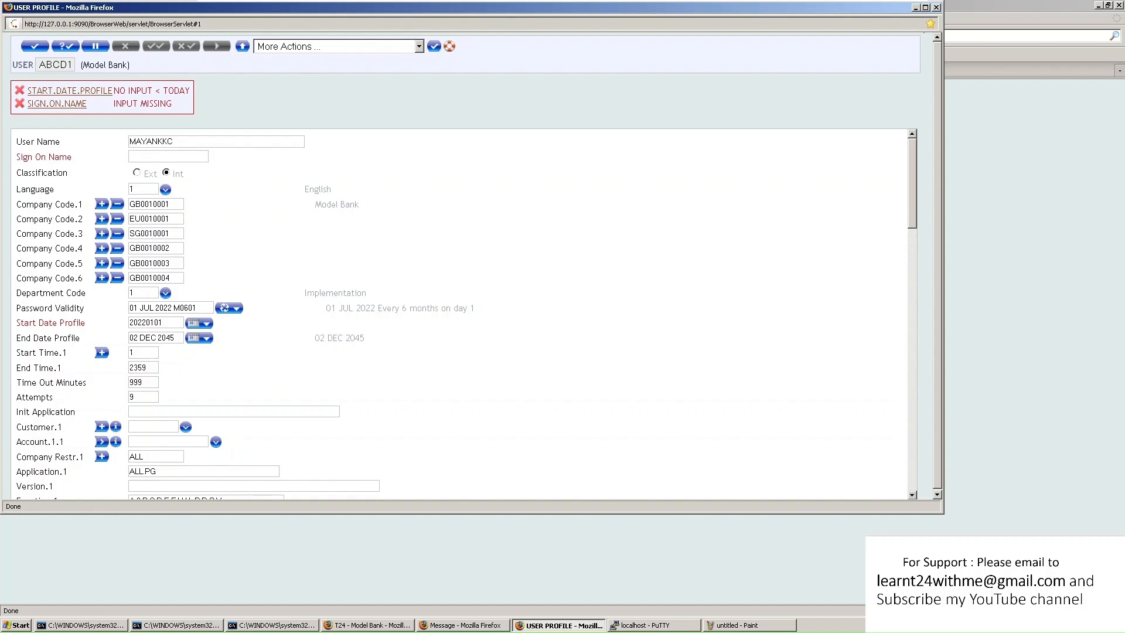
Change User Name to ABCD, enter a sign-on name, set start date 20220116, and validate
{"action": "double_click", "coordinate": [151, 141]}
{"action": "type", "text": "ABCD"}
{"action": "type", "text": "SINGH"}
{"action": "type", "text": "ABCD01"}
{"action": "key", "text": "ctrl+a"}
{"action": "left_click", "coordinate": [237, 200]}
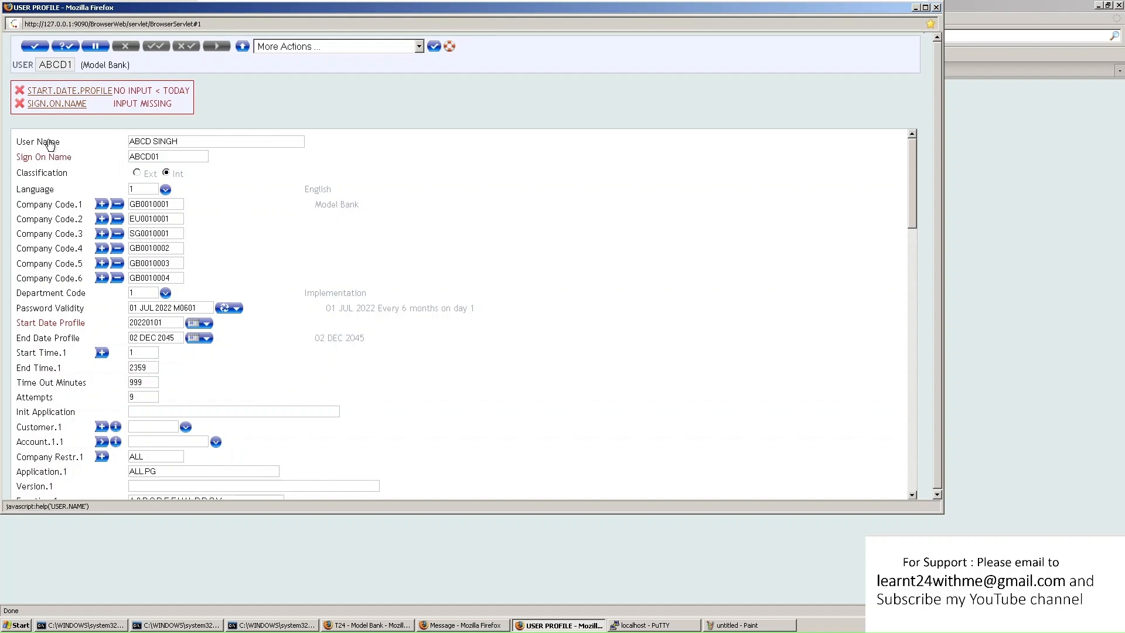
{"action": "key", "text": "ctrl+a"}
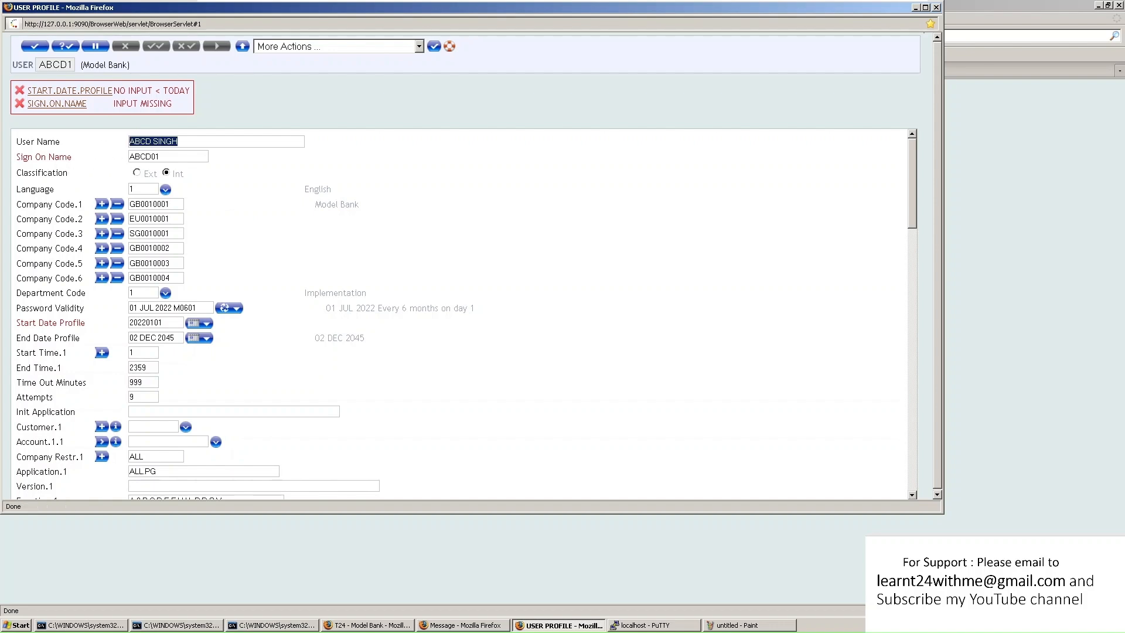
{"action": "left_click", "coordinate": [170, 157]}
{"action": "key", "text": "ctrl+a"}
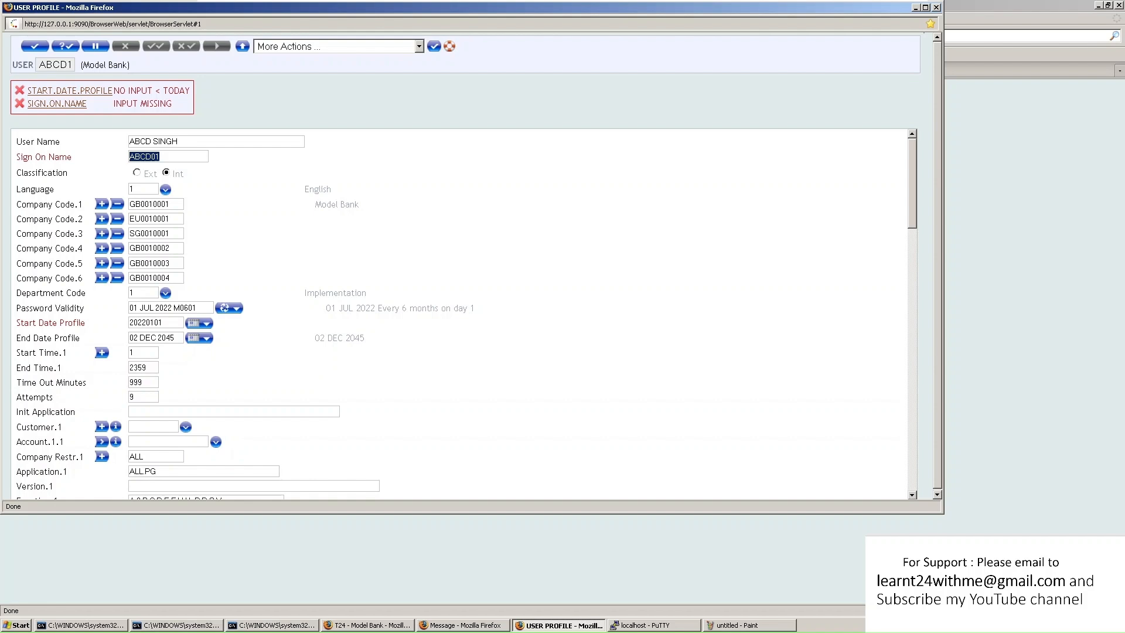
{"action": "left_click", "coordinate": [170, 156]}
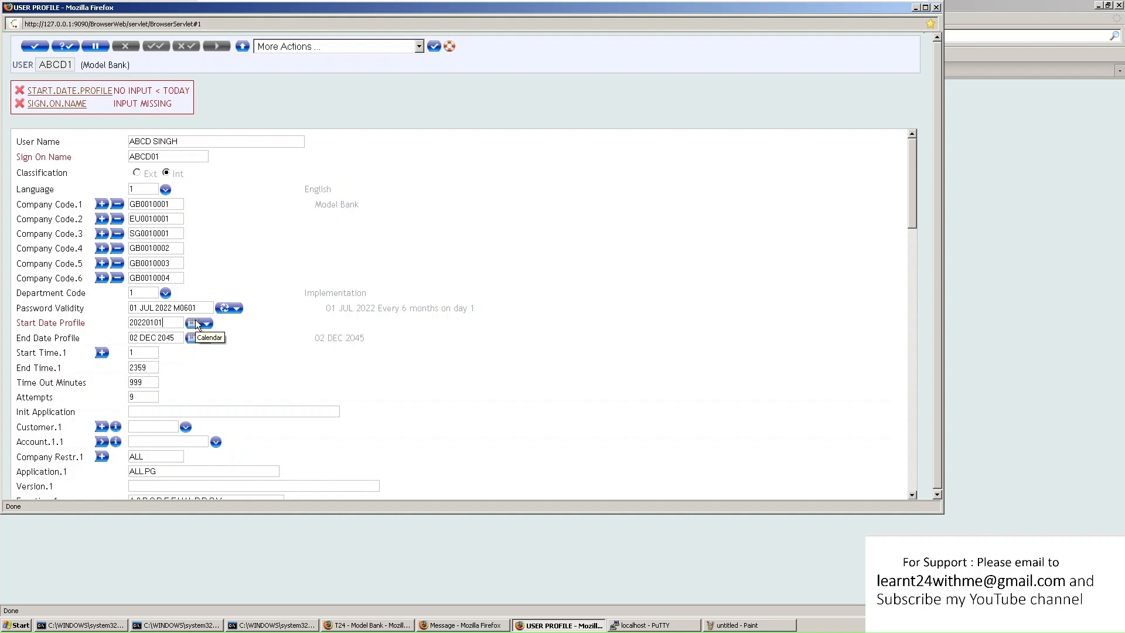
{"action": "key", "text": "BackSpace"}
{"action": "key", "text": "BackSpace"}
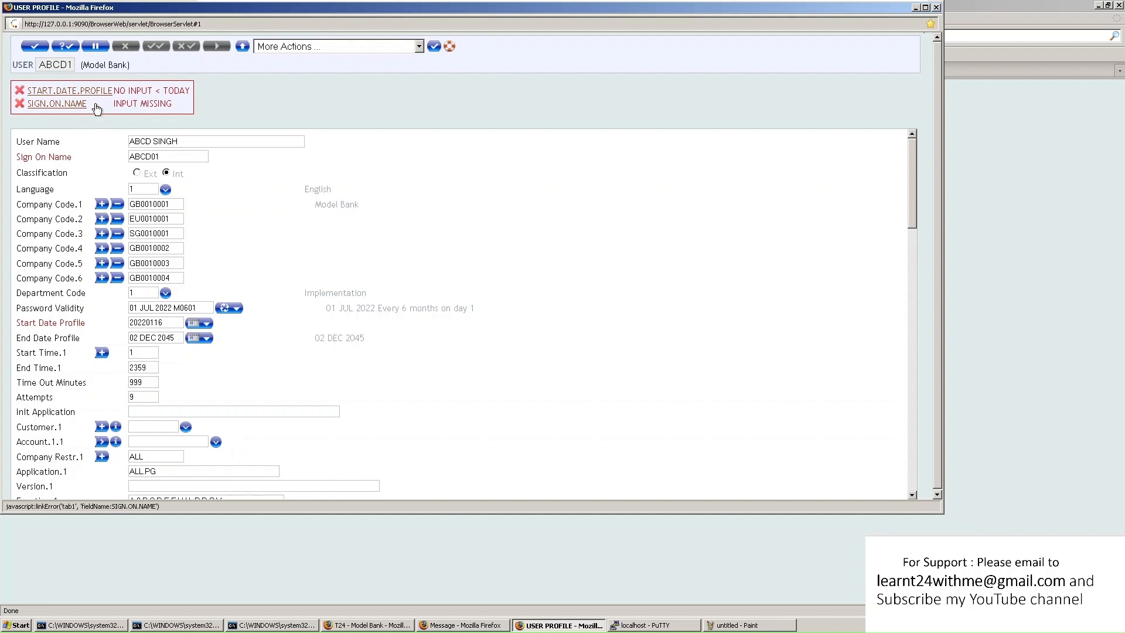
{"action": "left_click", "coordinate": [69, 45]}
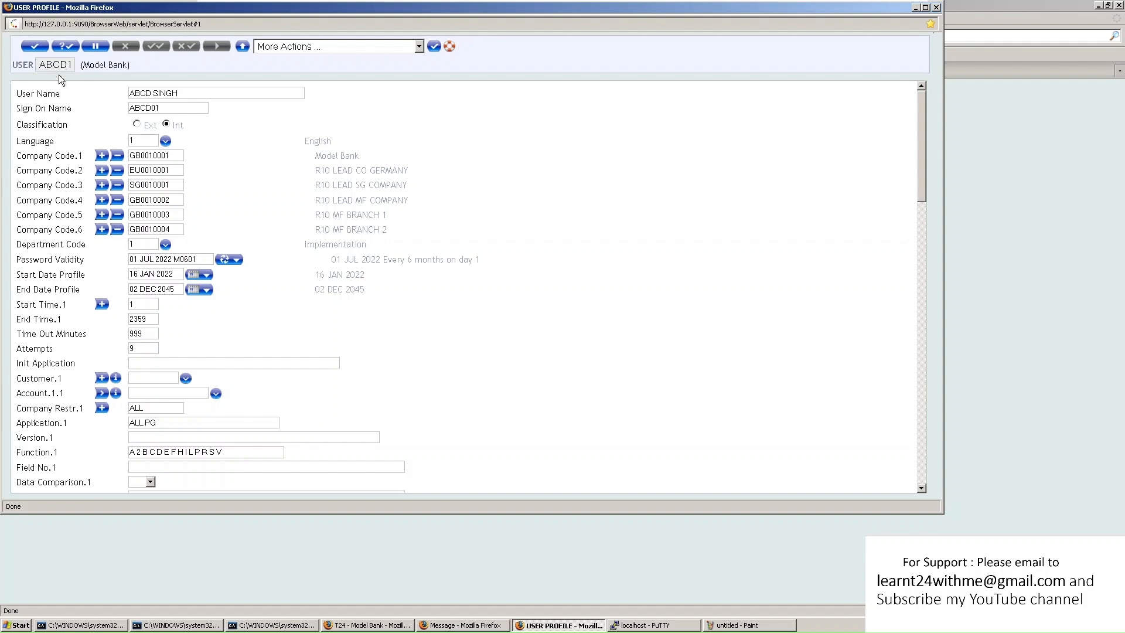
Commit the ABCD1 record and confirm its Record Status reads INAU
{"action": "left_click", "coordinate": [37, 46]}
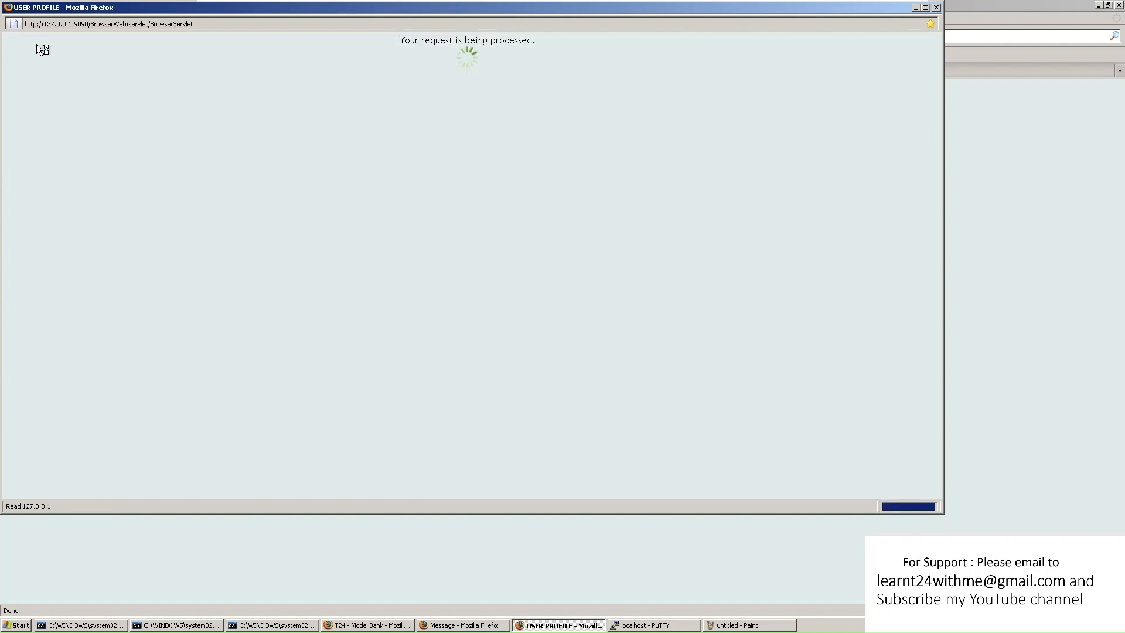
{"action": "type", "text": "ABCD1"}
{"action": "left_click", "coordinate": [65, 46]}
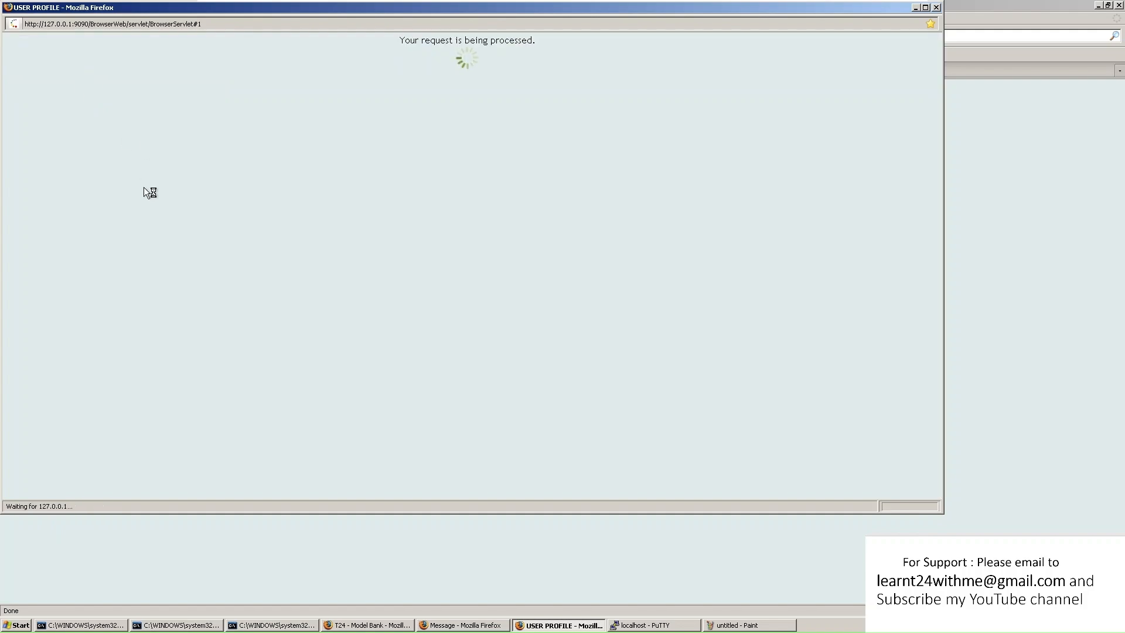
{"action": "scroll", "coordinate": [302, 368], "scroll_direction": "down", "scroll_amount": 5}
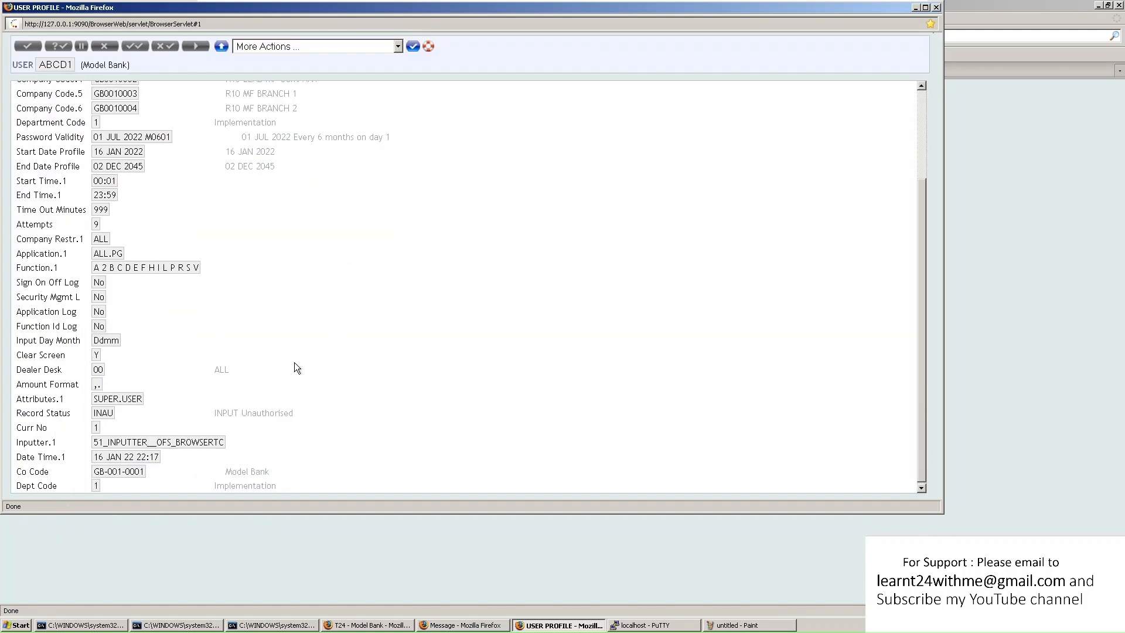
{"action": "left_click_drag", "start_coordinate": [294, 413], "coordinate": [50, 418]}
{"action": "left_click", "coordinate": [44, 411]}
{"action": "left_click_drag", "start_coordinate": [21, 417], "coordinate": [35, 416]}
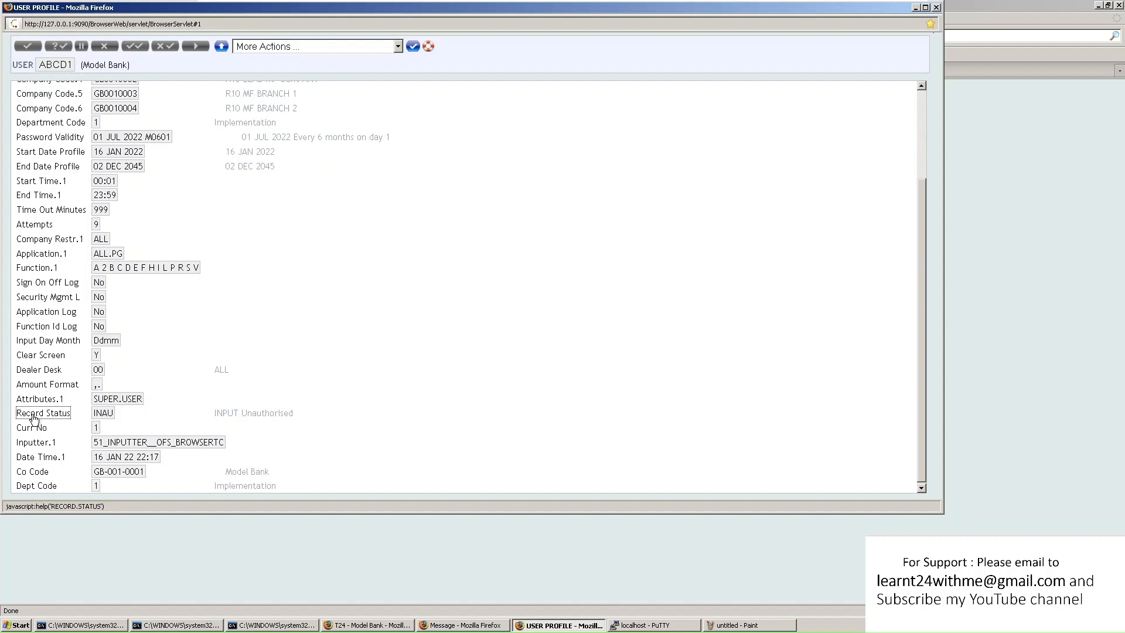
{"action": "scroll", "coordinate": [228, 334], "scroll_direction": "up", "scroll_amount": 3}
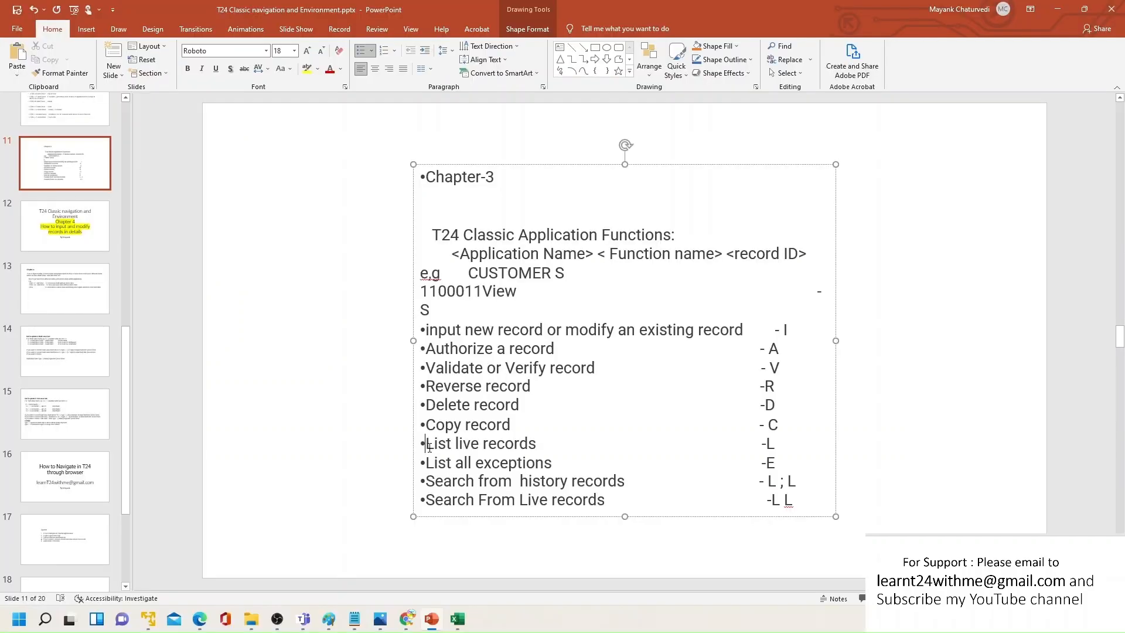
Return from the slide to T24 and open a fresh USER screen
{"action": "triple_click", "coordinate": [508, 448]}
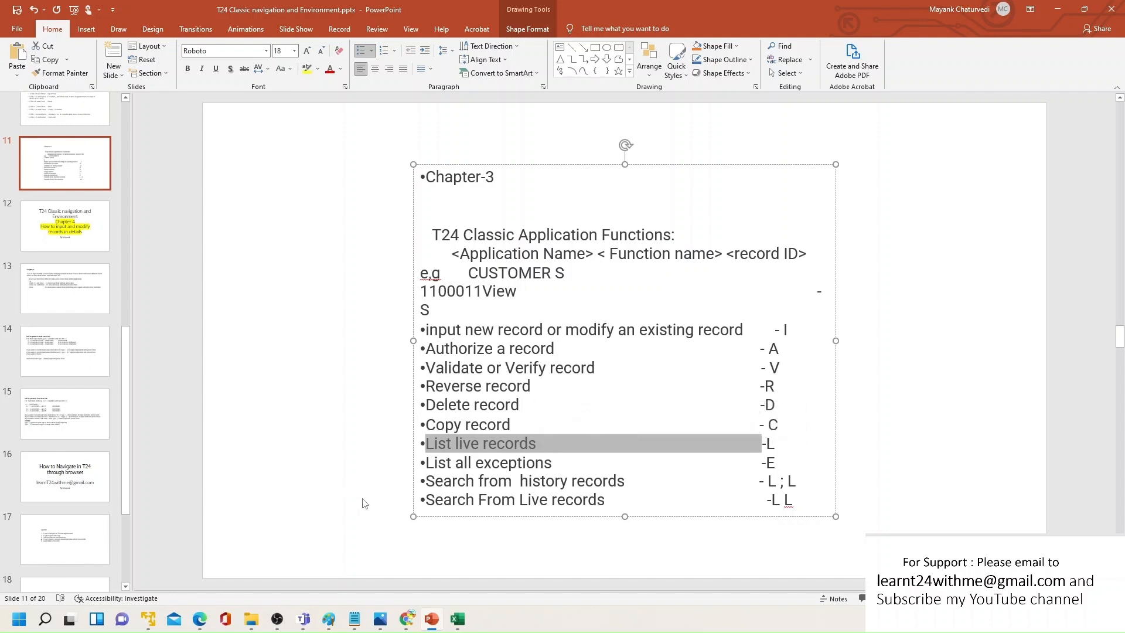
{"action": "left_click", "coordinate": [153, 620]}
{"action": "left_click", "coordinate": [174, 101]}
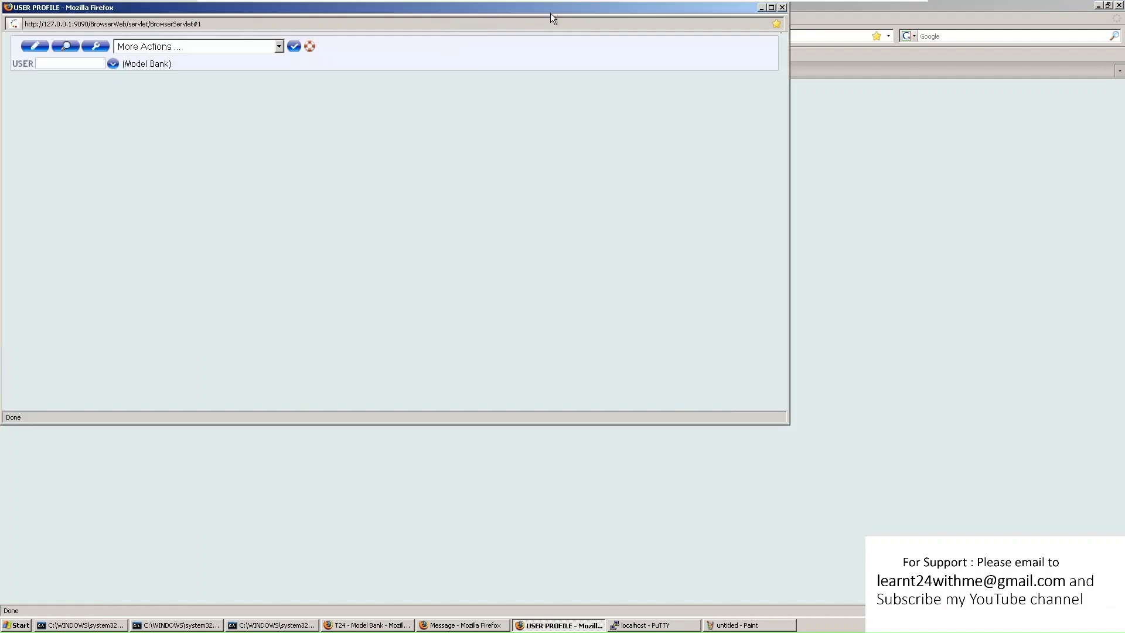
List all 115 live users, page through the results, and pick an existing user from page 5
{"action": "left_click", "coordinate": [280, 47]}
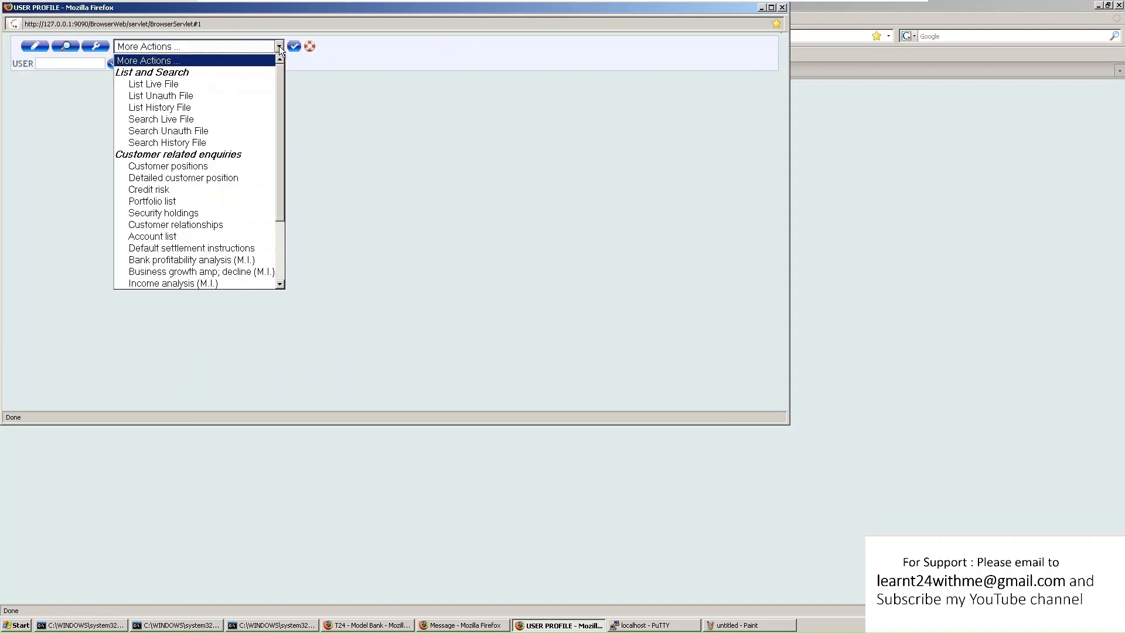
{"action": "left_click", "coordinate": [188, 85]}
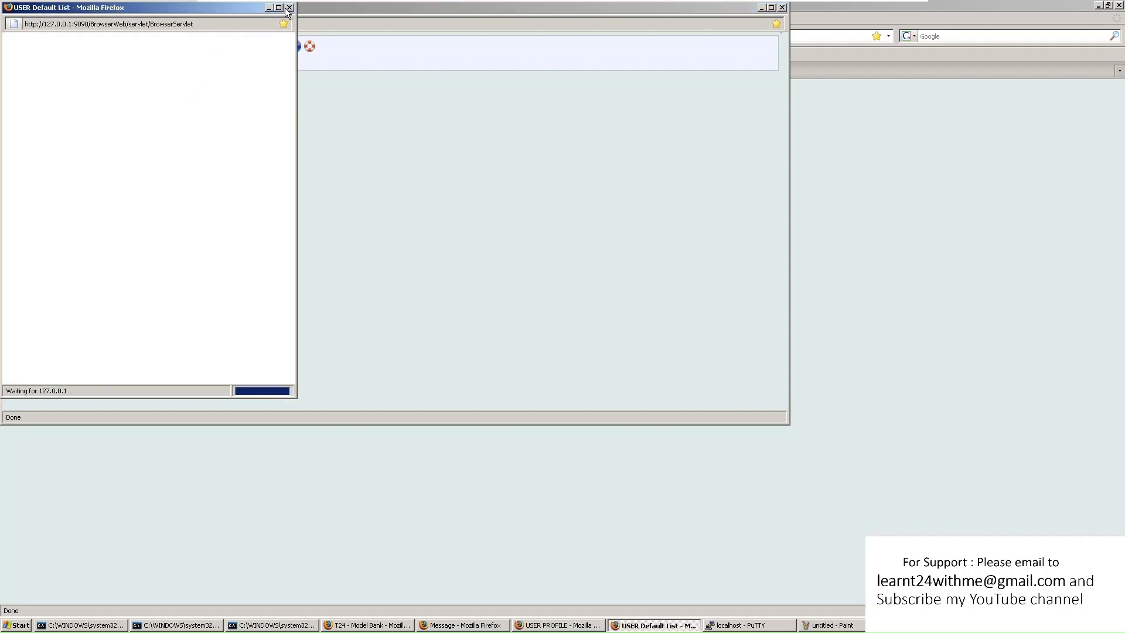
{"action": "left_click", "coordinate": [279, 7]}
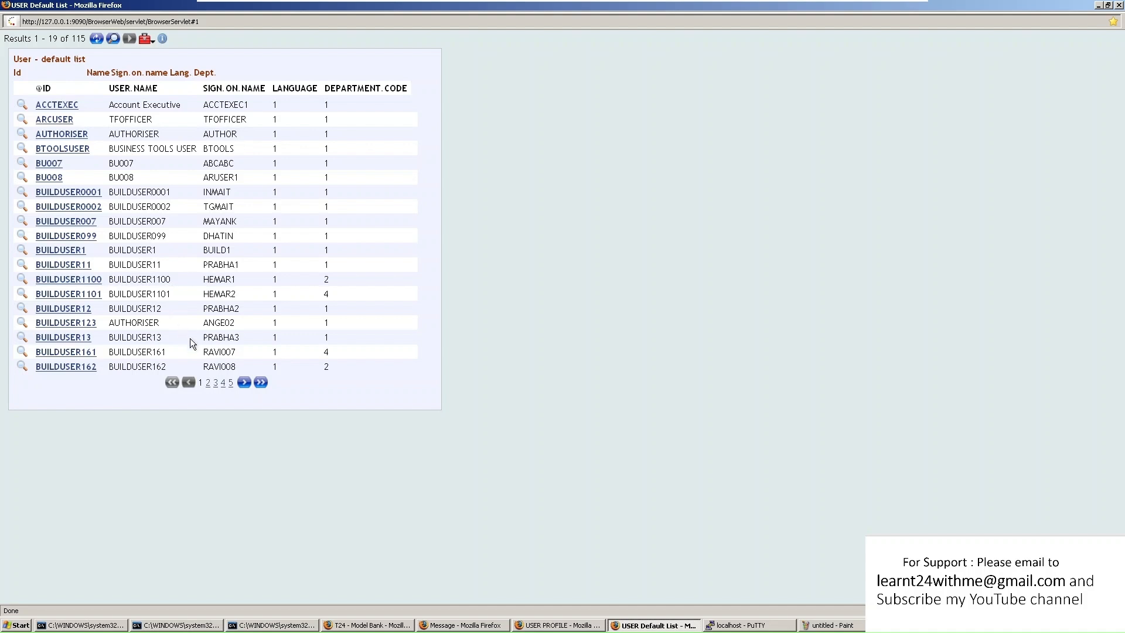
{"action": "left_click", "coordinate": [209, 386]}
{"action": "left_click", "coordinate": [211, 388]}
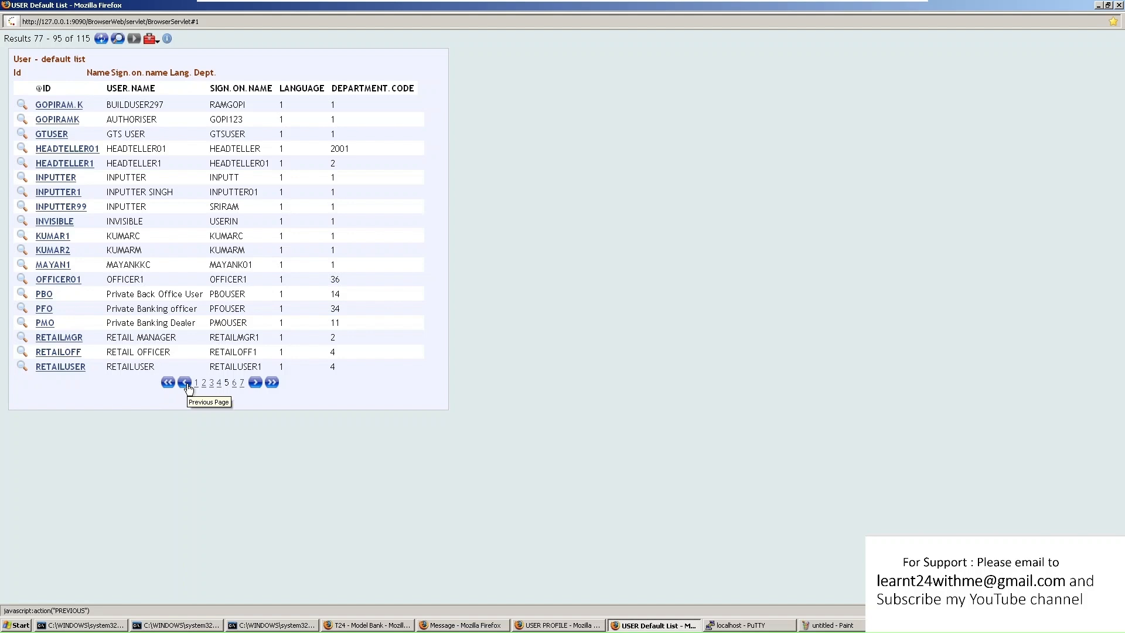
{"action": "left_click", "coordinate": [272, 384]}
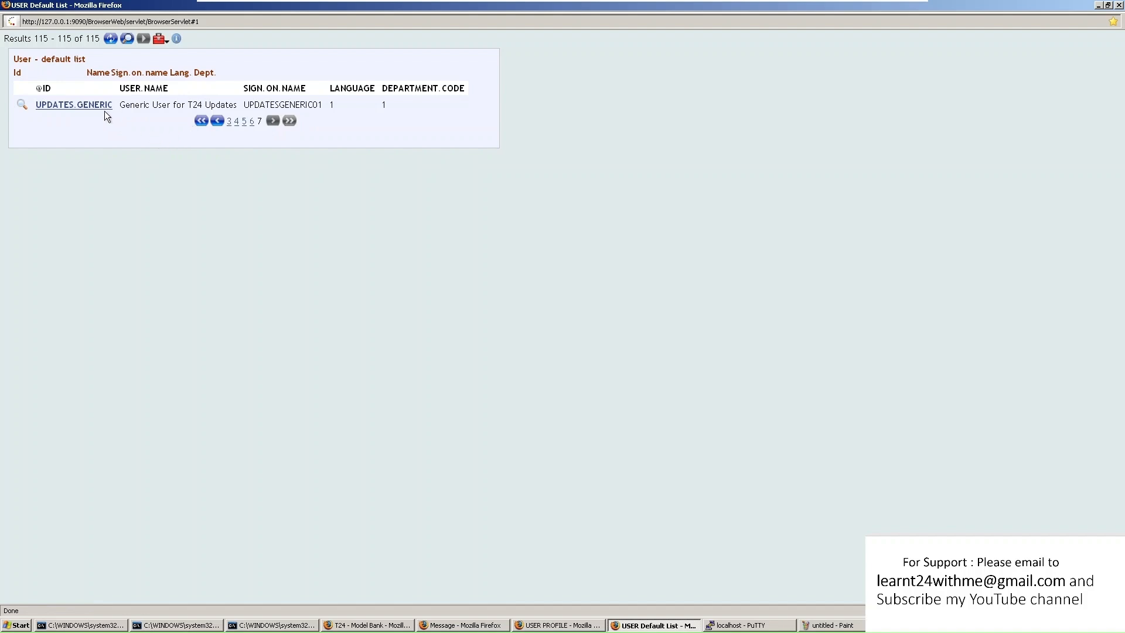
{"action": "left_click", "coordinate": [244, 121]}
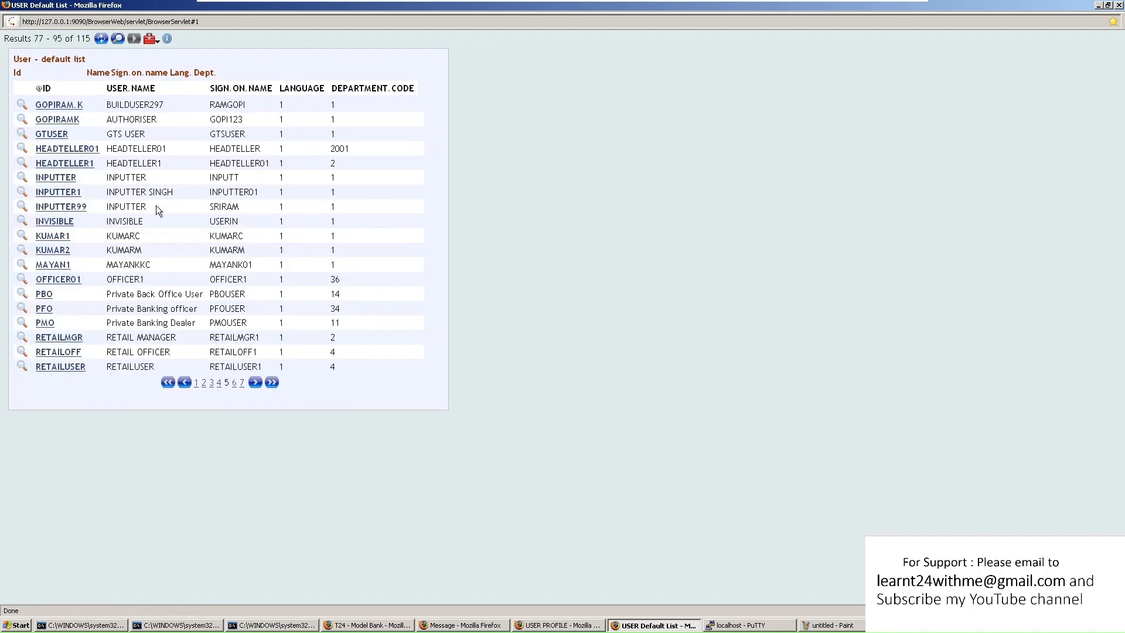
{"action": "left_click", "coordinate": [53, 237]}
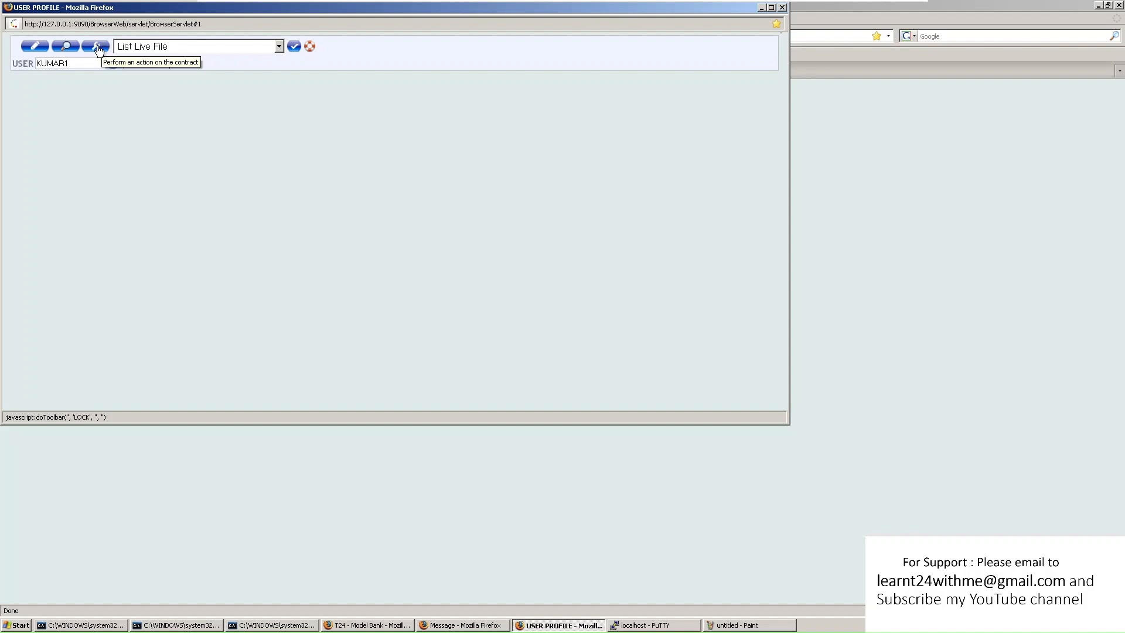
Show the unauthorised user list, with ABCD1 awaiting authorisation, in a maximised window
{"action": "left_click", "coordinate": [221, 48]}
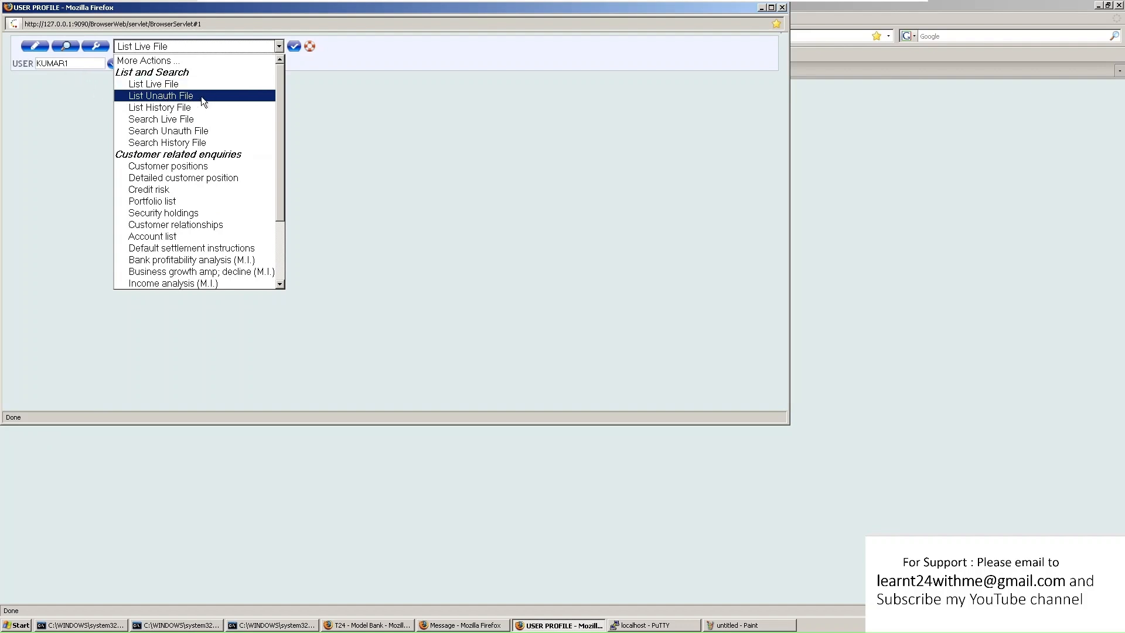
{"action": "left_click", "coordinate": [30, 76]}
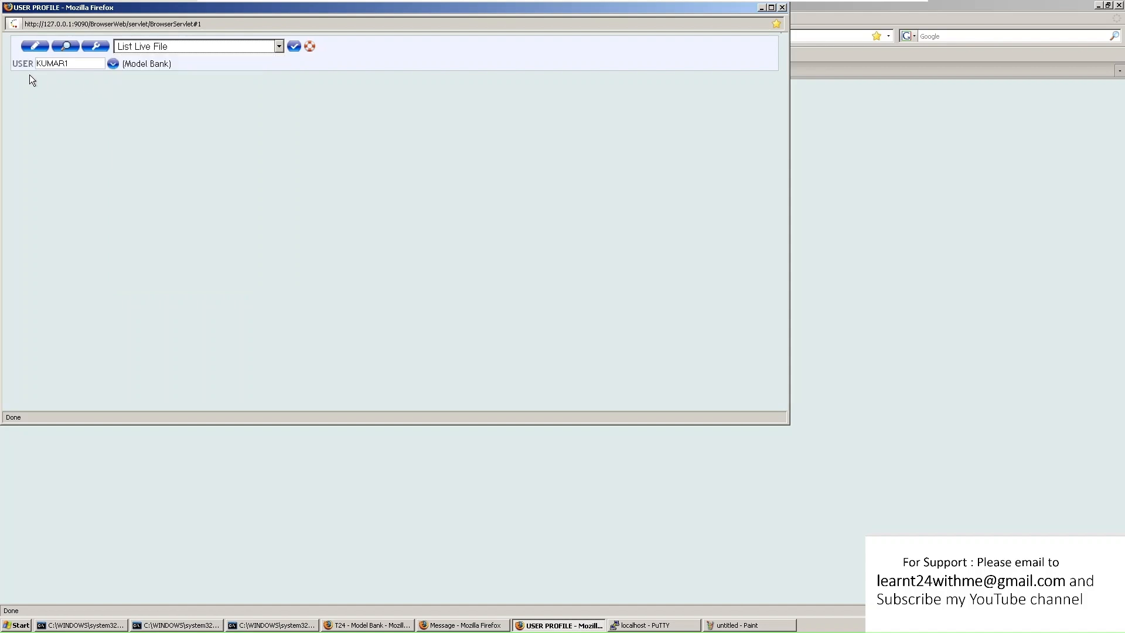
{"action": "left_click", "coordinate": [168, 47]}
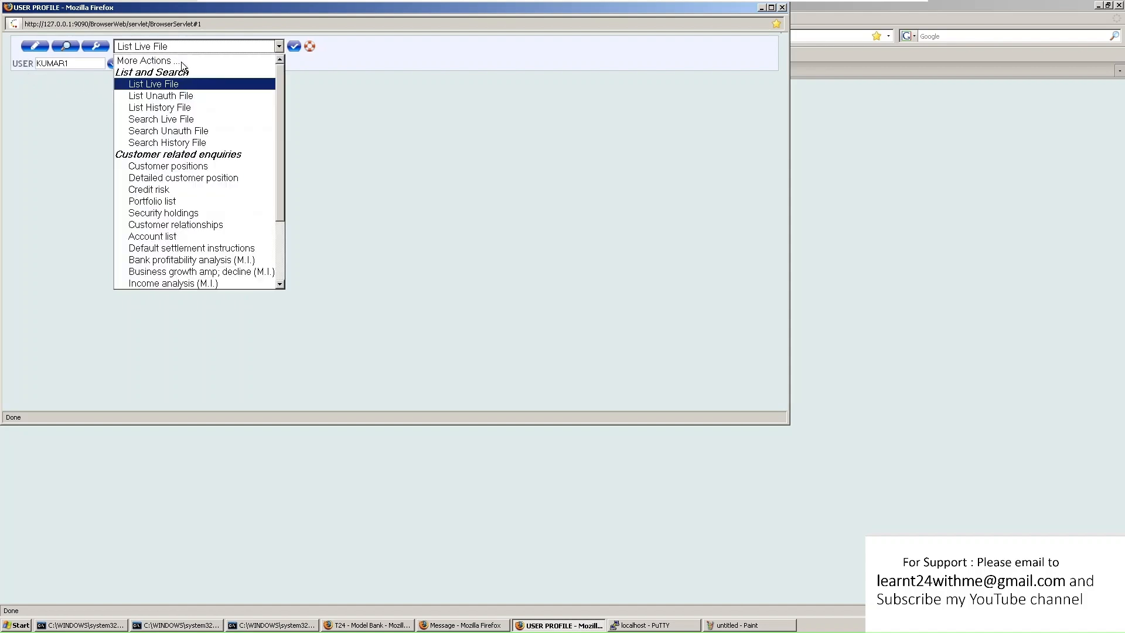
{"action": "left_click", "coordinate": [190, 97]}
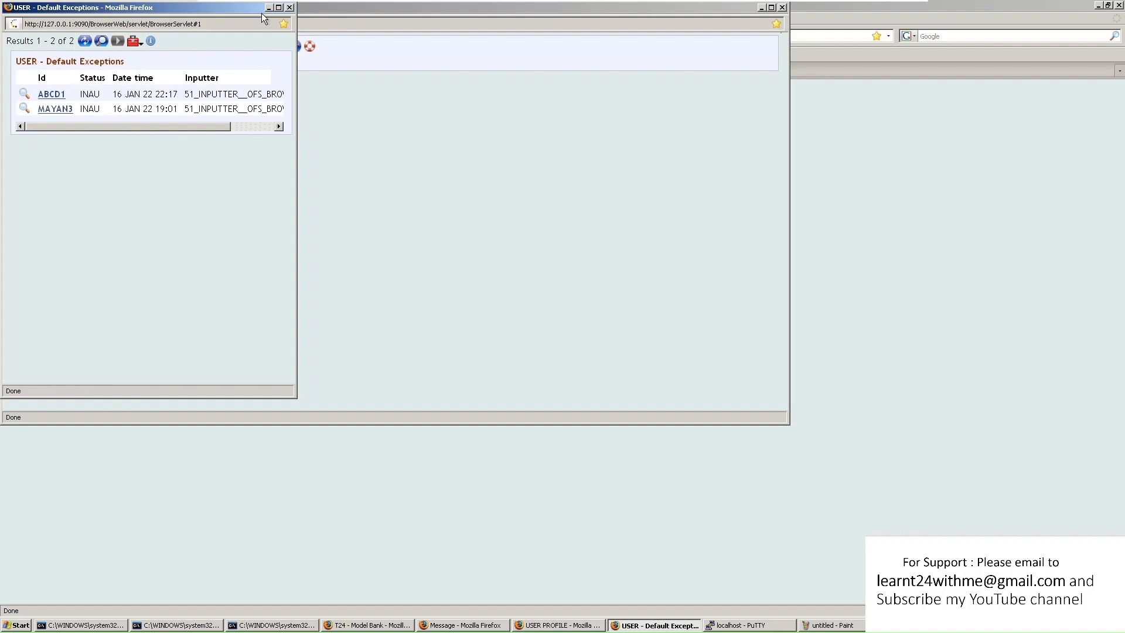
{"action": "left_click", "coordinate": [279, 8]}
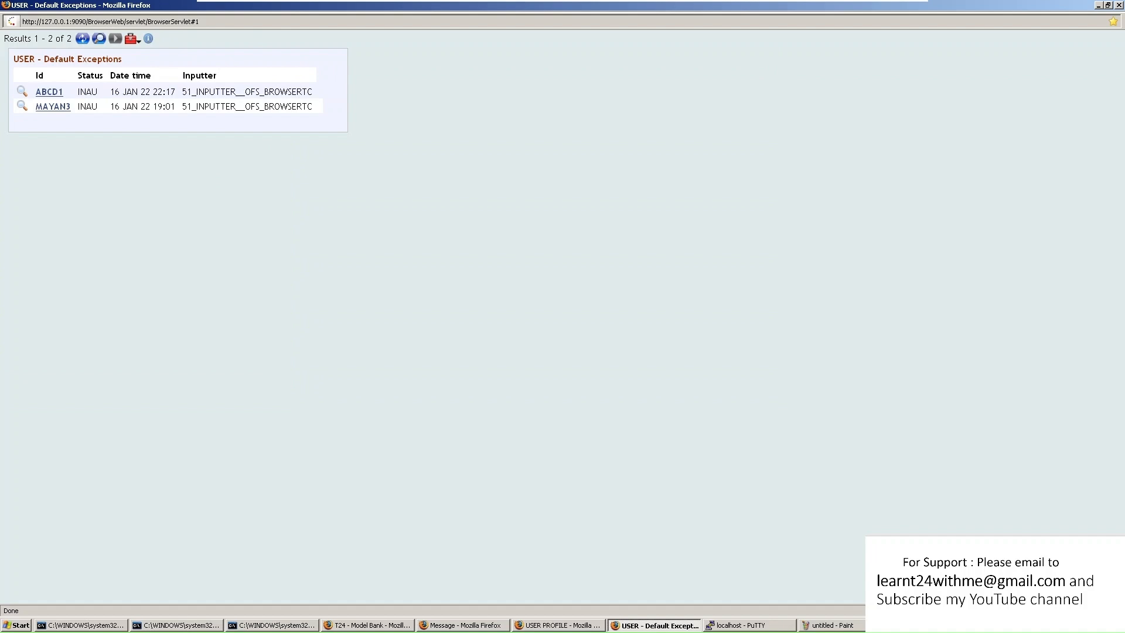
{"action": "mouse_move", "coordinate": [136, 41]}
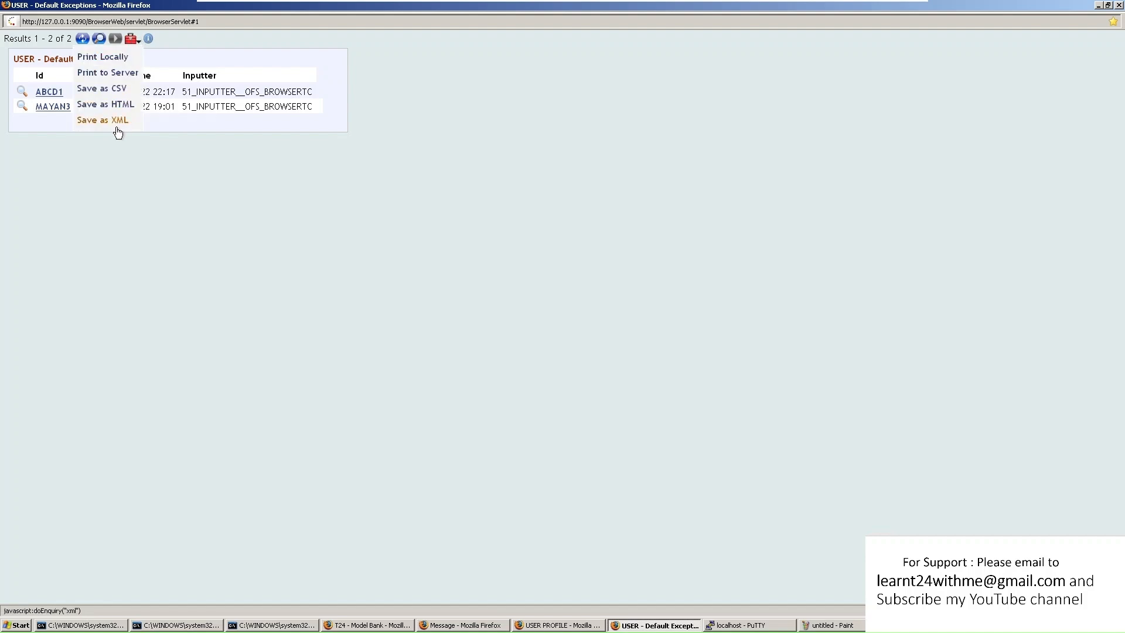
Export the unauthorised list to enquiry.csv and review its lines in Notepad
{"action": "left_click", "coordinate": [125, 89]}
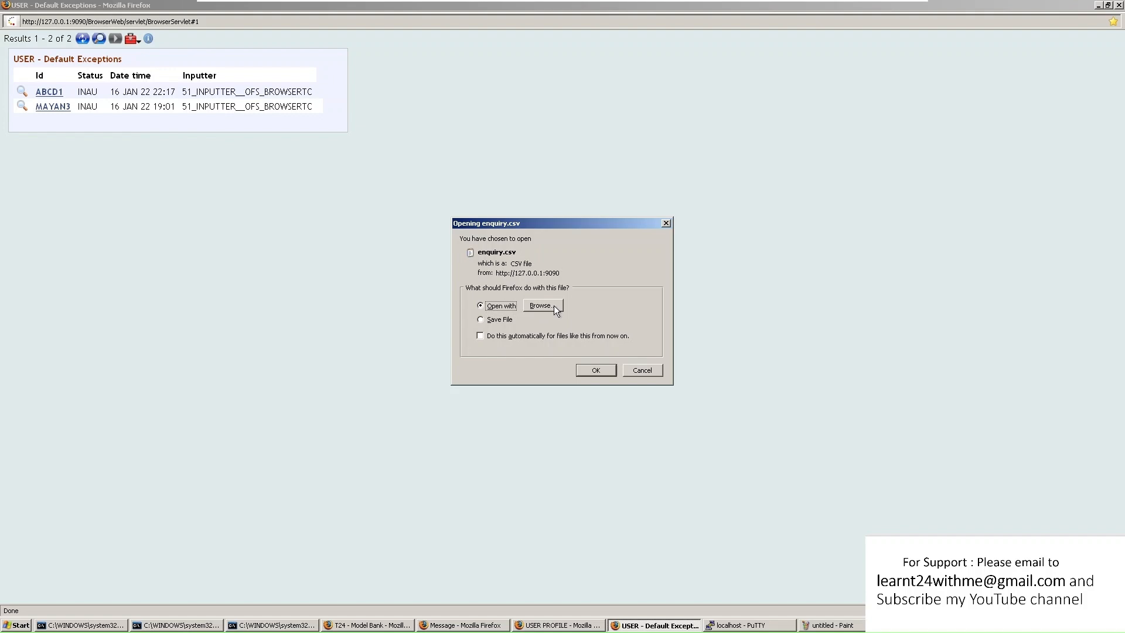
{"action": "left_click", "coordinate": [494, 321]}
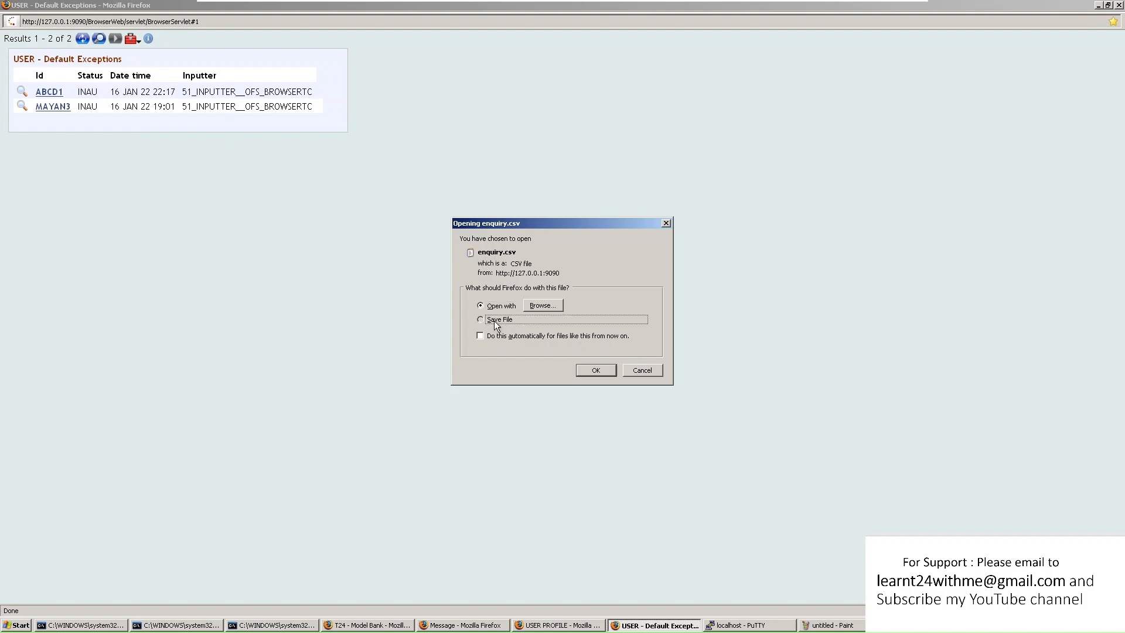
{"action": "left_click", "coordinate": [596, 372]}
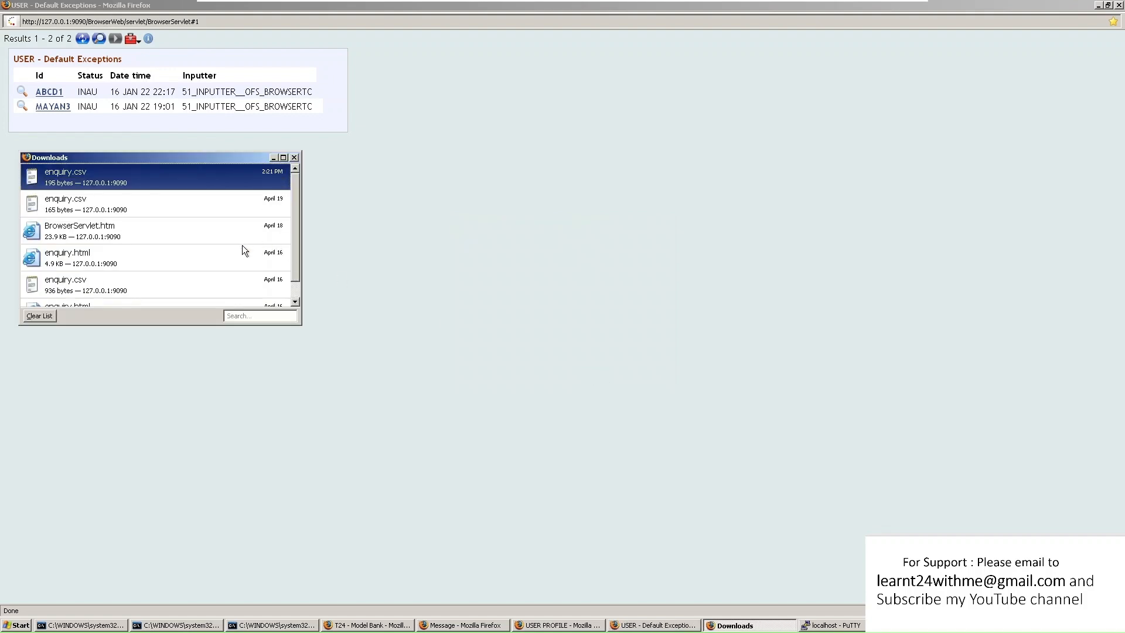
{"action": "double_click", "coordinate": [106, 174]}
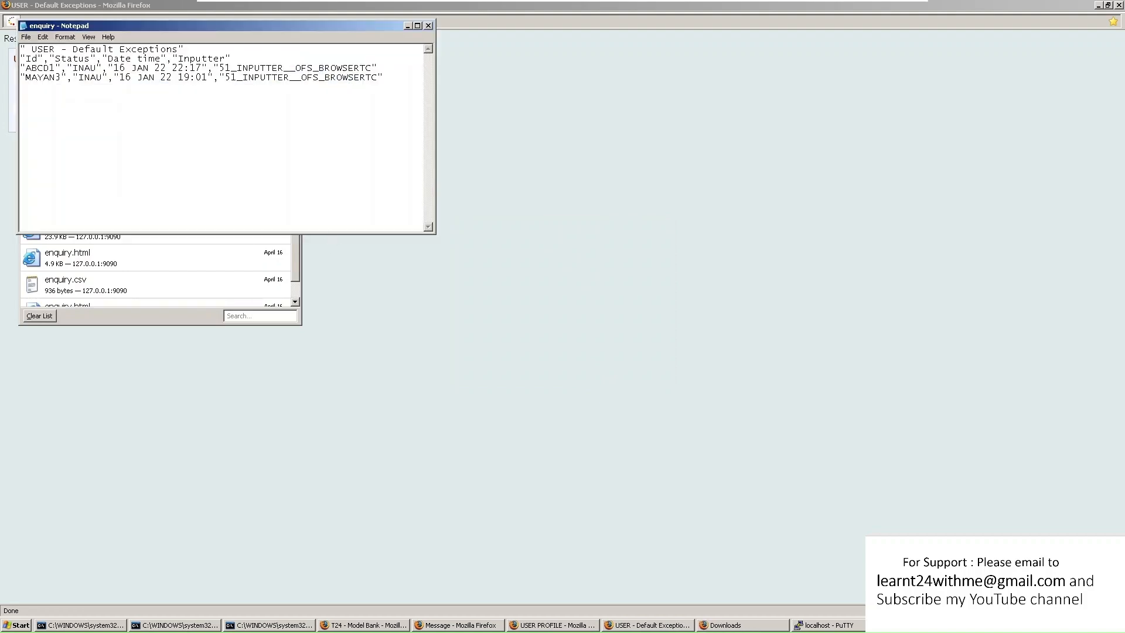
{"action": "left_click_drag", "start_coordinate": [424, 83], "coordinate": [21, 48]}
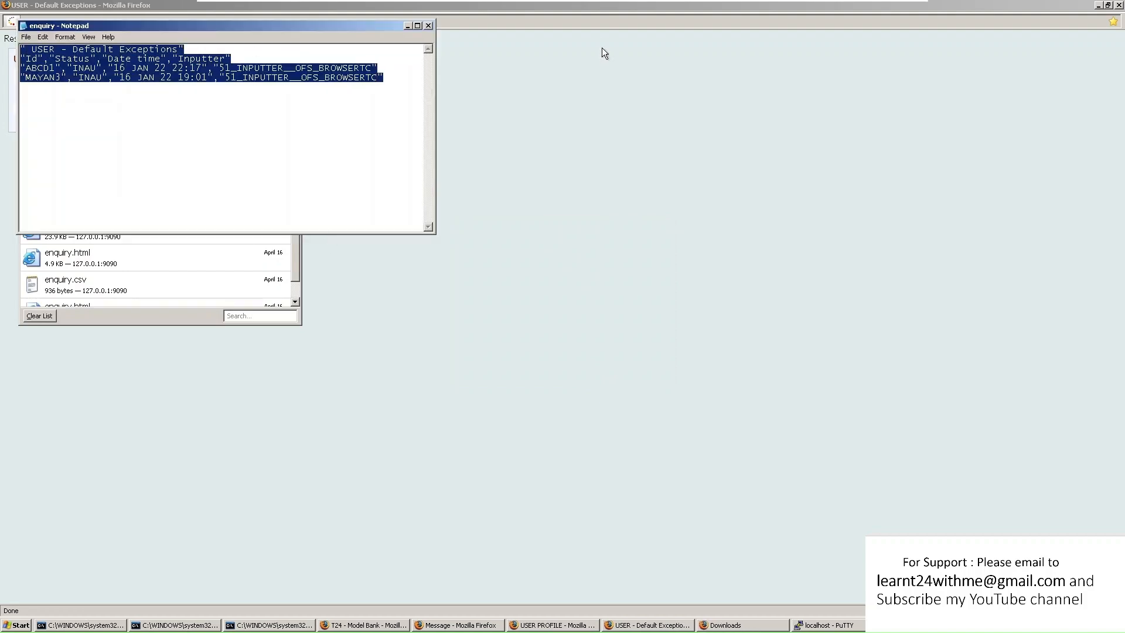
{"action": "left_click", "coordinate": [428, 26]}
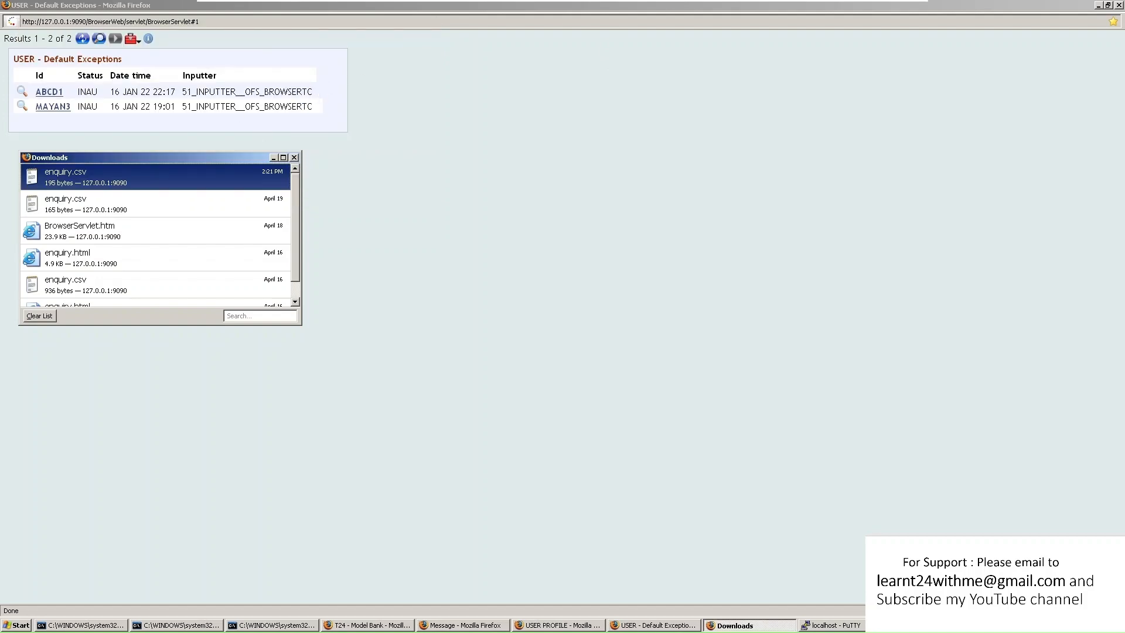
{"action": "left_click", "coordinate": [294, 158]}
Close the USER - Default Exceptions results window
{"action": "left_click", "coordinate": [139, 40]}
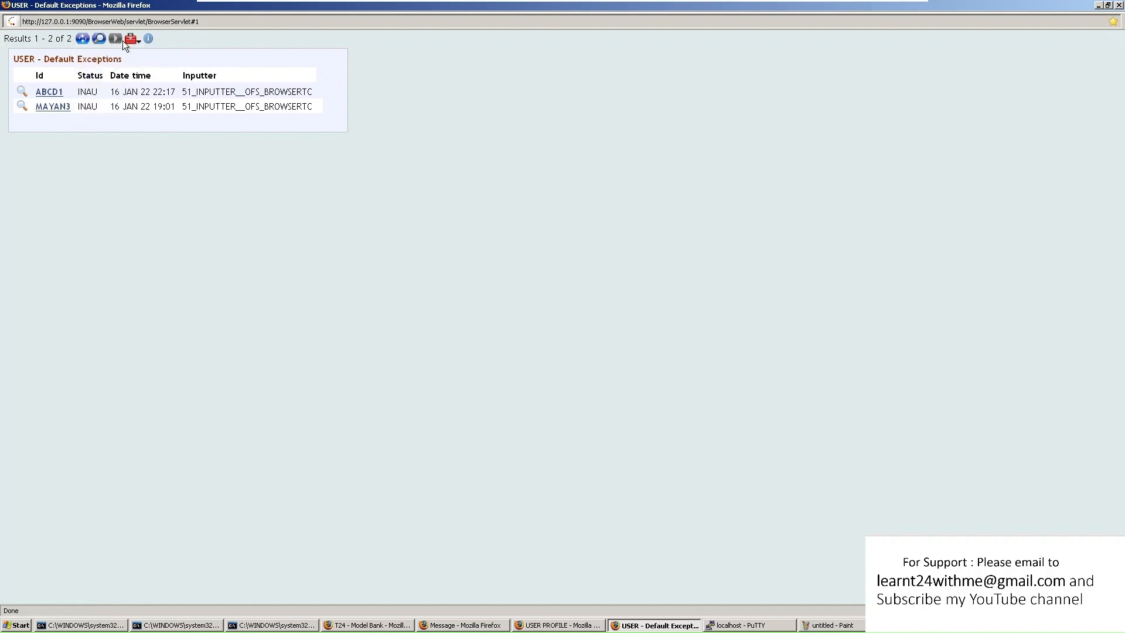
{"action": "mouse_move", "coordinate": [141, 44]}
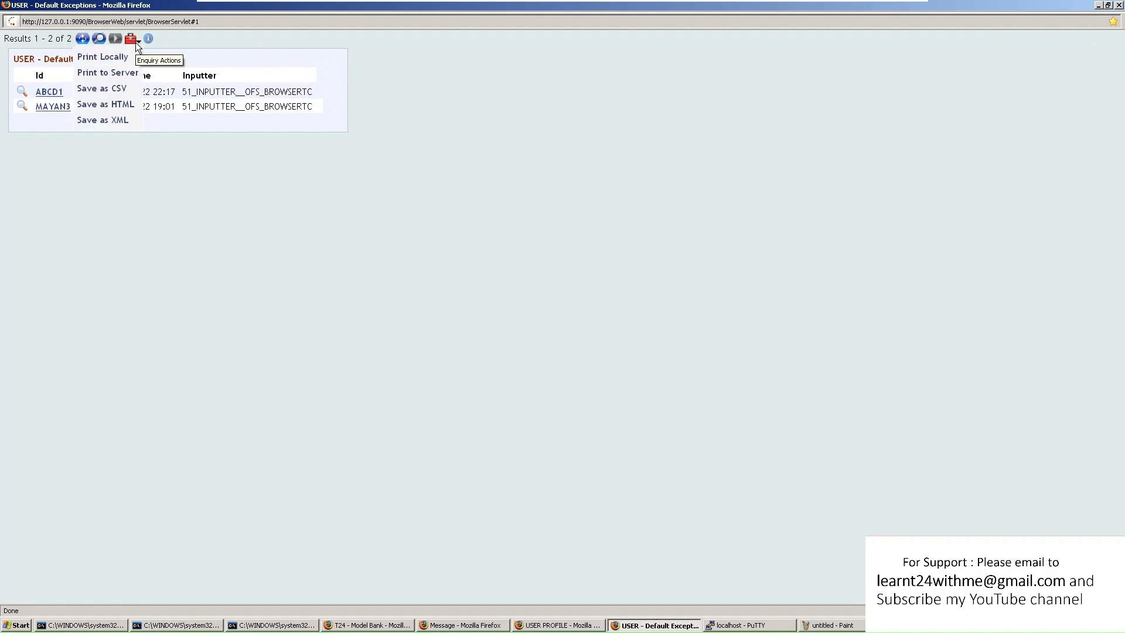
{"action": "left_click", "coordinate": [1120, 4]}
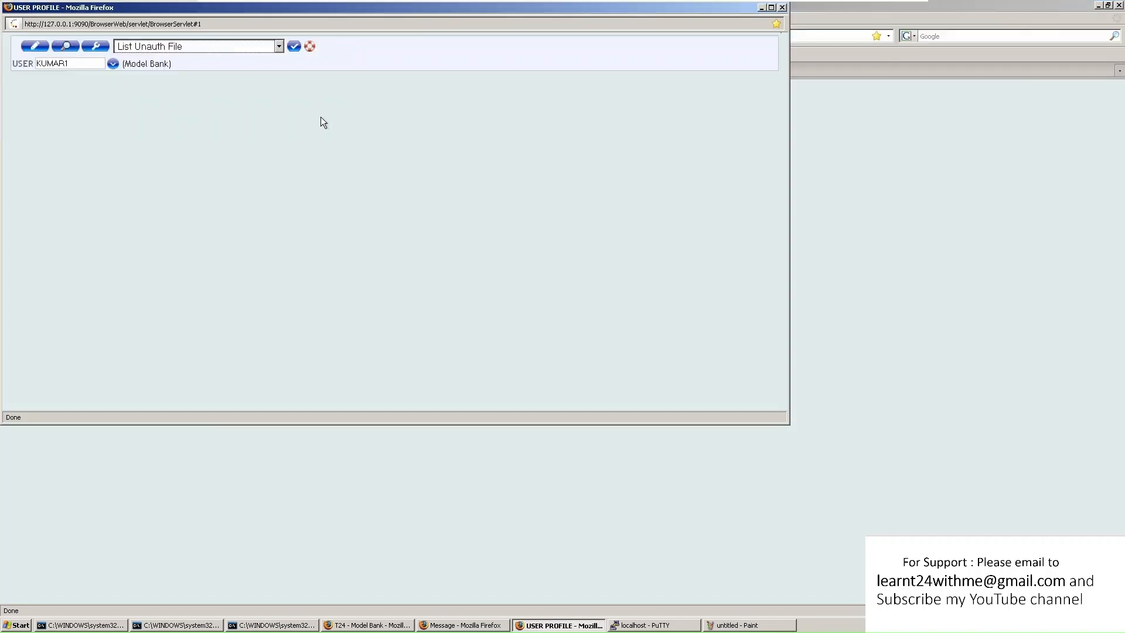
Open history record ARCUSER;3 from the user history list
{"action": "left_click", "coordinate": [156, 47]}
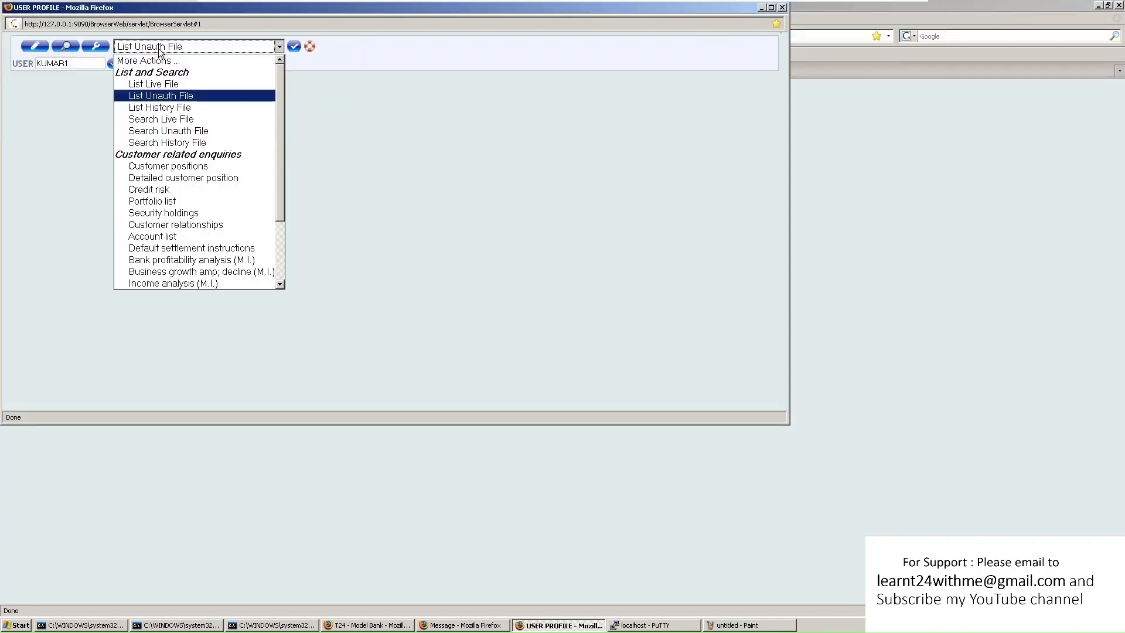
{"action": "left_click", "coordinate": [184, 109]}
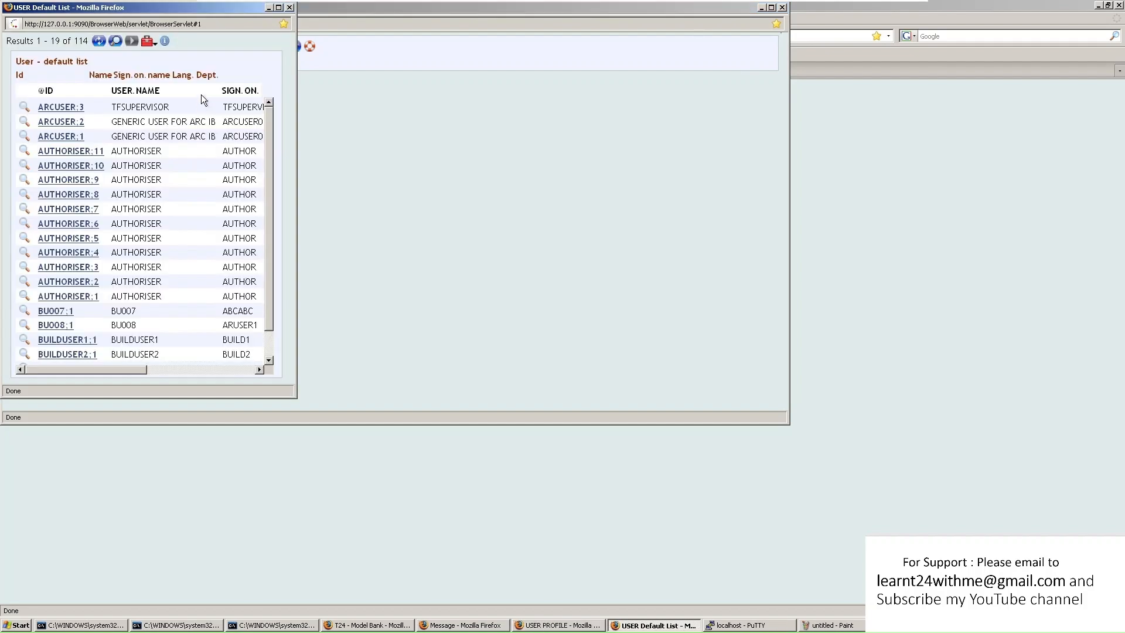
{"action": "left_click", "coordinate": [278, 7]}
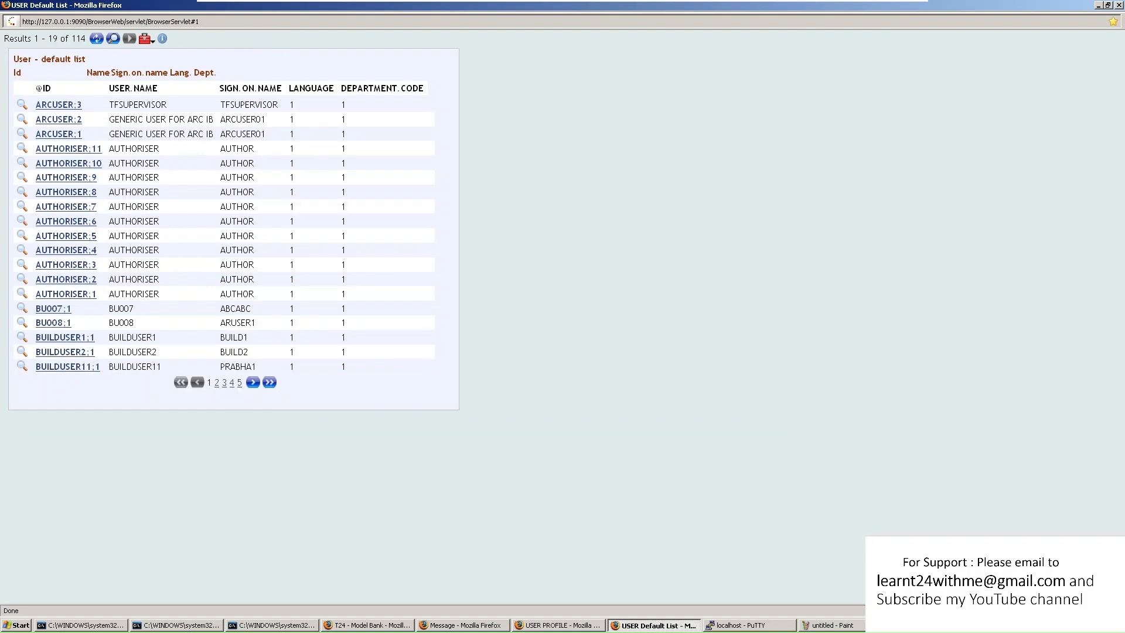
{"action": "left_click", "coordinate": [59, 104]}
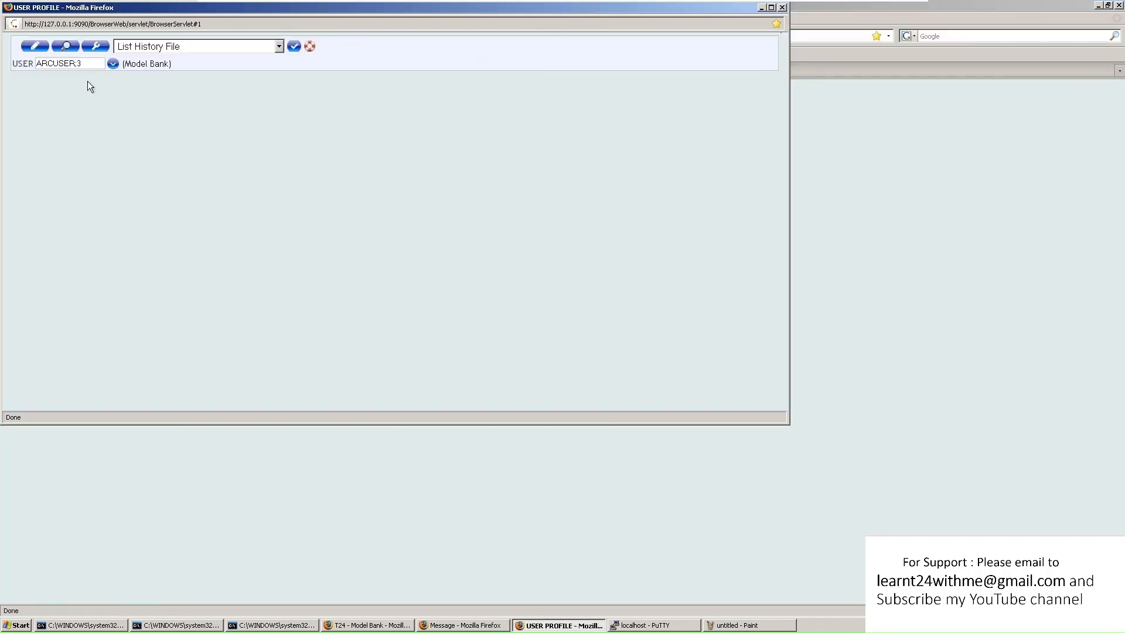
{"action": "left_click_drag", "start_coordinate": [41, 63], "coordinate": [82, 64]}
{"action": "left_click", "coordinate": [78, 64]}
{"action": "left_click", "coordinate": [65, 47]}
Review ARCUSER;3's audit fields, highlighting Curr No 3, inputter, authoriser and changes
{"action": "scroll", "coordinate": [255, 281], "scroll_direction": "down", "scroll_amount": 7}
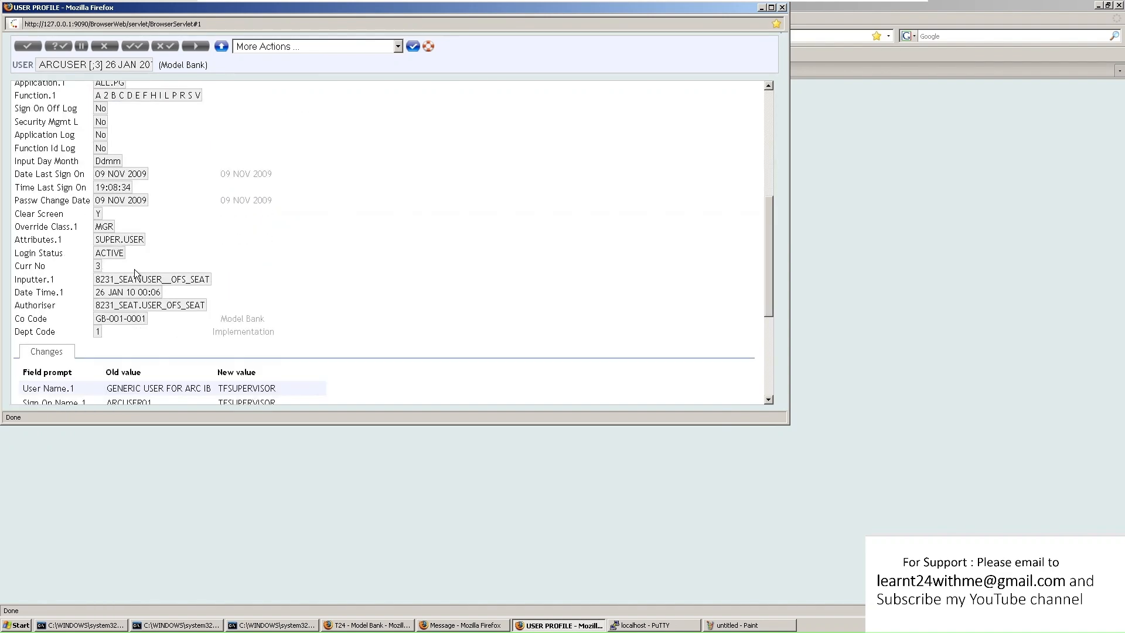
{"action": "double_click", "coordinate": [97, 265]}
{"action": "scroll", "coordinate": [233, 285], "scroll_direction": "down", "scroll_amount": 2}
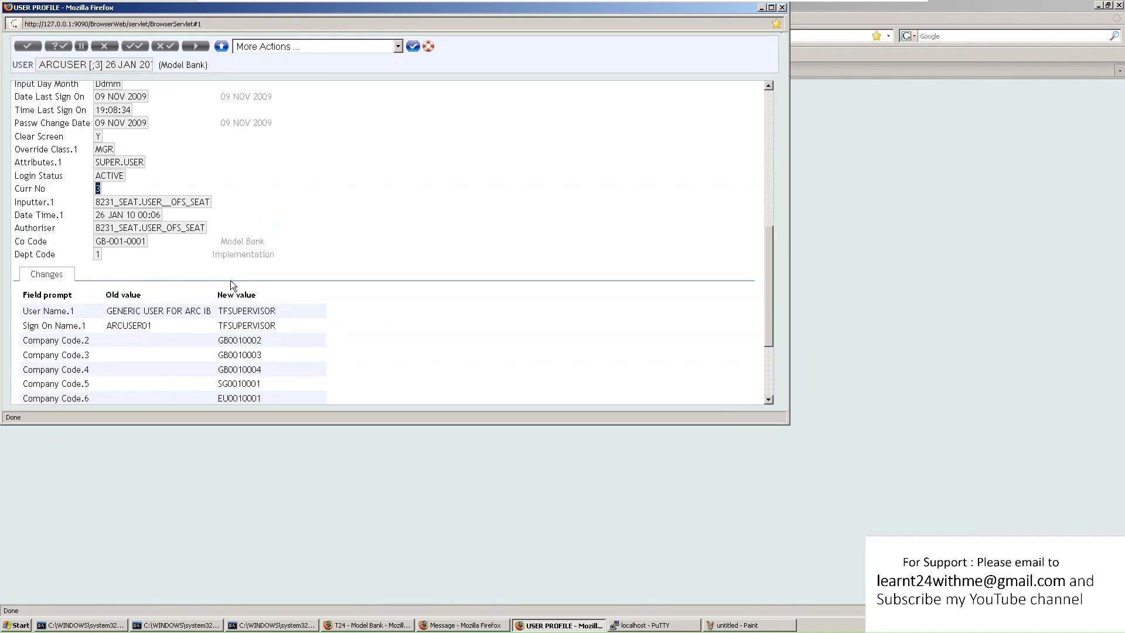
{"action": "scroll", "coordinate": [233, 286], "scroll_direction": "down", "scroll_amount": 3}
{"action": "scroll", "coordinate": [198, 282], "scroll_direction": "up", "scroll_amount": 10}
{"action": "scroll", "coordinate": [197, 282], "scroll_direction": "up", "scroll_amount": 3}
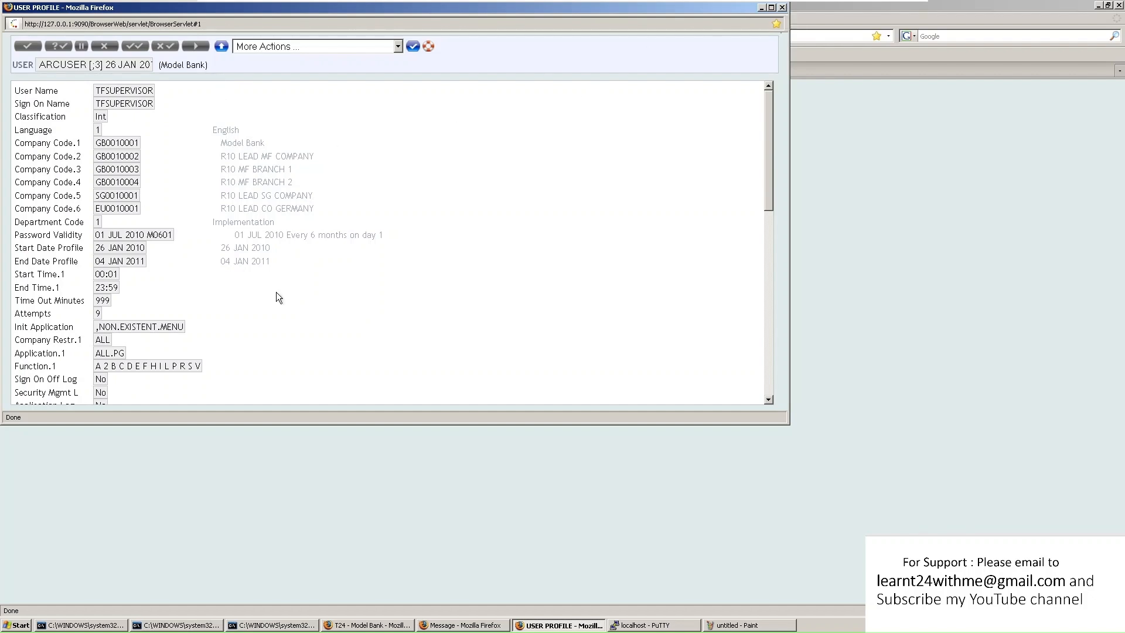
{"action": "scroll", "coordinate": [173, 268], "scroll_direction": "down", "scroll_amount": 5}
{"action": "left_click", "coordinate": [100, 344]}
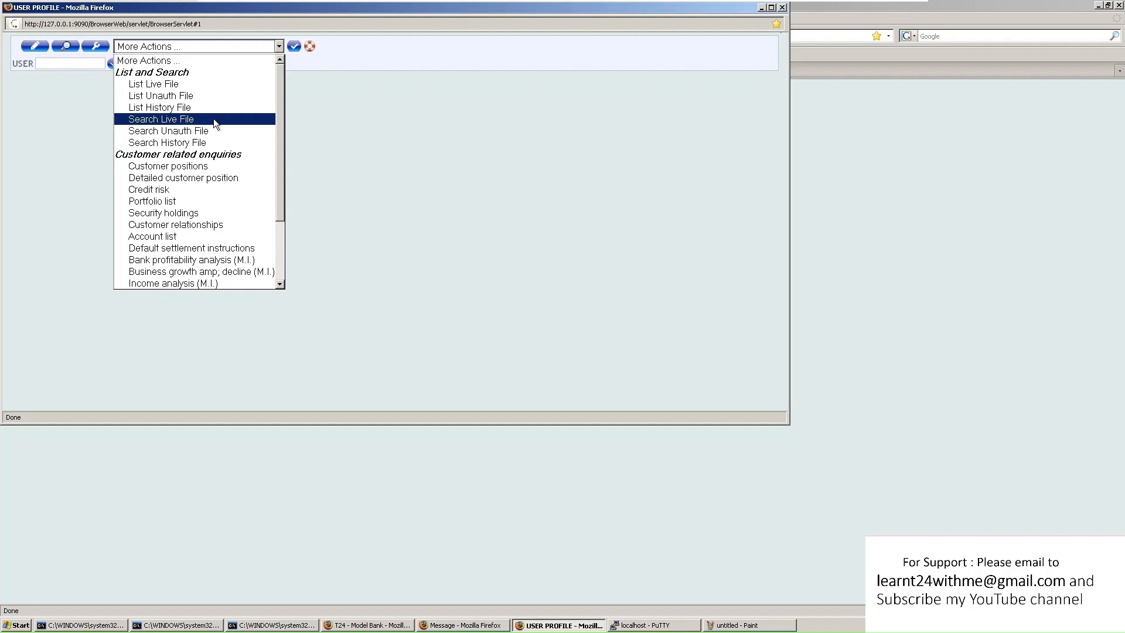
Search the live user records for LANGUAGE equals 1 (English)
{"action": "left_click", "coordinate": [214, 118]}
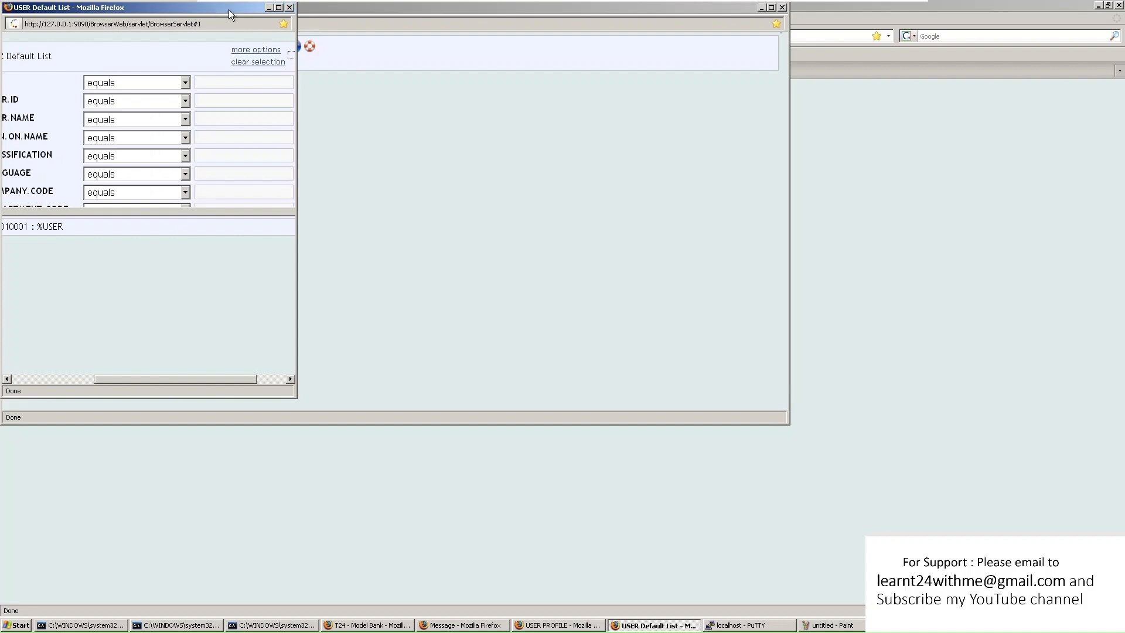
{"action": "left_click_drag", "start_coordinate": [213, 9], "coordinate": [312, 10]}
{"action": "left_click", "coordinate": [378, 8]}
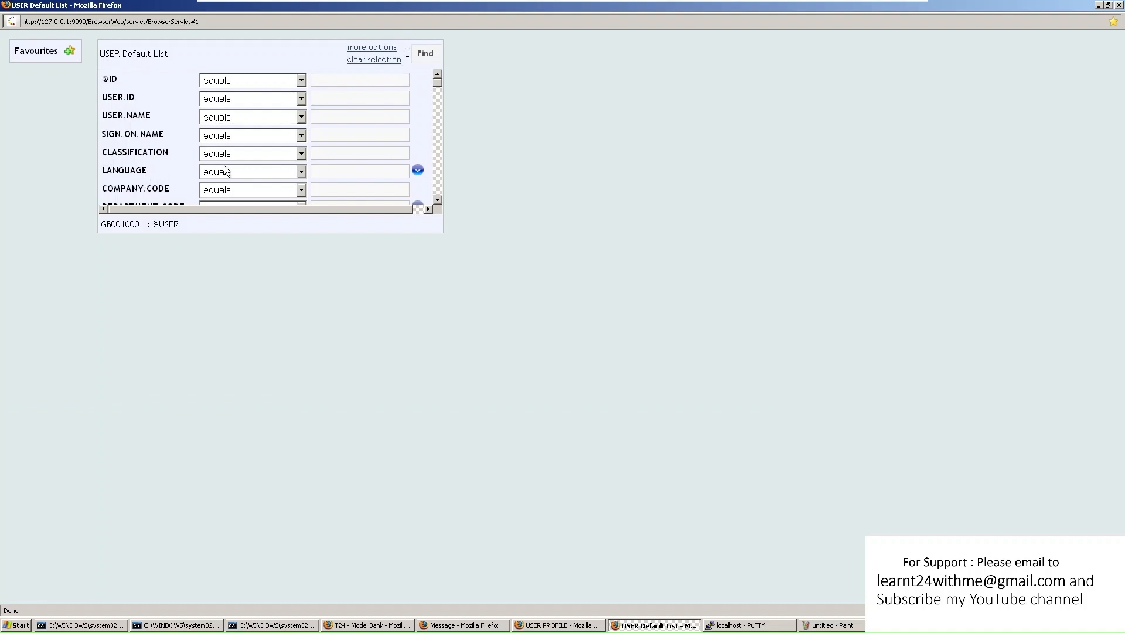
{"action": "left_click", "coordinate": [230, 174]}
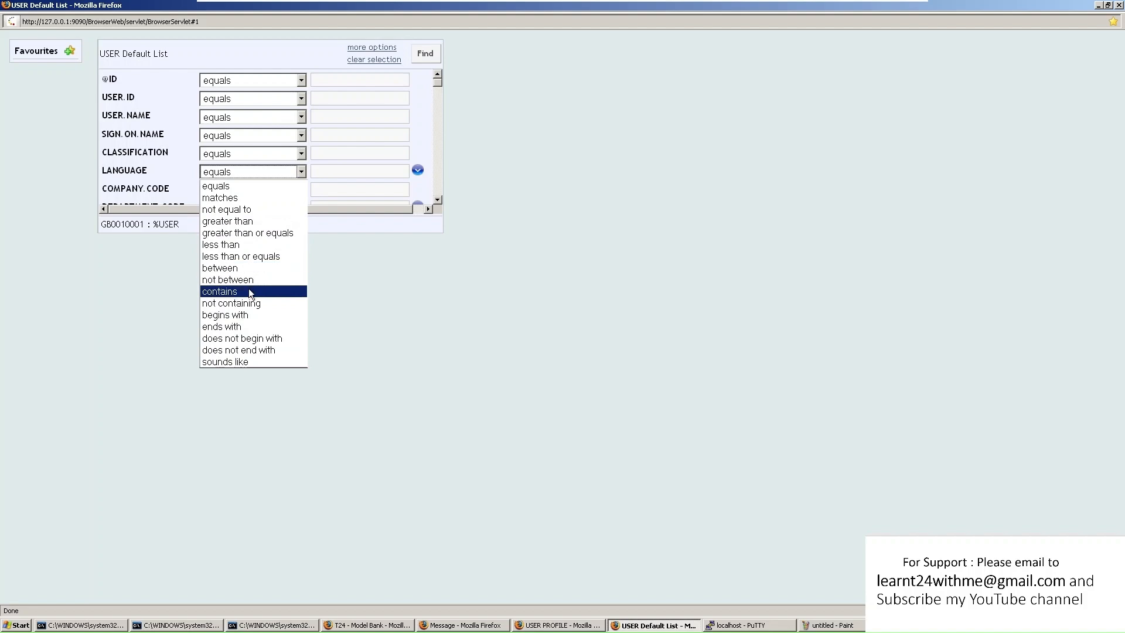
{"action": "left_click", "coordinate": [227, 186]}
{"action": "left_click", "coordinate": [351, 177]}
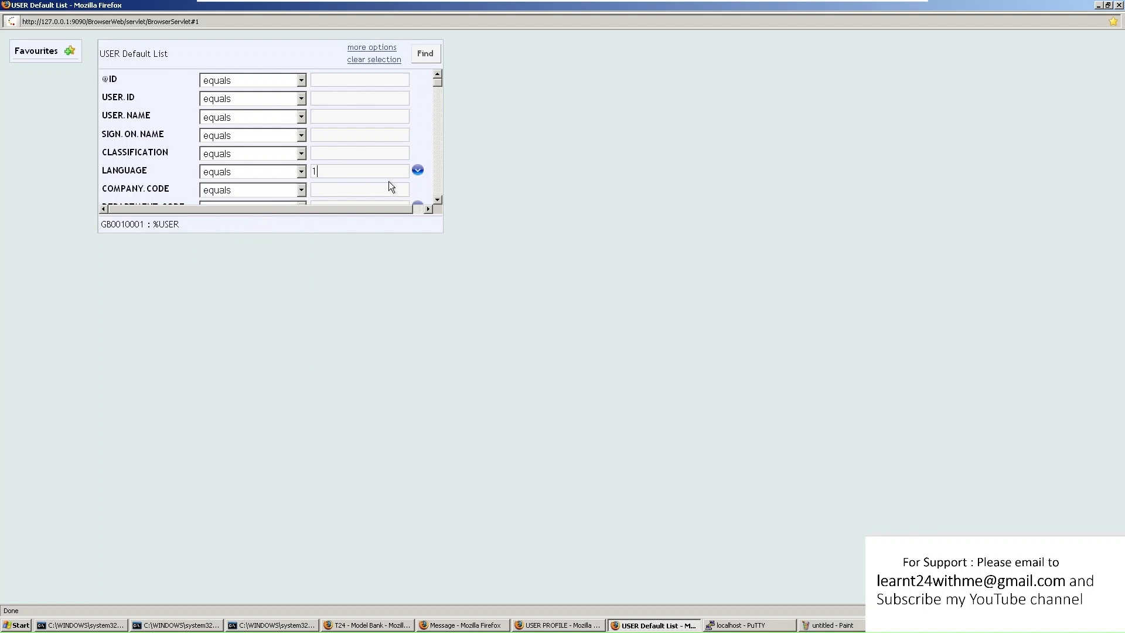
{"action": "left_click", "coordinate": [418, 171]}
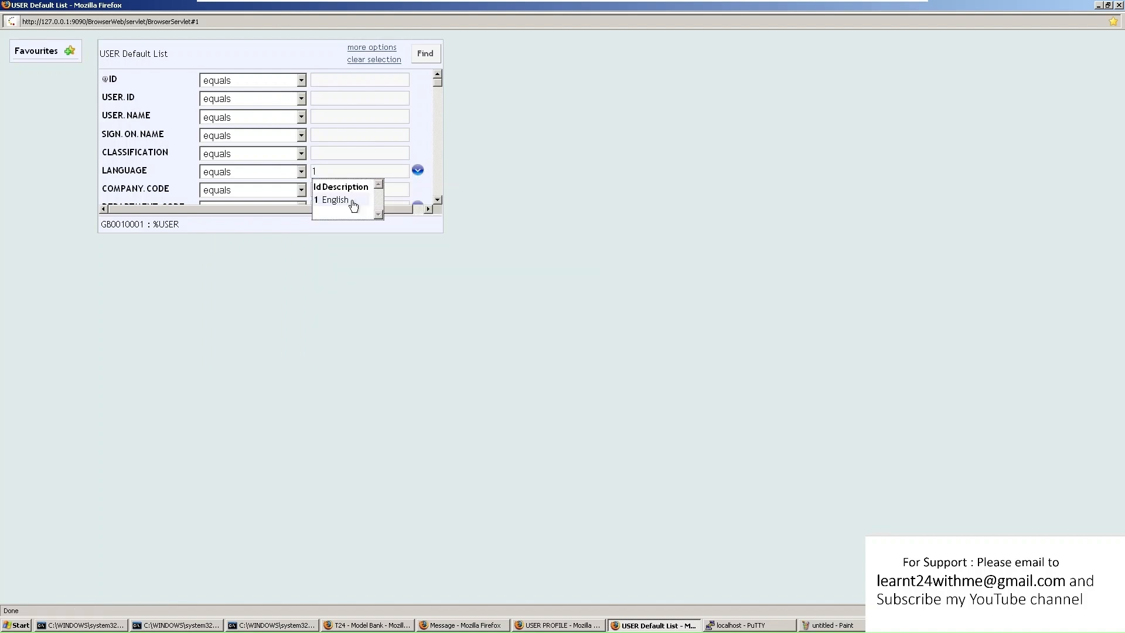
{"action": "left_click", "coordinate": [329, 200]}
{"action": "left_click", "coordinate": [426, 54]}
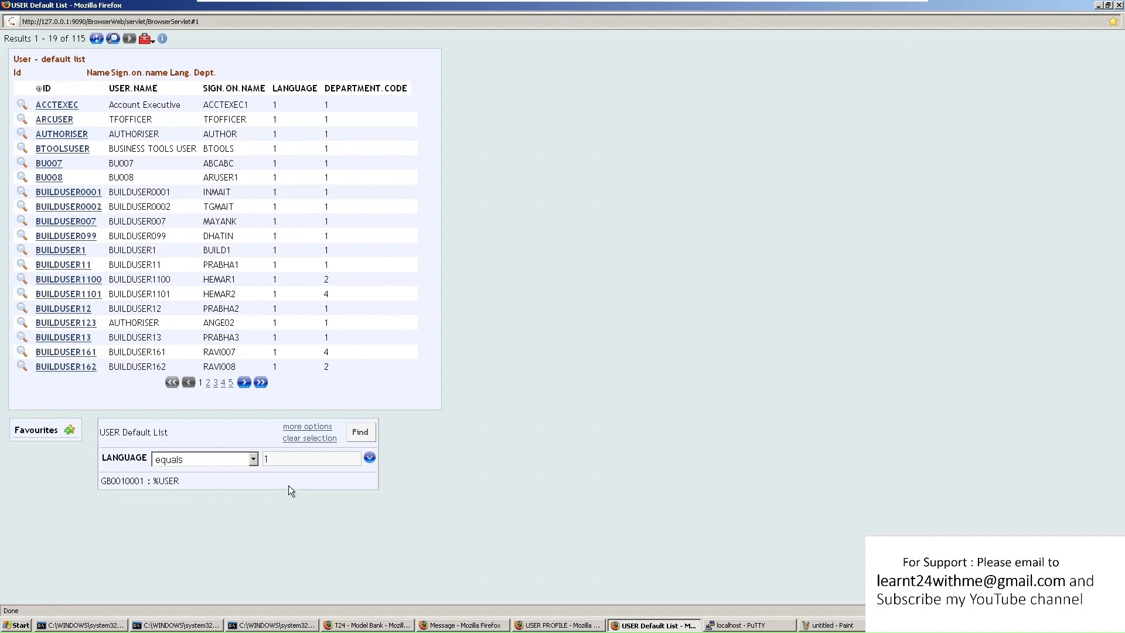
Sort the 115 matching user records by LANGUAGE only, then close the results window
{"action": "left_click", "coordinate": [307, 426]}
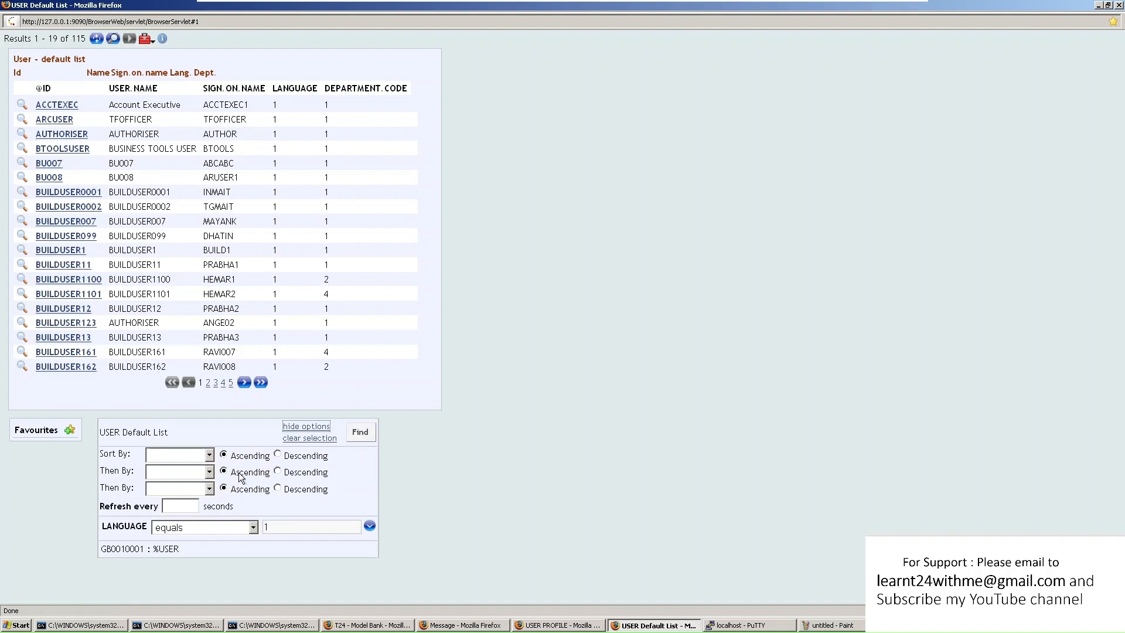
{"action": "left_click", "coordinate": [209, 455]}
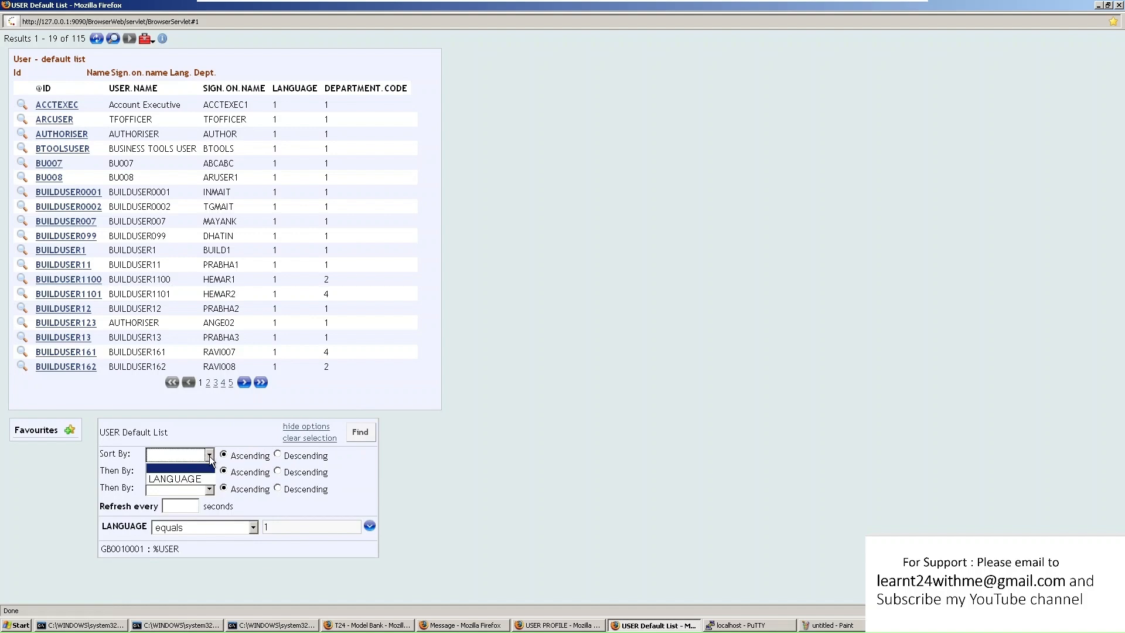
{"action": "left_click", "coordinate": [199, 474]}
{"action": "left_click", "coordinate": [208, 473]}
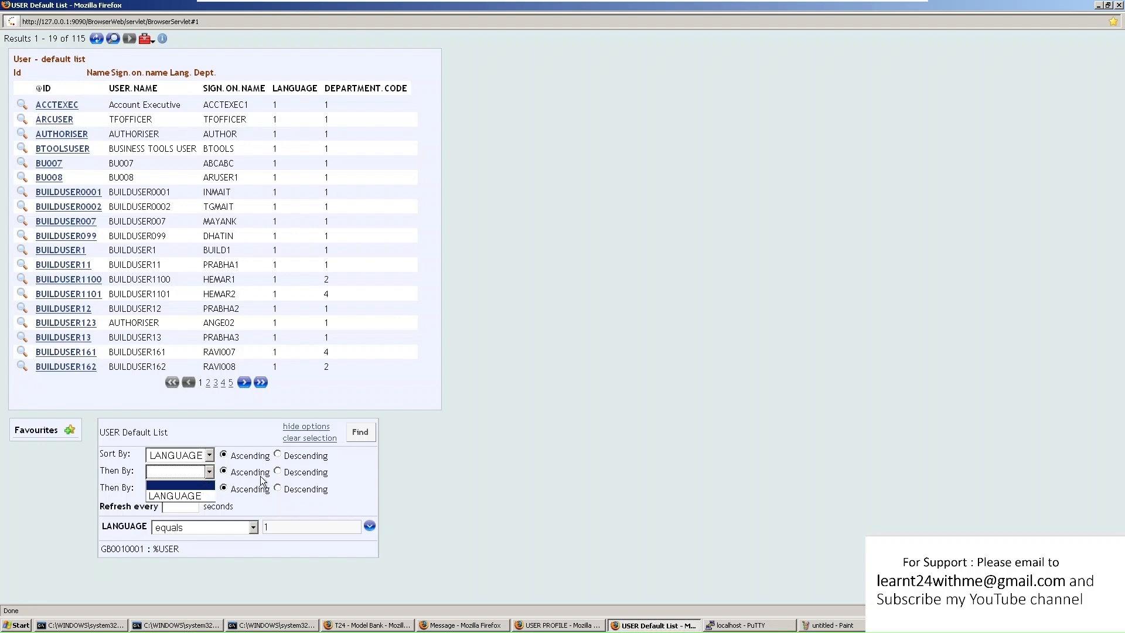
{"action": "left_click", "coordinate": [261, 476]}
{"action": "left_click", "coordinate": [199, 488]}
{"action": "left_click", "coordinate": [254, 487]}
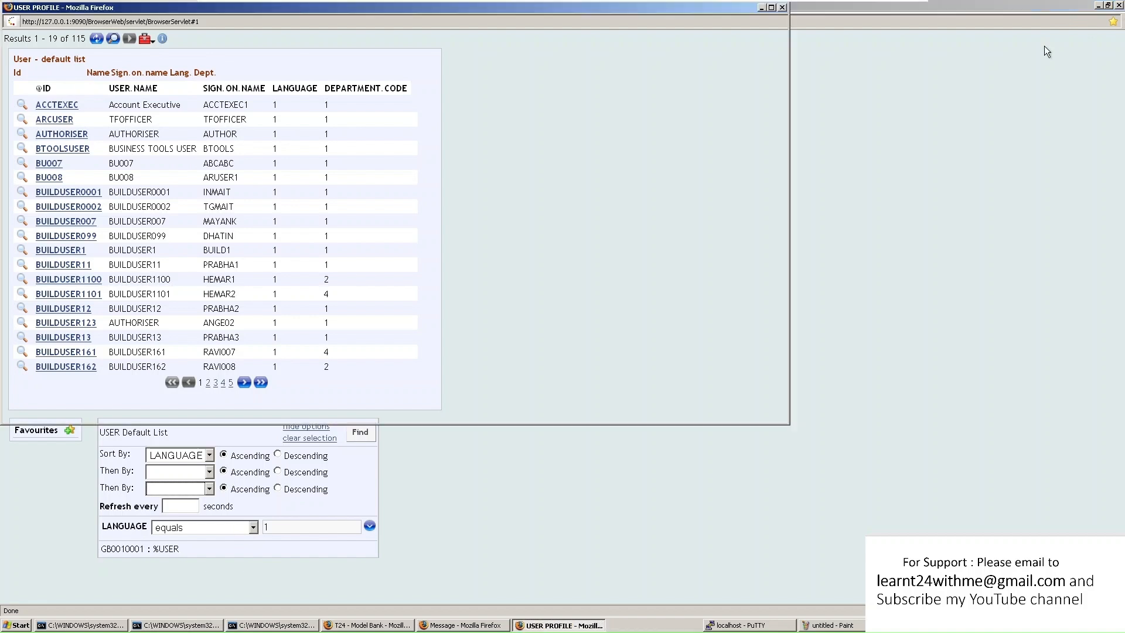
{"action": "left_click", "coordinate": [1120, 6]}
Reopen the live user search form, scroll through its criteria, and close it
{"action": "left_click", "coordinate": [293, 46]}
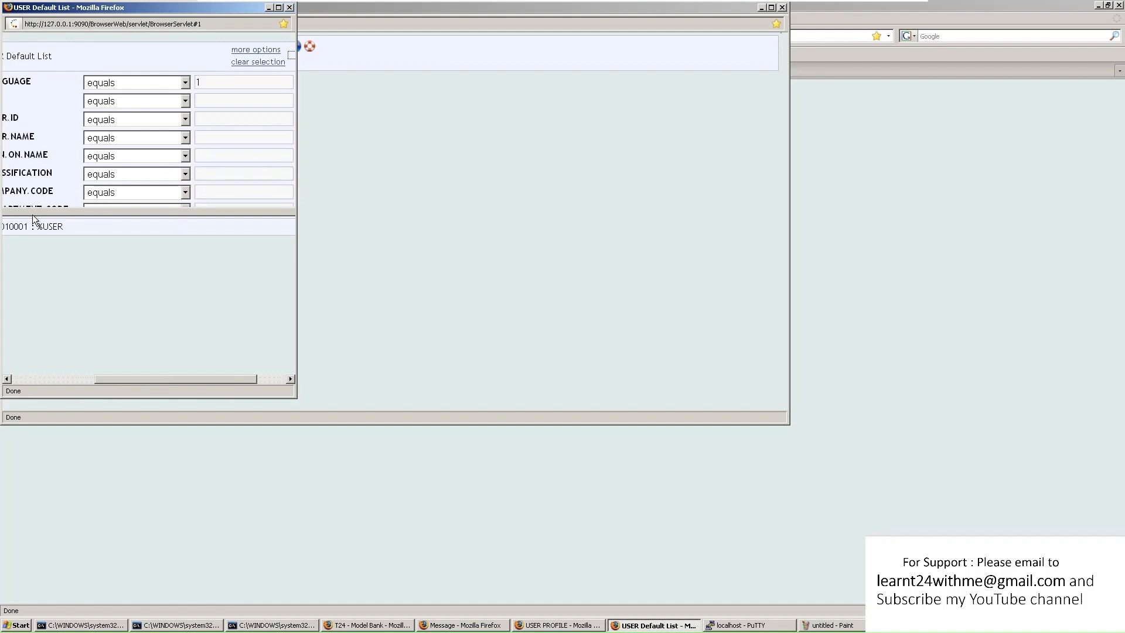
{"action": "left_click", "coordinate": [279, 7]}
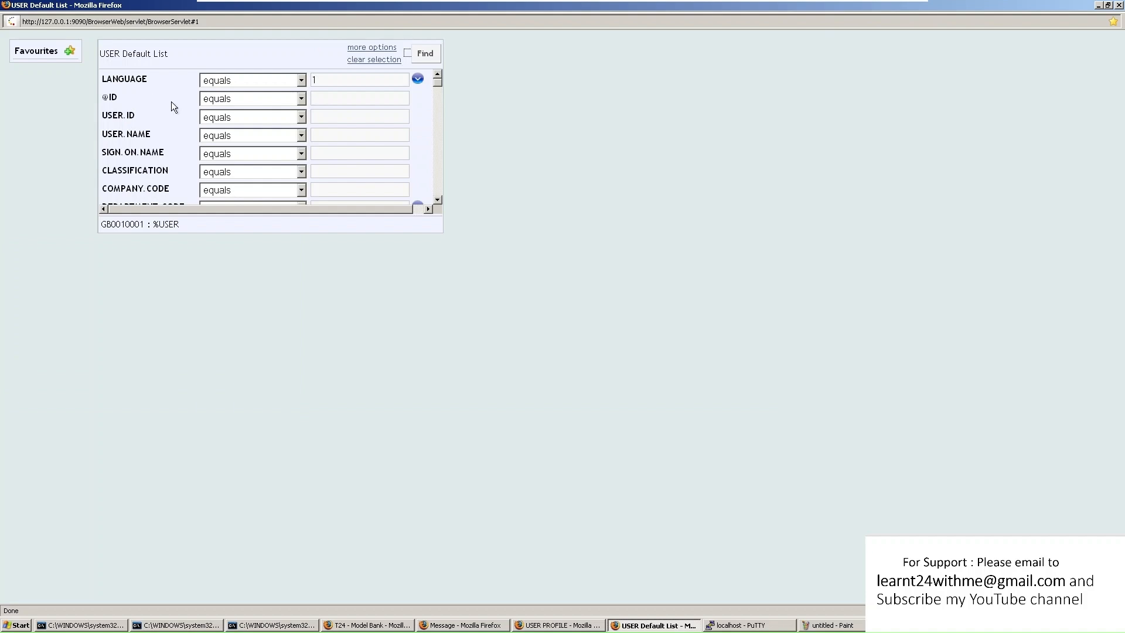
{"action": "scroll", "coordinate": [172, 125], "scroll_direction": "down", "scroll_amount": 1}
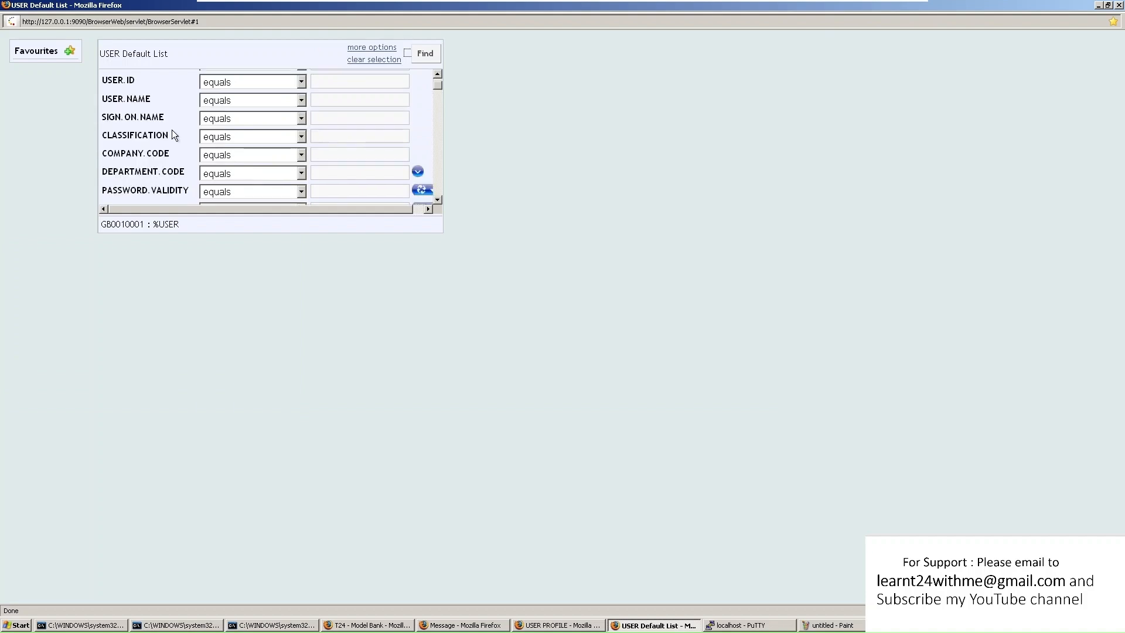
{"action": "scroll", "coordinate": [173, 143], "scroll_direction": "down", "scroll_amount": 2}
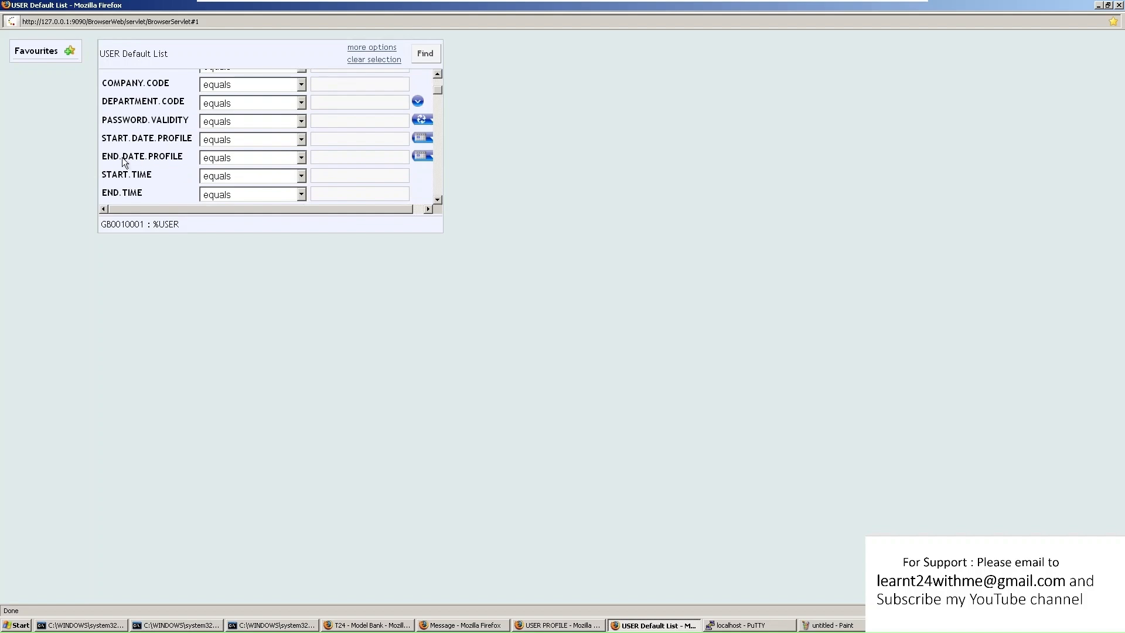
{"action": "left_click_drag", "start_coordinate": [121, 157], "coordinate": [191, 157]}
{"action": "scroll", "coordinate": [161, 186], "scroll_direction": "down", "scroll_amount": 3}
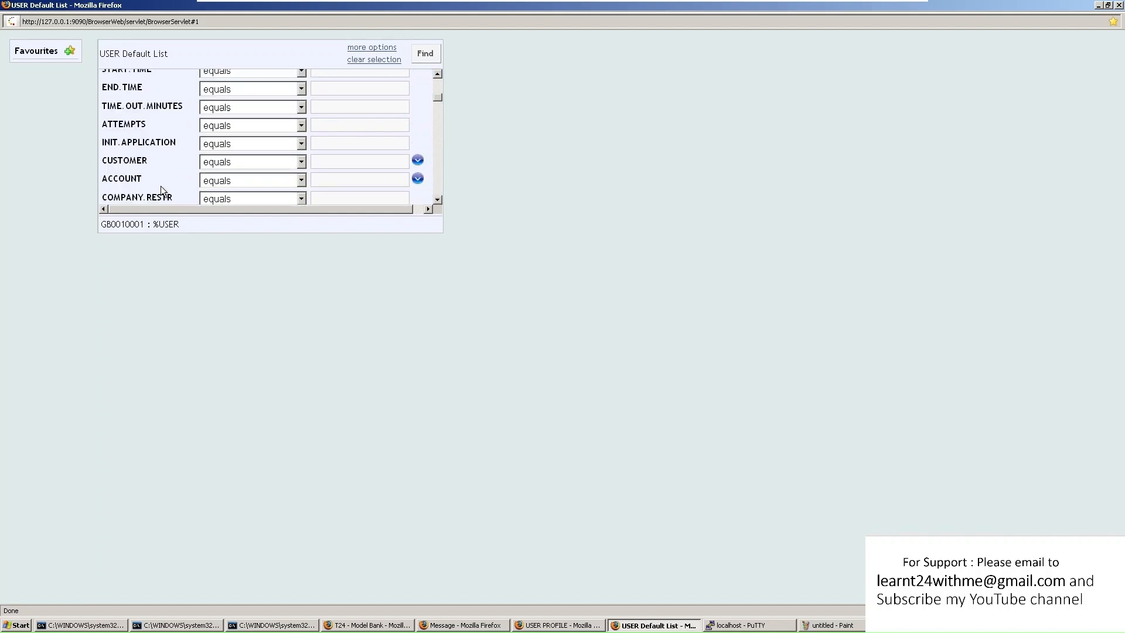
{"action": "scroll", "coordinate": [134, 179], "scroll_direction": "down", "scroll_amount": 1}
{"action": "scroll", "coordinate": [166, 161], "scroll_direction": "up", "scroll_amount": 6}
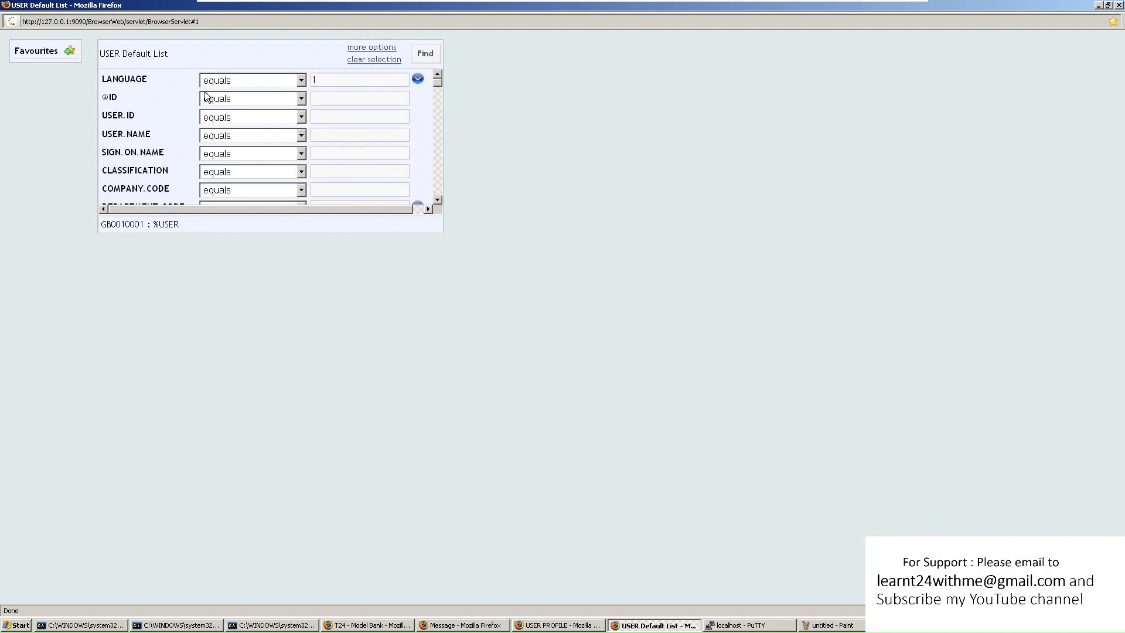
{"action": "left_click", "coordinate": [1118, 6]}
Search the unauthorised user records for LANGUAGE equals 1
{"action": "left_click", "coordinate": [193, 46]}
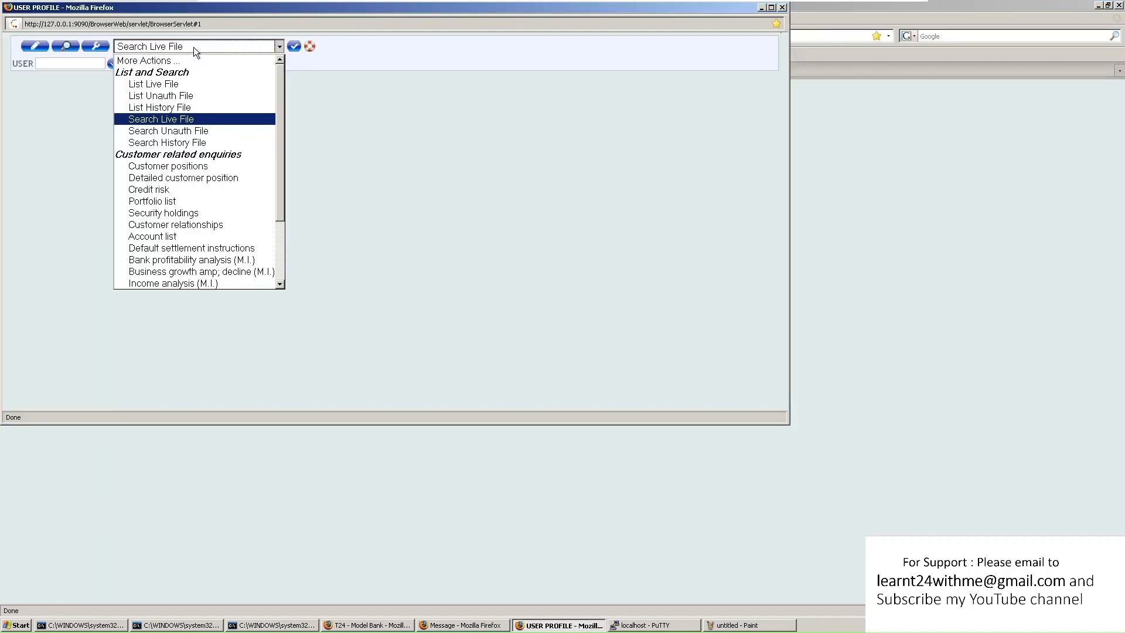
{"action": "left_click", "coordinate": [194, 131]}
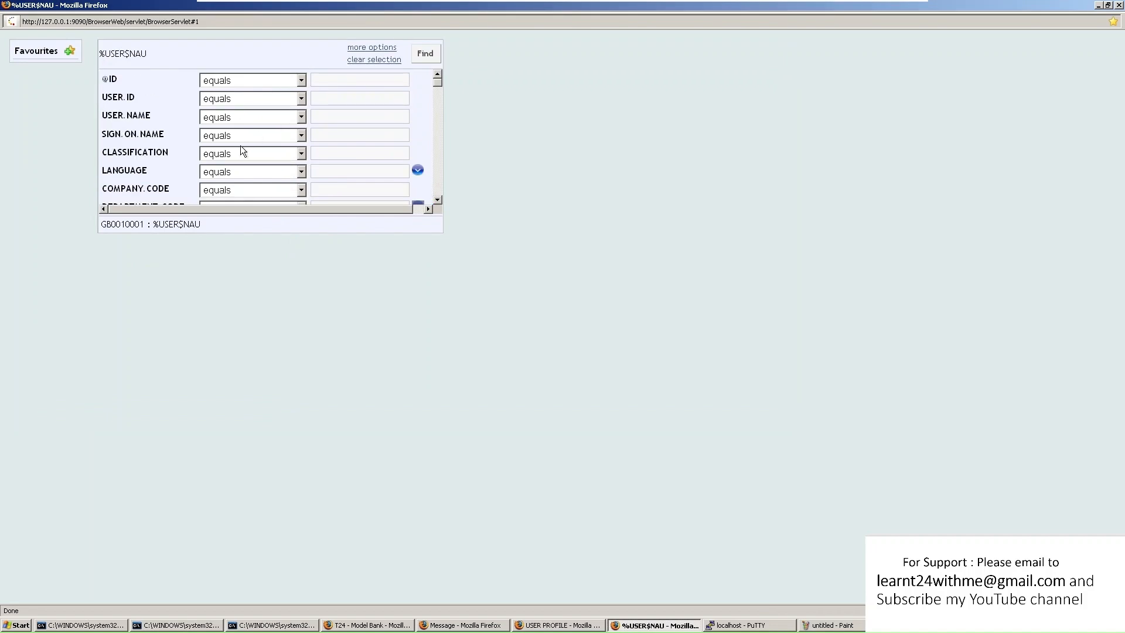
{"action": "scroll", "coordinate": [242, 139], "scroll_direction": "down", "scroll_amount": 1}
{"action": "left_click", "coordinate": [286, 139]}
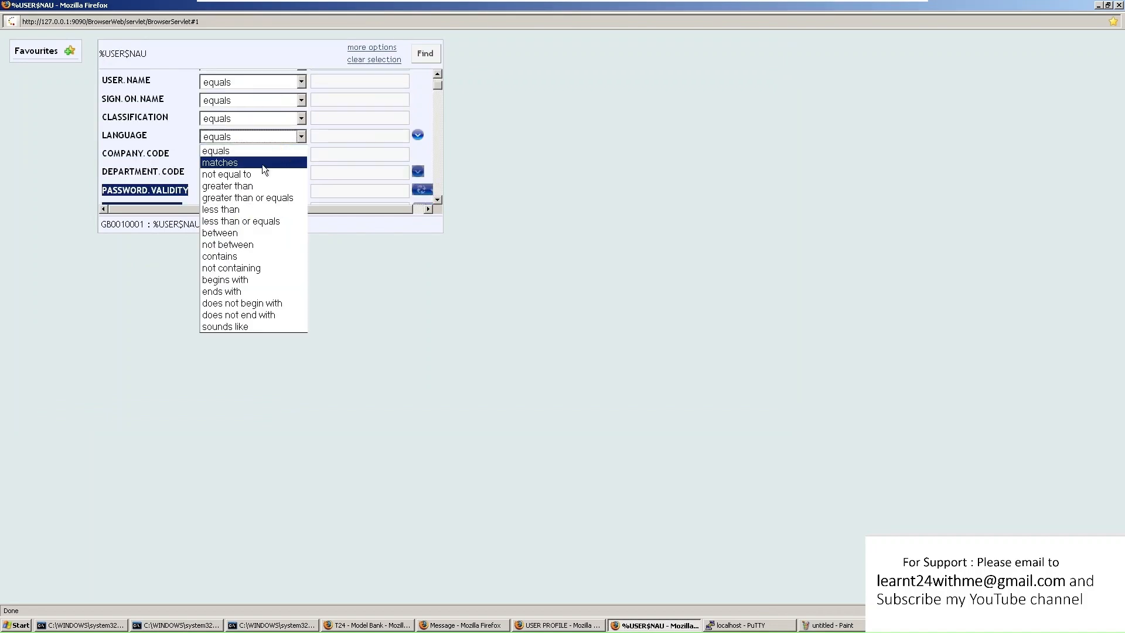
{"action": "left_click", "coordinate": [257, 150]}
{"action": "left_click", "coordinate": [346, 136]}
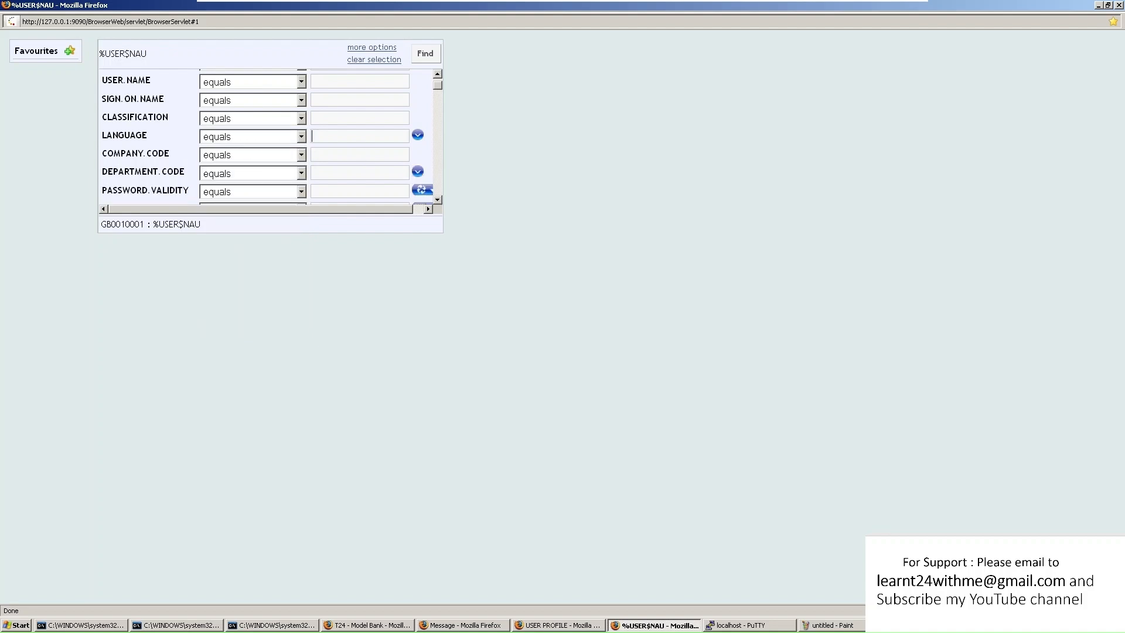
{"action": "left_click", "coordinate": [426, 57]}
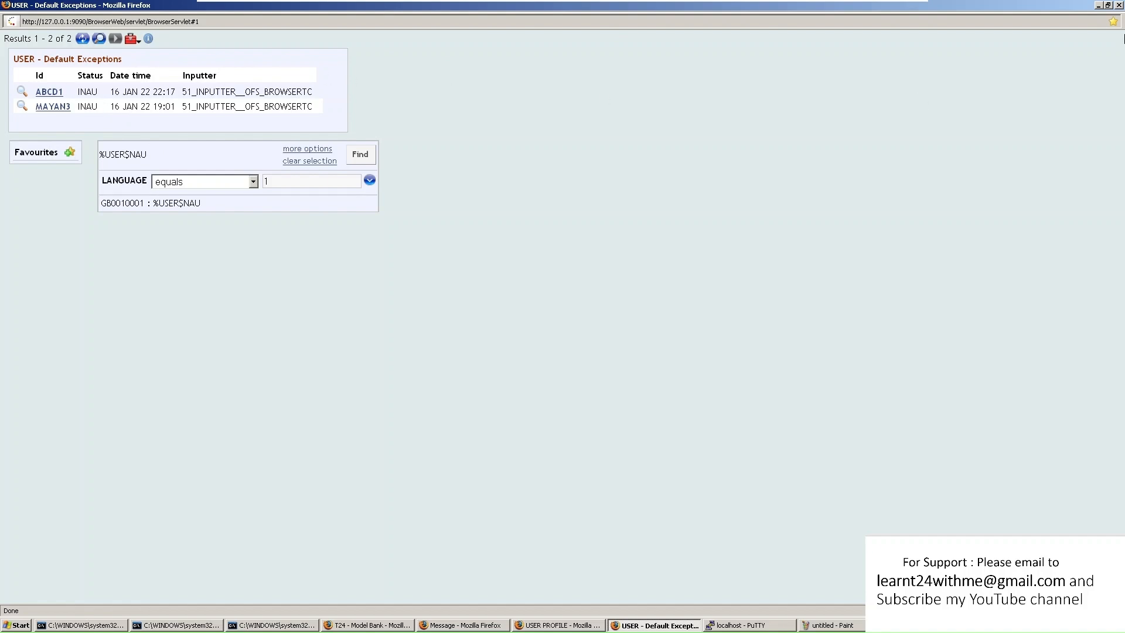
Review the ABCD1 user profile's name, close it, and start a new USER PROFILE window
{"action": "left_click", "coordinate": [1119, 5]}
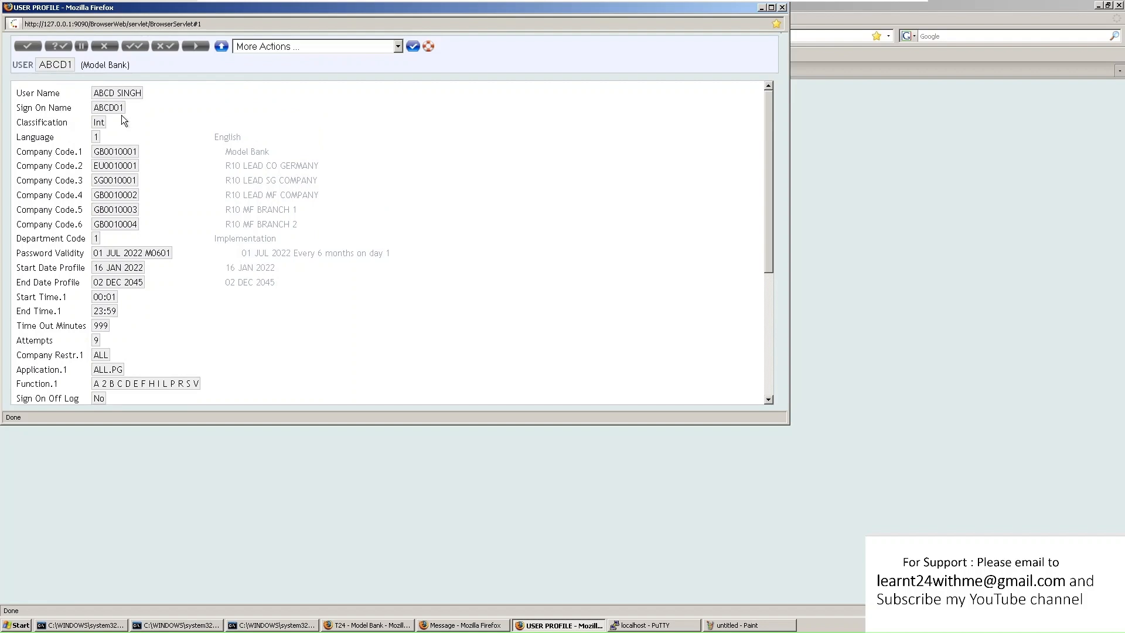
{"action": "left_click_drag", "start_coordinate": [98, 93], "coordinate": [142, 92]}
{"action": "left_click", "coordinate": [782, 7]}
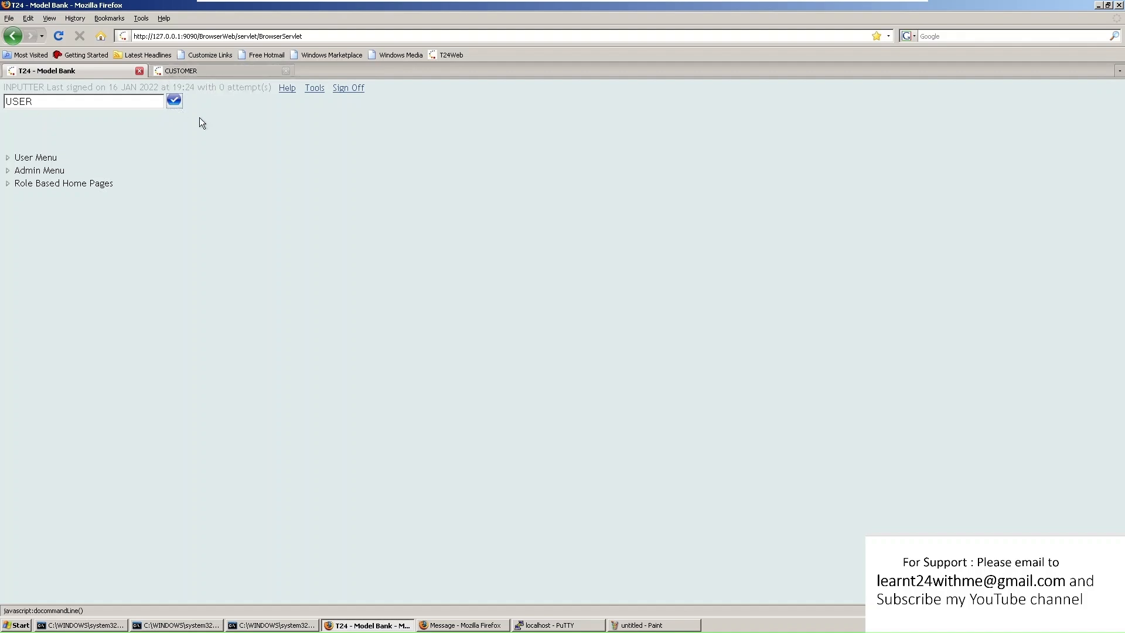
{"action": "left_click", "coordinate": [174, 100]}
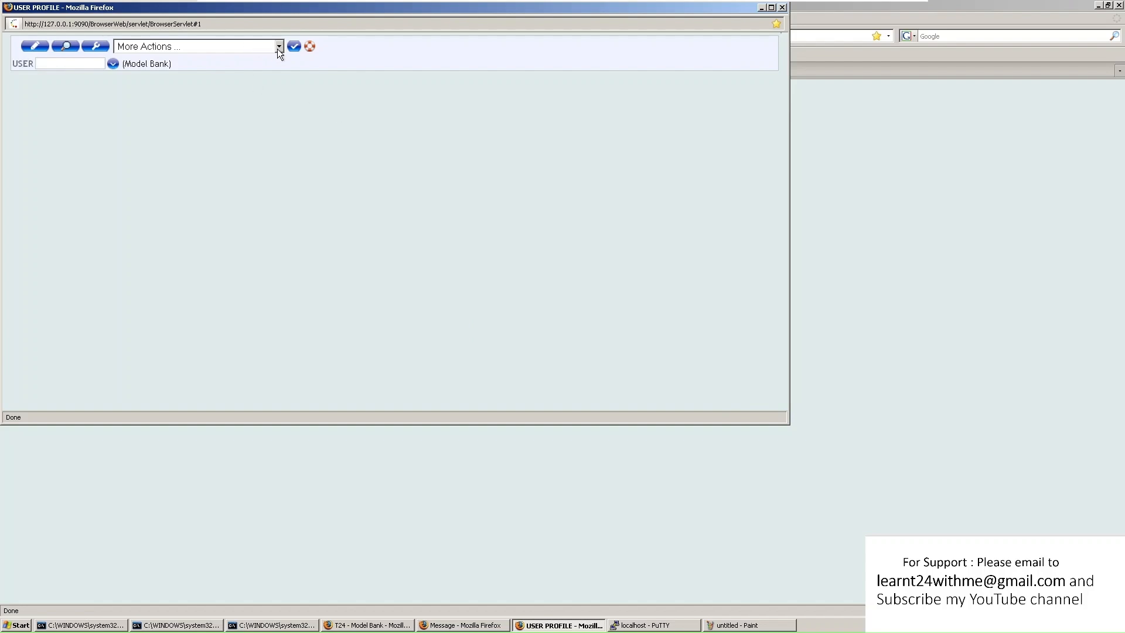
{"action": "left_click", "coordinate": [279, 47]}
{"action": "left_click", "coordinate": [246, 147]}
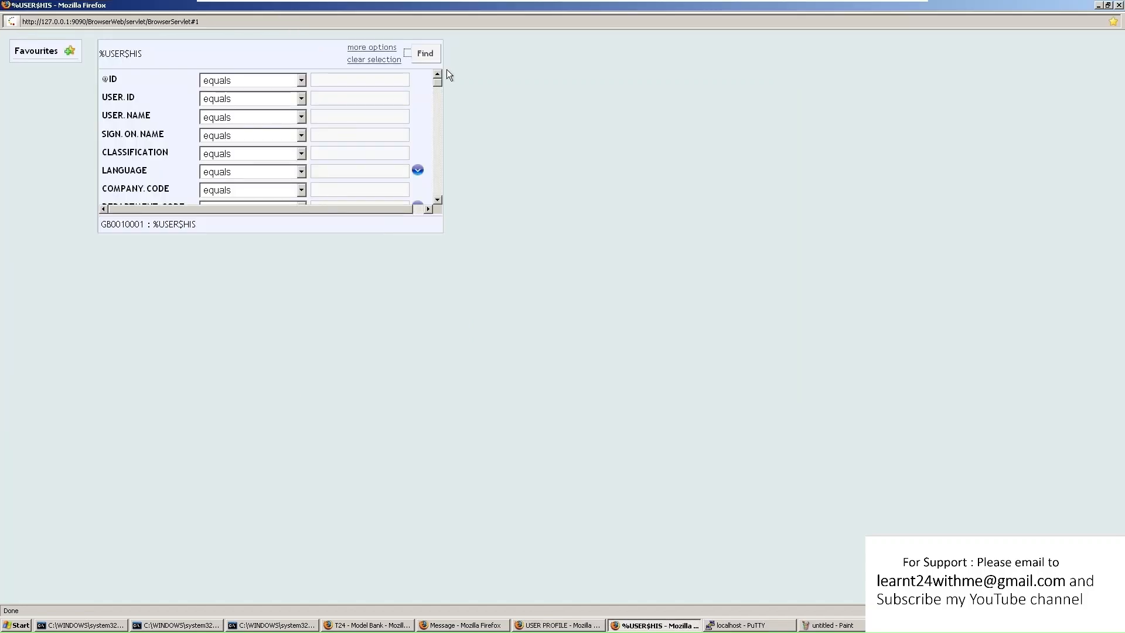
{"action": "left_click", "coordinate": [419, 52]}
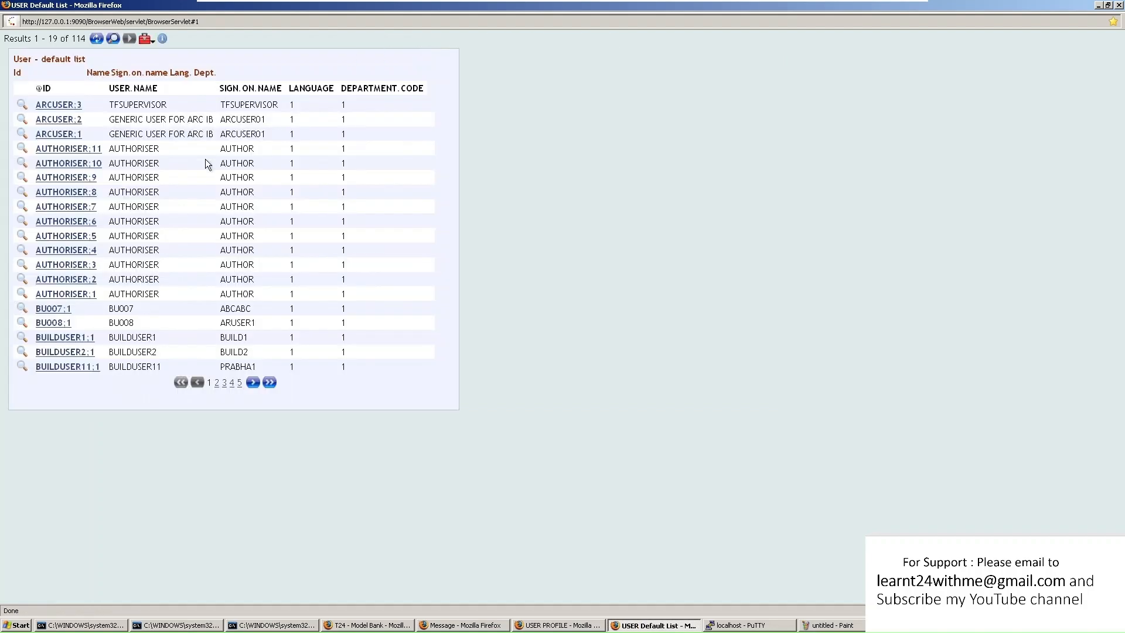
{"action": "key", "text": "ctrl+w"}
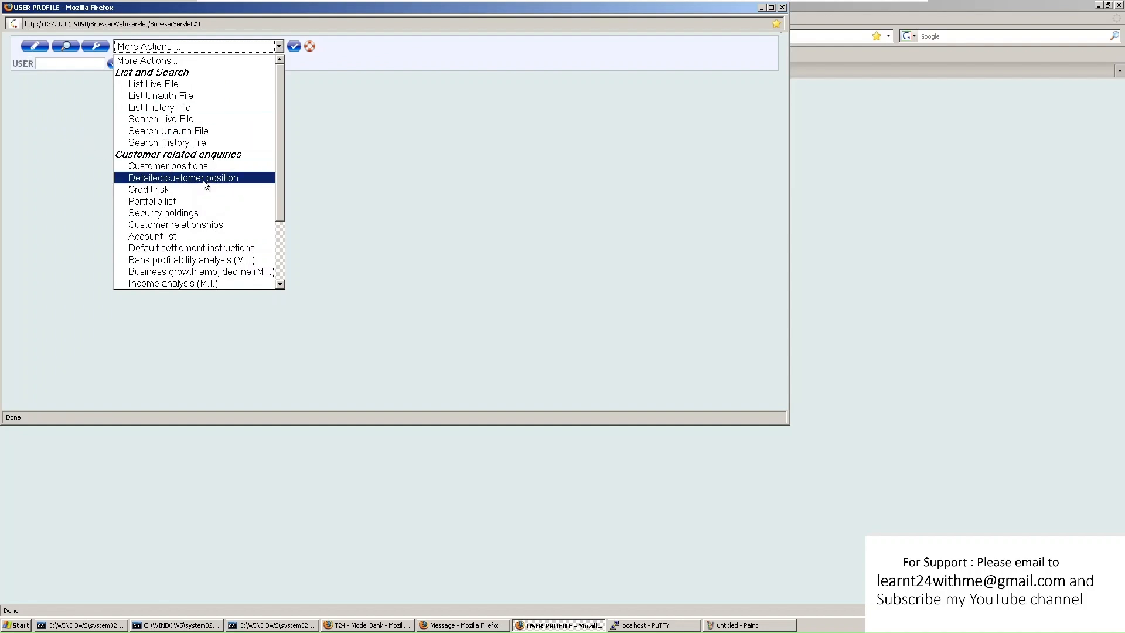
{"action": "scroll", "coordinate": [202, 209], "scroll_direction": "down", "scroll_amount": 3}
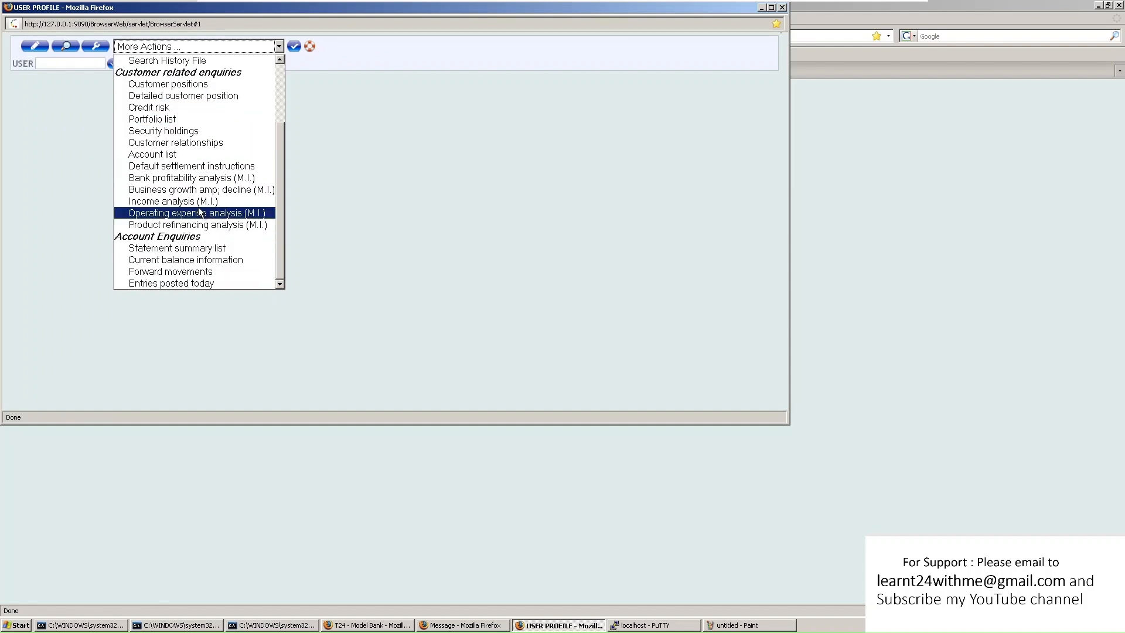
{"action": "scroll", "coordinate": [181, 174], "scroll_direction": "up", "scroll_amount": 2}
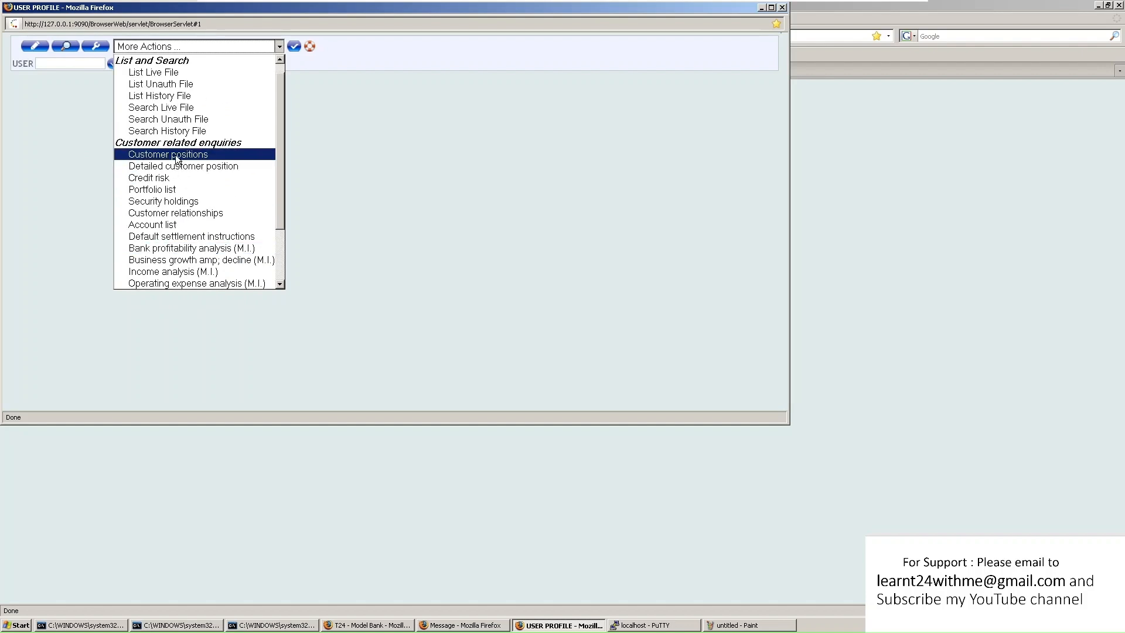
{"action": "left_click", "coordinate": [174, 155]}
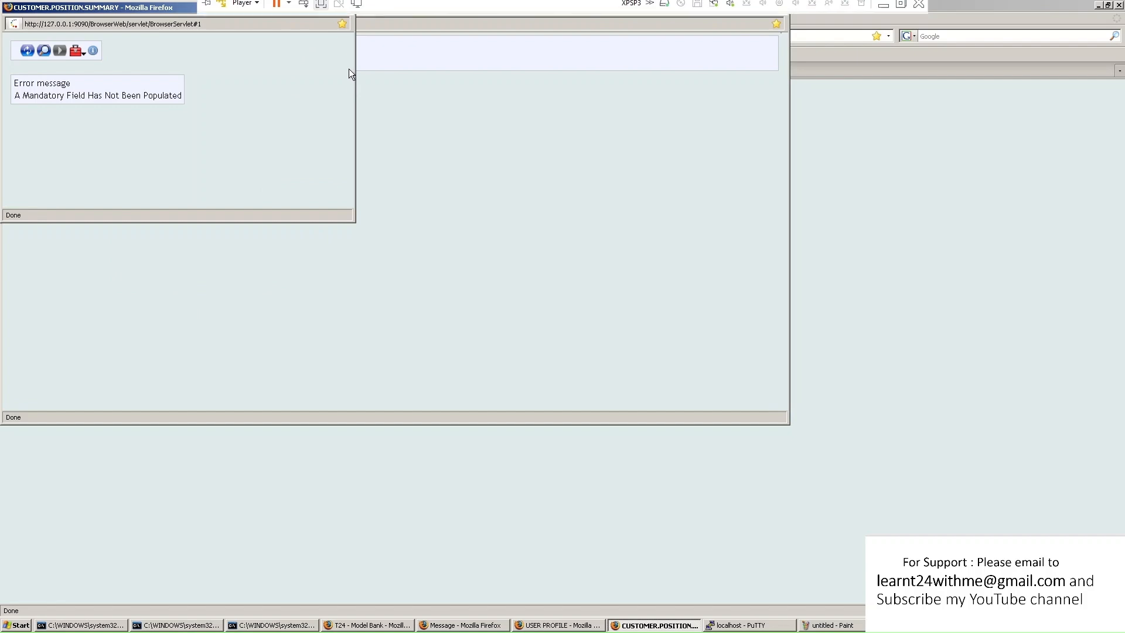
{"action": "left_click", "coordinate": [349, 7]}
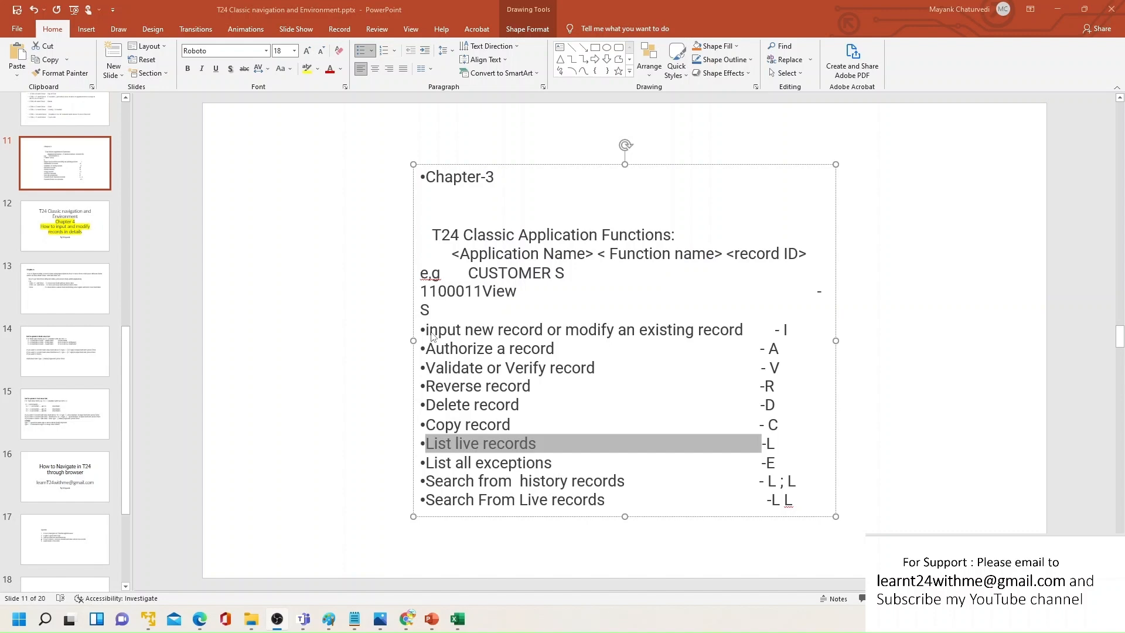
Highlight the 'input new record' function line on slide 11
{"action": "left_click_drag", "start_coordinate": [548, 330], "coordinate": [388, 332]}
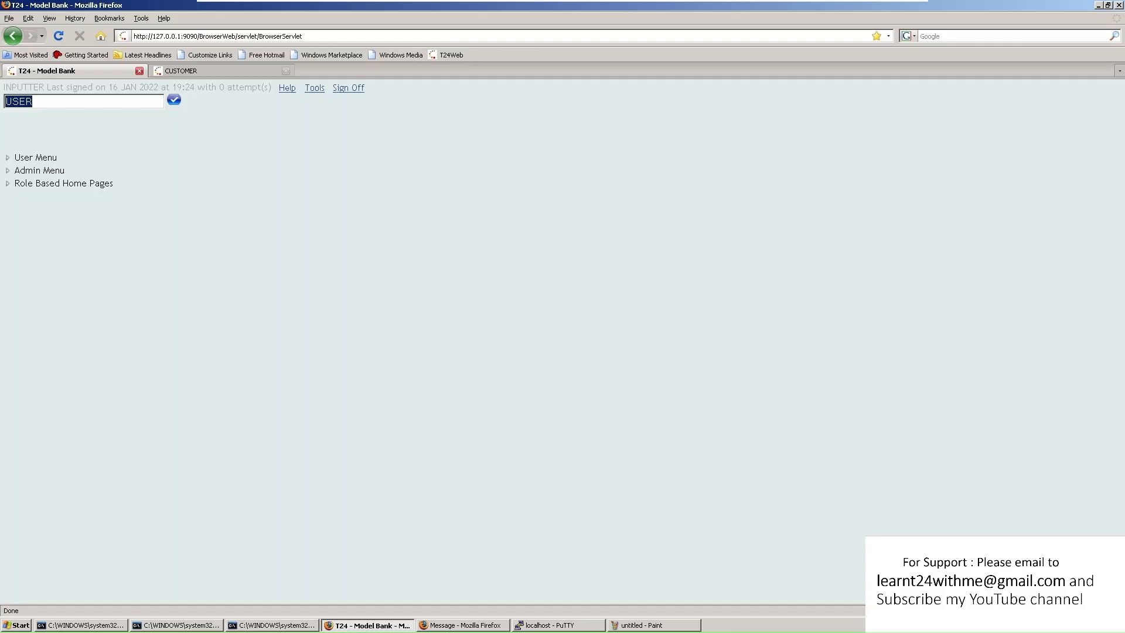
Launch FUNDS.TRANSFER with the FT command and open new record FT/10005/92B07 full-screen
{"action": "left_click", "coordinate": [335, 240]}
{"action": "double_click", "coordinate": [32, 102]}
{"action": "type", "text": "FT"}
{"action": "key", "text": "Return"}
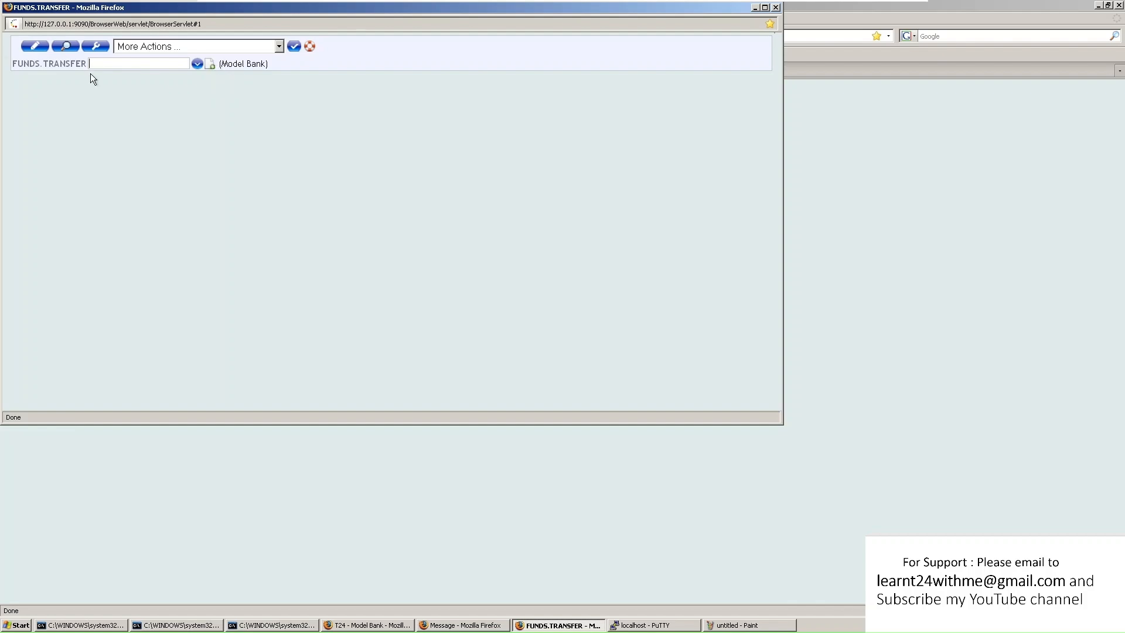
{"action": "left_click", "coordinate": [211, 65]}
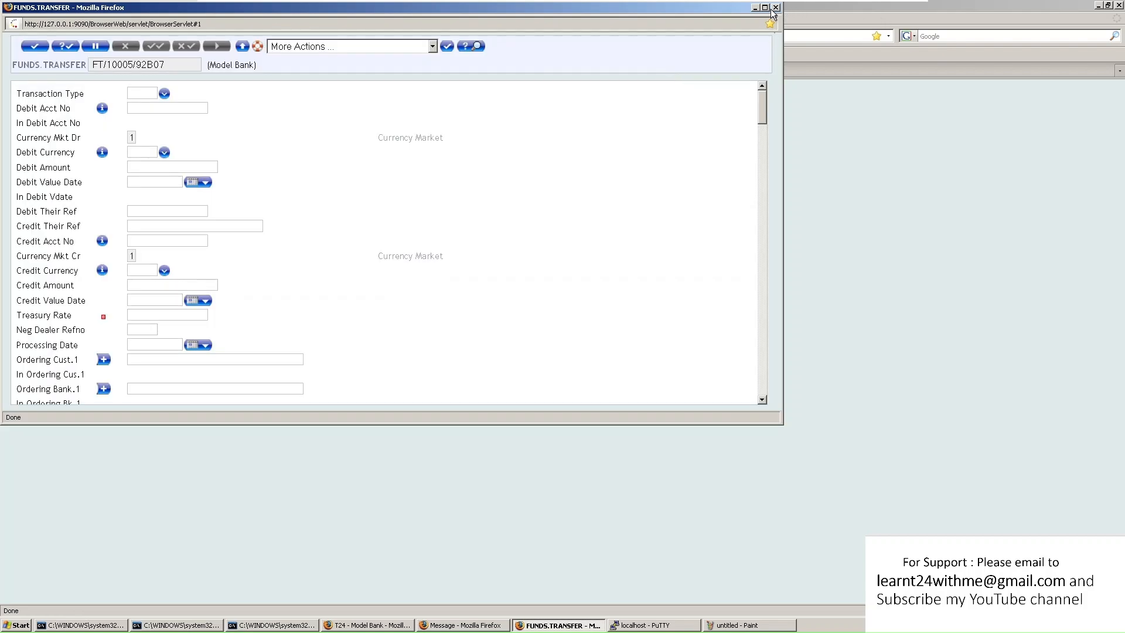
{"action": "left_click", "coordinate": [765, 8]}
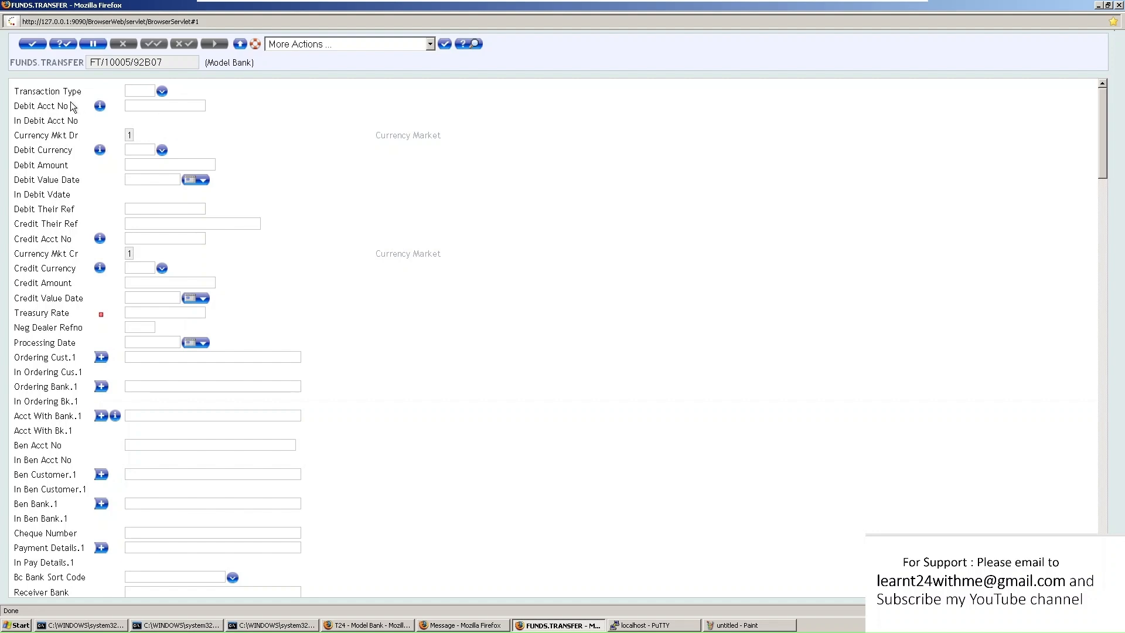
Browse the transaction types and set Transaction Type to AC
{"action": "left_click", "coordinate": [162, 92]}
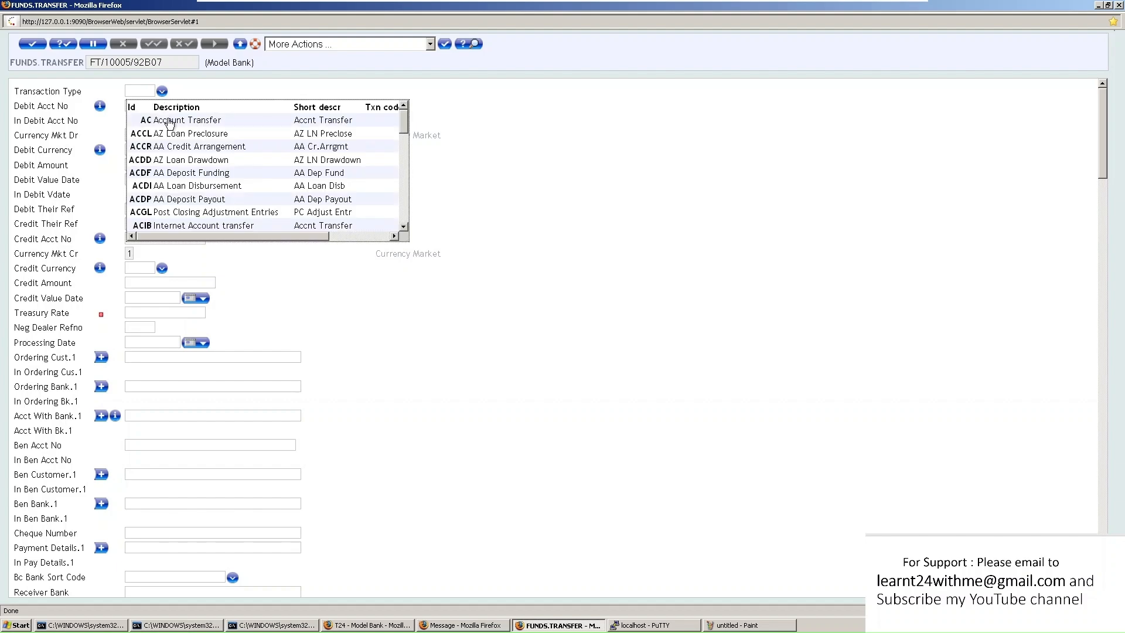
{"action": "scroll", "coordinate": [178, 171], "scroll_direction": "down", "scroll_amount": 3}
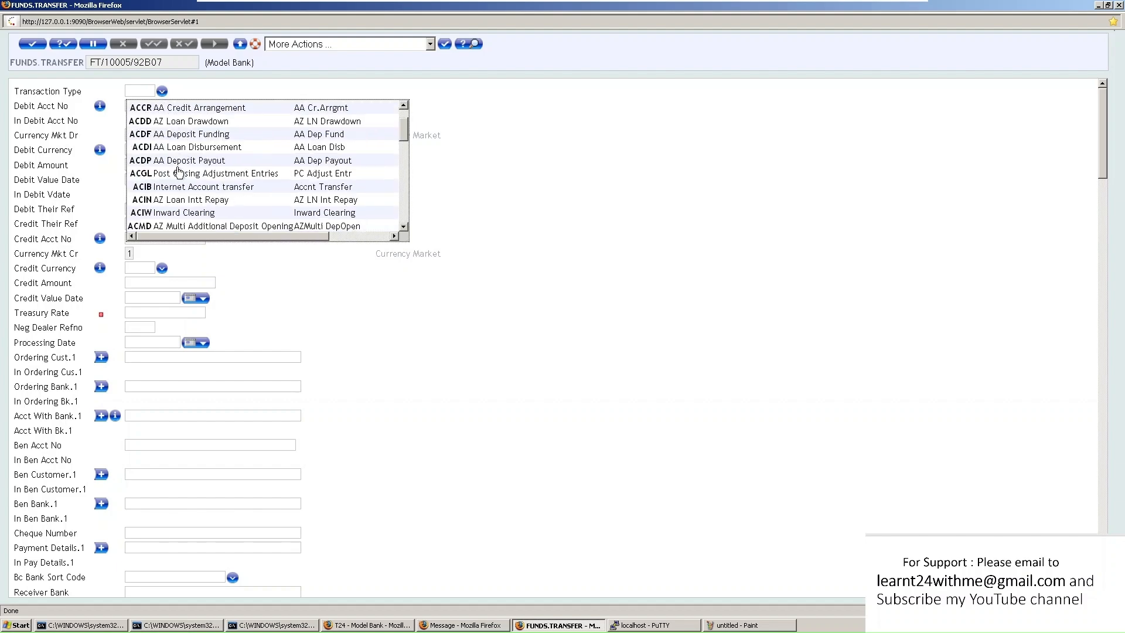
{"action": "scroll", "coordinate": [178, 170], "scroll_direction": "down", "scroll_amount": 10}
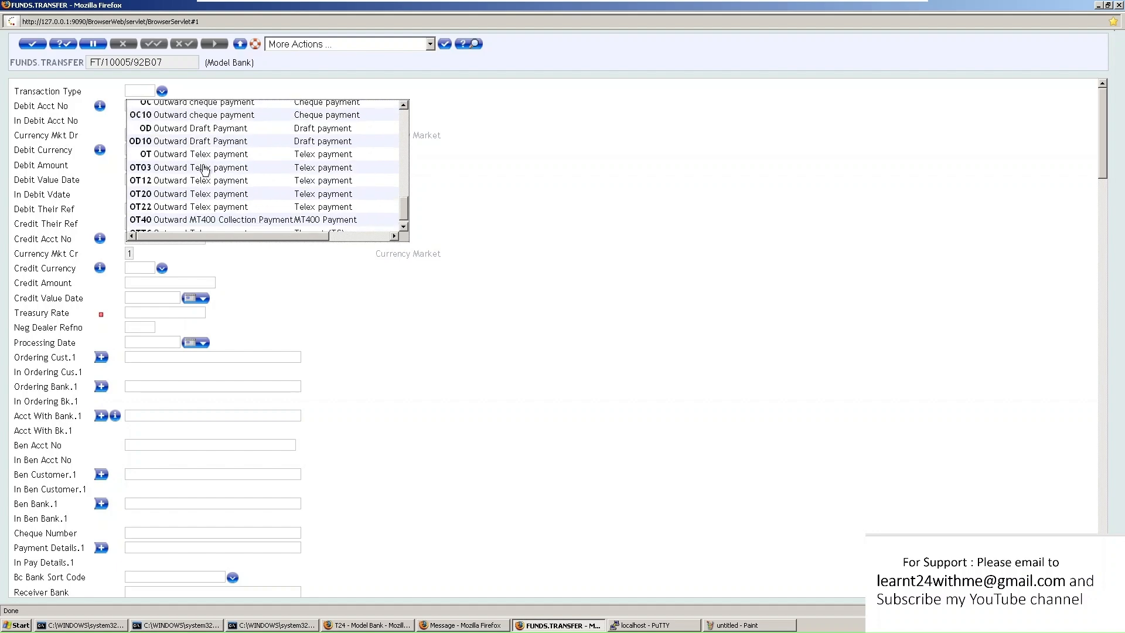
{"action": "scroll", "coordinate": [203, 170], "scroll_direction": "up", "scroll_amount": 1}
{"action": "scroll", "coordinate": [205, 170], "scroll_direction": "down", "scroll_amount": 1}
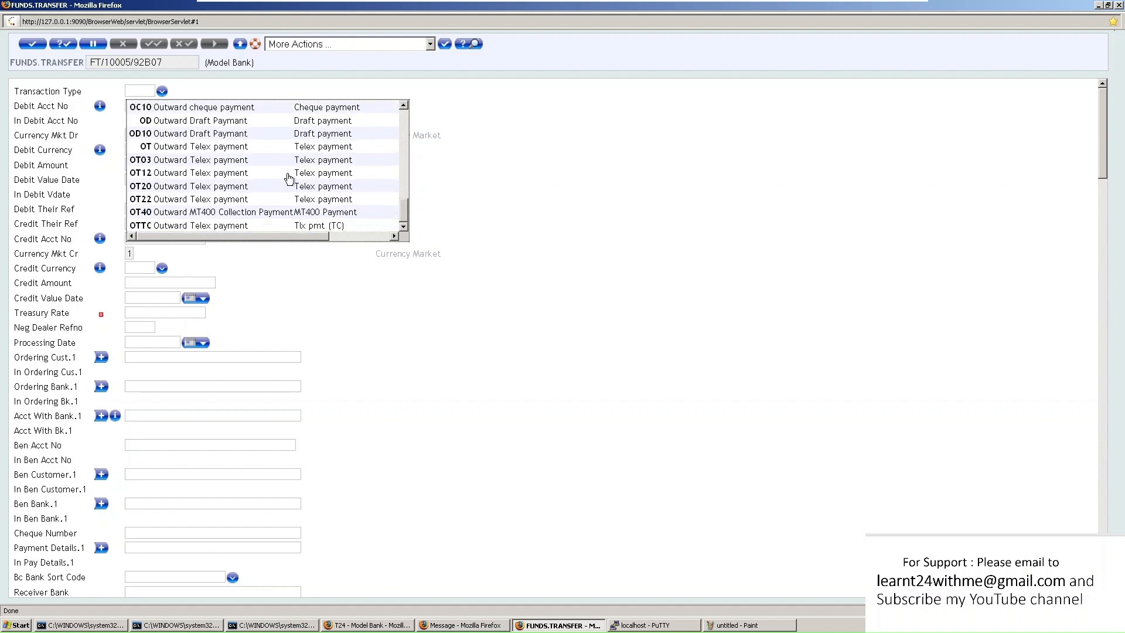
{"action": "scroll", "coordinate": [208, 171], "scroll_direction": "up", "scroll_amount": 4}
{"action": "scroll", "coordinate": [209, 170], "scroll_direction": "up", "scroll_amount": 4}
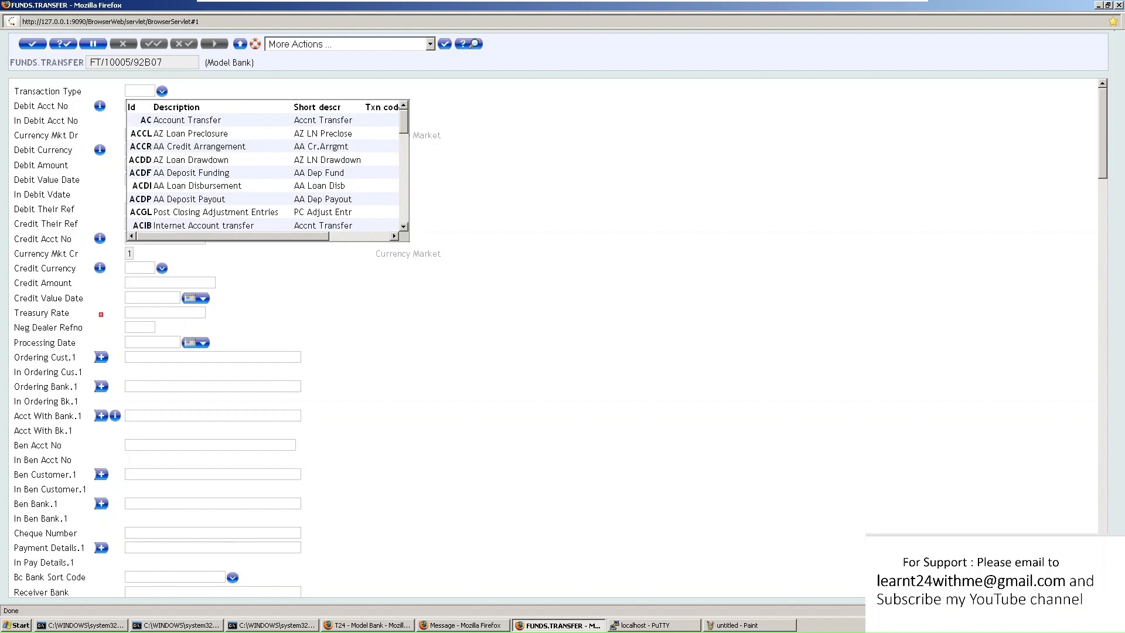
{"action": "left_click", "coordinate": [139, 91]}
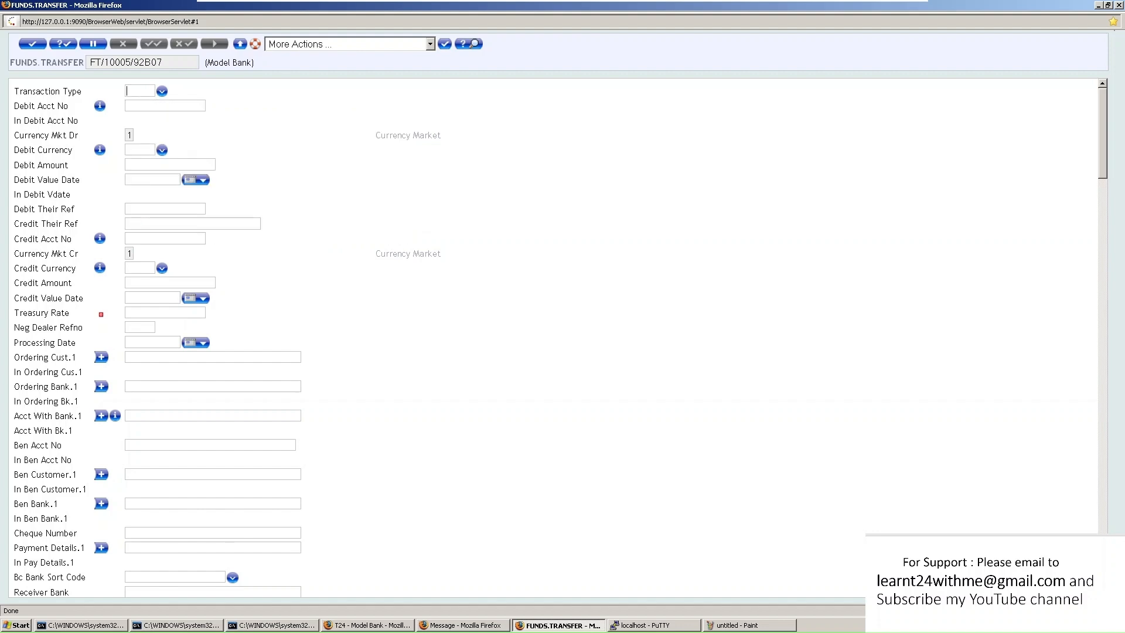
{"action": "type", "text": "AC"}
{"action": "key", "text": "Tab"}
Validate the transfer with its debit account, revealing the missing credit amount error
{"action": "key", "text": "shift+Left"}
{"action": "key", "text": "shift+Left"}
{"action": "key", "text": "shift+Left"}
{"action": "key", "text": "shift+Left"}
{"action": "key", "text": "shift+Left"}
{"action": "key", "text": "shift+Left"}
{"action": "key", "text": "shift+Left"}
{"action": "key", "text": "shift+Left"}
{"action": "key", "text": "shift+Left"}
{"action": "key", "text": "shift+Right"}
{"action": "key", "text": "shift+Right"}
{"action": "key", "text": "shift+Right"}
{"action": "key", "text": "shift+Right"}
{"action": "key", "text": "shift+Right"}
{"action": "key", "text": "shift+Right"}
{"action": "key", "text": "shift+Right"}
{"action": "key", "text": "shift+Right"}
{"action": "key", "text": "shift+Right"}
{"action": "key", "text": "Return"}
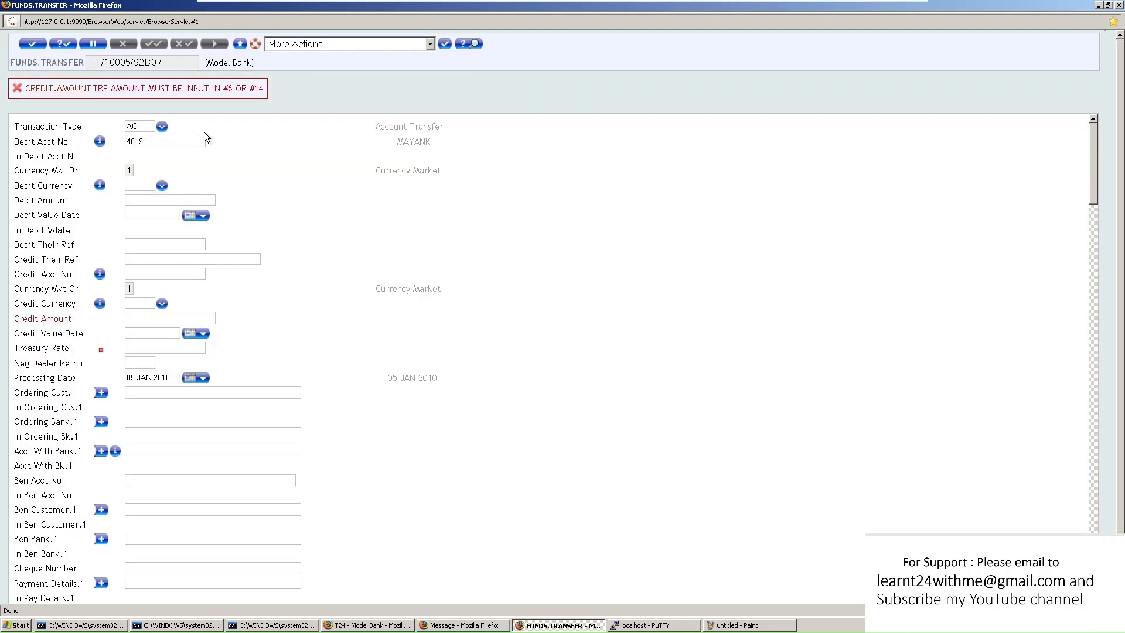
{"action": "double_click", "coordinate": [137, 141]}
{"action": "left_click_drag", "start_coordinate": [116, 87], "coordinate": [266, 86]}
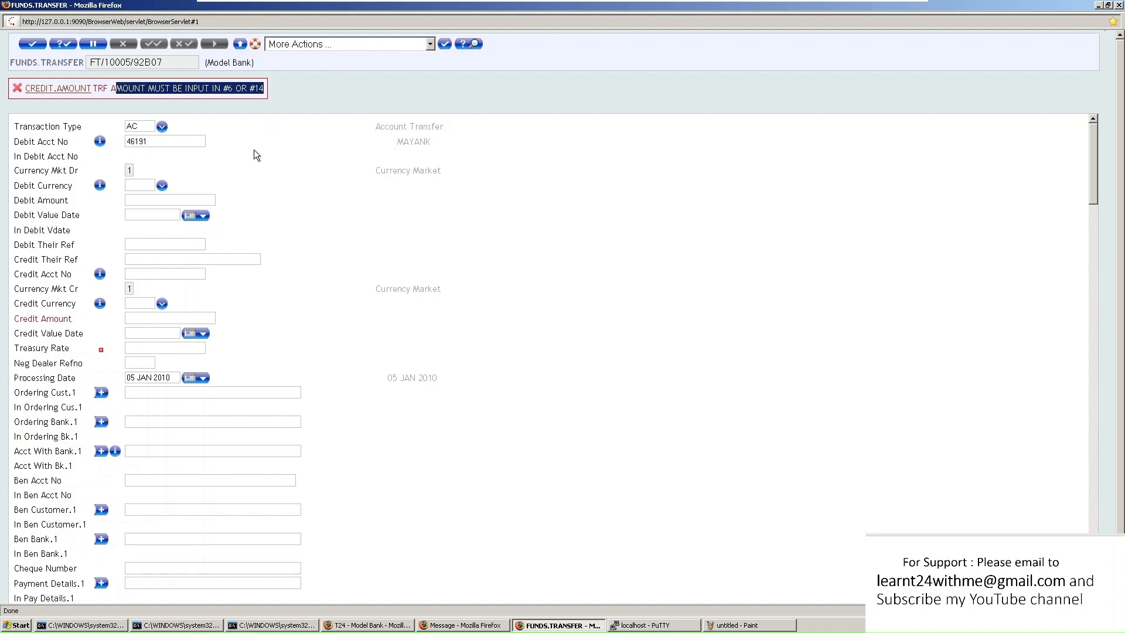
Enter debit currency USD and debit amount 100 on FT/10005/92B07
{"action": "left_click", "coordinate": [161, 187]}
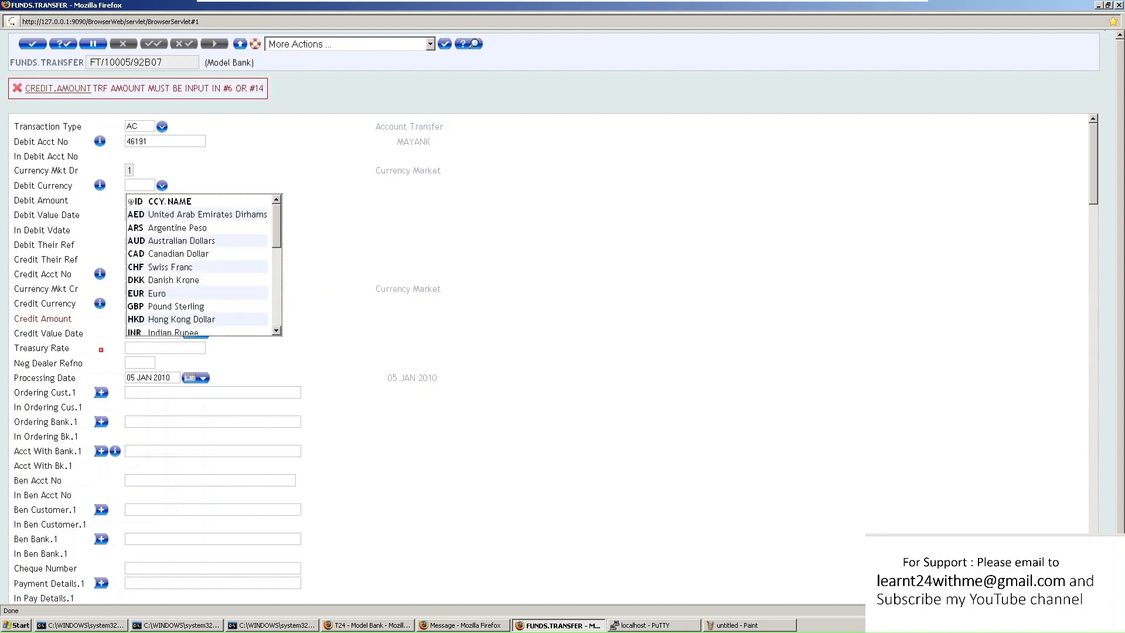
{"action": "left_click", "coordinate": [141, 185]}
{"action": "type", "text": "USD"}
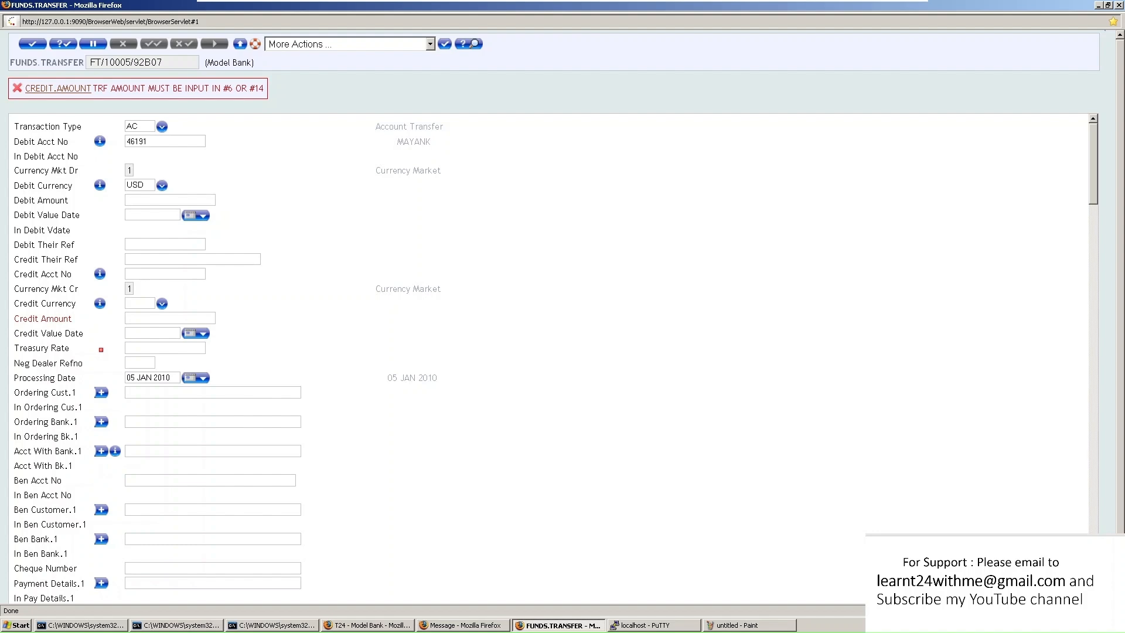
{"action": "type", "text": "100"}
{"action": "left_click", "coordinate": [165, 274]}
{"action": "double_click", "coordinate": [141, 141]}
{"action": "left_click", "coordinate": [101, 143]}
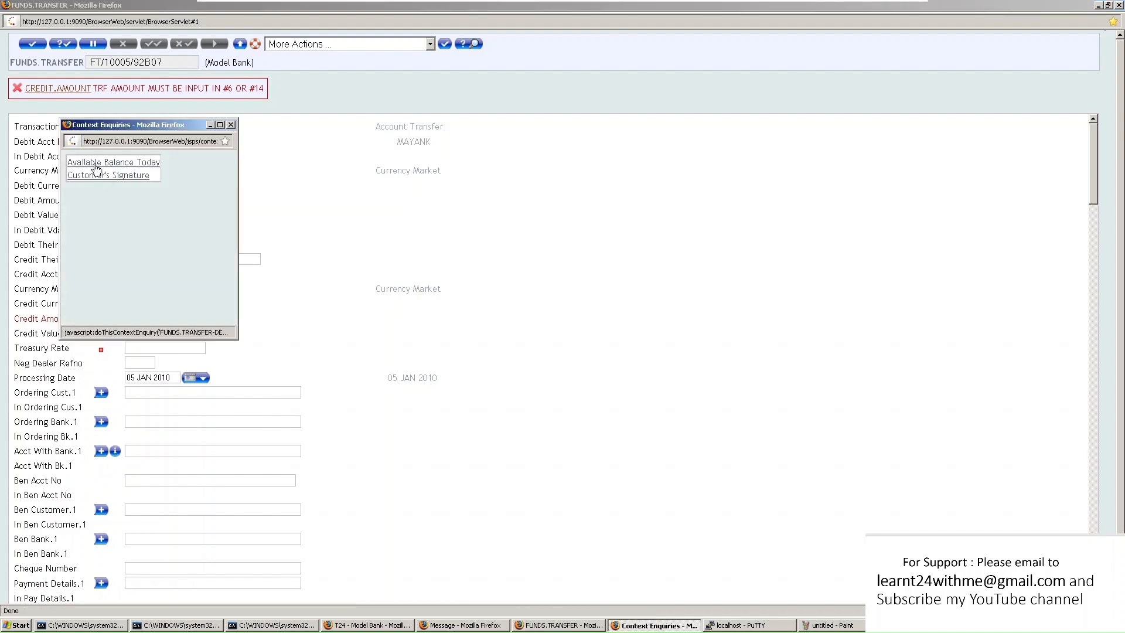
{"action": "left_click", "coordinate": [112, 165]}
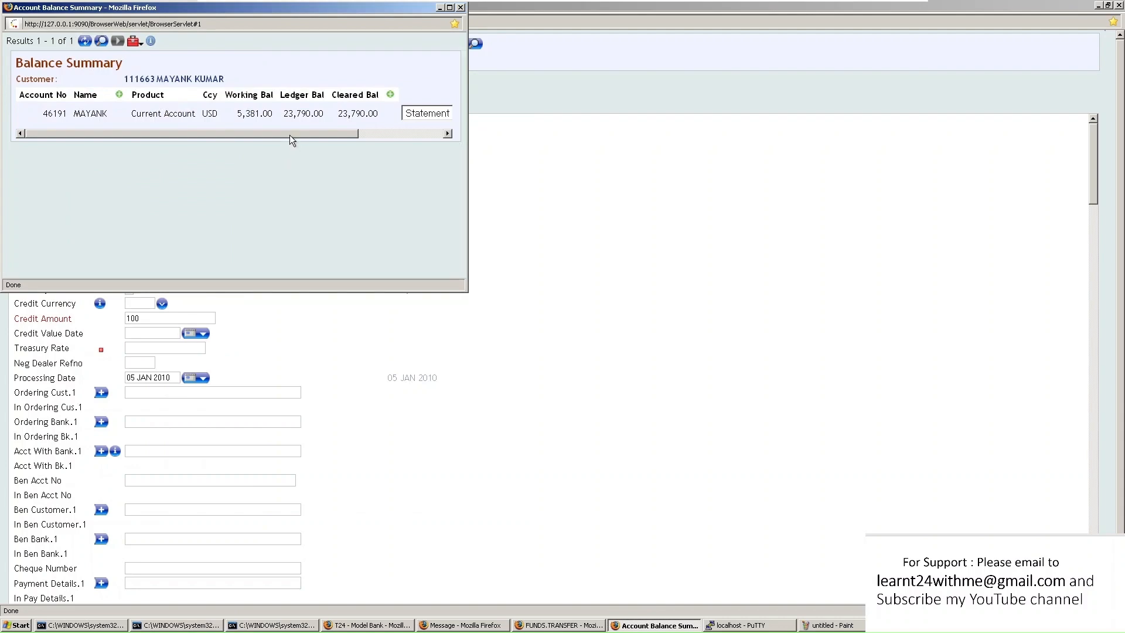
{"action": "mouse_move", "coordinate": [242, 113]}
{"action": "left_mouse_down"}
{"action": "mouse_move", "coordinate": [288, 113]}
{"action": "mouse_move", "coordinate": [263, 115]}
{"action": "left_mouse_up"}
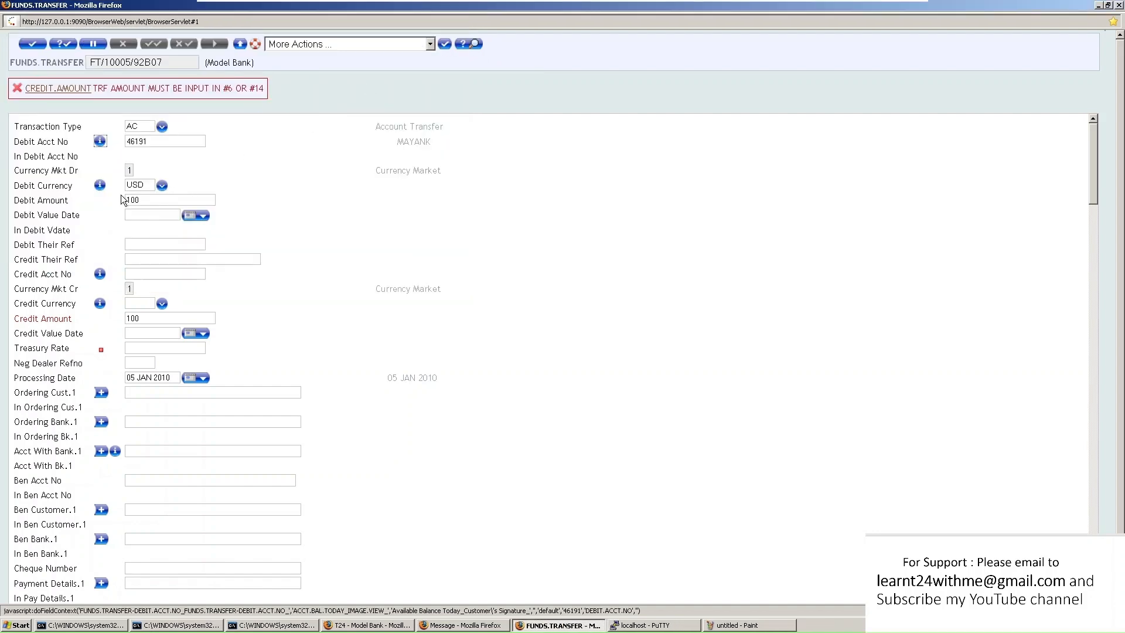
{"action": "left_click", "coordinate": [101, 143]}
{"action": "left_click", "coordinate": [114, 176]}
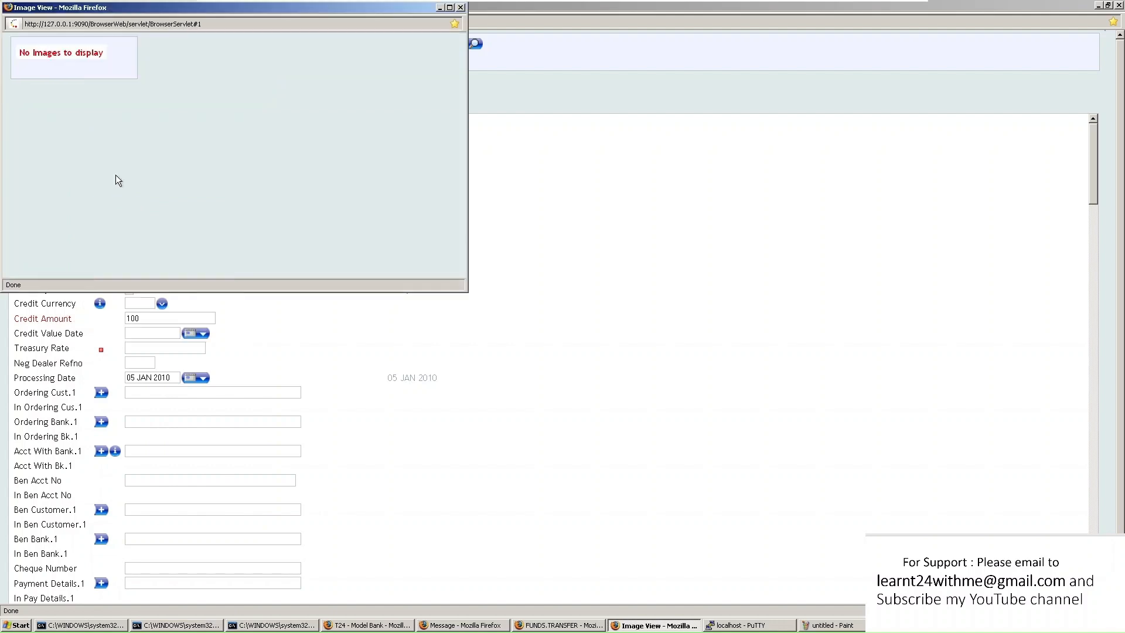
{"action": "left_click", "coordinate": [461, 7]}
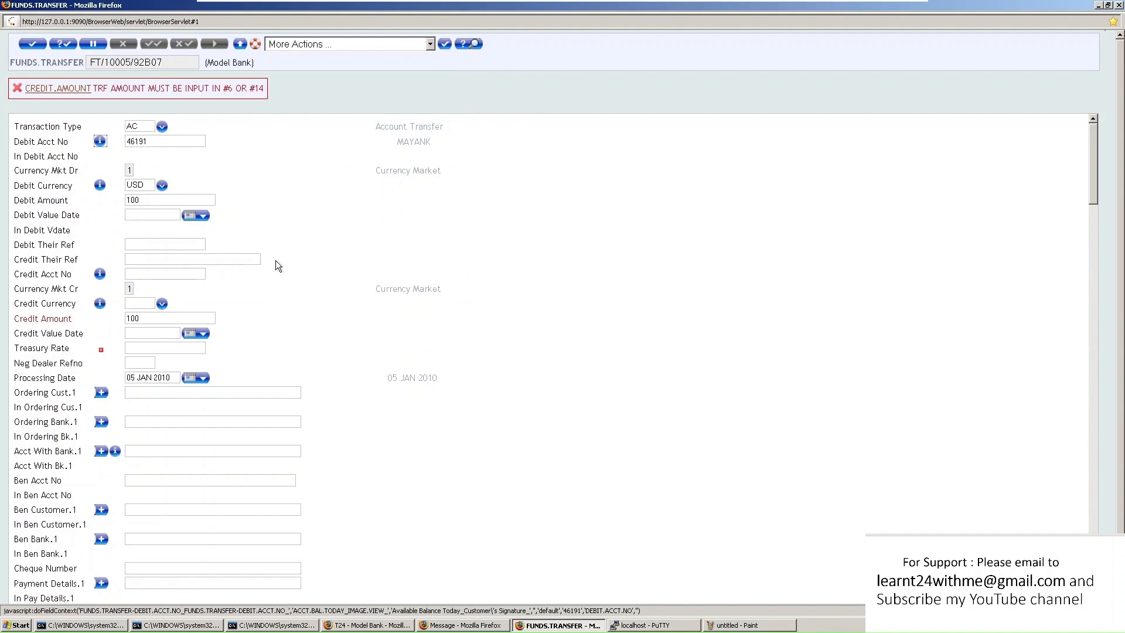
{"action": "left_click", "coordinate": [101, 142]}
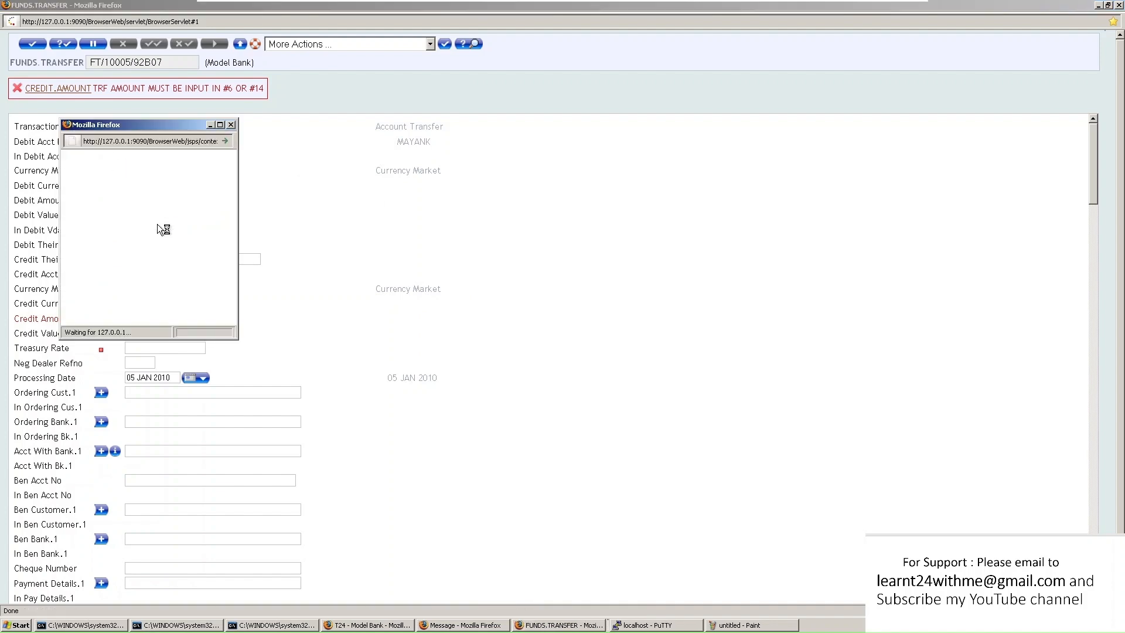
{"action": "left_click", "coordinate": [126, 173]}
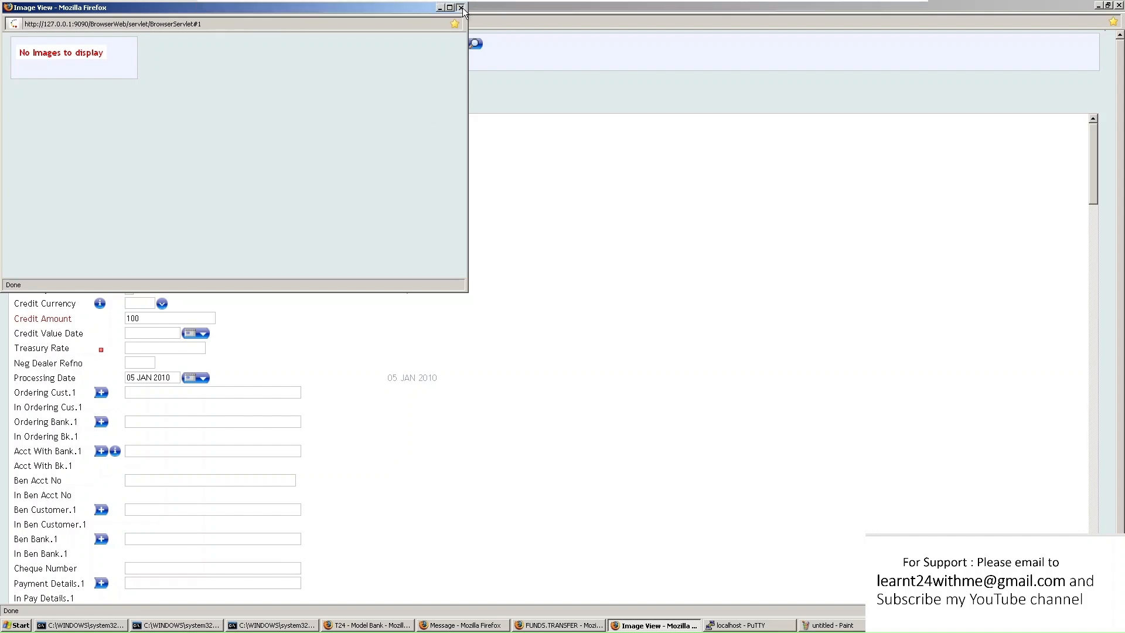
{"action": "left_click", "coordinate": [462, 7]}
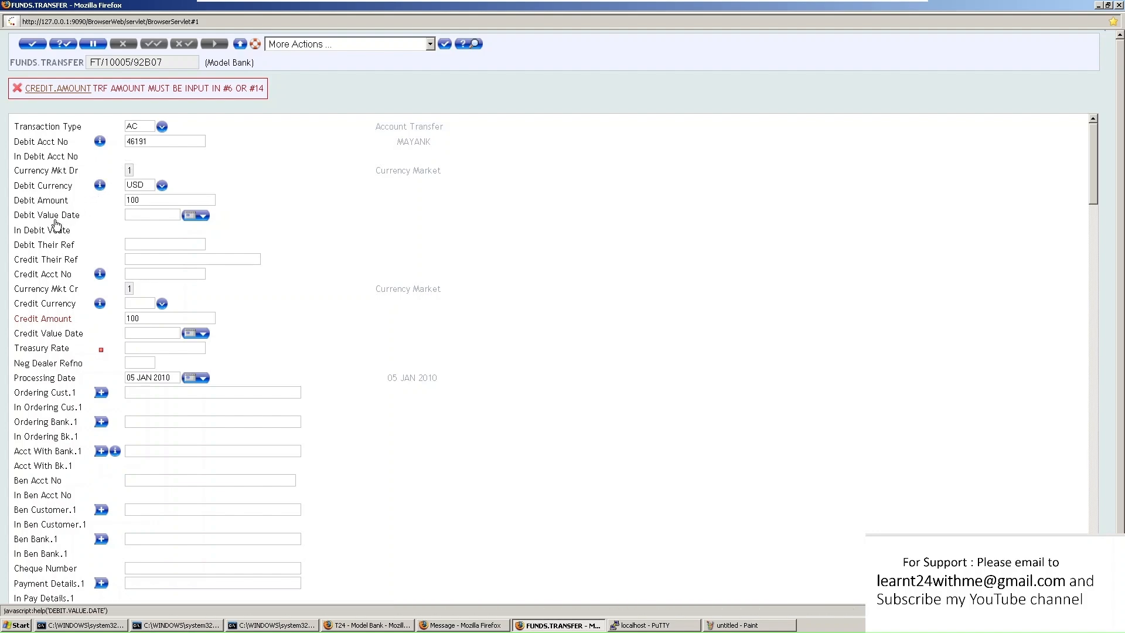
{"action": "left_click", "coordinate": [70, 288]}
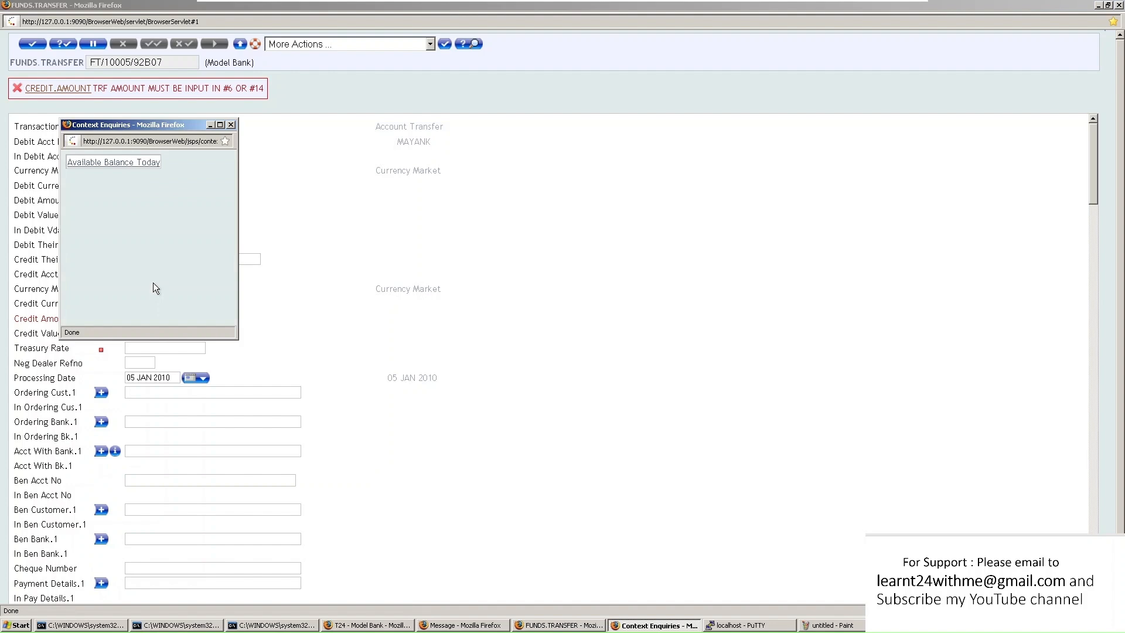
{"action": "left_click", "coordinate": [231, 125]}
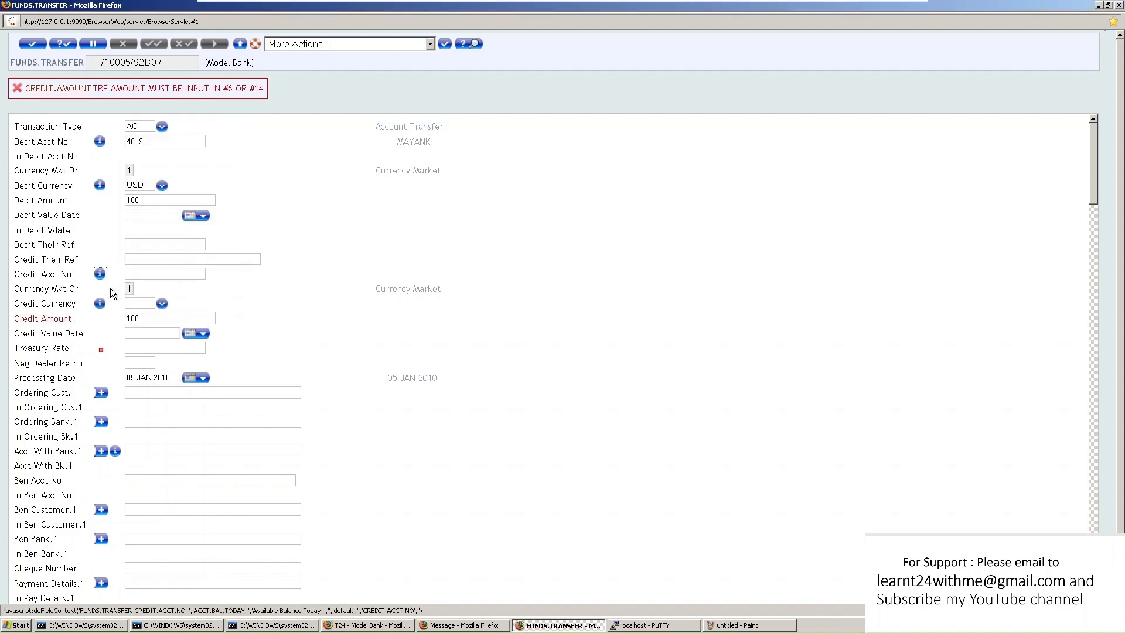
Clear Credit Their Ref and enter the credit account mnemonic, whose balance lookup comes back empty
{"action": "key", "text": "shift+Tab"}
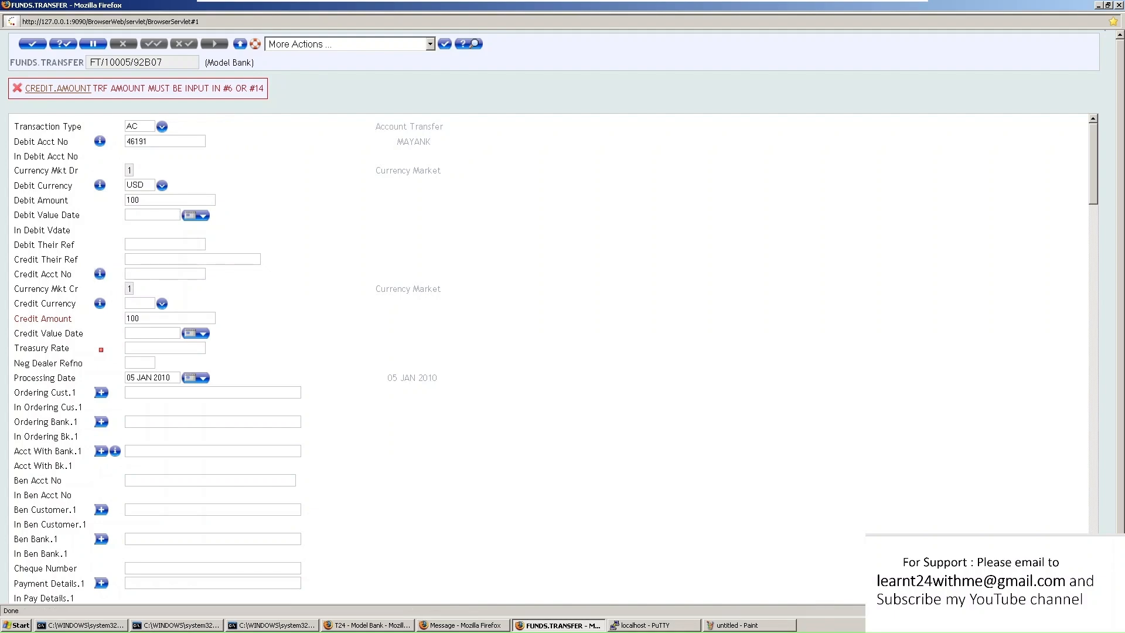
{"action": "type", "text": "ANSULUSD"}
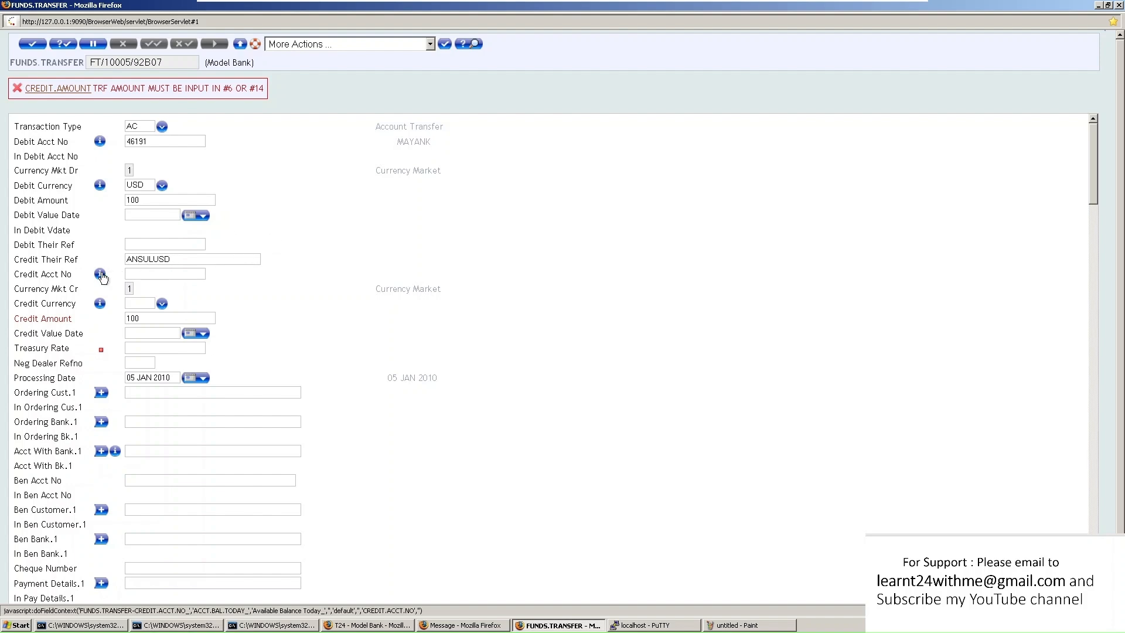
{"action": "key", "text": "ctrl+a"}
{"action": "key", "text": "ctrl+c"}
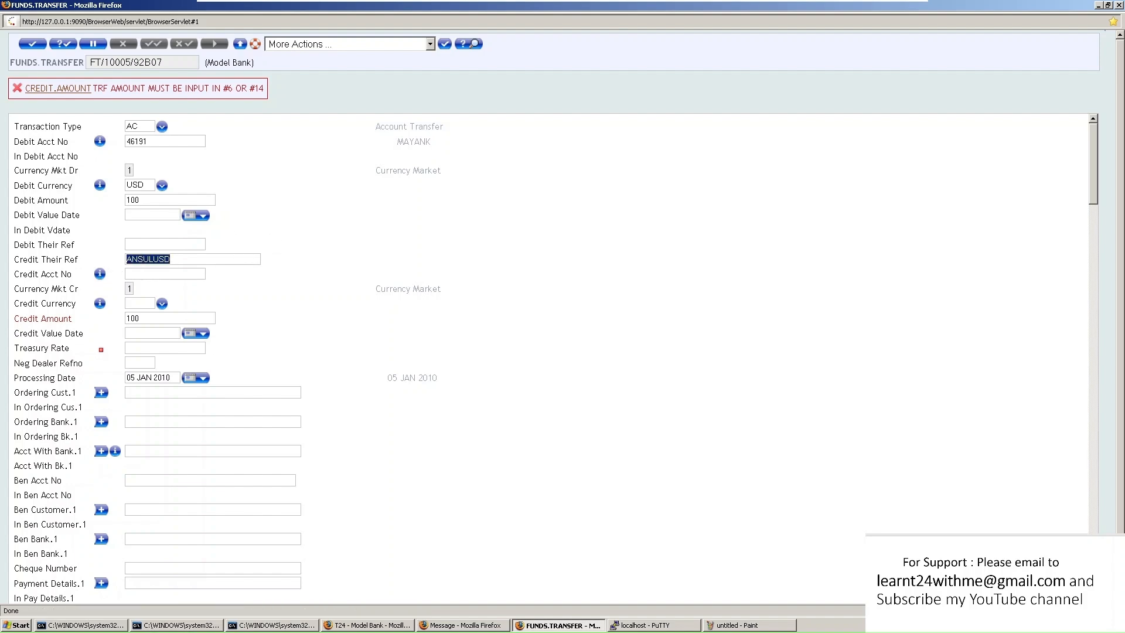
{"action": "key", "text": "BackSpace"}
{"action": "key", "text": "ctrl+v"}
{"action": "left_click", "coordinate": [100, 274]}
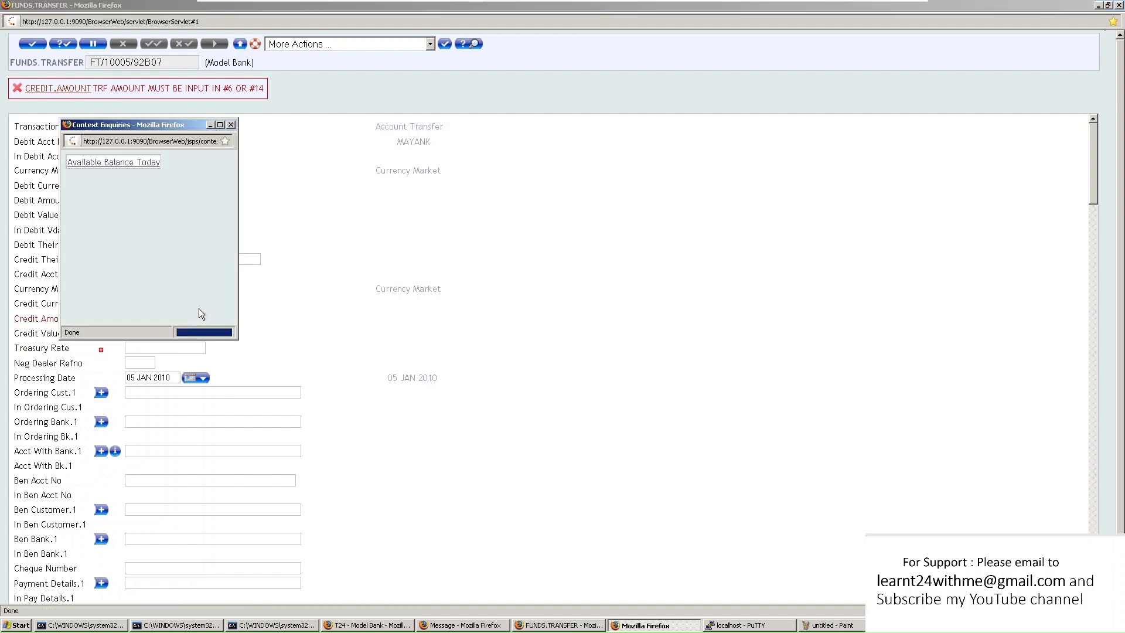
{"action": "left_click", "coordinate": [143, 164]}
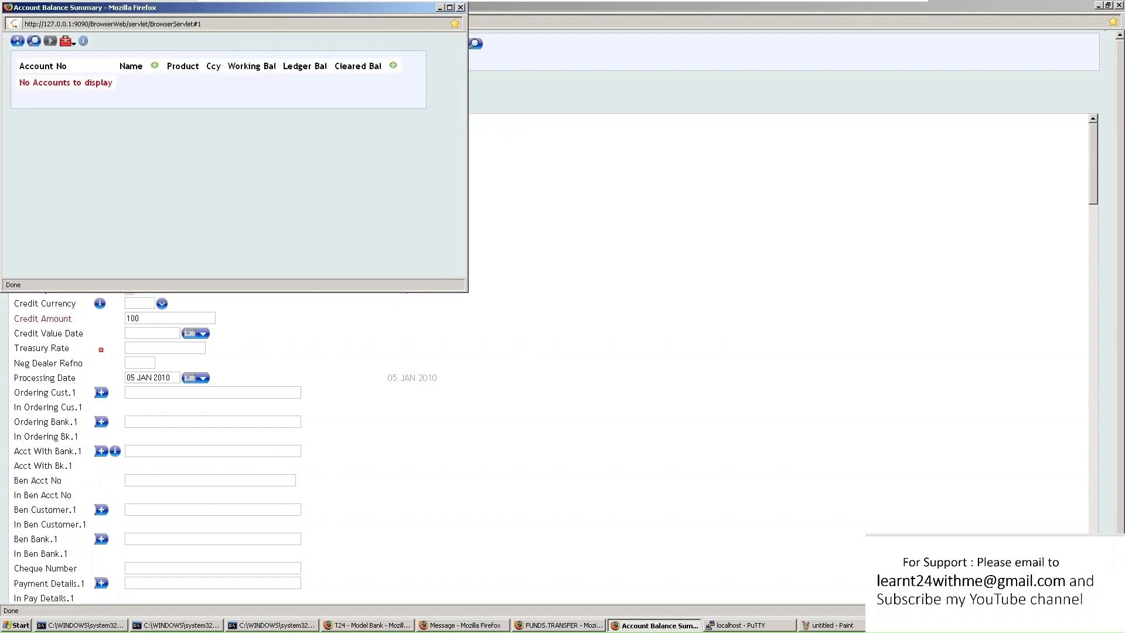
{"action": "left_click", "coordinate": [461, 7]}
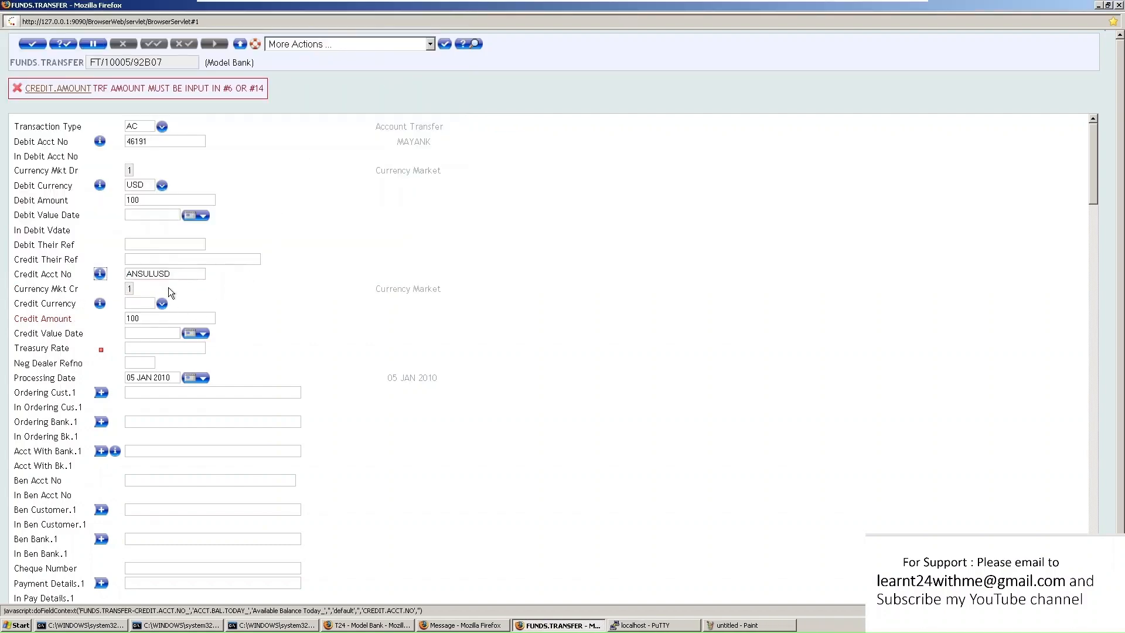
Correct the mnemonic, copy account 46175 from its balance summary, and paste it into Credit Acct No
{"action": "left_click", "coordinate": [144, 274]}
{"action": "type", "text": "H"}
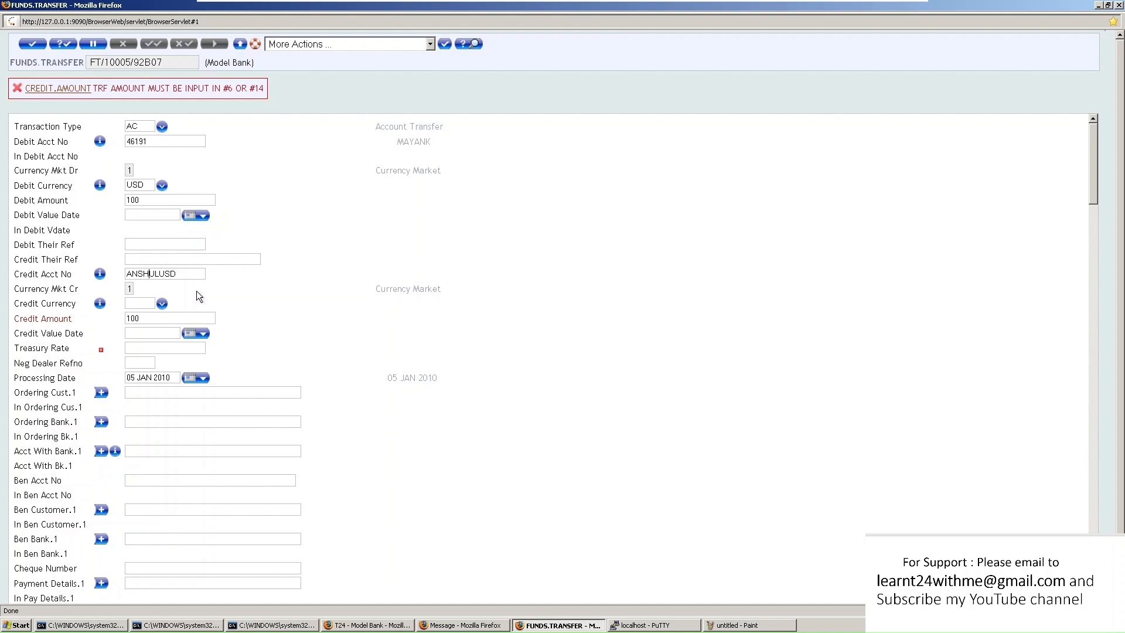
{"action": "left_click", "coordinate": [99, 274]}
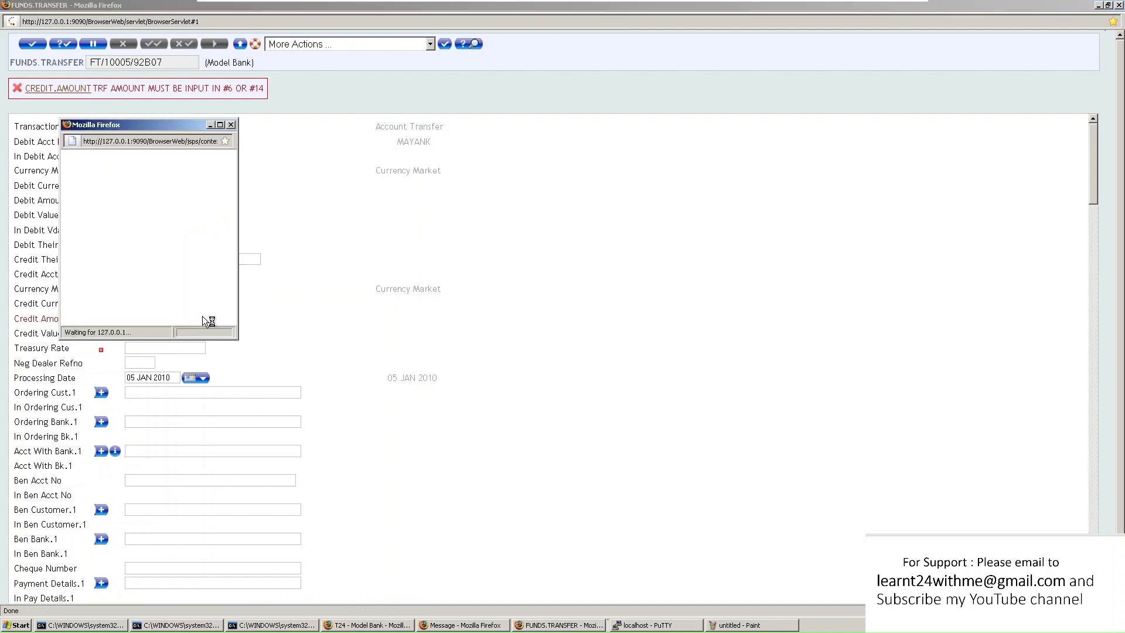
{"action": "left_click", "coordinate": [107, 160]}
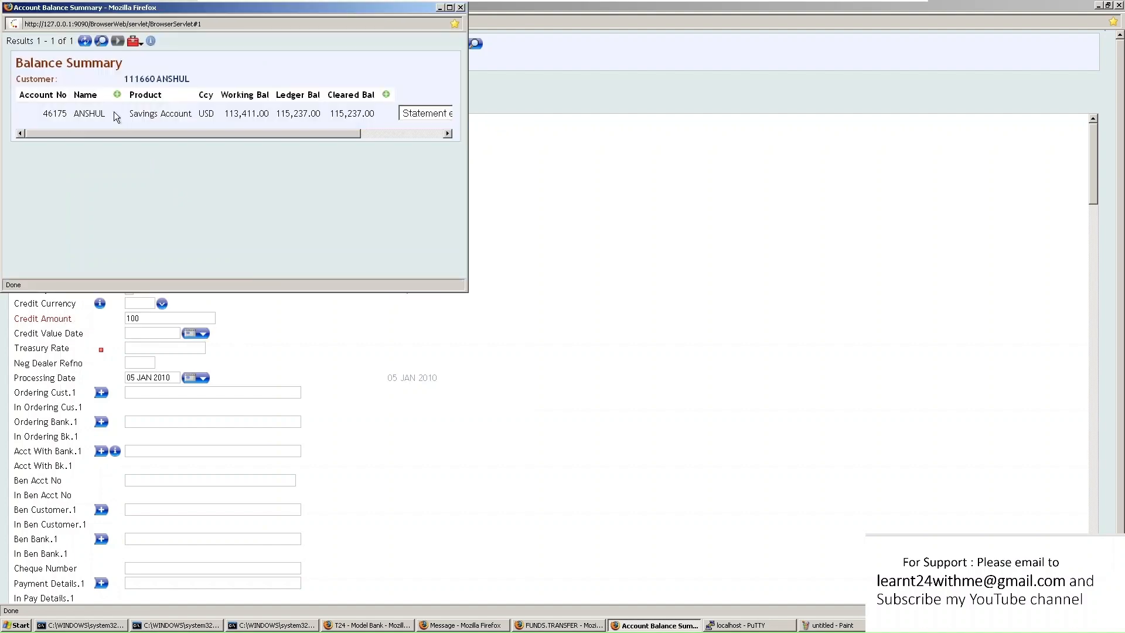
{"action": "left_click_drag", "start_coordinate": [42, 115], "coordinate": [66, 115]}
{"action": "key", "text": "ctrl+c"}
{"action": "left_click", "coordinate": [461, 7]}
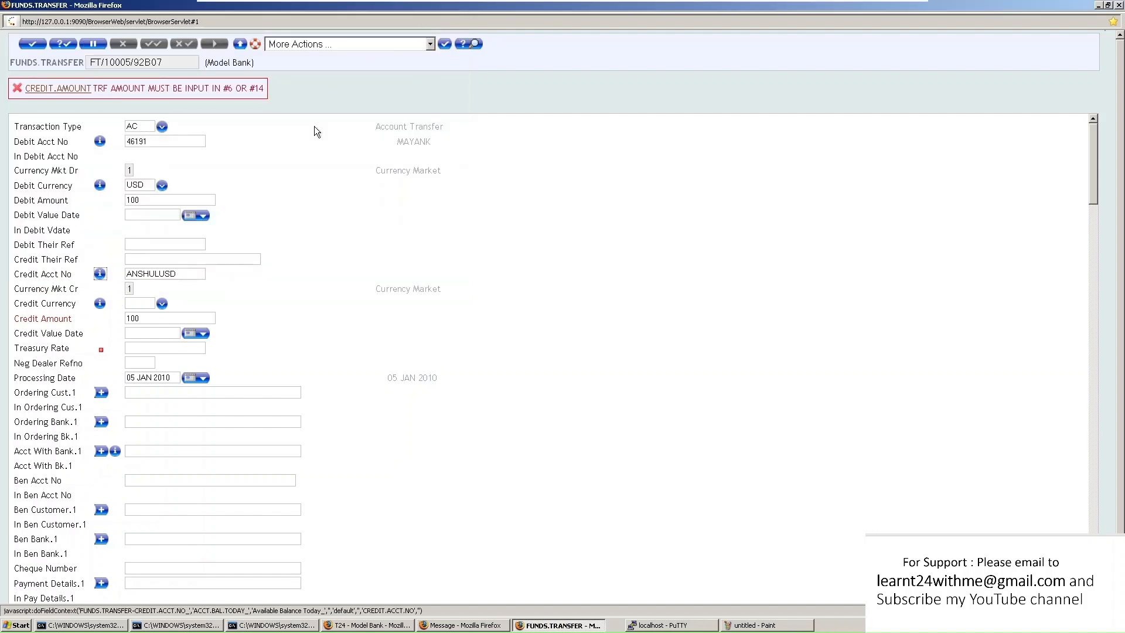
{"action": "key", "text": "Tab"}
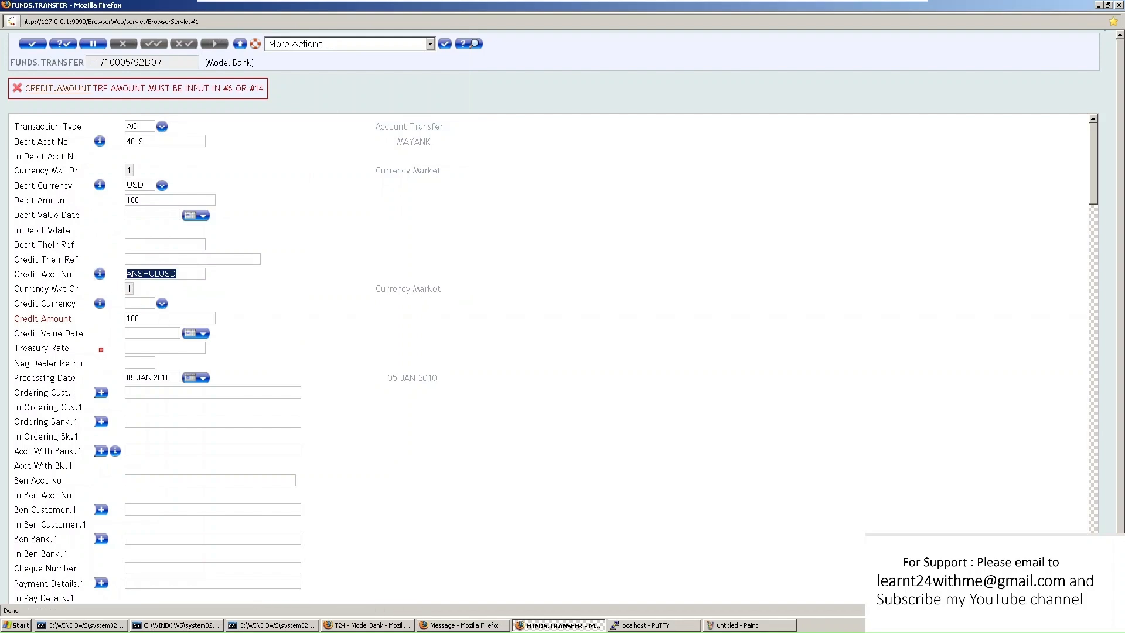
{"action": "key", "text": "ctrl+v"}
Validate FT/10005/92B07 and review the defaulted USD 100.00 credit amount and 05 JAN 2010 value dates
{"action": "left_click", "coordinate": [63, 43]}
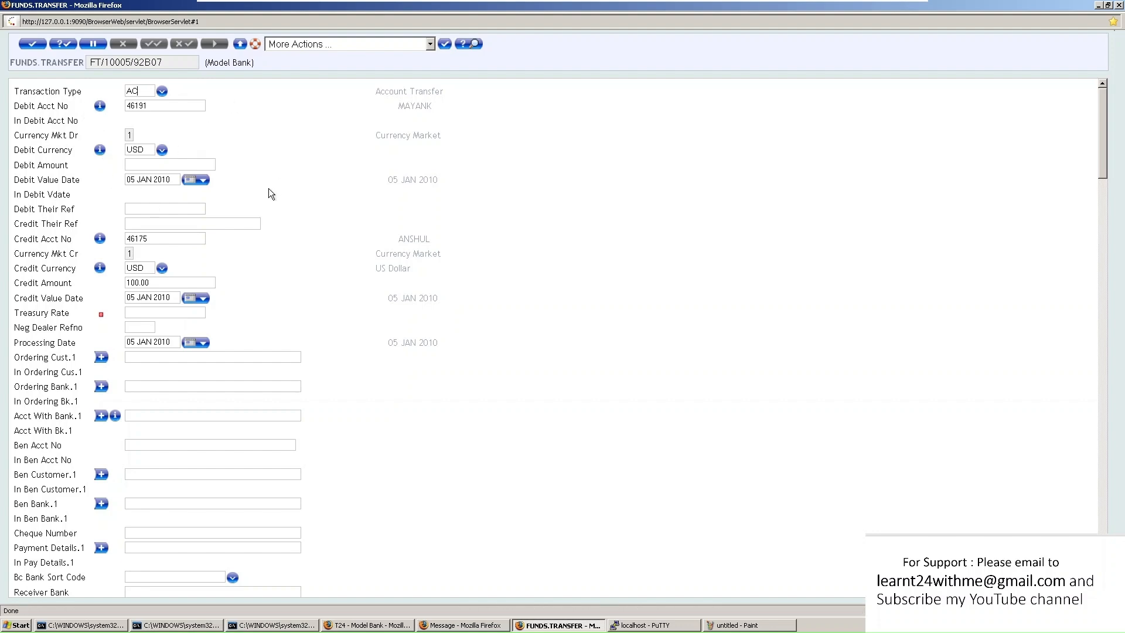
{"action": "scroll", "coordinate": [260, 293], "scroll_direction": "down", "scroll_amount": 15}
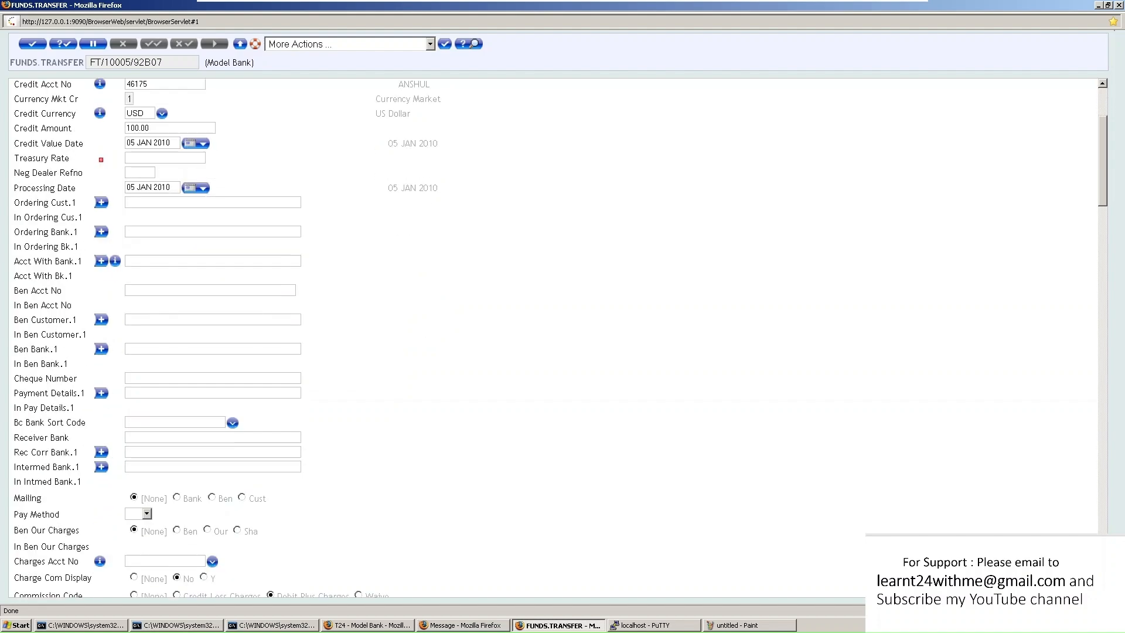
{"action": "scroll", "coordinate": [260, 293], "scroll_direction": "down", "scroll_amount": 15}
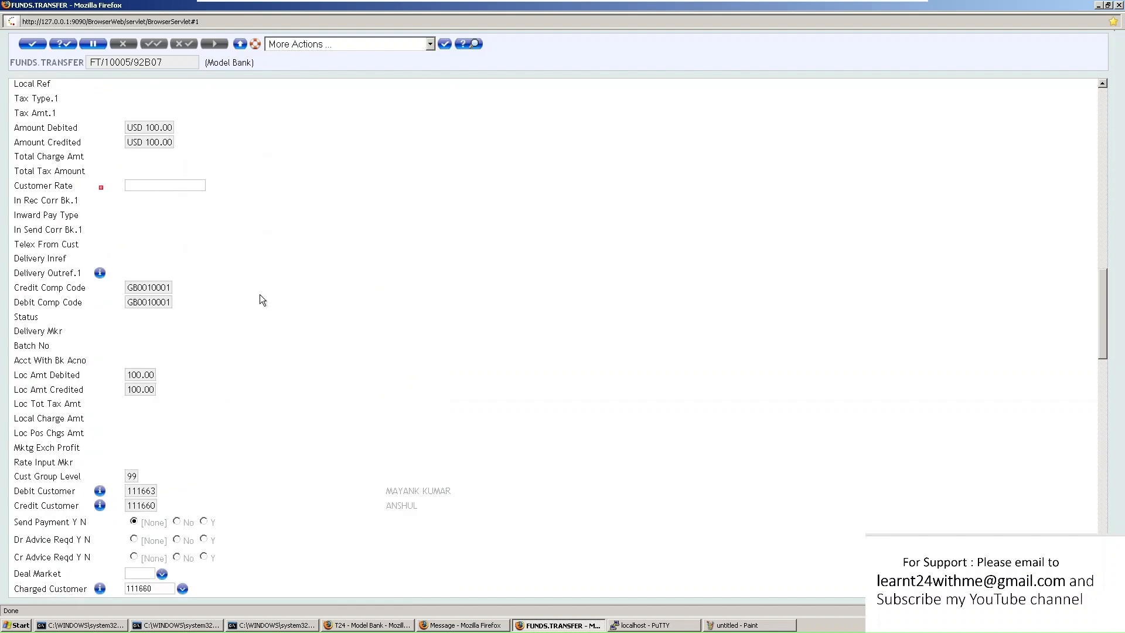
{"action": "scroll", "coordinate": [252, 299], "scroll_direction": "up", "scroll_amount": 20}
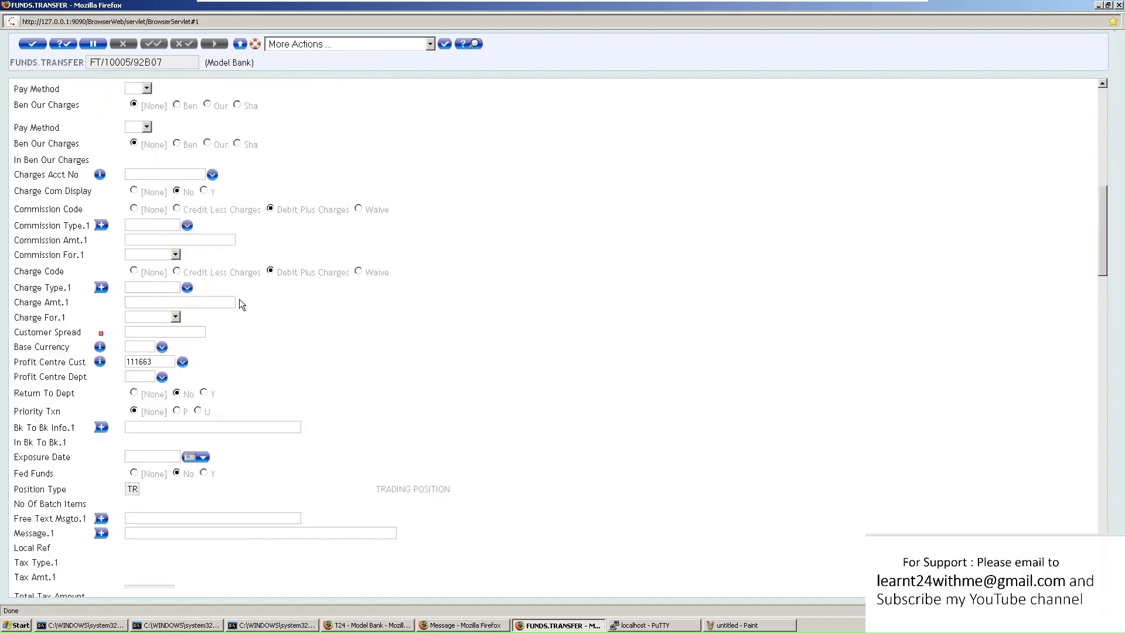
{"action": "scroll", "coordinate": [260, 293], "scroll_direction": "up", "scroll_amount": 7}
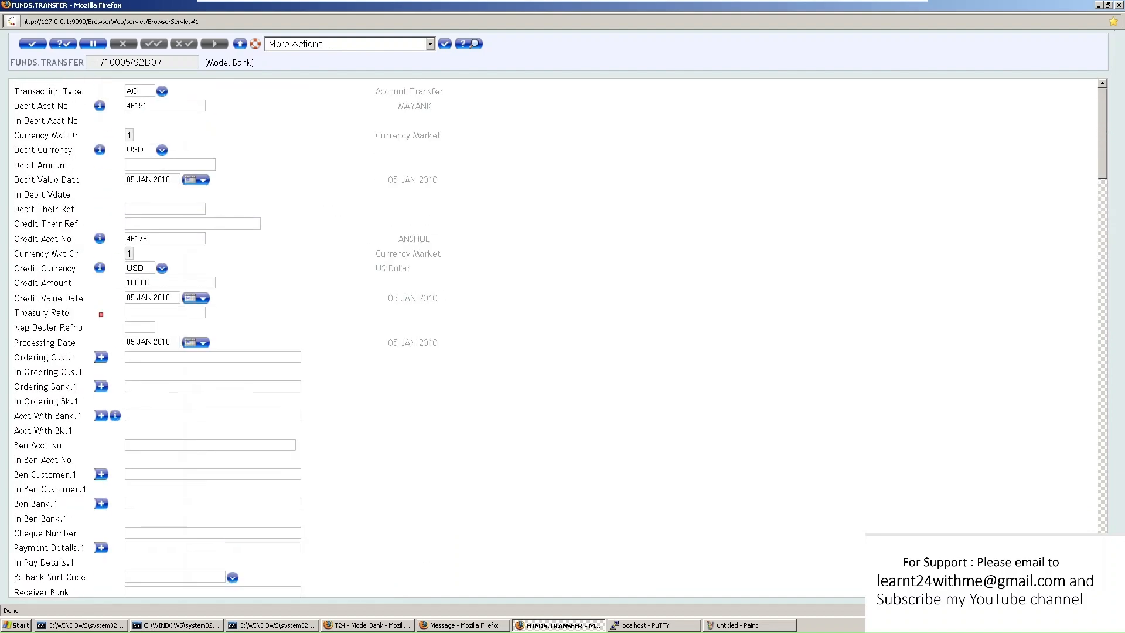
{"action": "scroll", "coordinate": [147, 410], "scroll_direction": "down", "scroll_amount": 20}
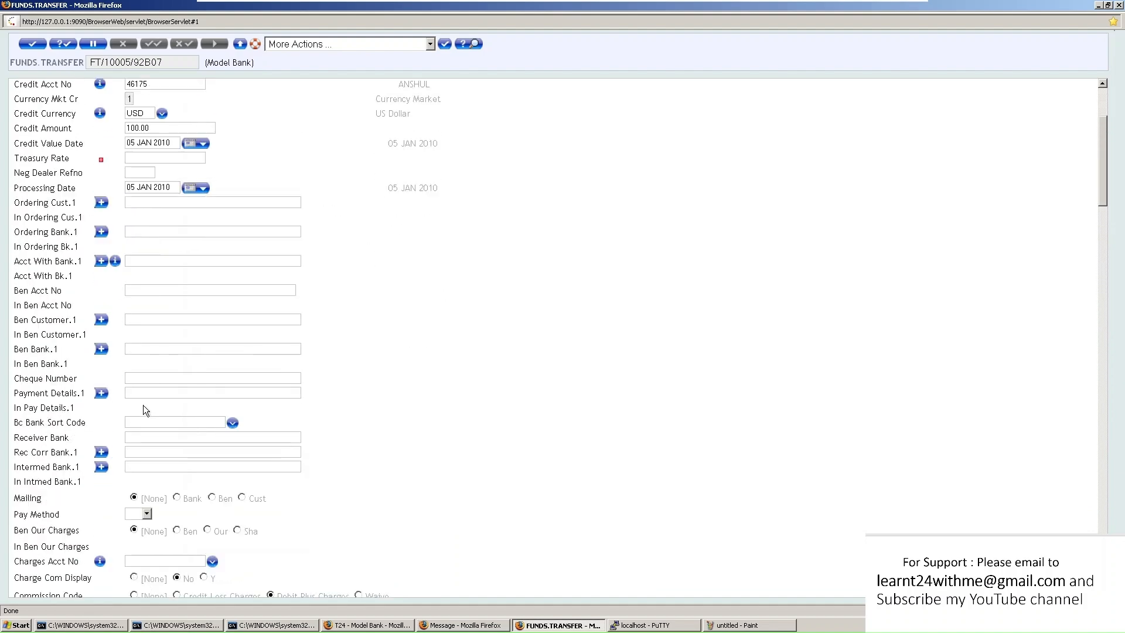
{"action": "scroll", "coordinate": [147, 410], "scroll_direction": "down", "scroll_amount": 20}
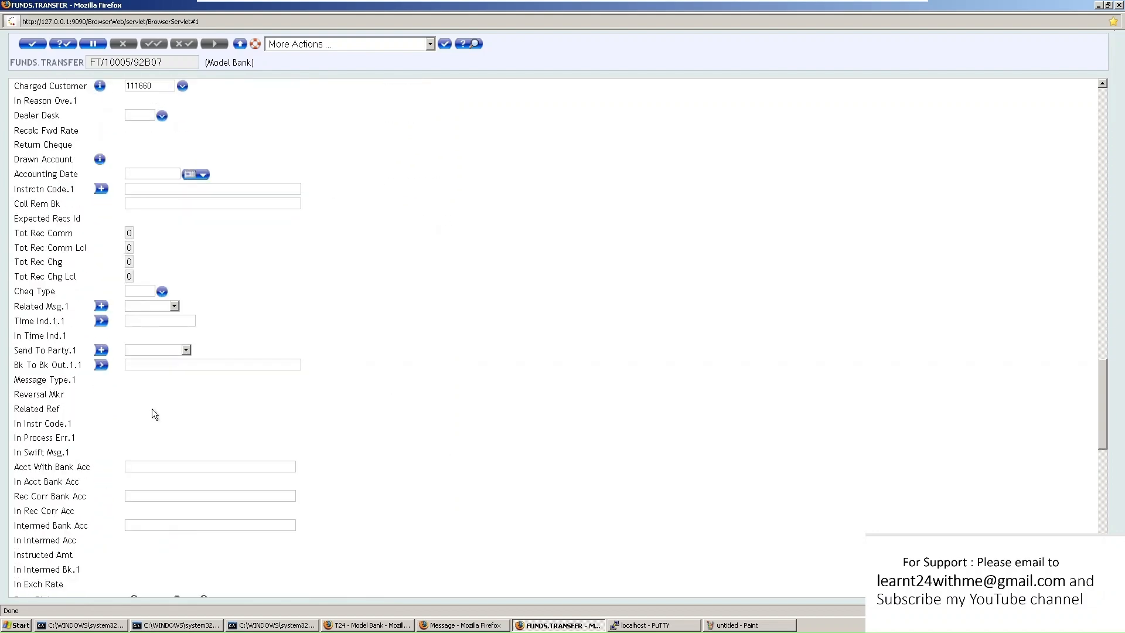
{"action": "scroll", "coordinate": [152, 409], "scroll_direction": "up", "scroll_amount": 20}
{"action": "scroll", "coordinate": [153, 407], "scroll_direction": "up", "scroll_amount": 20}
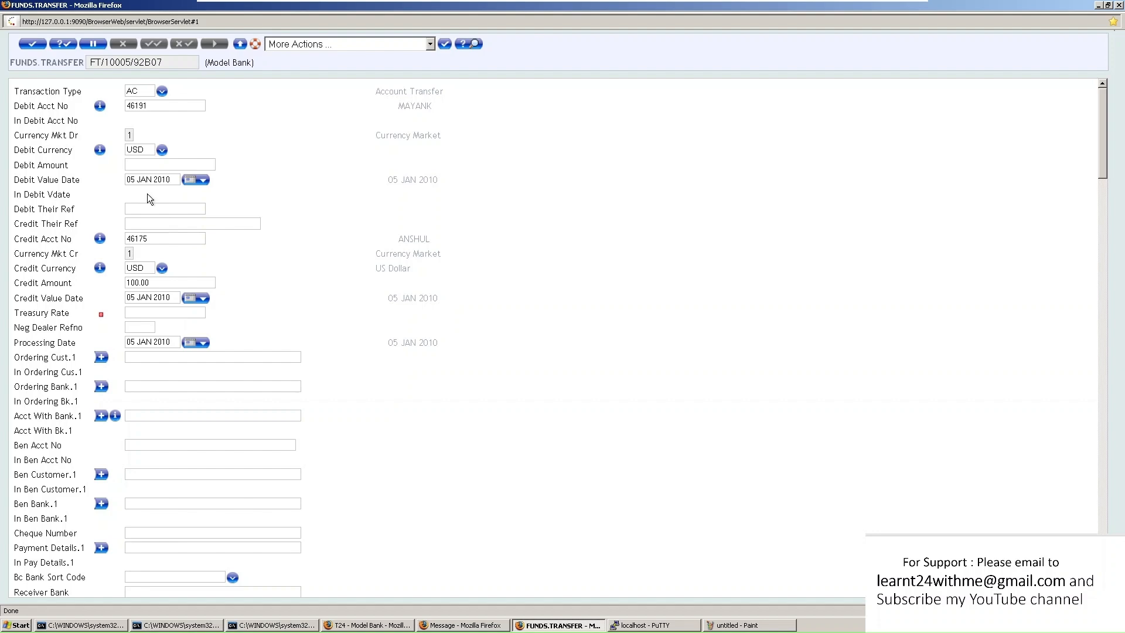
Commit the transfer, view record FT1000592B07, and close the FUNDS.TRANSFER window
{"action": "left_click", "coordinate": [34, 45]}
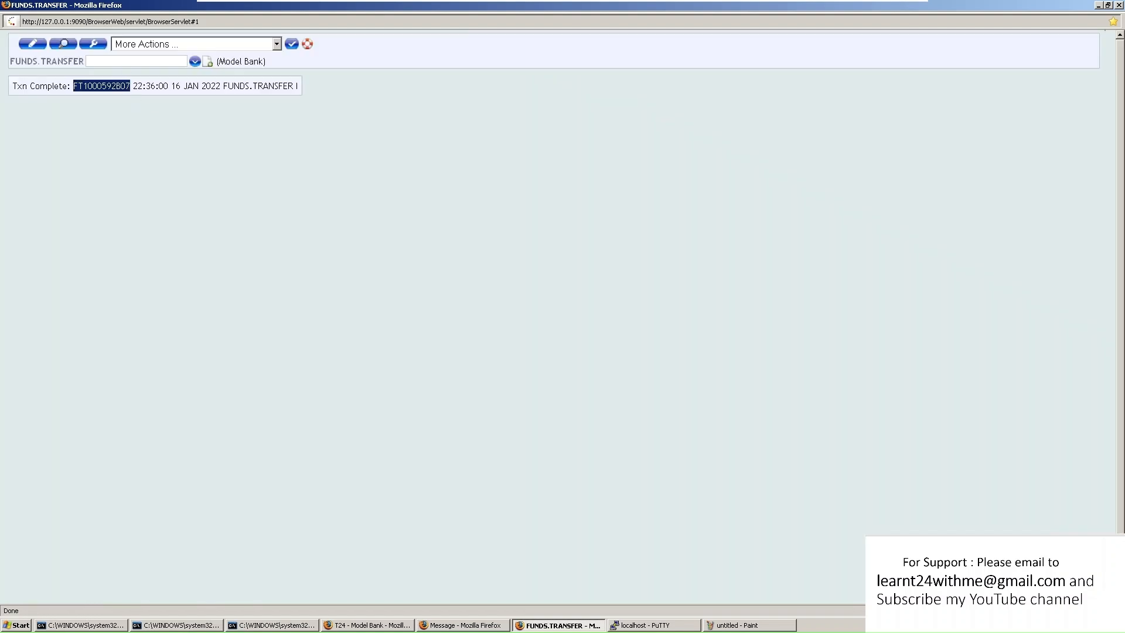
{"action": "left_click", "coordinate": [136, 61]}
{"action": "type", "text": "FT1000592B07"}
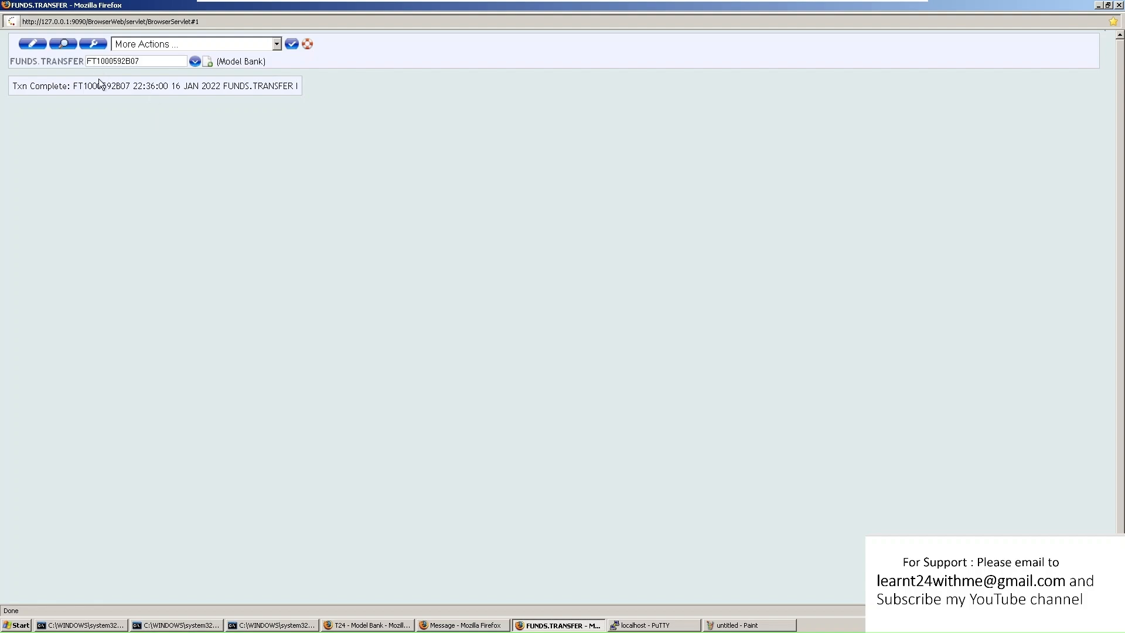
{"action": "left_click", "coordinate": [66, 47]}
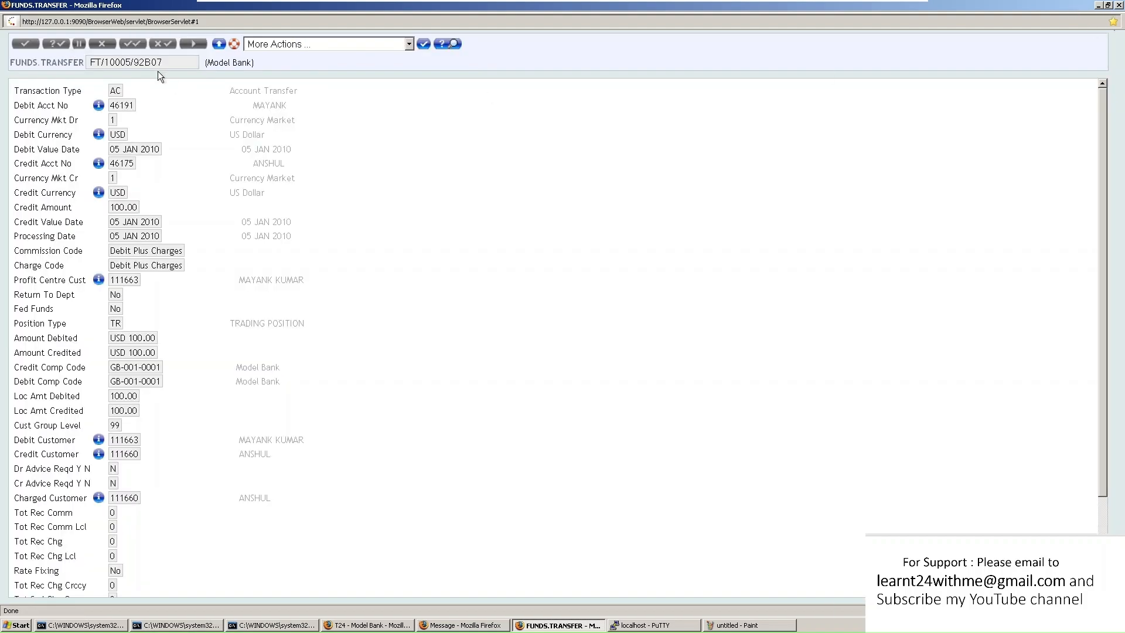
{"action": "left_click", "coordinate": [1119, 5]}
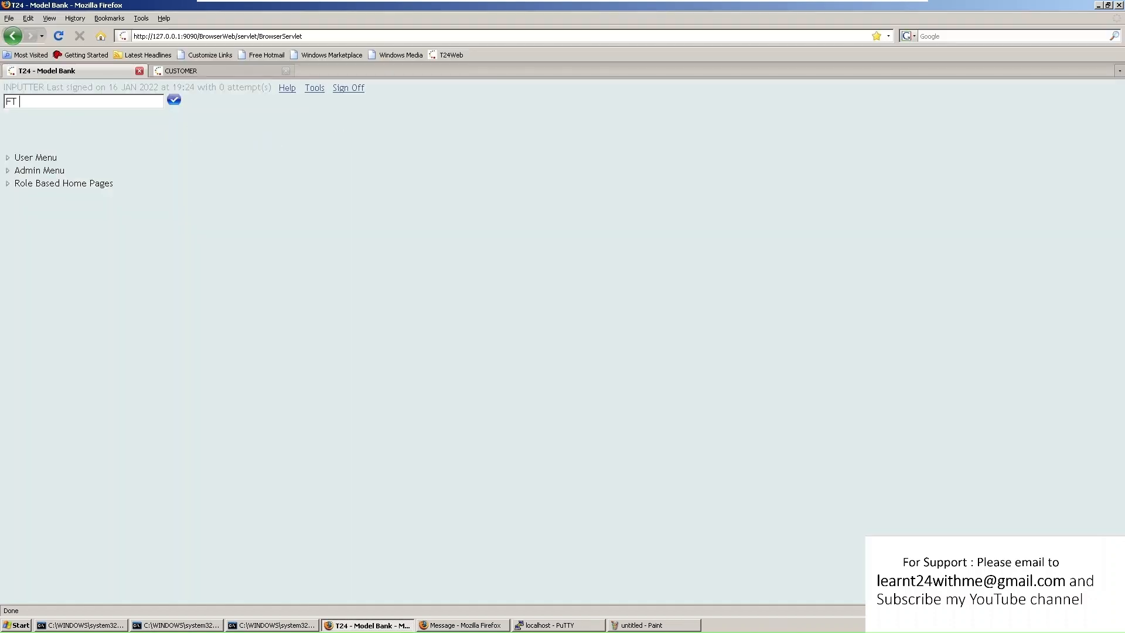
Sign off the inputter session and sign in as the authorising user
{"action": "type", "text": "a"}
{"action": "key", "text": "BackSpace"}
{"action": "type", "text": "FT1000592B07"}
{"action": "left_click", "coordinate": [349, 88]}
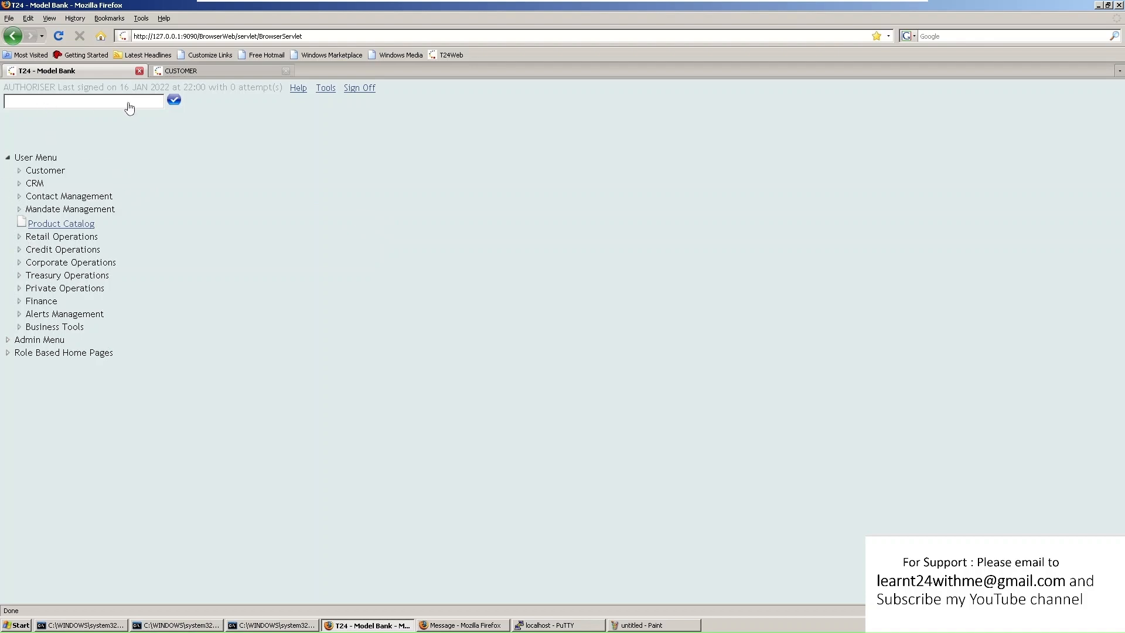
{"action": "type", "text": "FT A FT1000592B07"}
{"action": "left_click_drag", "start_coordinate": [95, 101], "coordinate": [4, 101]}
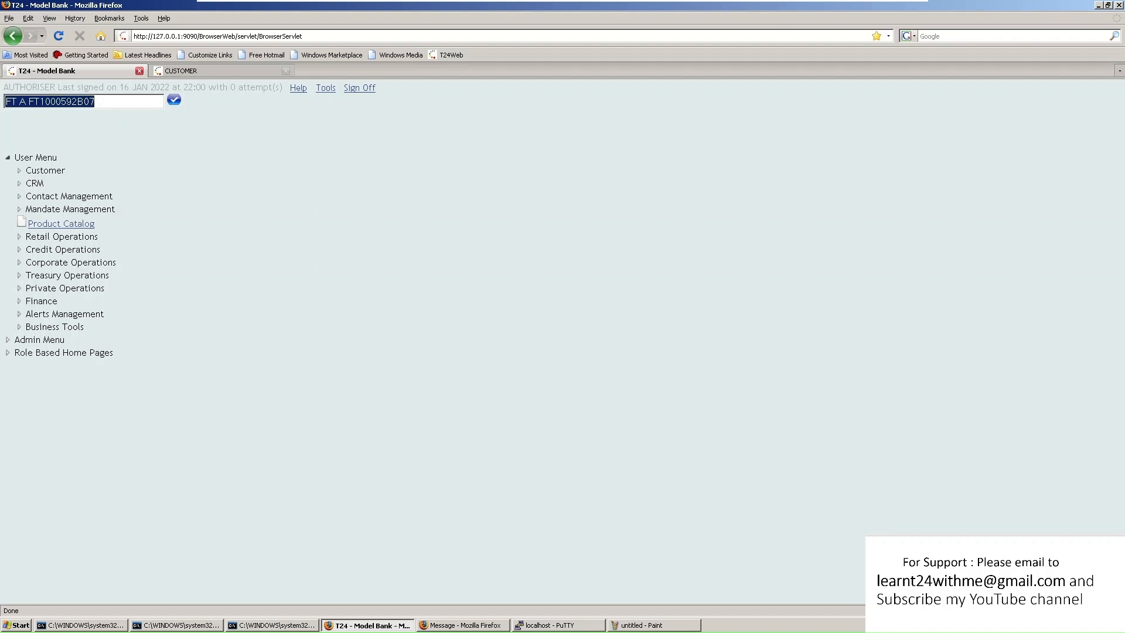
{"action": "key", "text": "BackSpace"}
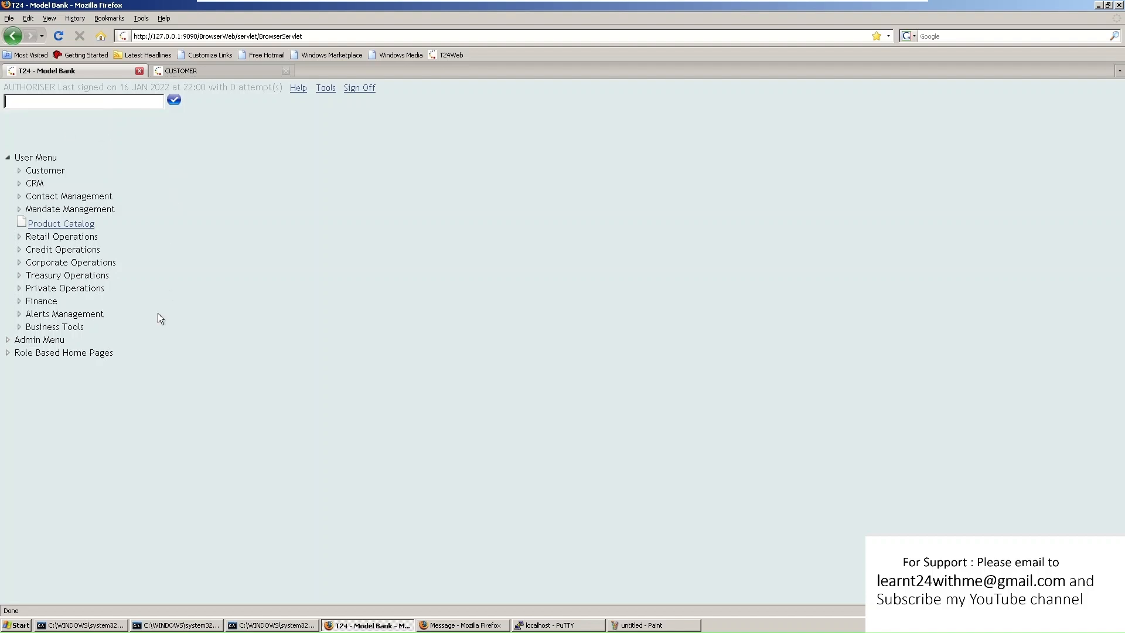
Open Corporate Operations > Funds Transfer > Authorise/Delete FT Transactions
{"action": "left_click", "coordinate": [29, 265]}
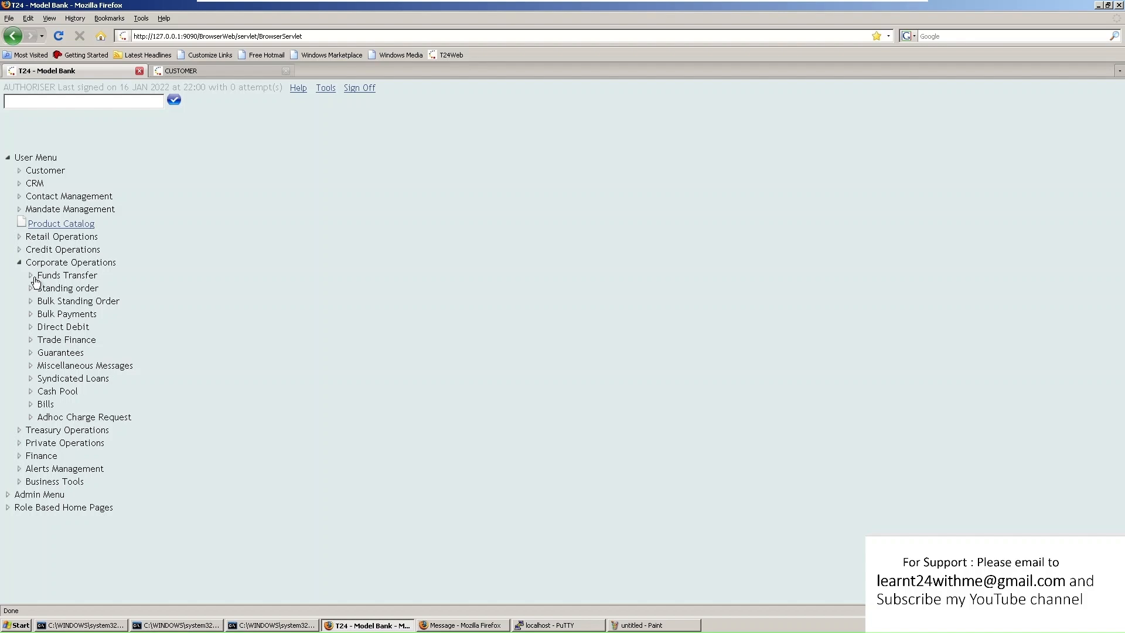
{"action": "left_click", "coordinate": [32, 276]}
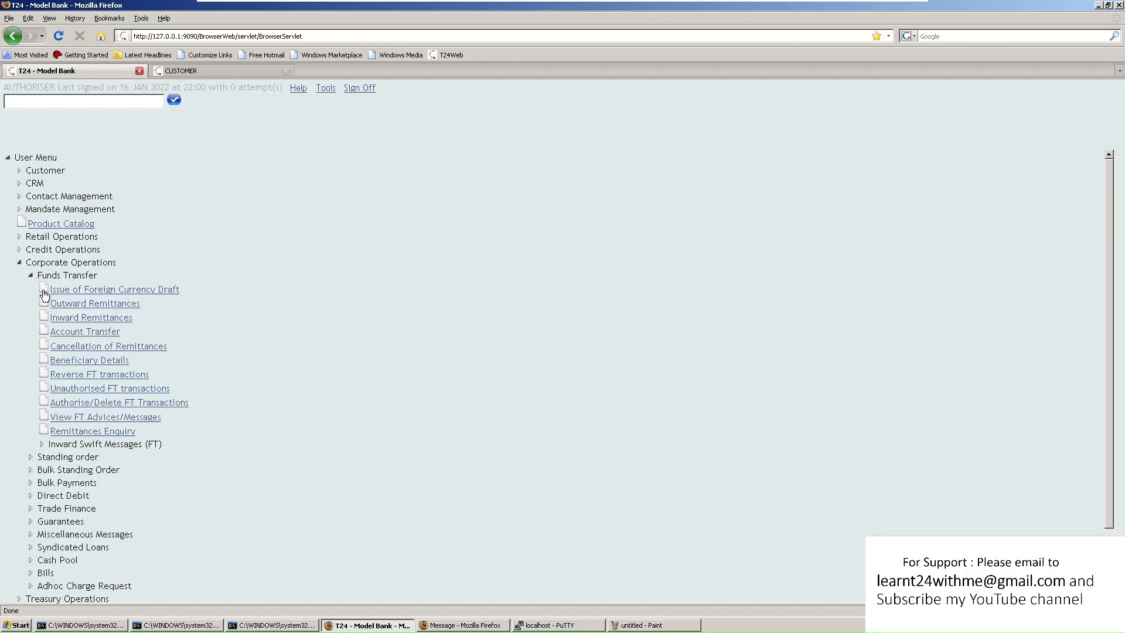
{"action": "left_click", "coordinate": [120, 403]}
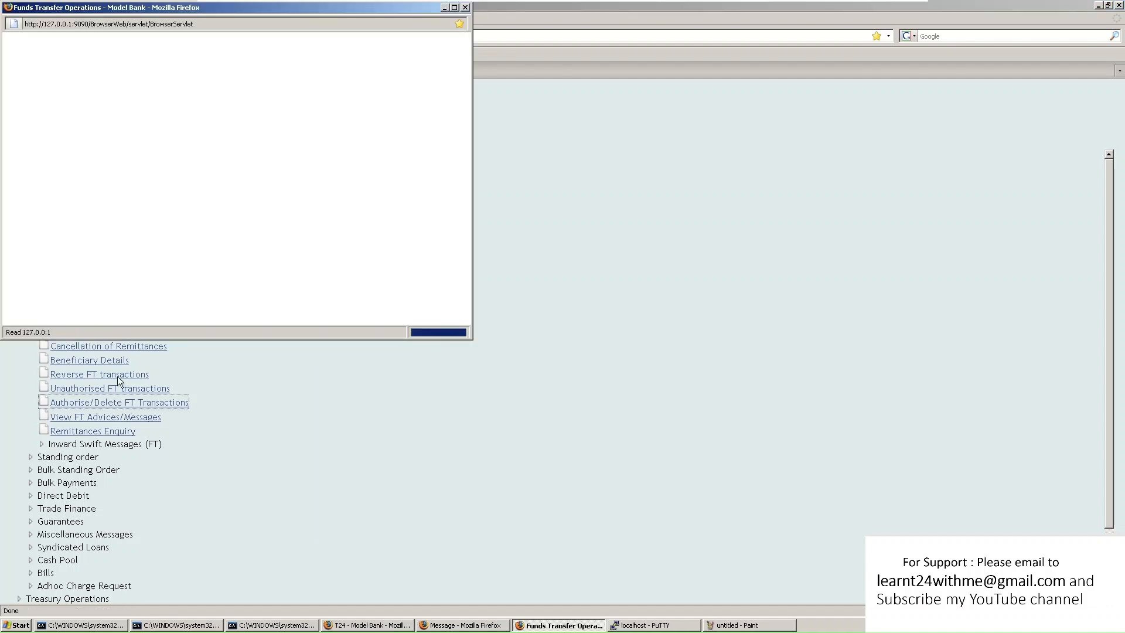
Authorise the 100 USD transfer FT1000592B07 from the maximised unauthorised transfers list
{"action": "left_click", "coordinate": [456, 7]}
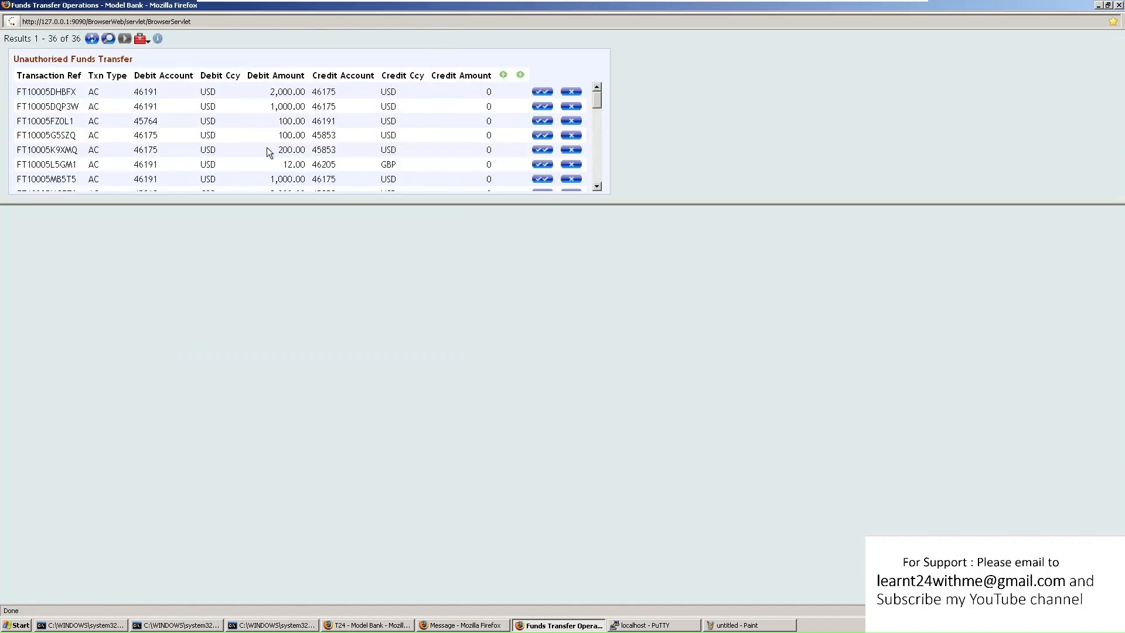
{"action": "scroll", "coordinate": [184, 127], "scroll_direction": "down", "scroll_amount": 8}
{"action": "scroll", "coordinate": [163, 128], "scroll_direction": "down", "scroll_amount": 2}
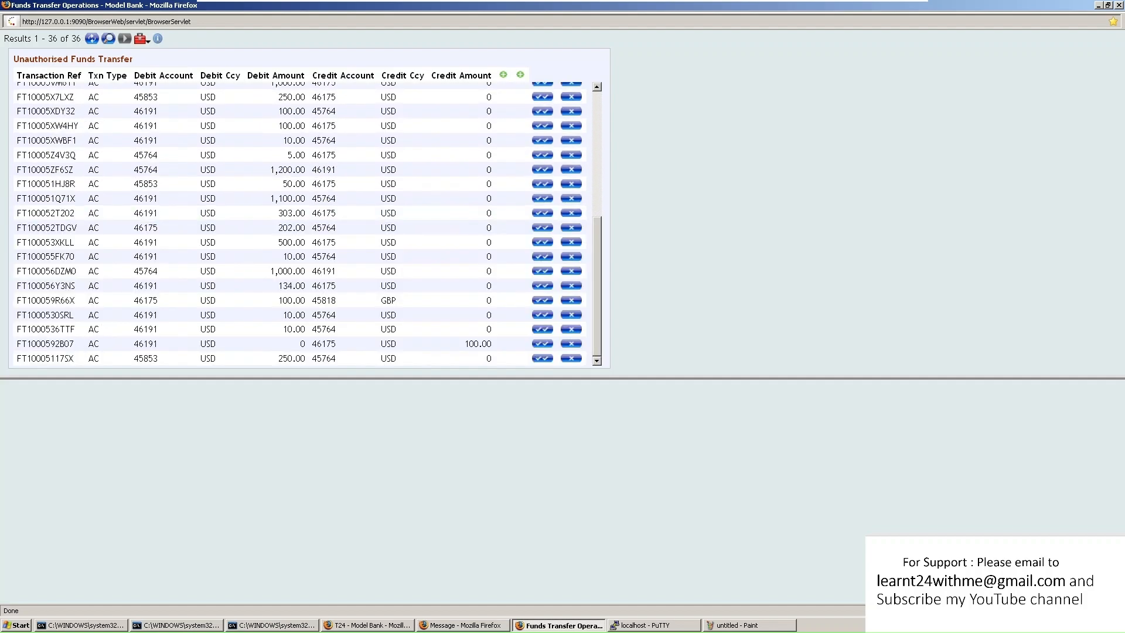
{"action": "left_click_drag", "start_coordinate": [51, 343], "coordinate": [486, 342]}
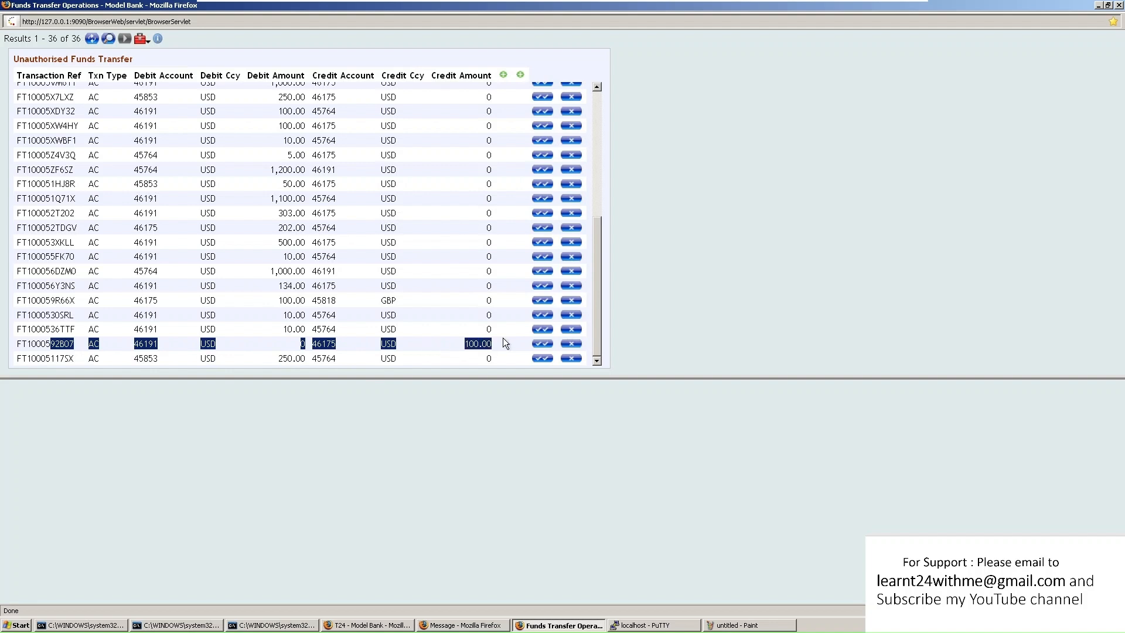
{"action": "left_click", "coordinate": [542, 343]}
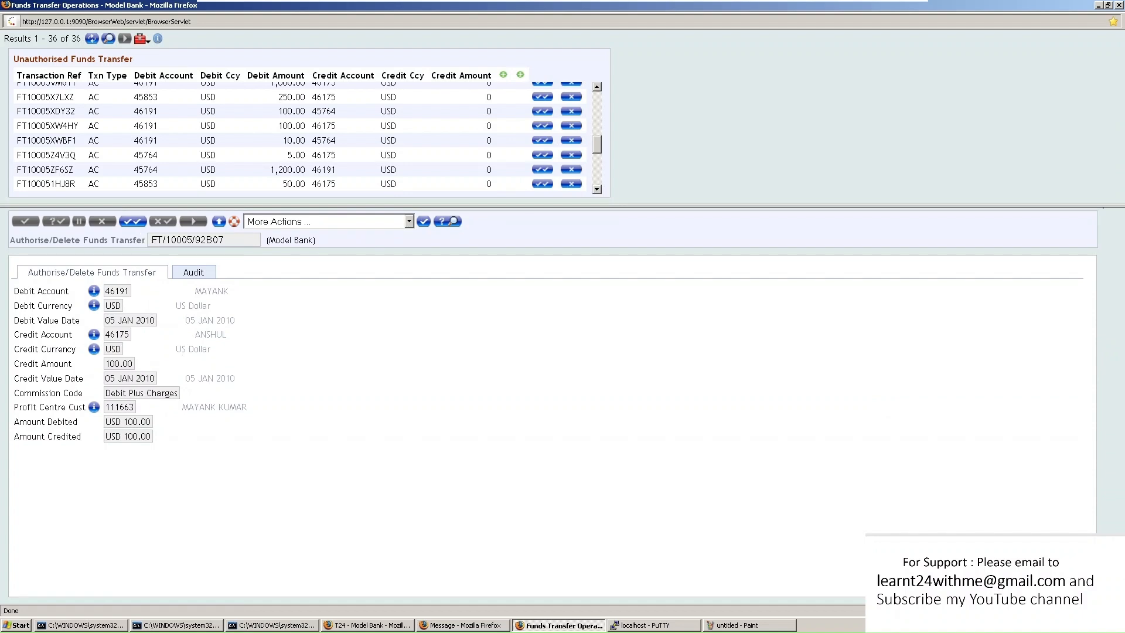
{"action": "left_click", "coordinate": [133, 221]}
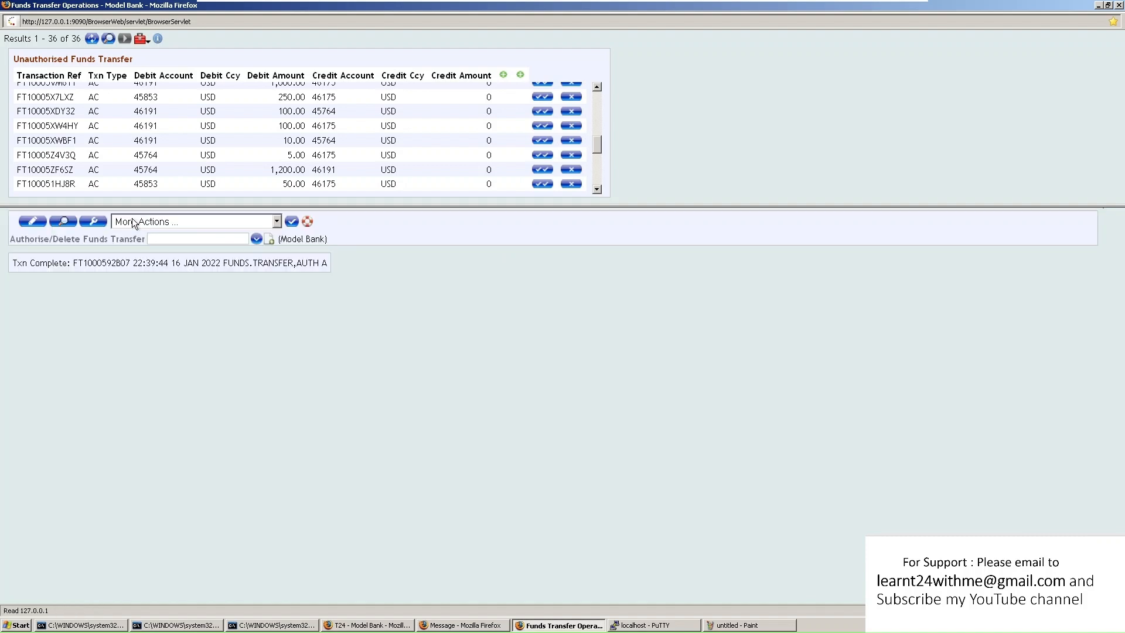
{"action": "left_click", "coordinate": [1097, 6]}
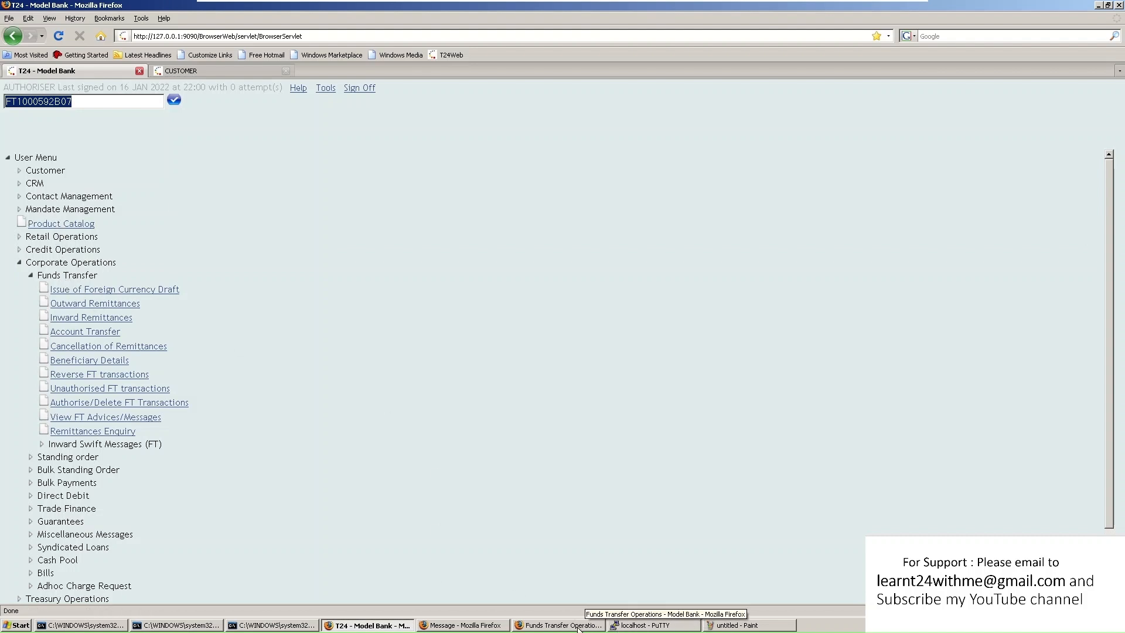
Open the authorised transfer record by pasting reference FT1000592B07 into the Funds Transfer box
{"action": "left_click", "coordinate": [560, 625]}
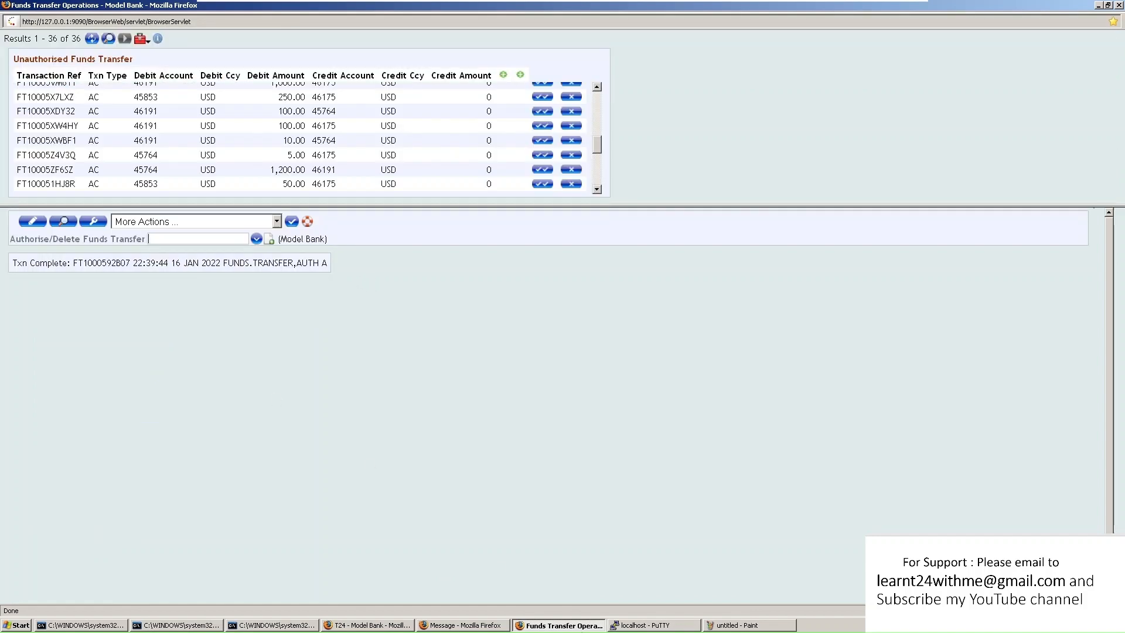
{"action": "left_click_drag", "start_coordinate": [73, 263], "coordinate": [130, 262]}
{"action": "key", "text": "ctrl+c"}
{"action": "left_click", "coordinate": [206, 239]}
{"action": "key", "text": "ctrl+v"}
{"action": "left_click", "coordinate": [62, 221]}
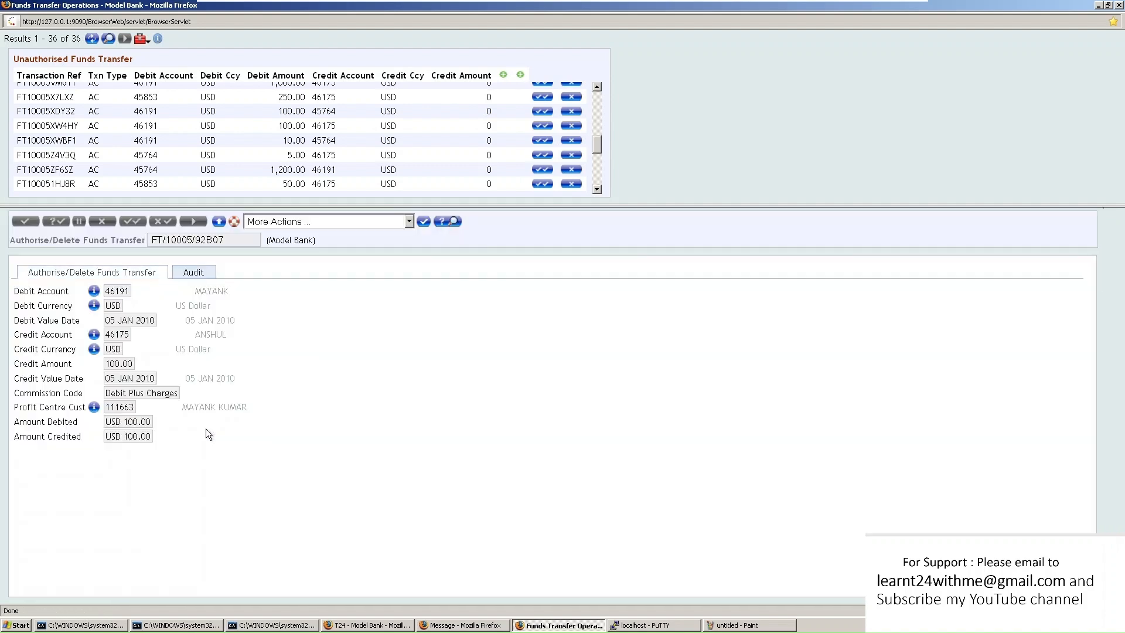
Show the Audit tab and highlight the inputter, authoriser and date-time values
{"action": "left_click", "coordinate": [194, 272]}
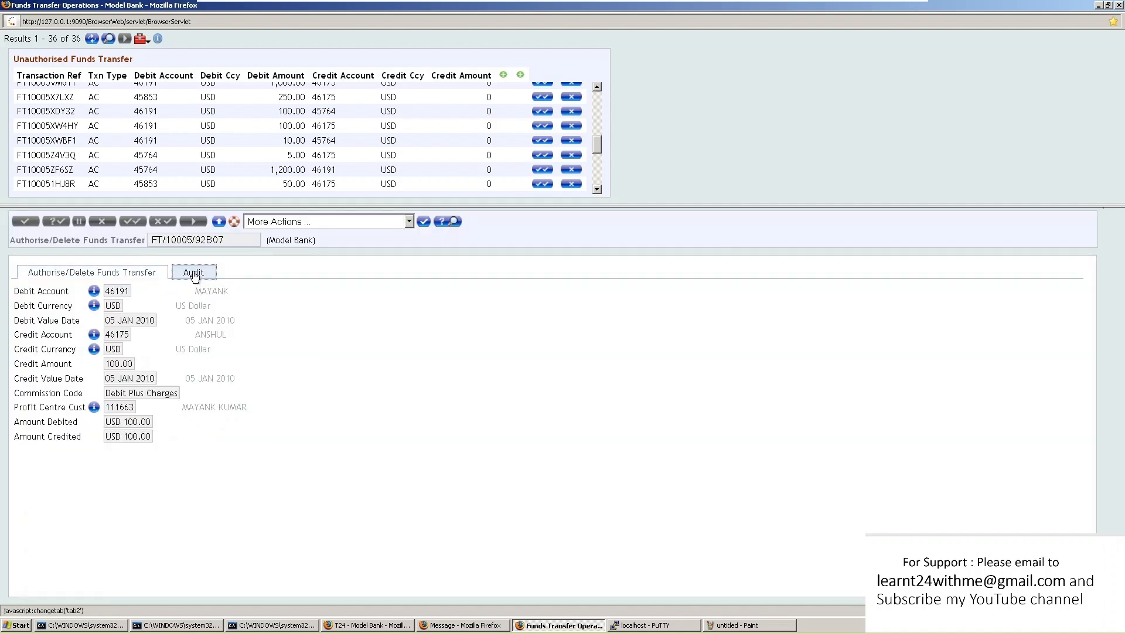
{"action": "left_click_drag", "start_coordinate": [105, 302], "coordinate": [226, 332]}
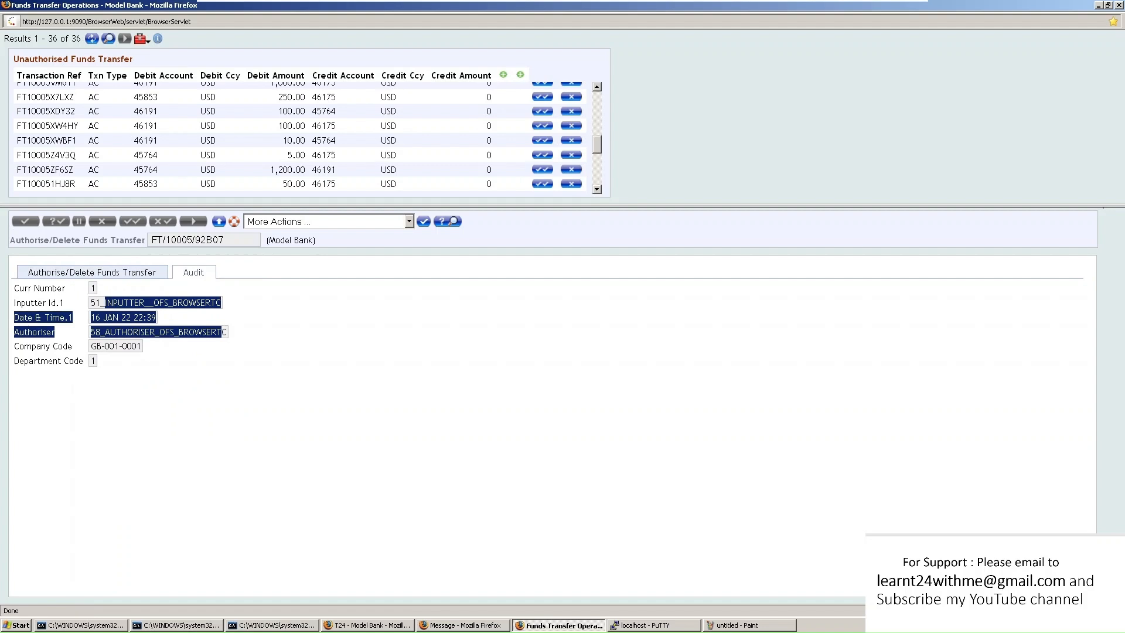
{"action": "left_click", "coordinate": [224, 365]}
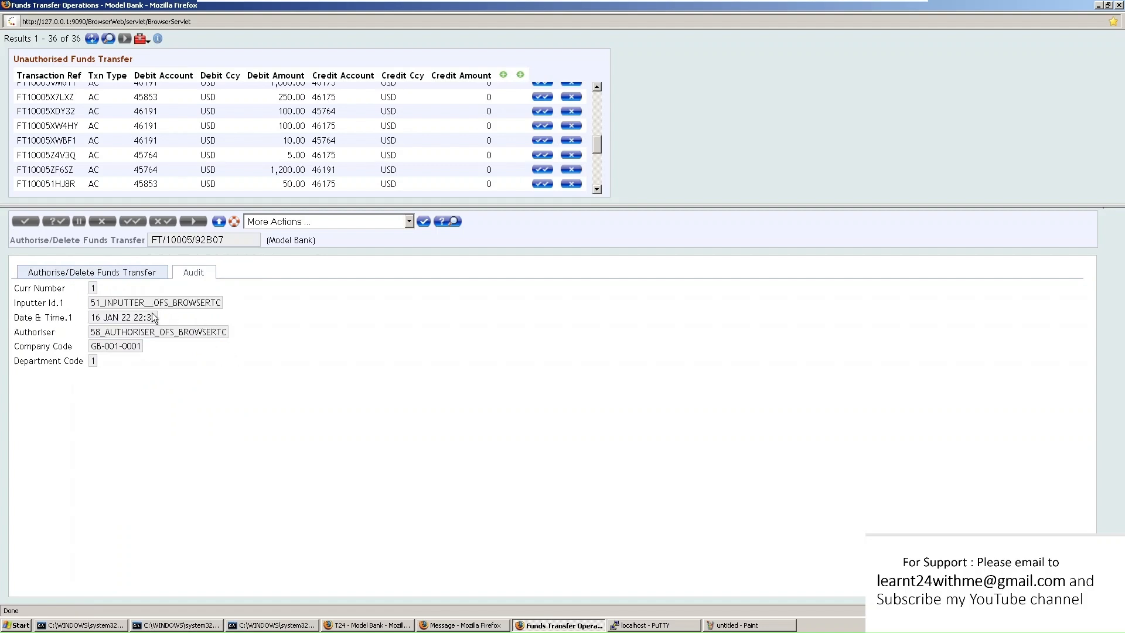
{"action": "left_click_drag", "start_coordinate": [105, 303], "coordinate": [178, 333]}
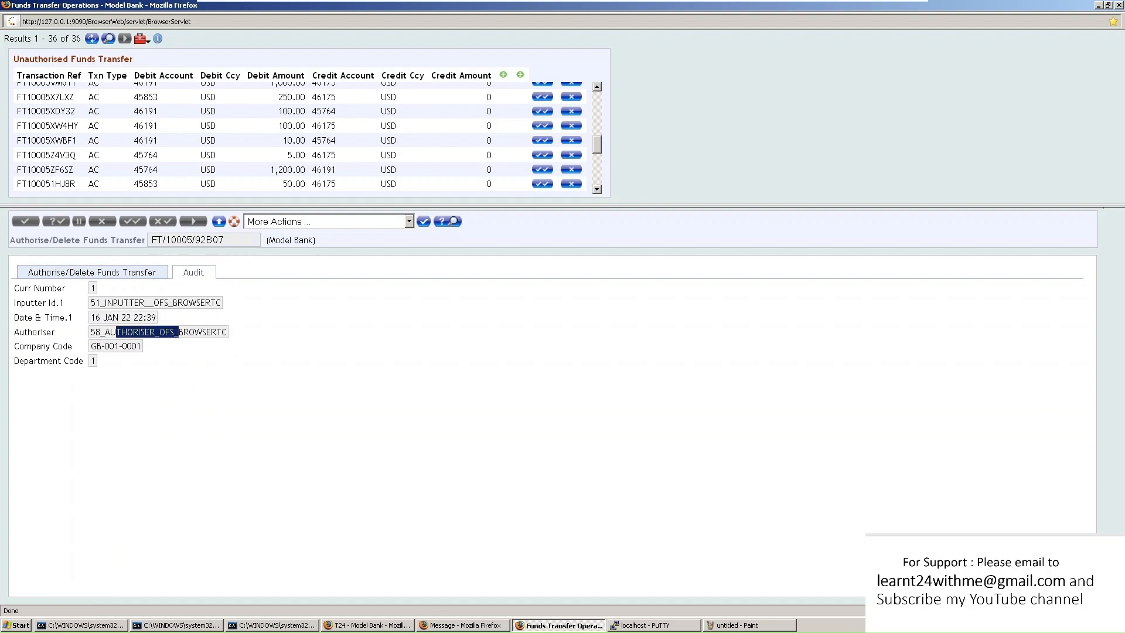
{"action": "left_click_drag", "start_coordinate": [86, 317], "coordinate": [167, 317]}
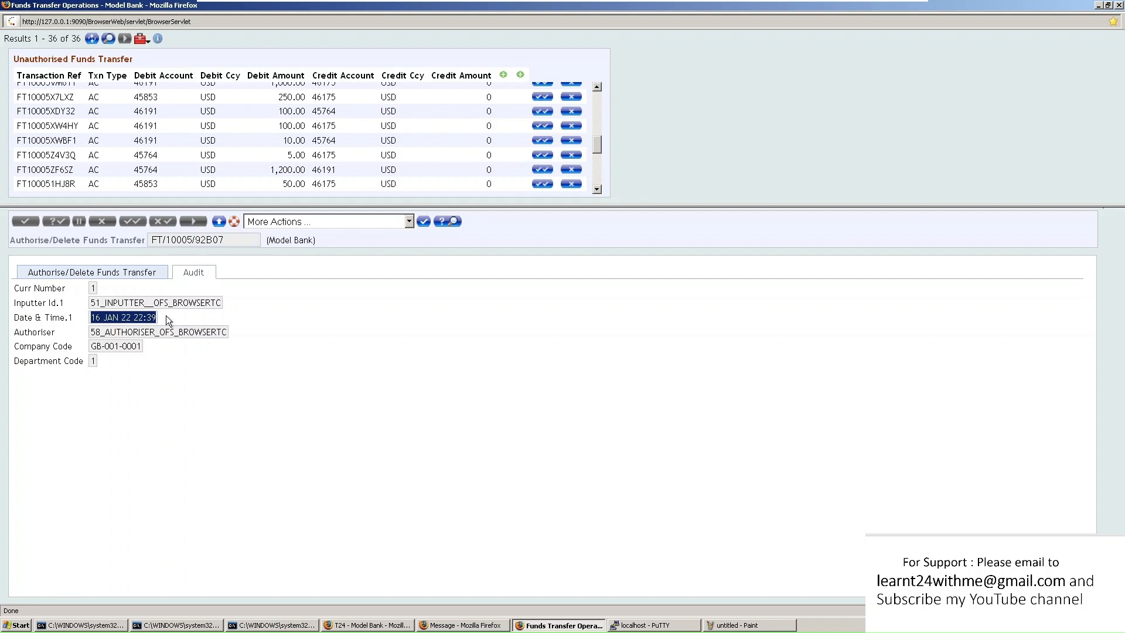
{"action": "left_click", "coordinate": [40, 288]}
Go to slide 17, the Agenda, and highlight the Login/Logout and Help item
{"action": "left_click", "coordinate": [176, 375]}
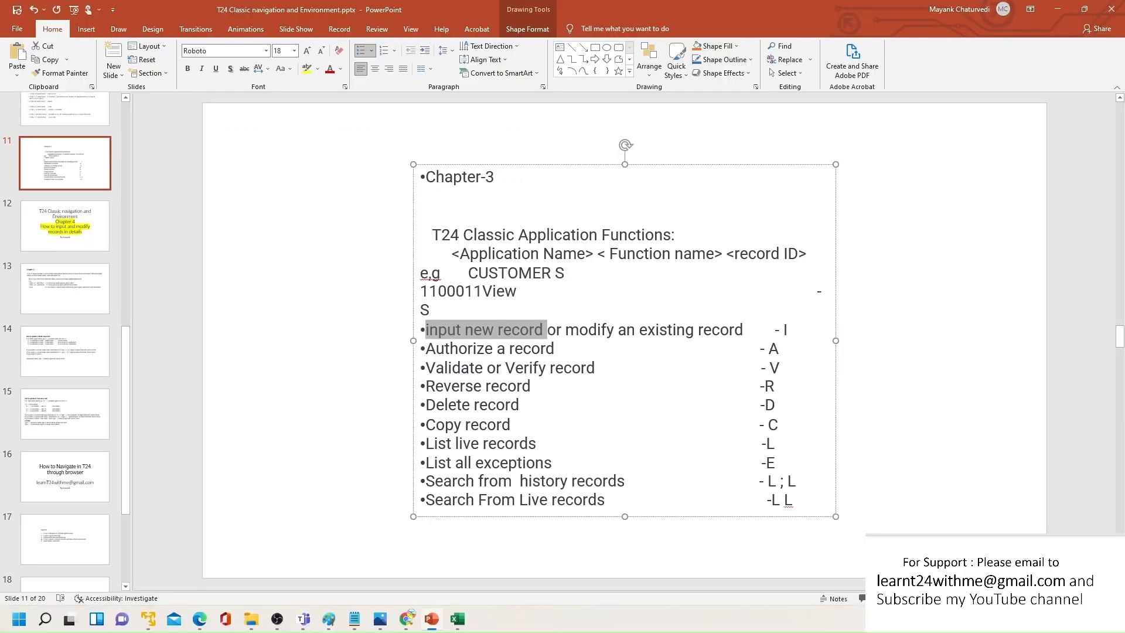
{"action": "scroll", "coordinate": [166, 484], "scroll_direction": "down", "scroll_amount": 2}
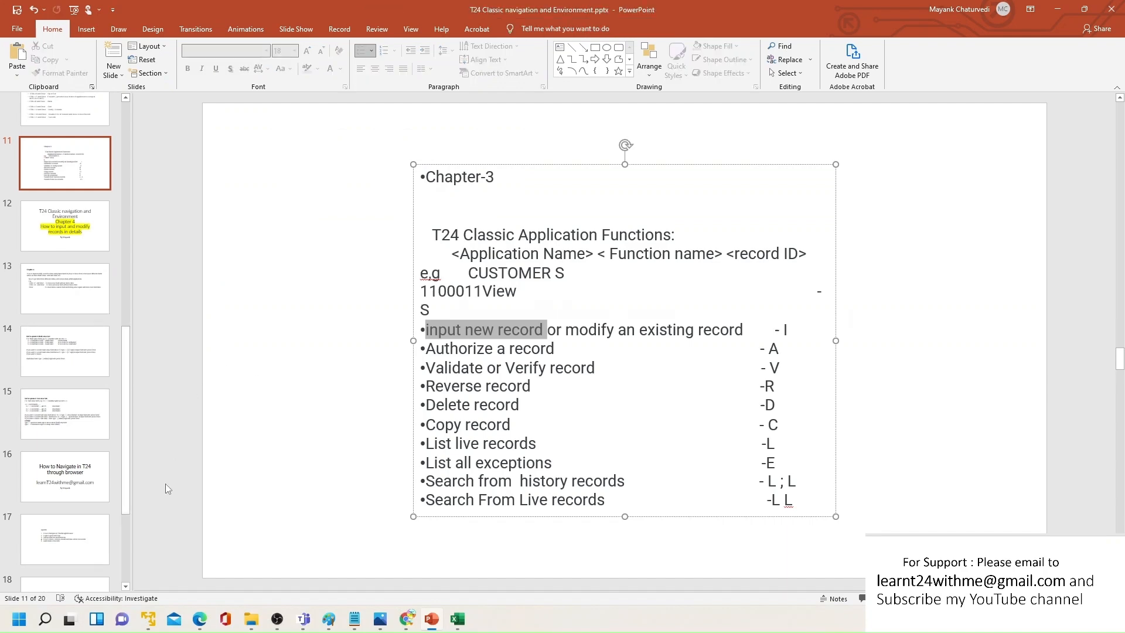
{"action": "left_click", "coordinate": [67, 539]}
{"action": "left_click_drag", "start_coordinate": [429, 306], "coordinate": [555, 299]}
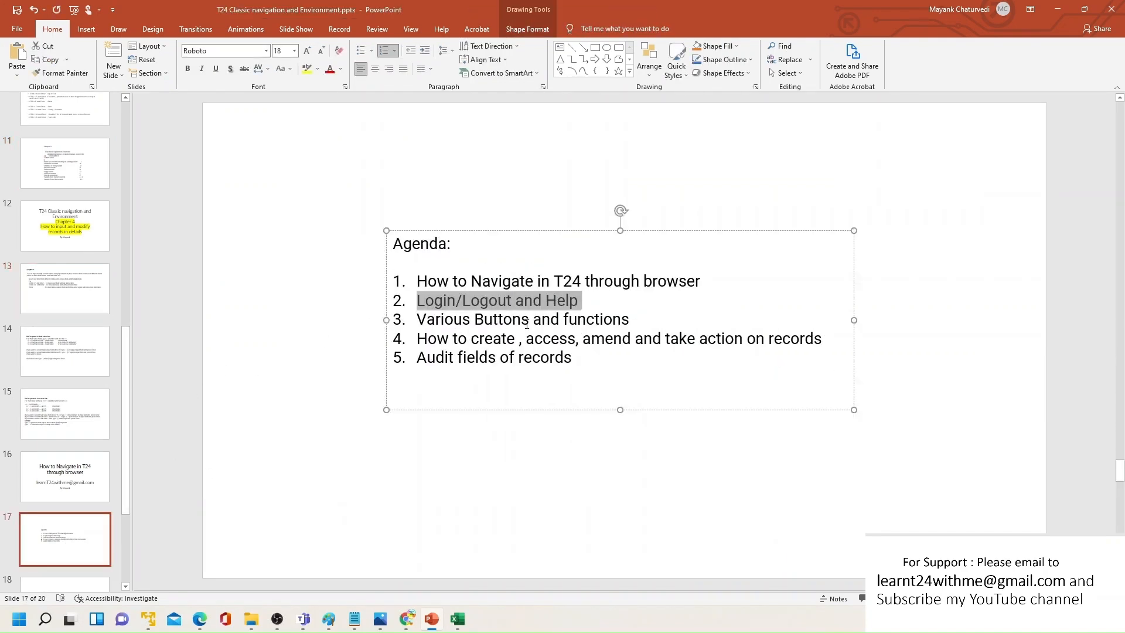